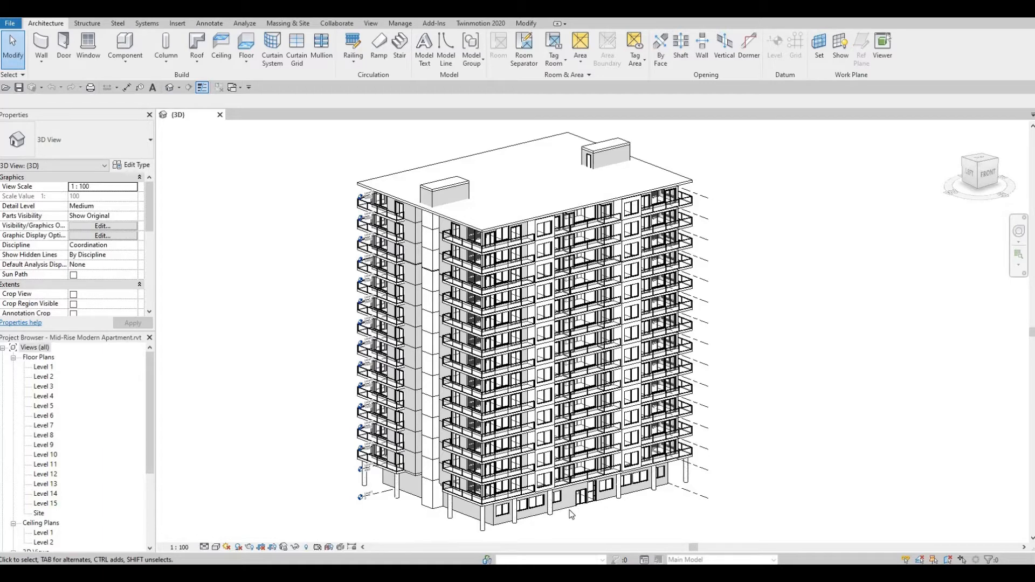
# Open the Level 1 floor plan and start sketching a new architectural floor boundary.
pyautogui.doubleClick(42, 368)
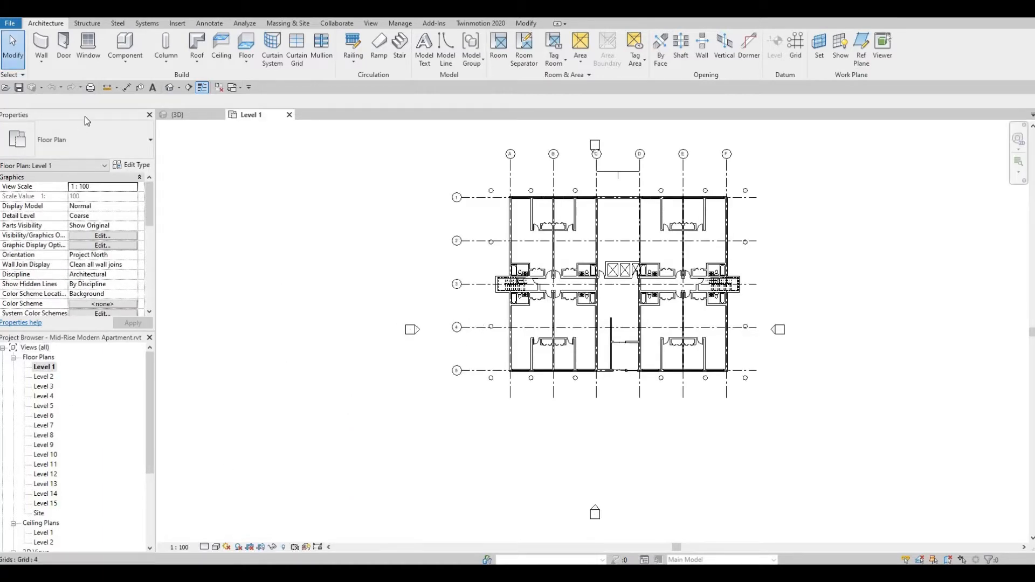
pyautogui.click(246, 43)
pyautogui.moveTo(404, 229); pyautogui.dragTo(255, 250, button='middle')
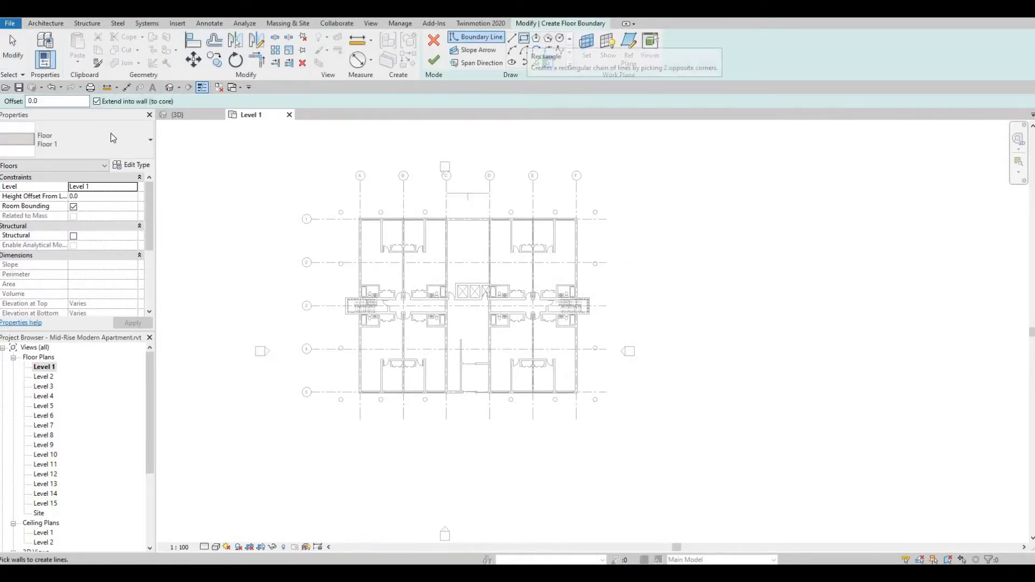
pyautogui.click(132, 165)
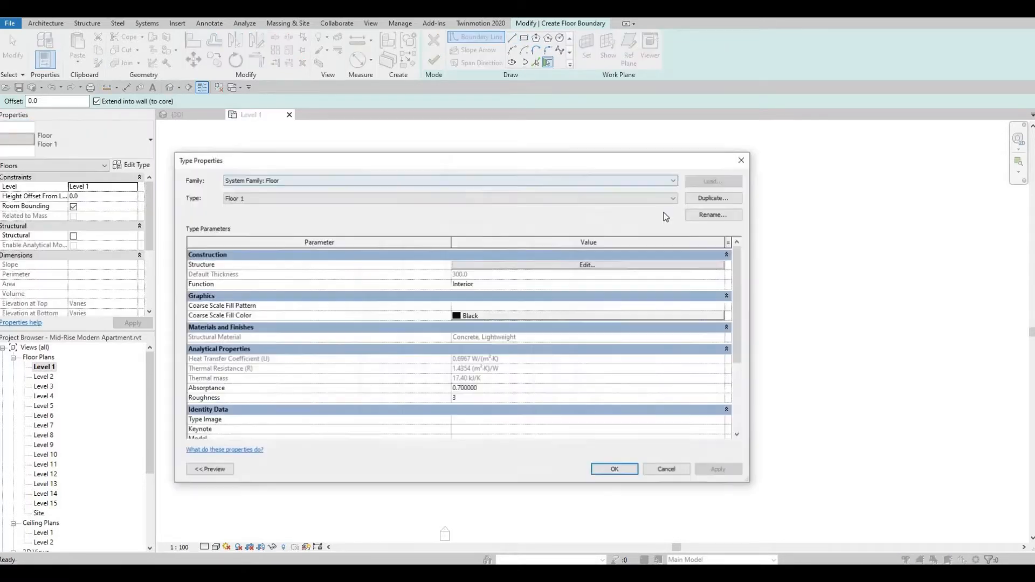
pyautogui.click(709, 198)
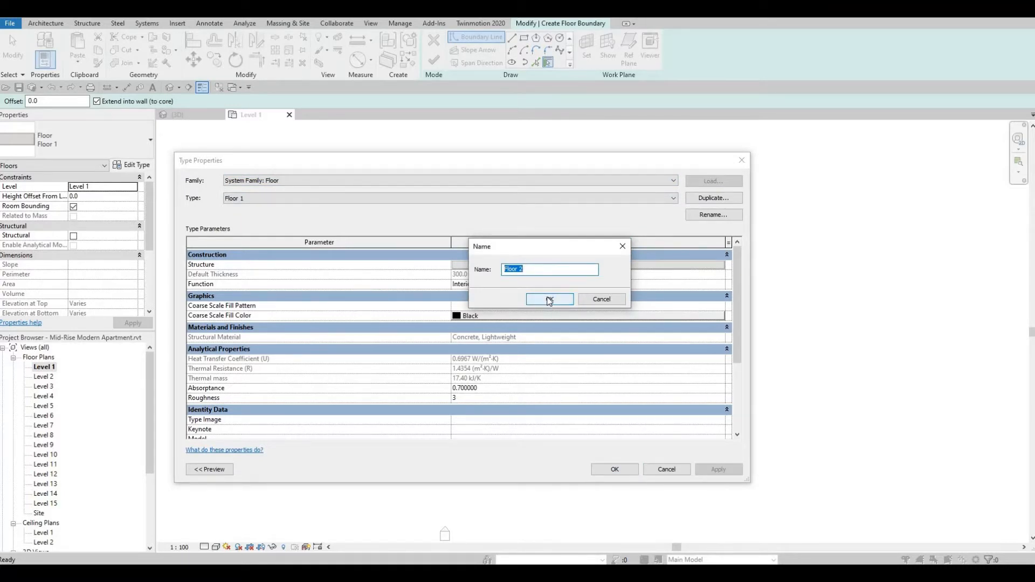
pyautogui.click(549, 300)
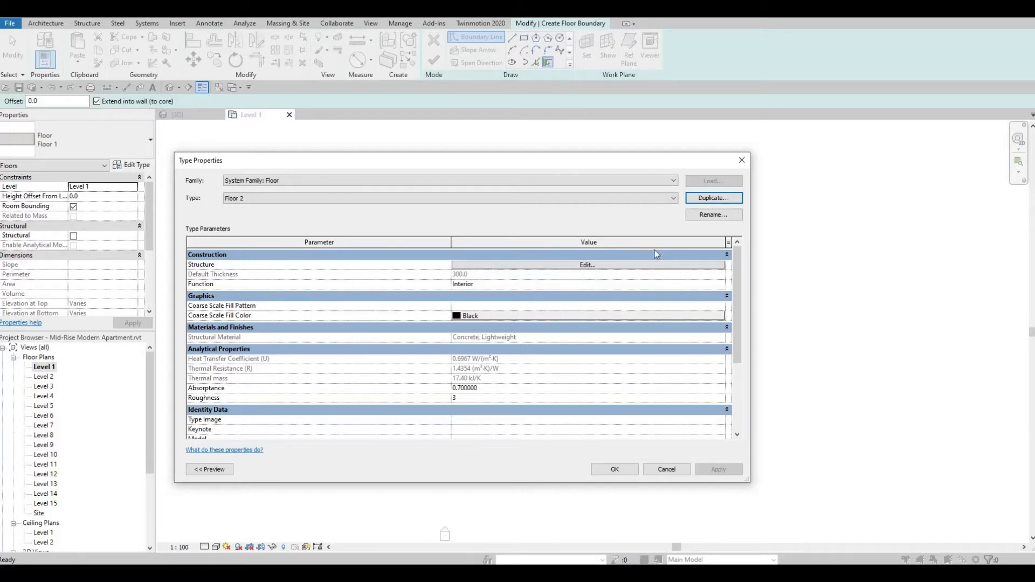
pyautogui.press('Escape')
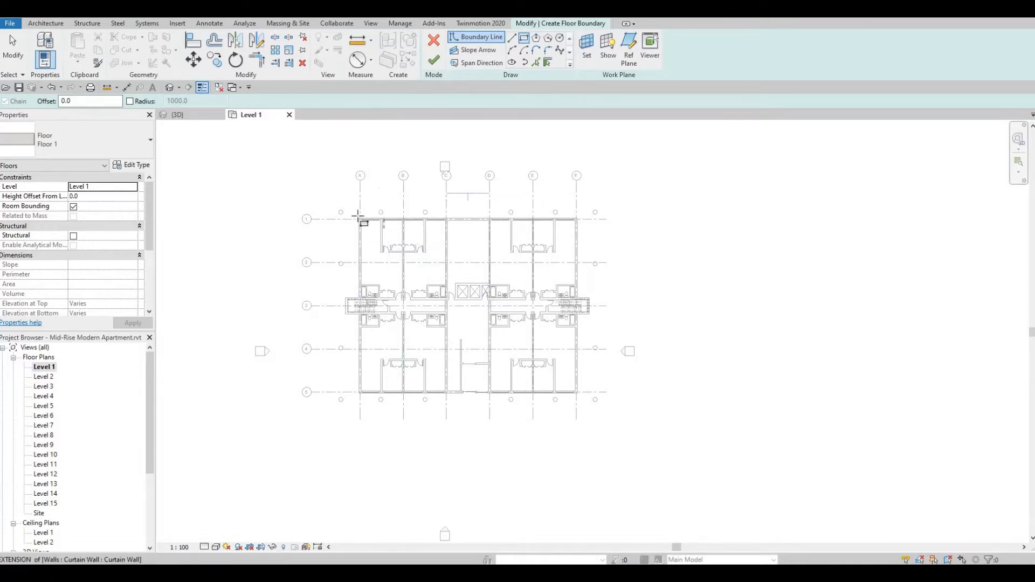
# Draw a rectangular floor boundary along the outer faces of the exterior walls, from the corner at grids A/1 to the corner at F/5.
pyautogui.scroll(4, 362, 220)
pyautogui.scroll(3, 344, 229)
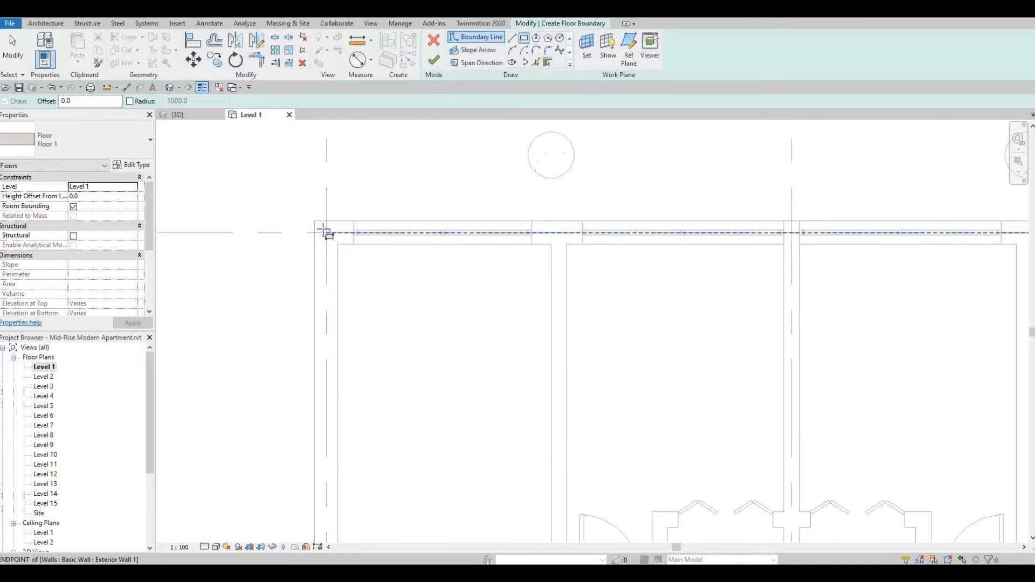
pyautogui.click(315, 222)
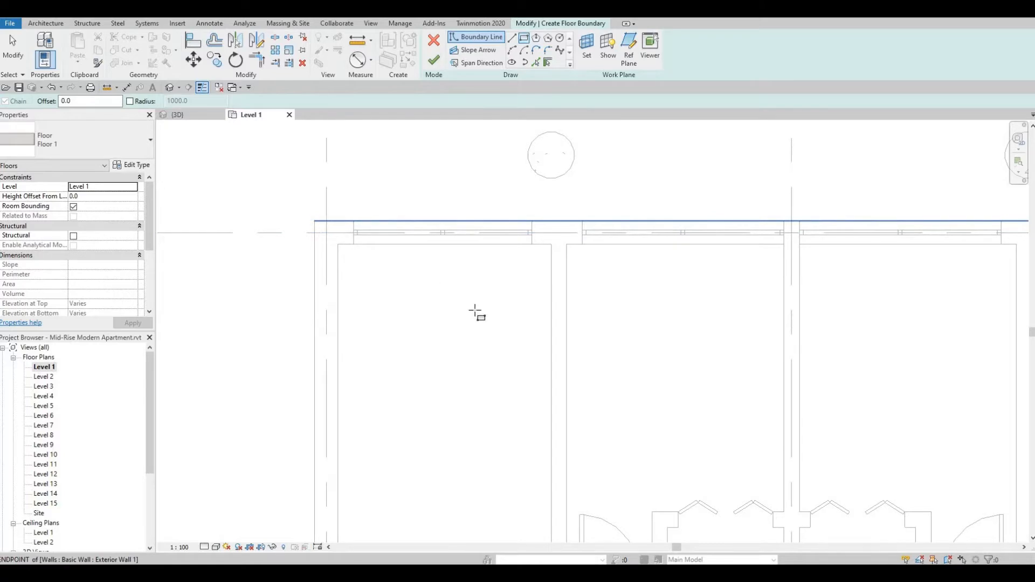
pyautogui.scroll(-8, 477, 315)
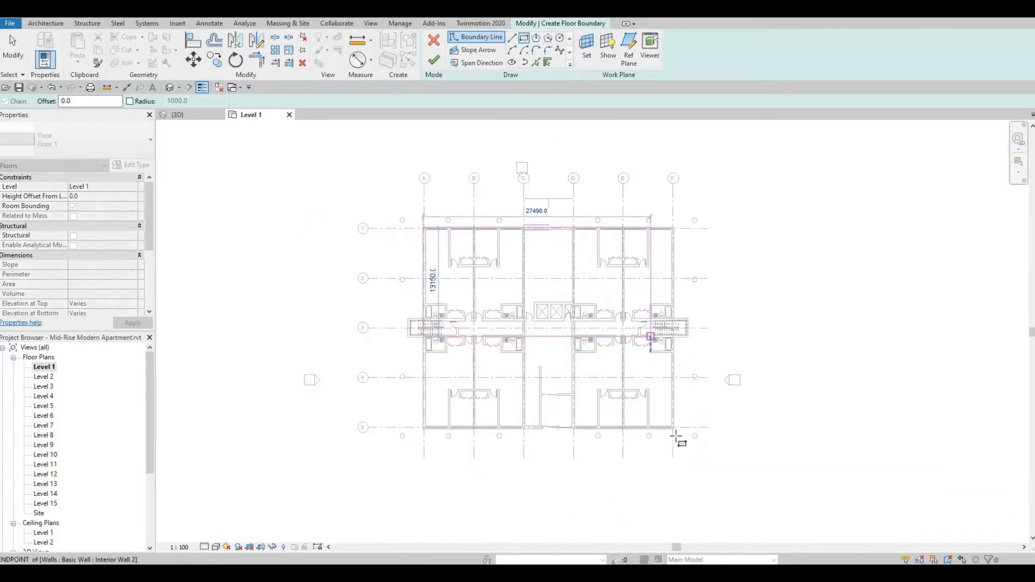
pyautogui.scroll(8, 677, 437)
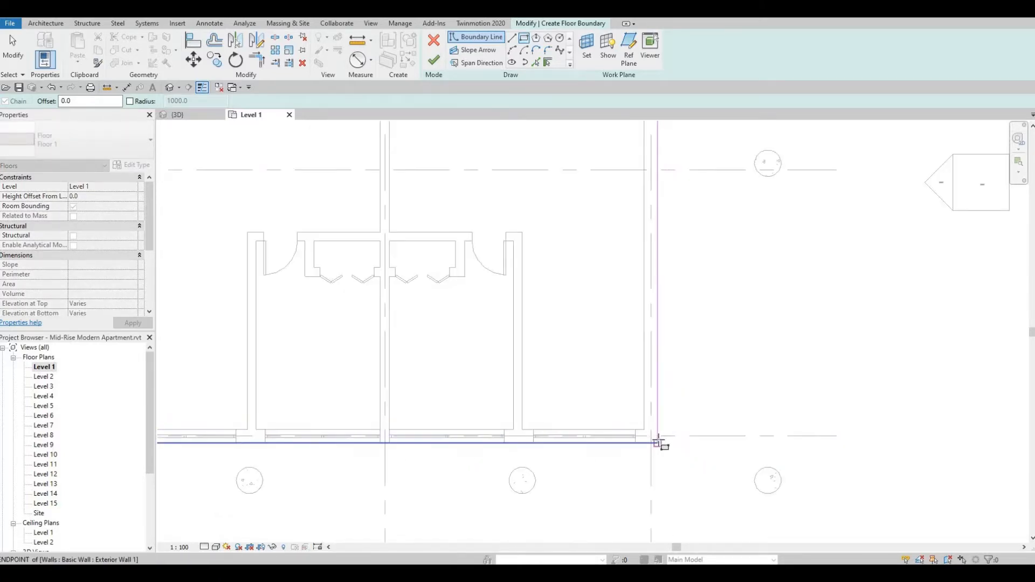
pyautogui.click(658, 443)
# Add boundary lines by picking the three outer wall edges of the stairwell projecting beyond grid F.
pyautogui.scroll(-5, 678, 253)
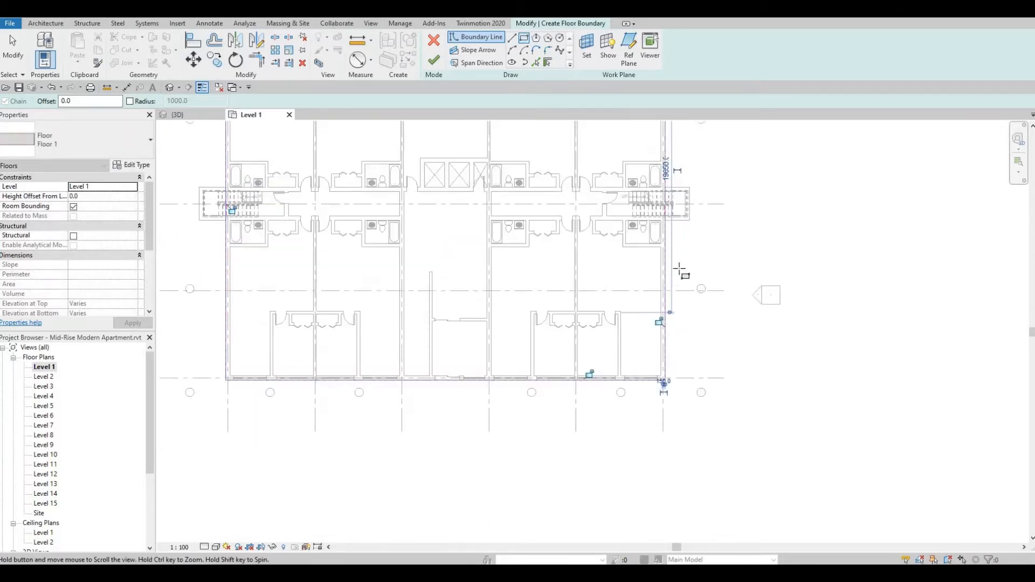
pyautogui.moveTo(680, 269); pyautogui.dragTo(678, 327, button='middle')
pyautogui.scroll(2, 675, 250)
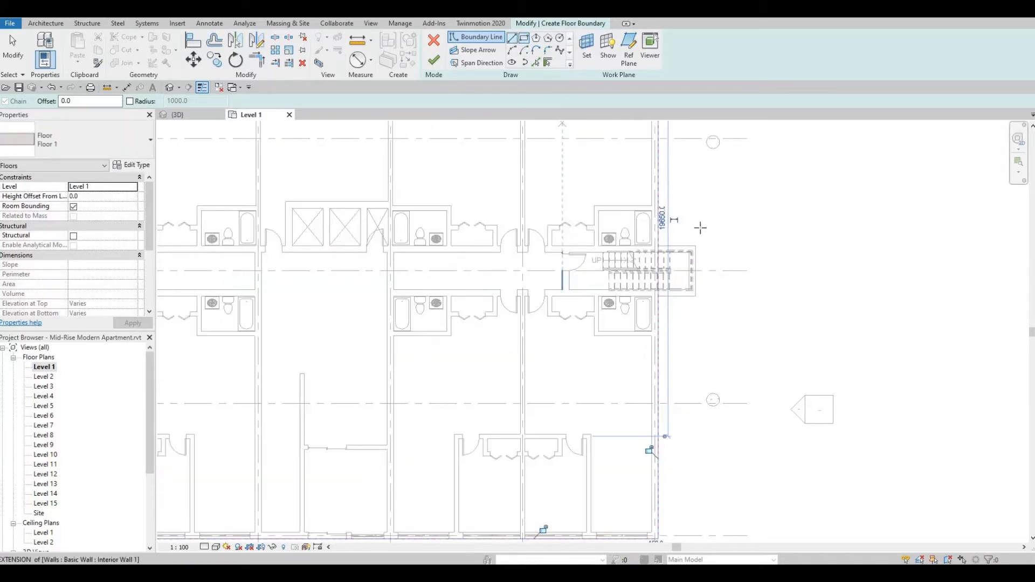
pyautogui.scroll(5, 695, 230)
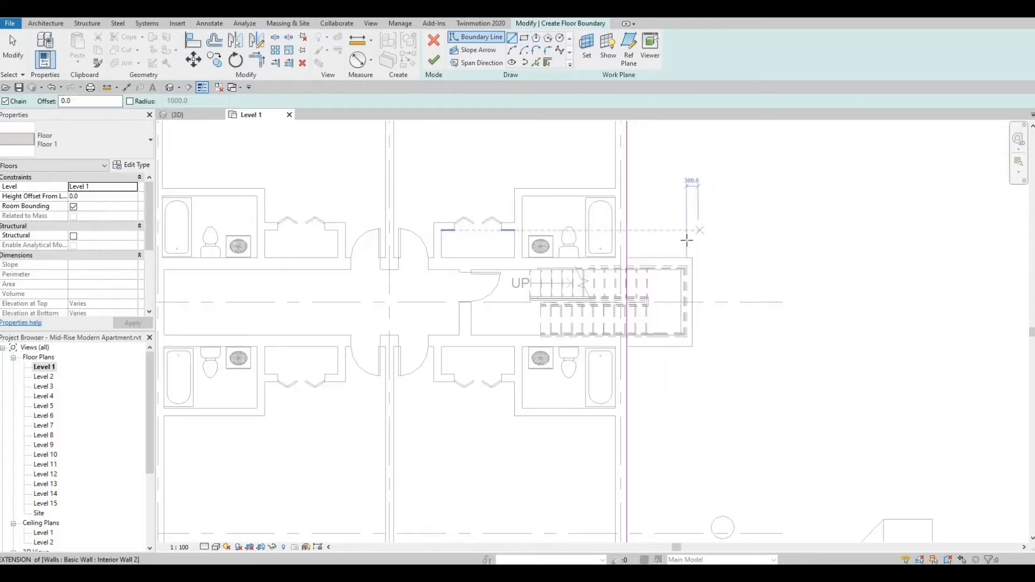
pyautogui.click(537, 63)
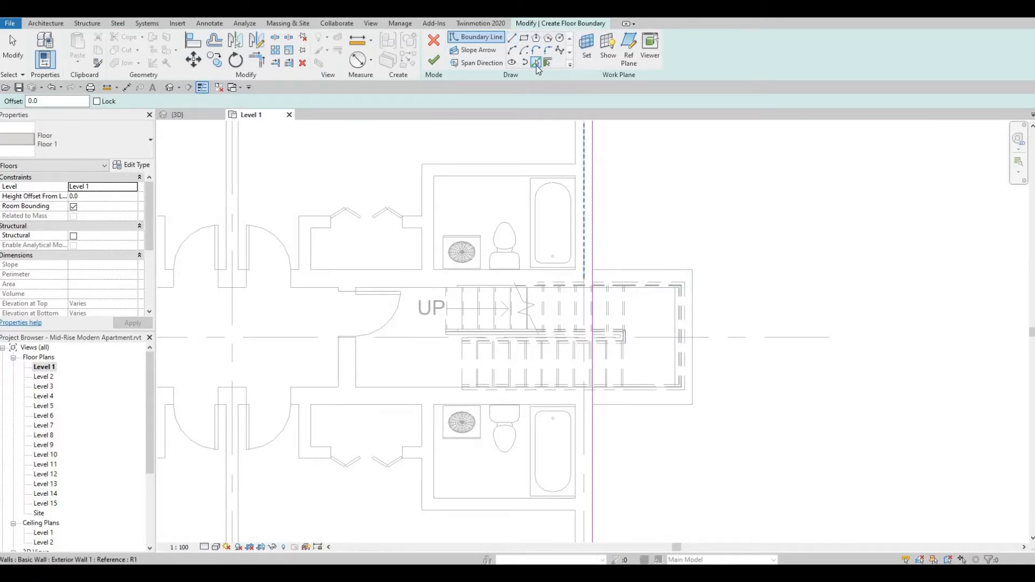
pyautogui.click(700, 316)
pyautogui.click(698, 319)
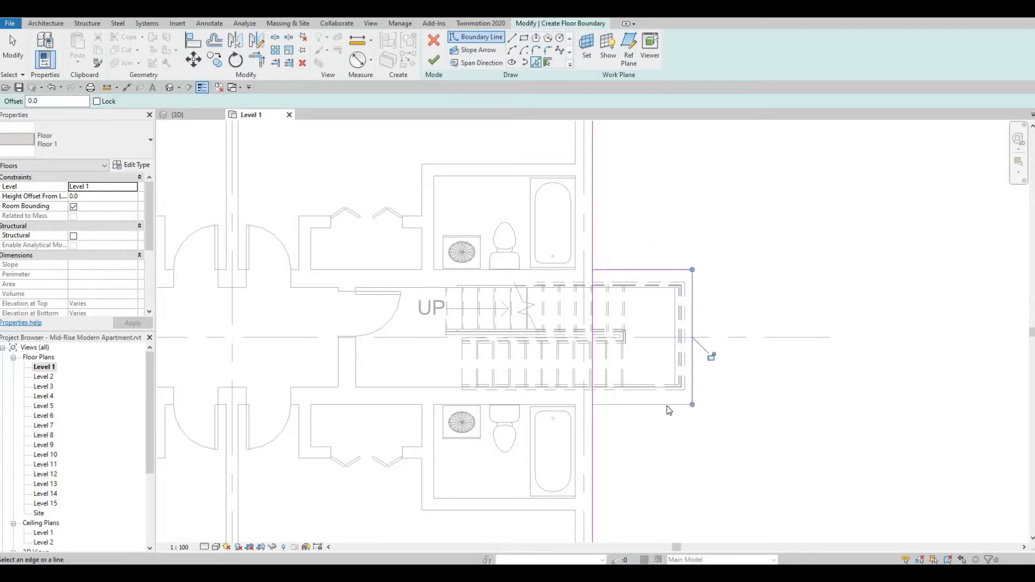
pyautogui.click(667, 407)
# Add boundary lines by picking the three outer wall edges of the stairwell projecting beyond grid A.
pyautogui.scroll(-5, 649, 405)
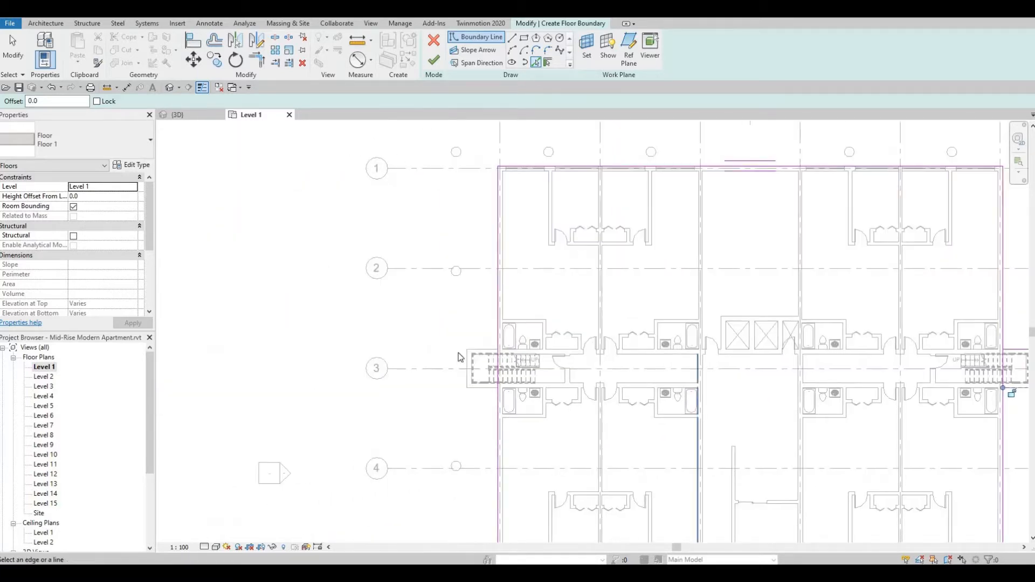
pyautogui.click(467, 368)
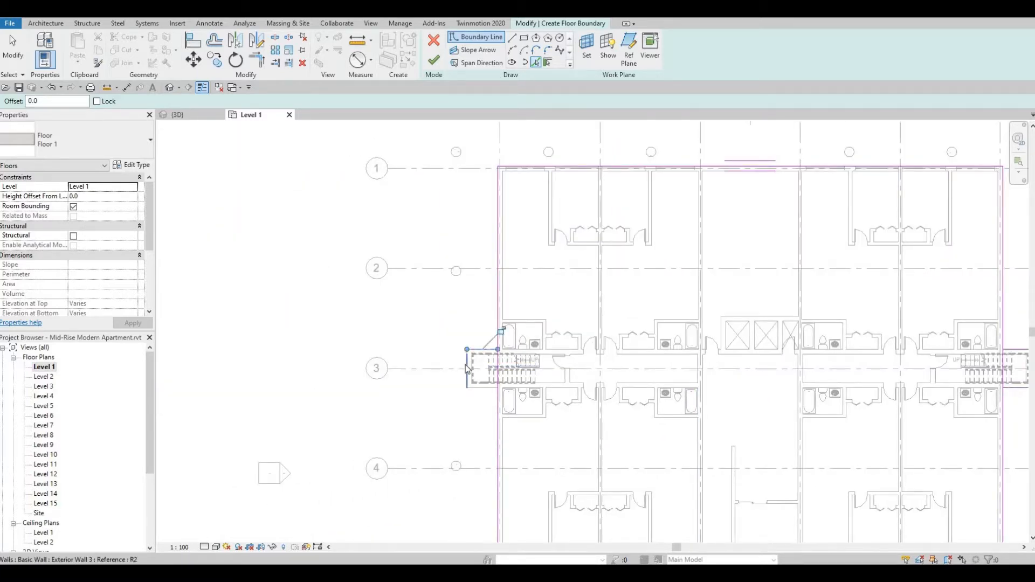
pyautogui.click(479, 392)
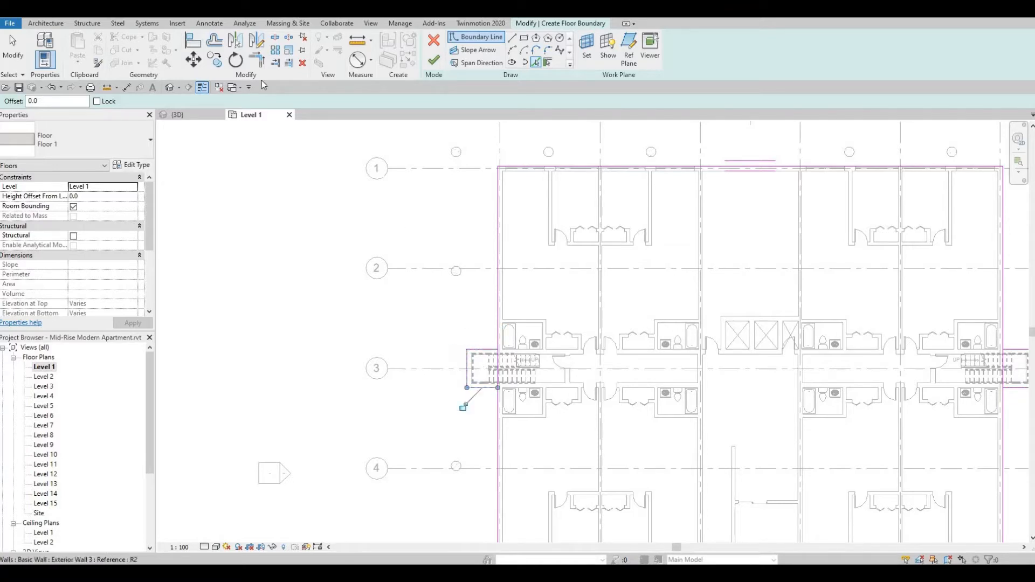
# Split the floor boundary lines along grids A and F where they cross the two stairwells.
pyautogui.click(275, 39)
pyautogui.scroll(3, 512, 360)
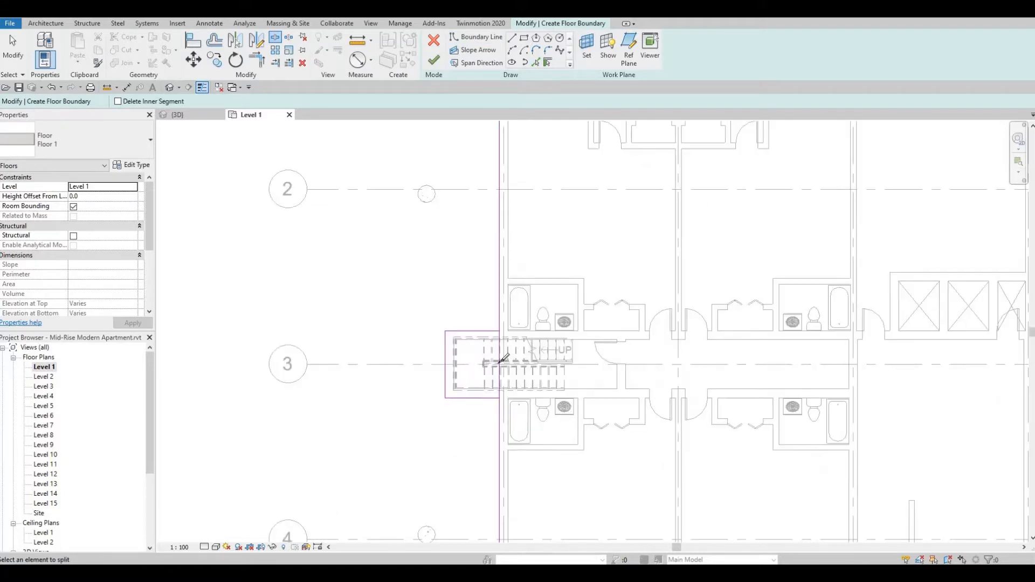
pyautogui.click(500, 363)
pyautogui.scroll(-2, 747, 375)
pyautogui.moveTo(746, 376); pyautogui.dragTo(310, 392, button='middle')
pyautogui.click(673, 383)
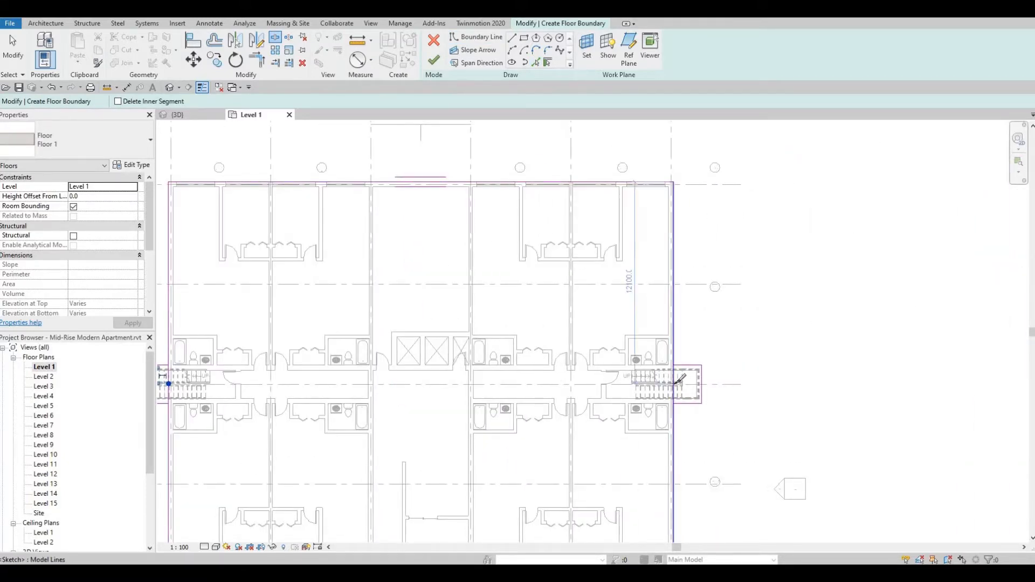
# Trim the boundary lines to corners where the grid F stairwell outline meets the split exterior wall line.
pyautogui.scroll(4, 695, 387)
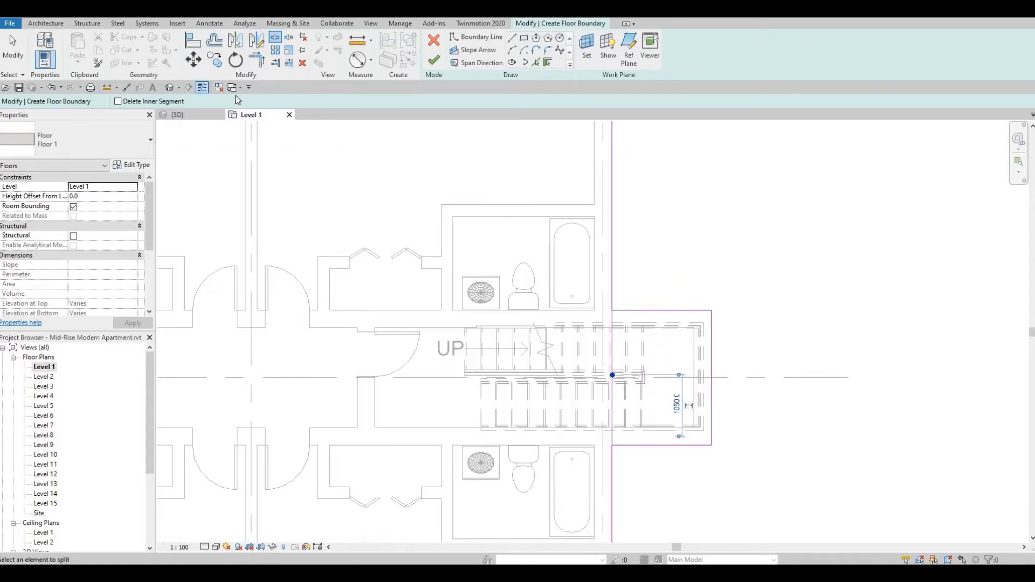
pyautogui.click(258, 63)
pyautogui.scroll(2, 640, 284)
pyautogui.click(627, 324)
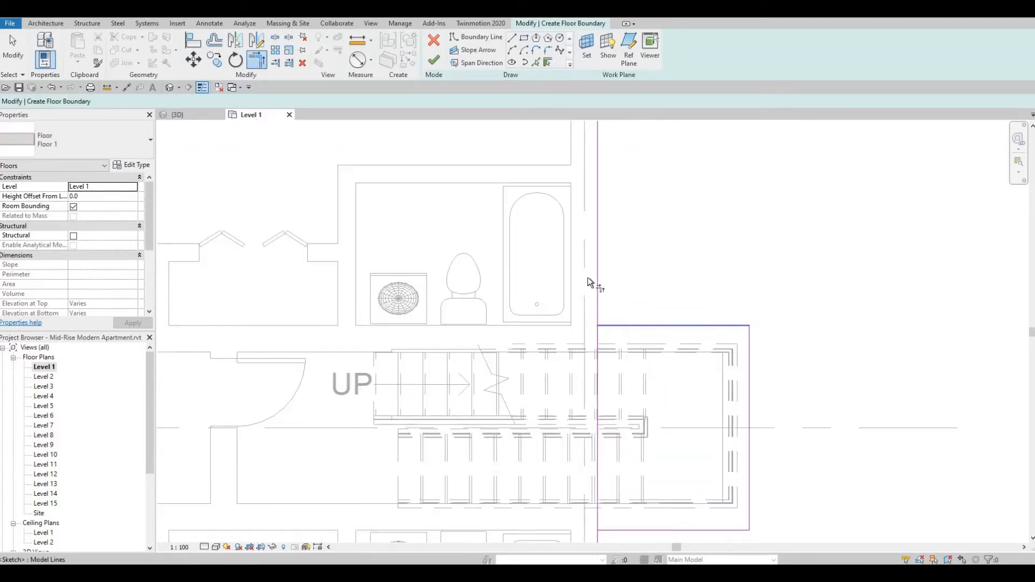
pyautogui.click(597, 278)
pyautogui.moveTo(770, 466); pyautogui.dragTo(769, 379, button='middle')
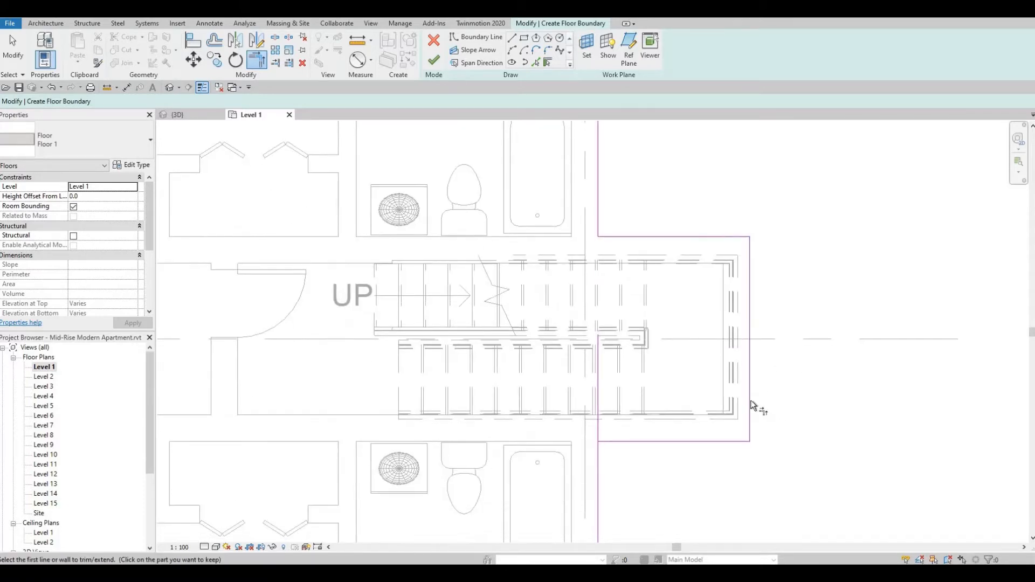
pyautogui.click(751, 401)
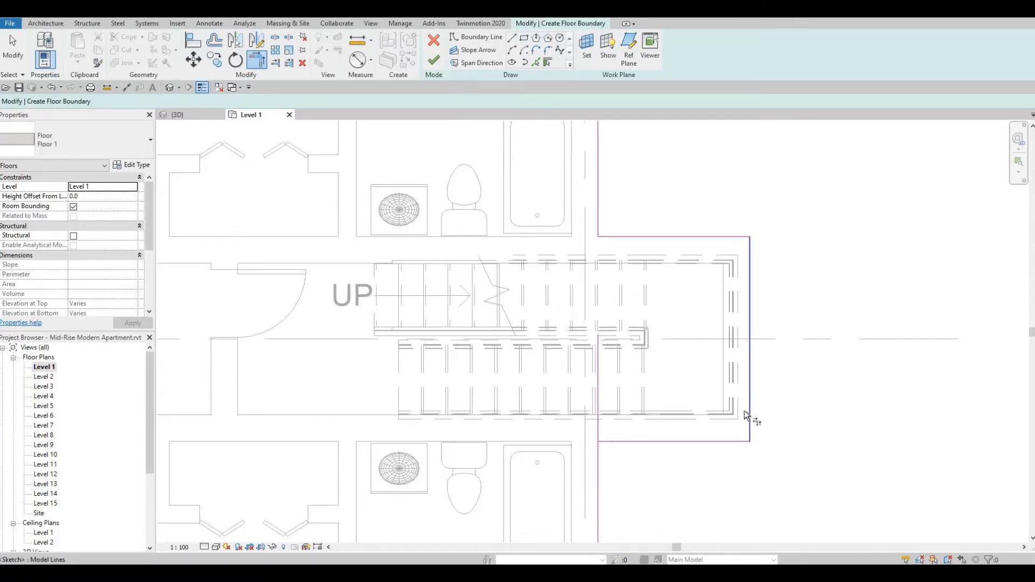
pyautogui.click(623, 442)
pyautogui.click(597, 461)
# Trim the boundary corners at the grid A stairwell and finish the Level 1 floor sketch.
pyautogui.scroll(-4, 546, 390)
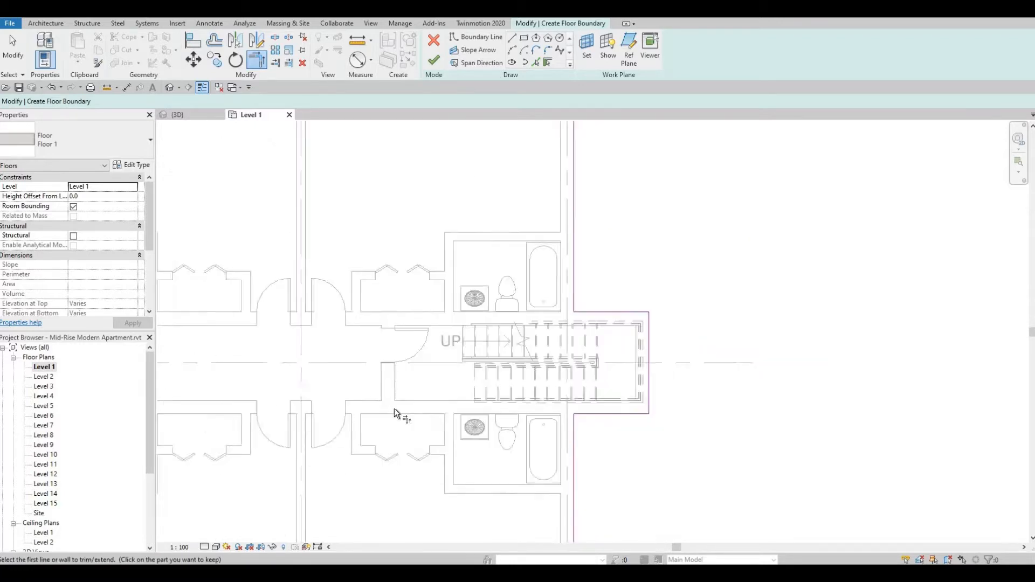
pyautogui.moveTo(395, 411); pyautogui.dragTo(1003, 413, button='middle')
pyautogui.scroll(5, 483, 368)
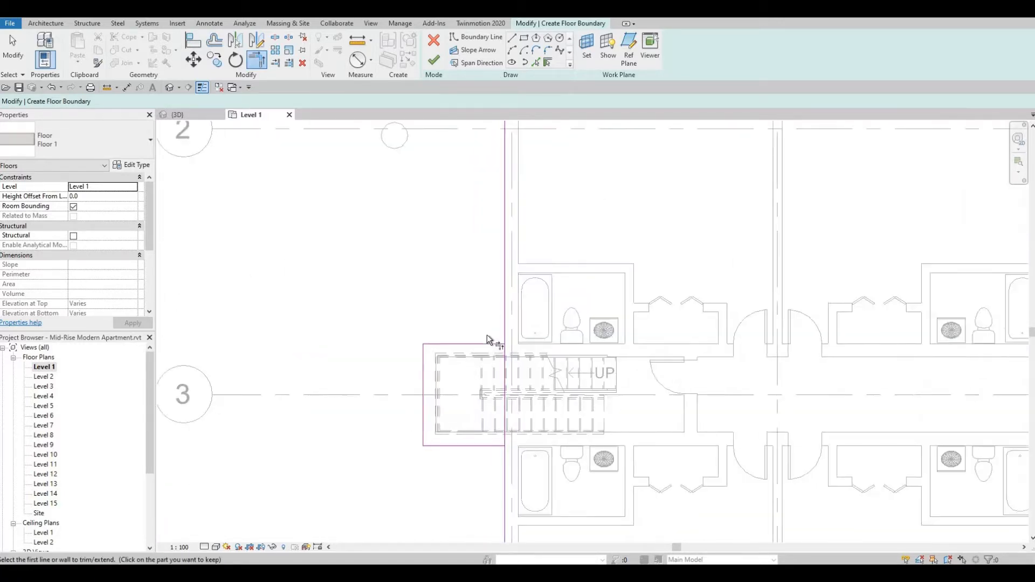
pyautogui.click(511, 449)
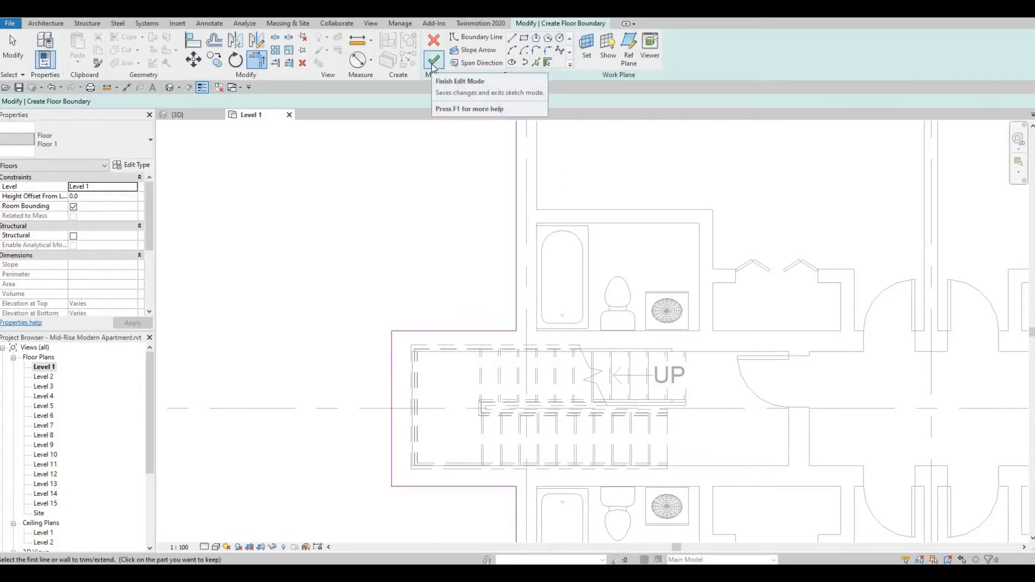
pyautogui.click(434, 61)
# Start another floor on Level 1 and duplicate the floor type as Floor 2.
pyautogui.scroll(-5, 562, 200)
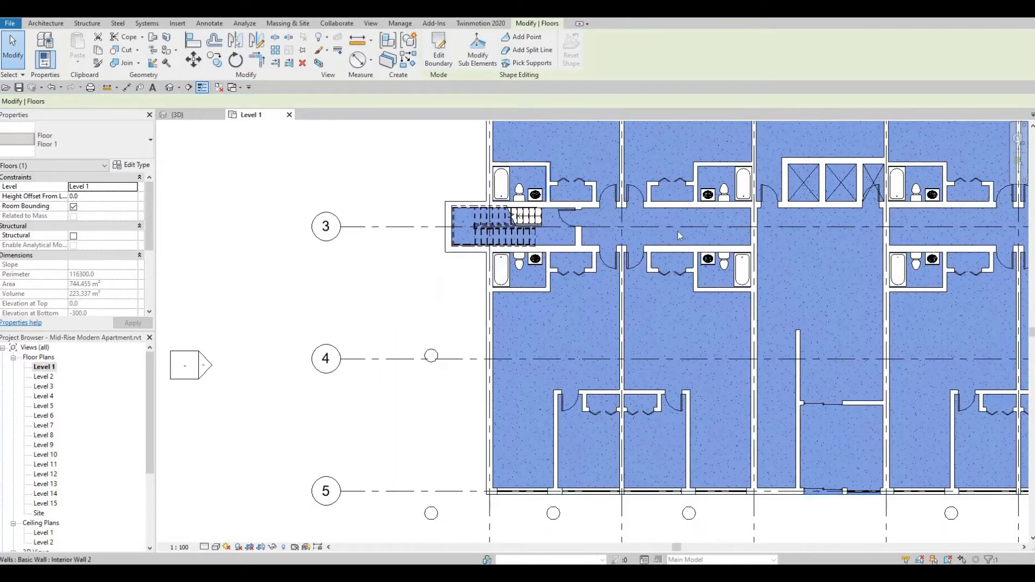
pyautogui.moveTo(587, 284); pyautogui.dragTo(580, 289, button='middle')
pyautogui.scroll(-2, 580, 289)
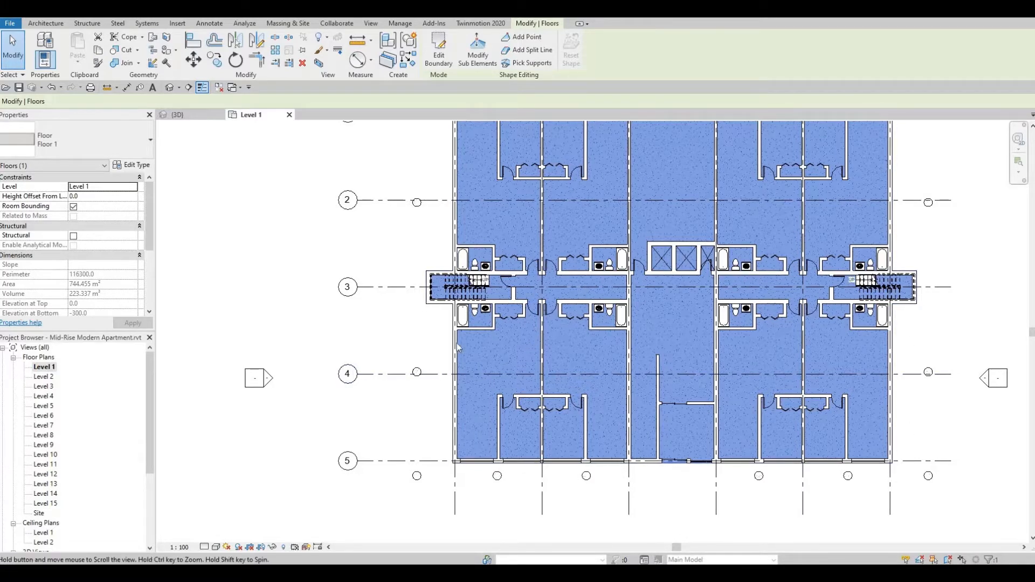
pyautogui.moveTo(454, 257); pyautogui.dragTo(379, 272, button='middle')
pyautogui.scroll(-1, 379, 273)
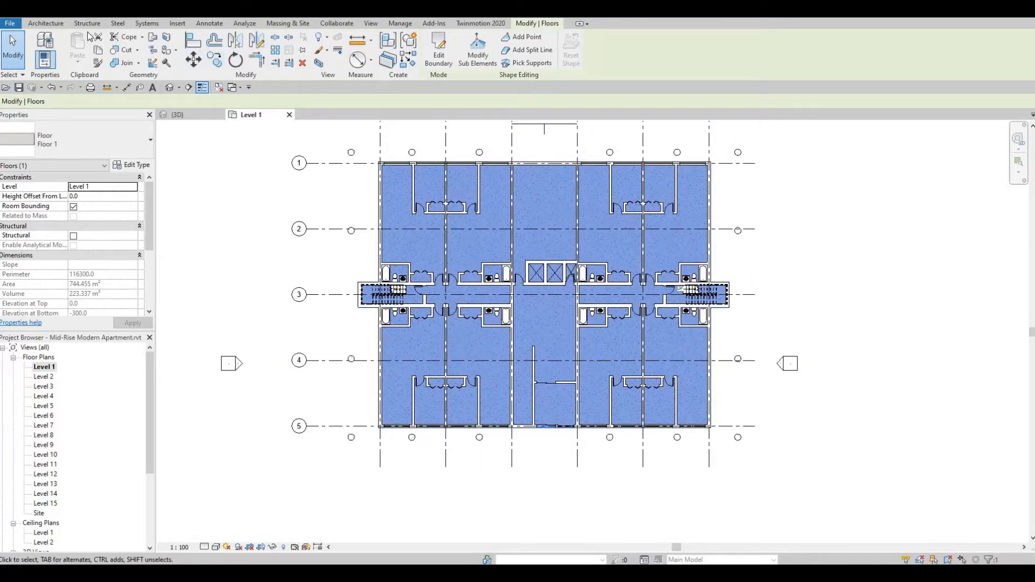
pyautogui.click(46, 23)
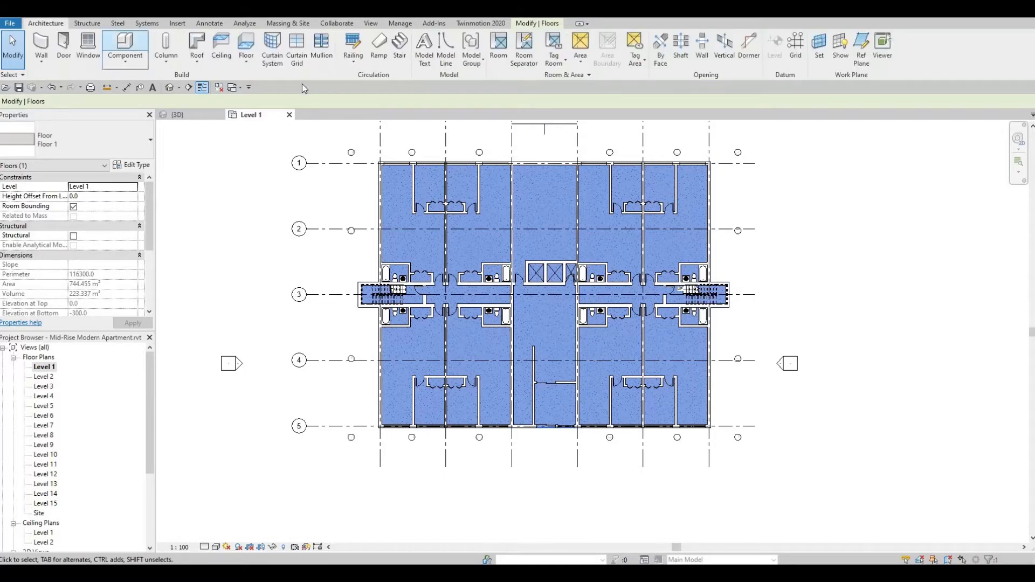
pyautogui.click(246, 45)
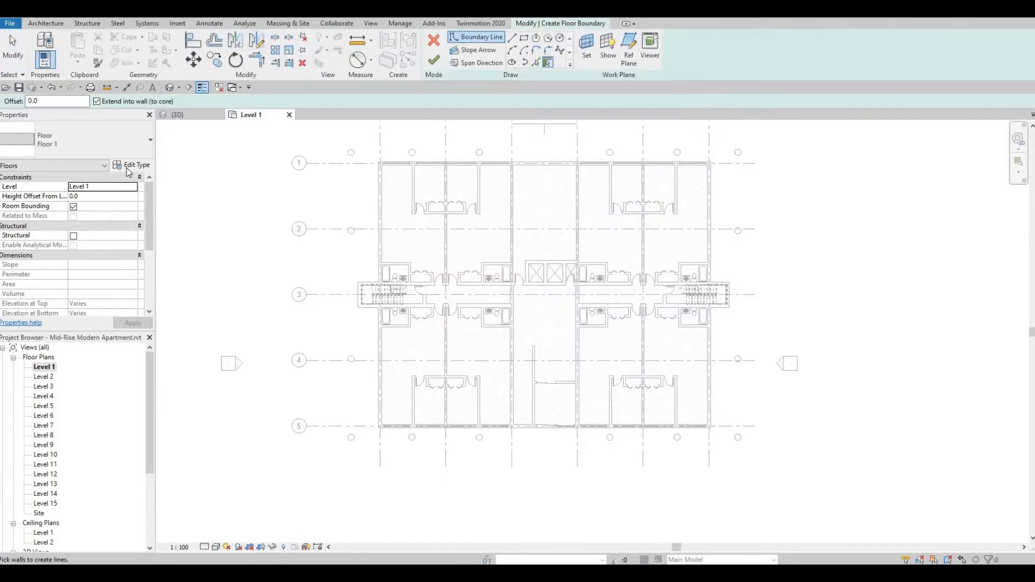
pyautogui.click(132, 165)
pyautogui.click(714, 198)
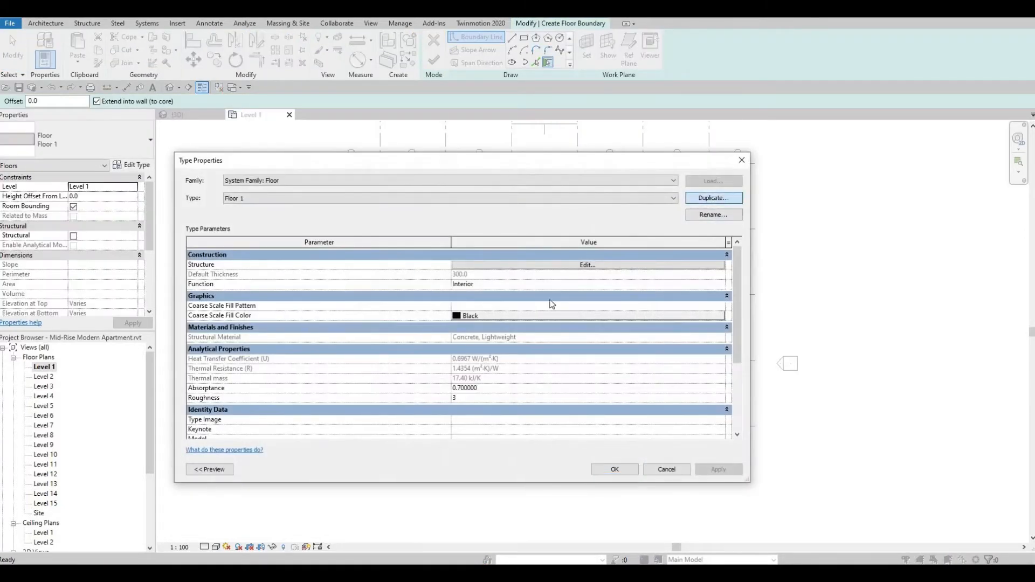
pyautogui.click(550, 300)
# Set the structure layer material of Floor 2 to Grass from the AEC Materials library and accept the type changes.
pyautogui.click(561, 266)
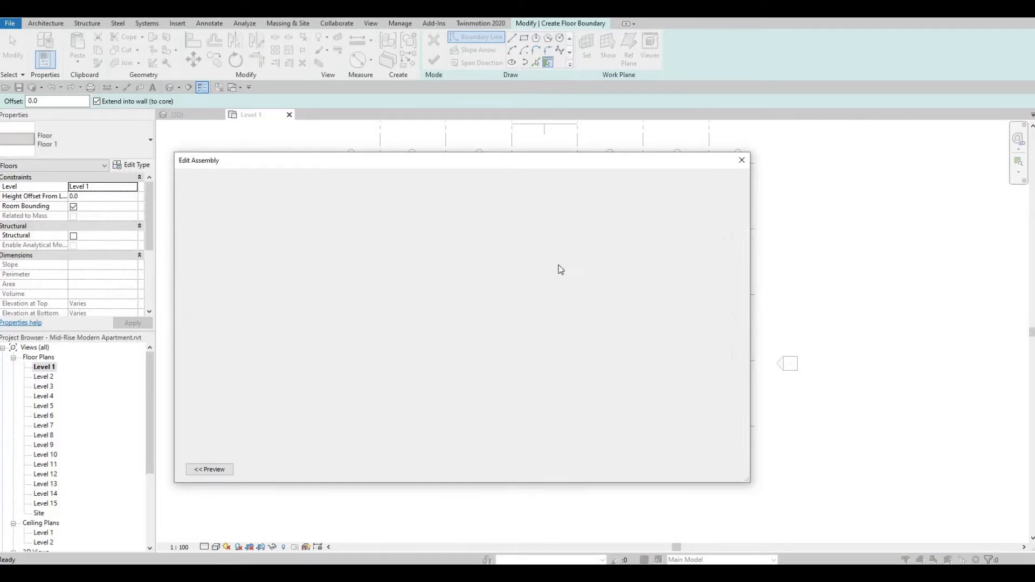
pyautogui.click(423, 263)
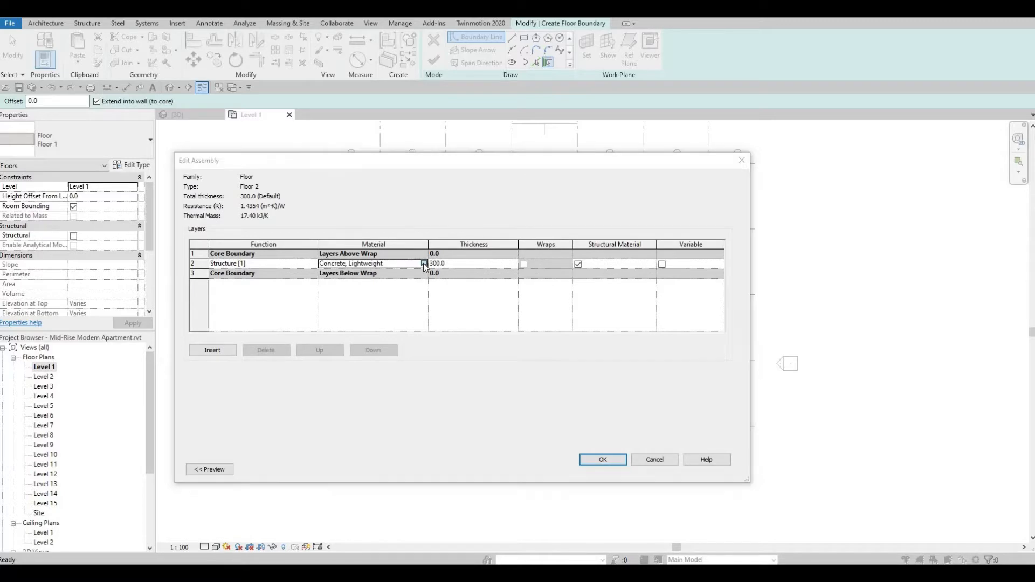
pyautogui.click(423, 264)
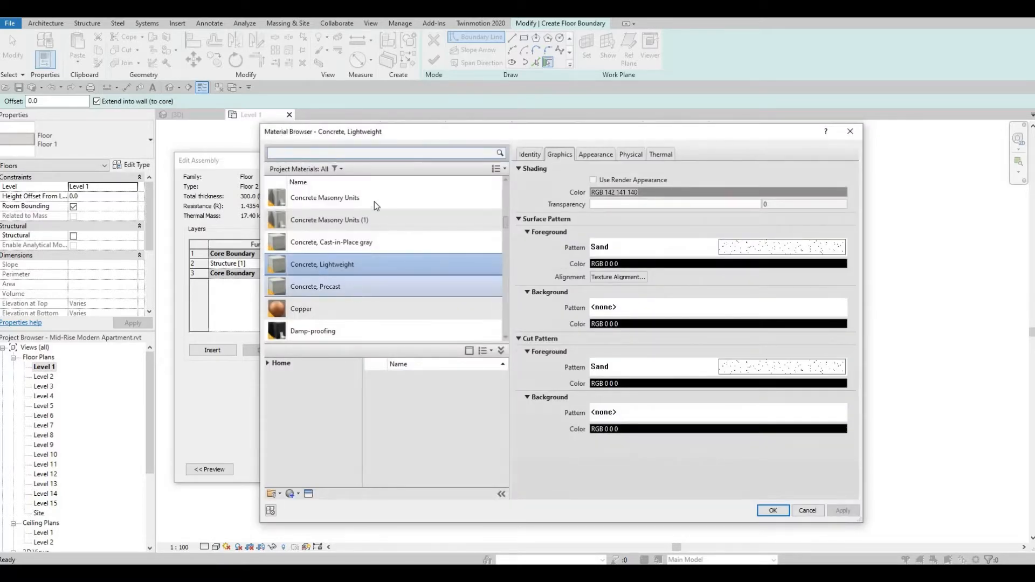
pyautogui.click(337, 154)
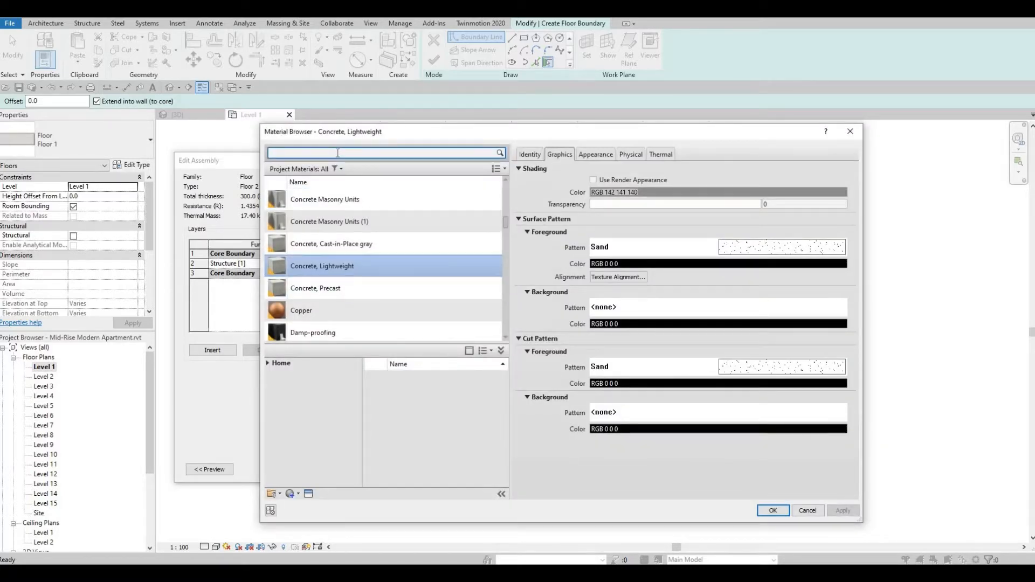
pyautogui.write('grass')
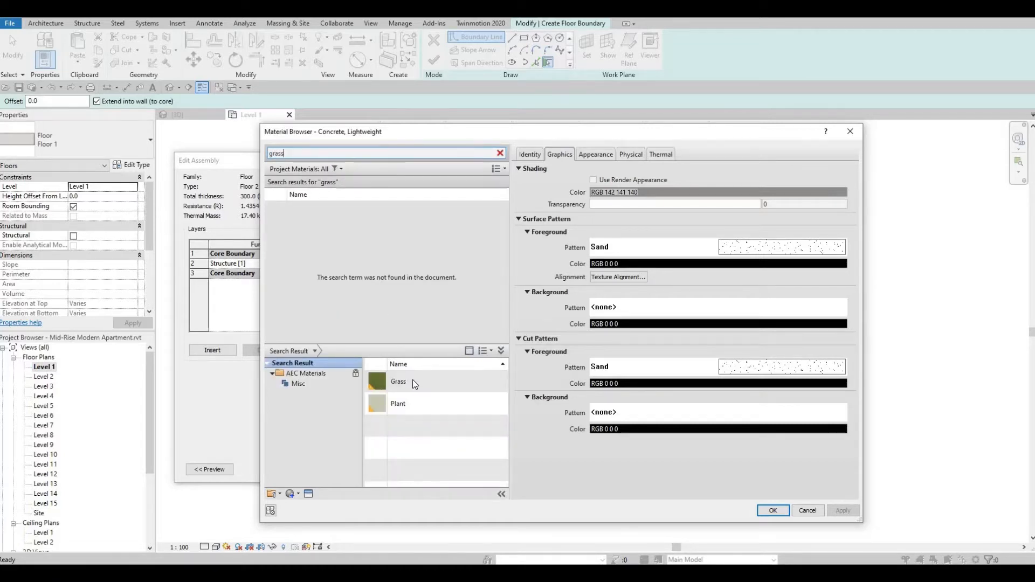
pyautogui.click(490, 381)
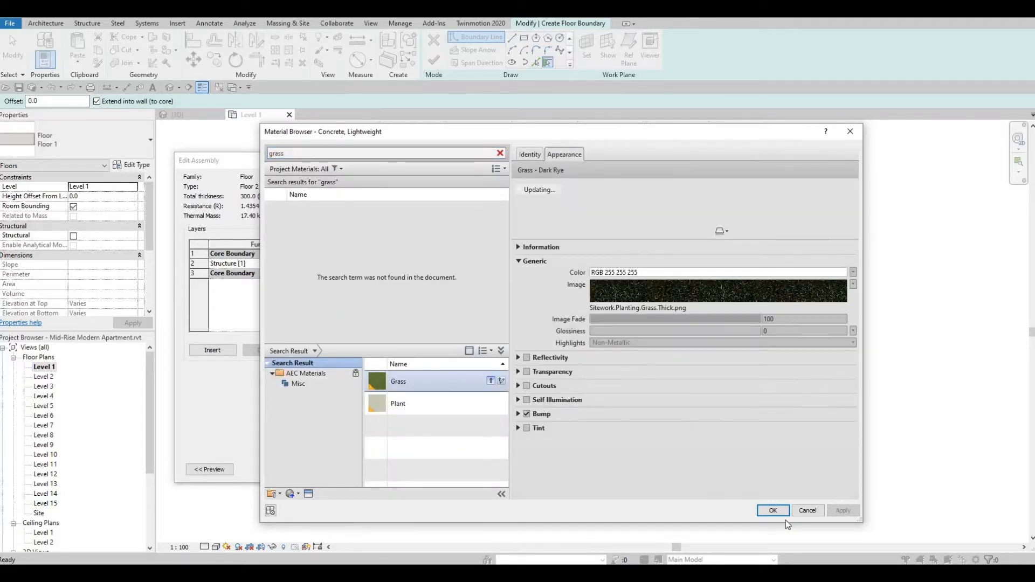
pyautogui.click(772, 510)
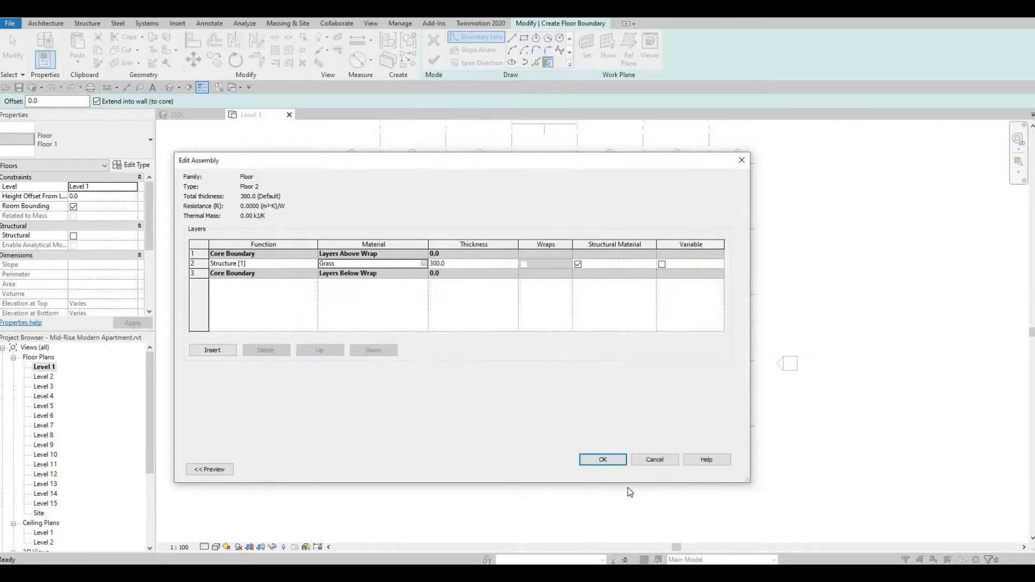
pyautogui.click(609, 464)
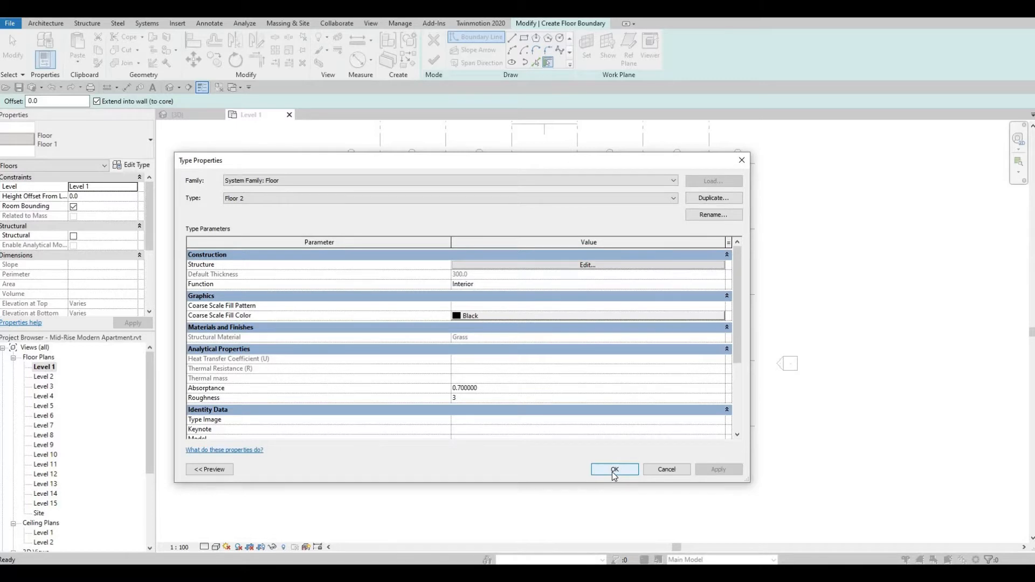
pyautogui.click(615, 469)
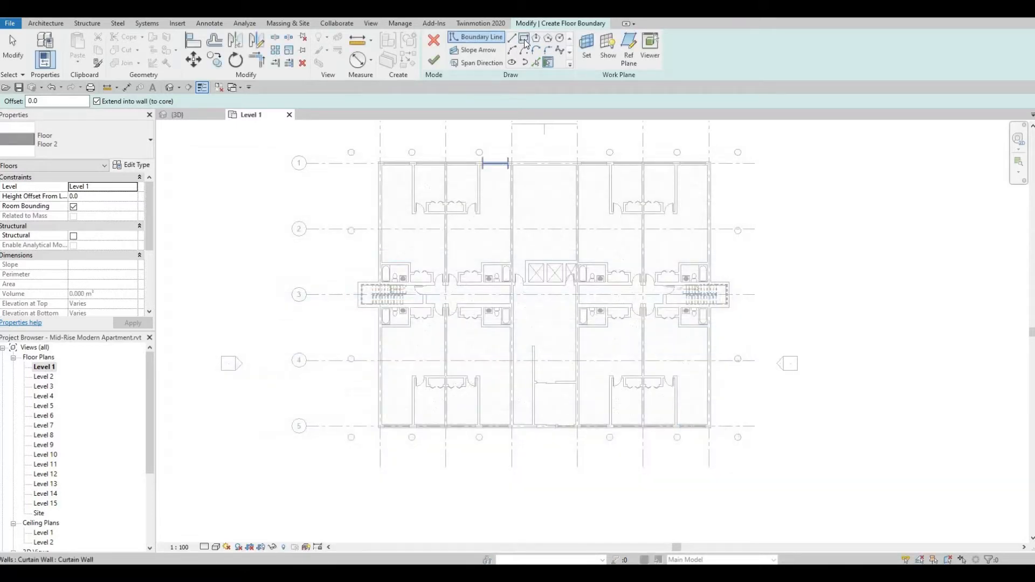
# Sketch an outer rectangular floor boundary about 37,890 by 28,860 mm around the whole building.
pyautogui.click(524, 38)
pyautogui.moveTo(346, 129); pyautogui.dragTo(316, 162, button='middle')
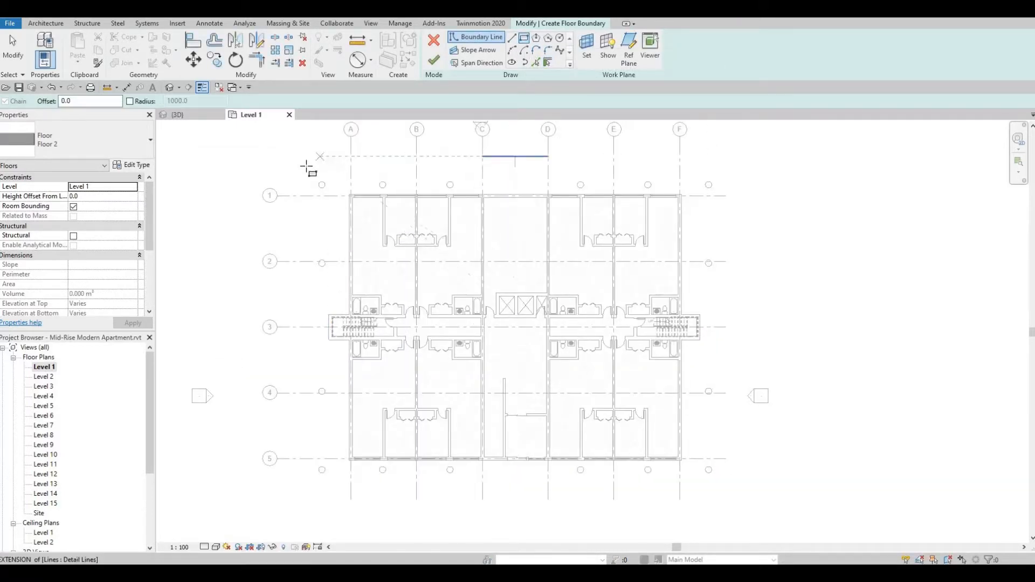
pyautogui.click(308, 167)
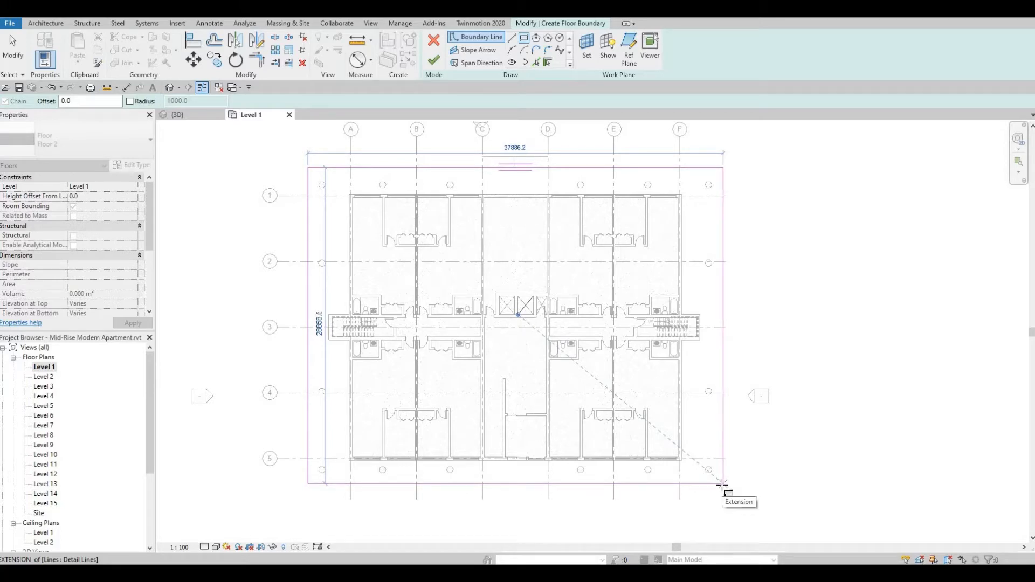
pyautogui.click(616, 298)
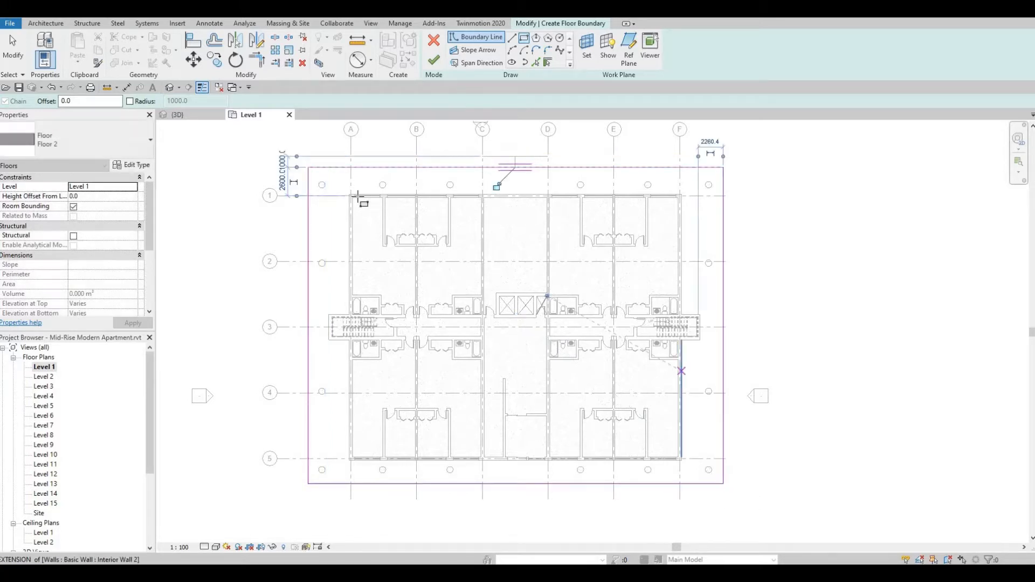
# Sketch an inner rectangular boundary 30,300 mm wide between the outer exterior wall corners at grids A-1 and F-5.
pyautogui.scroll(2, 357, 190)
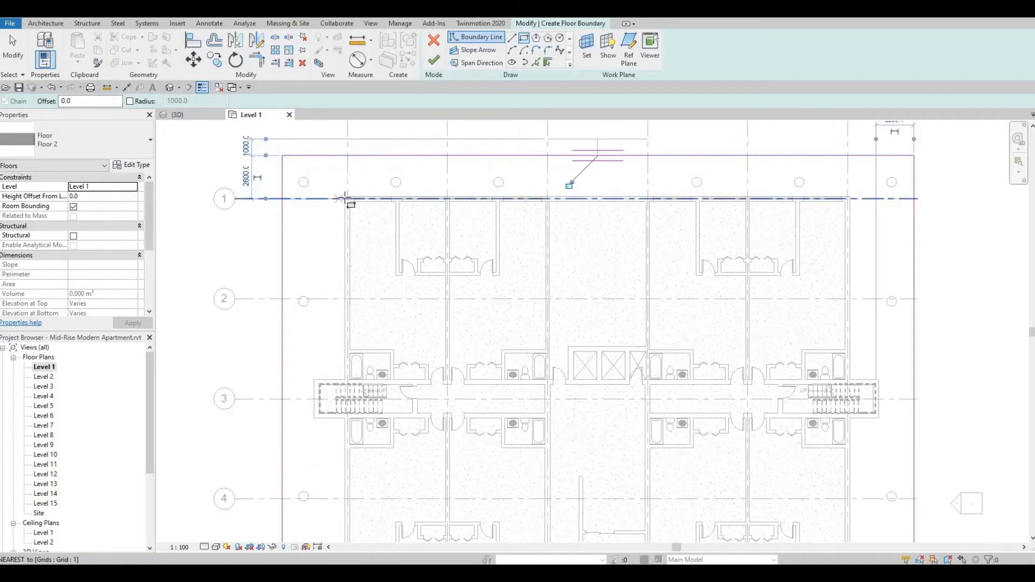
pyautogui.scroll(2, 345, 200)
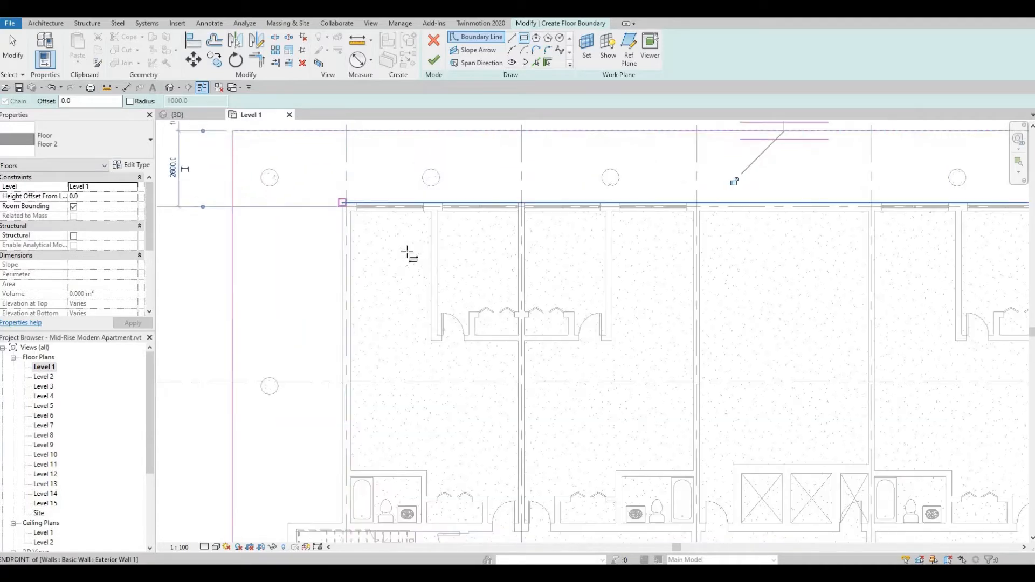
pyautogui.scroll(-5, 504, 307)
pyautogui.moveTo(614, 329); pyautogui.dragTo(567, 279, button='middle')
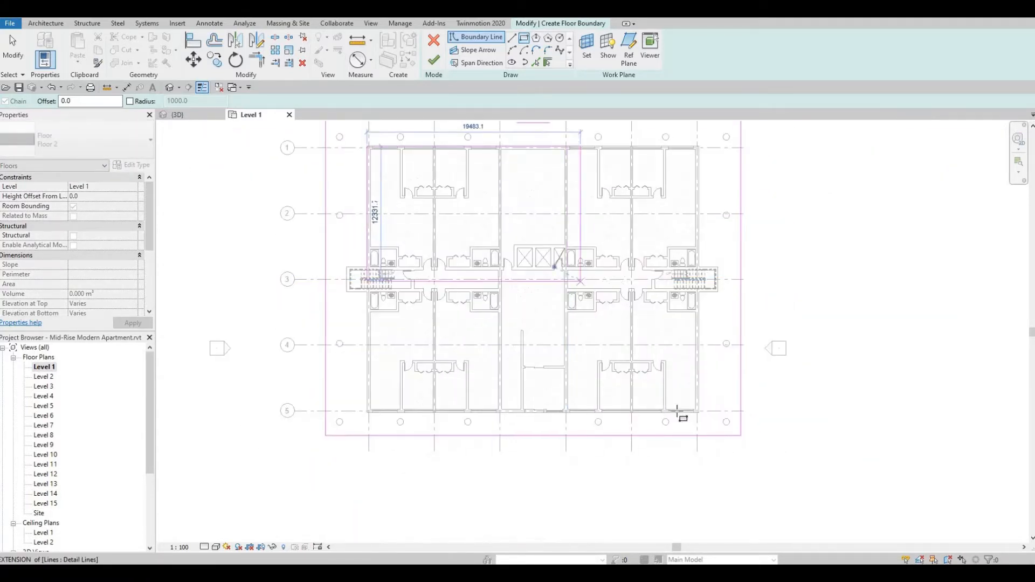
pyautogui.click(700, 412)
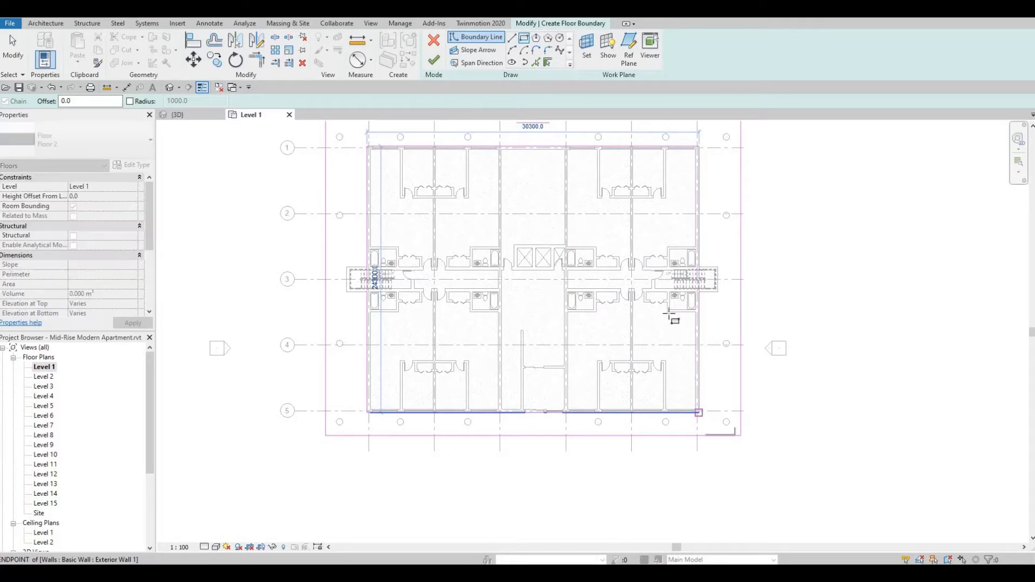
pyautogui.press('Escape')
pyautogui.press('Escape')
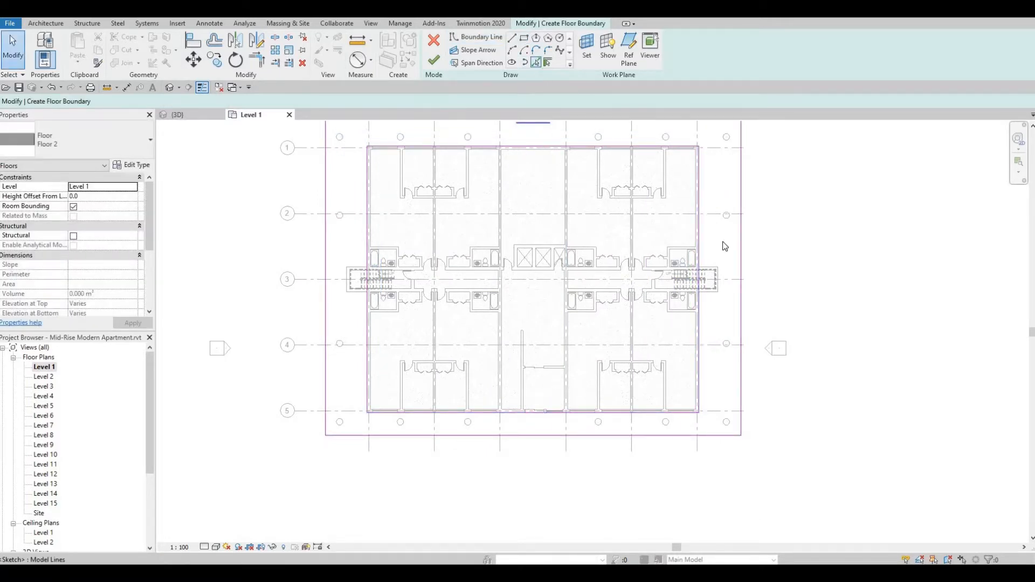
# Add boundary lines by picking the outer wall edges of the stairwell projecting beyond grid F.
pyautogui.scroll(4, 725, 272)
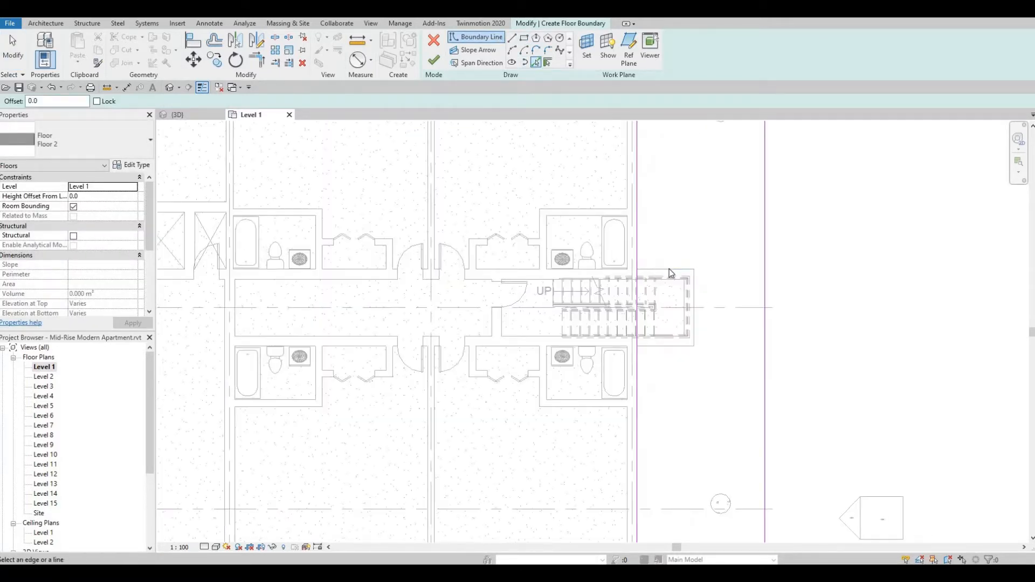
pyautogui.click(695, 287)
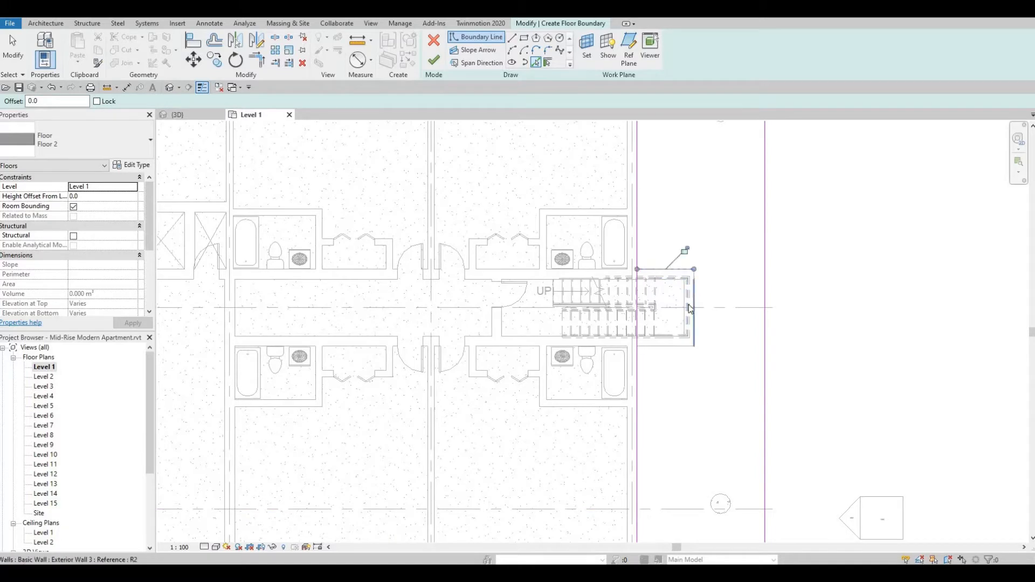
pyautogui.click(656, 348)
# Add boundary lines by picking the outer wall edges of the stairwell projecting beyond grid A.
pyautogui.scroll(-2, 630, 297)
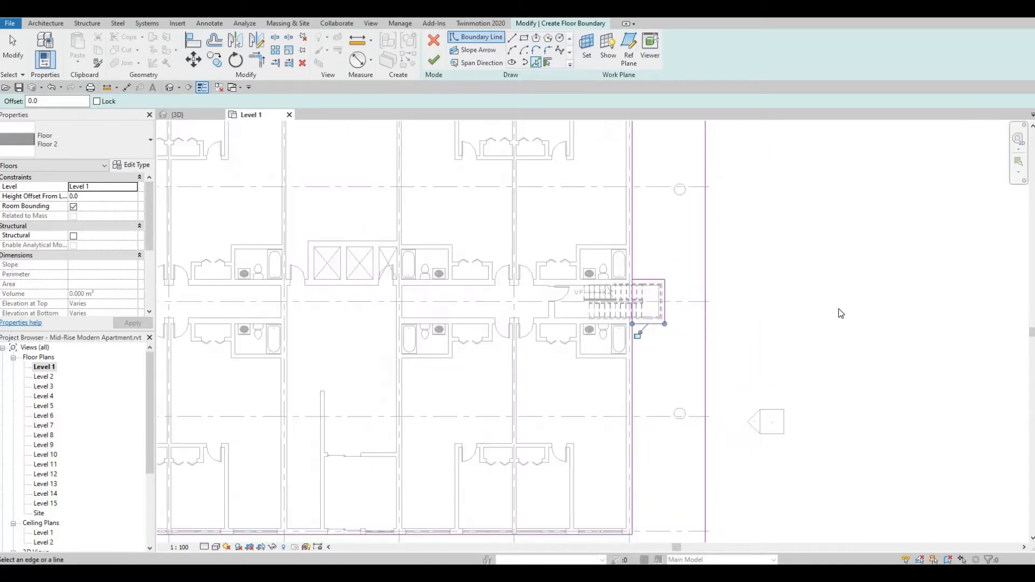
pyautogui.moveTo(323, 298); pyautogui.dragTo(807, 313, button='middle')
pyautogui.scroll(1, 531, 312)
pyautogui.scroll(1, 479, 309)
pyautogui.click(498, 283)
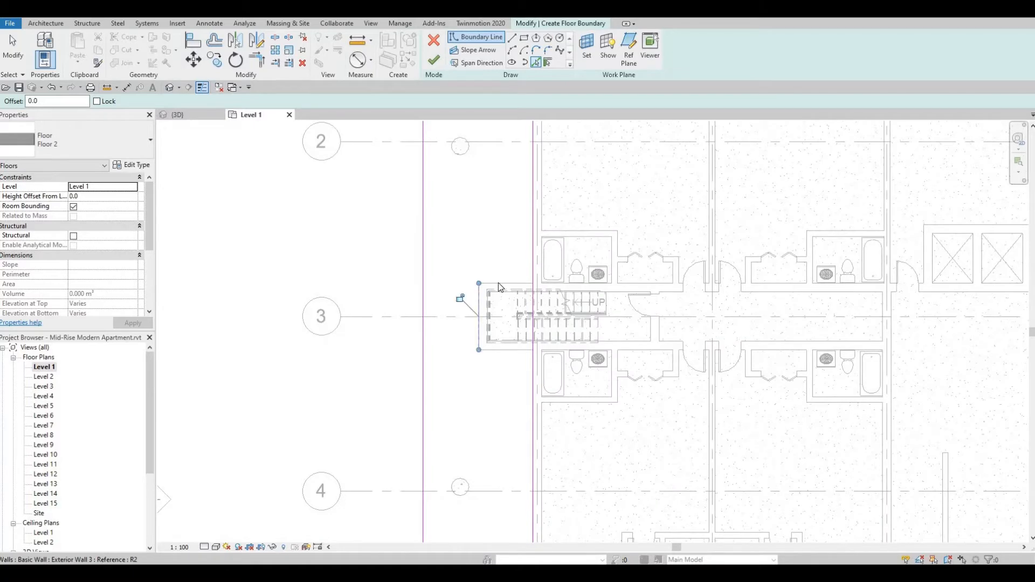
pyautogui.click(506, 350)
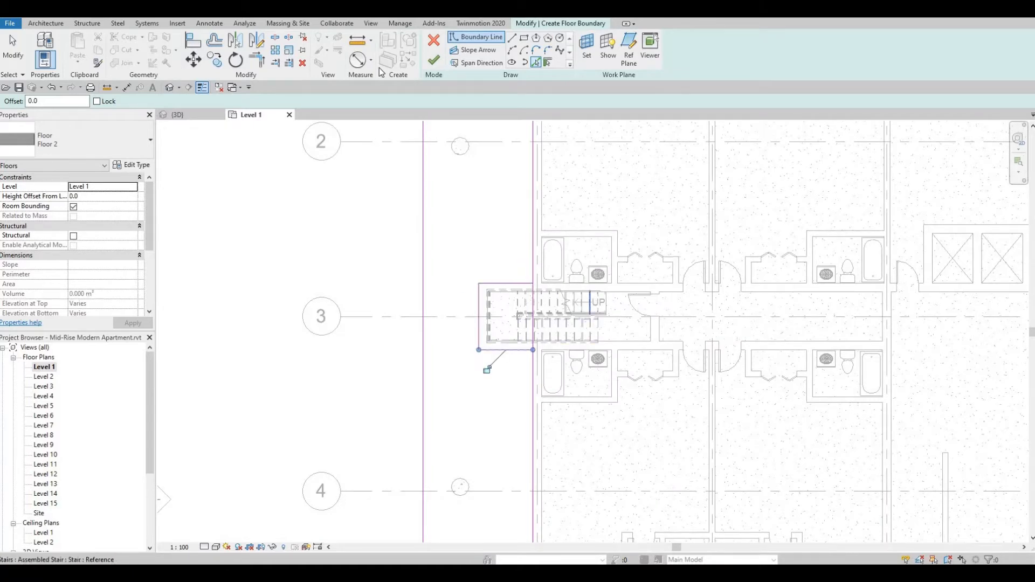
# Split the inner rectangle's boundary lines along grids A and F where they cross the stairwells.
pyautogui.click(275, 37)
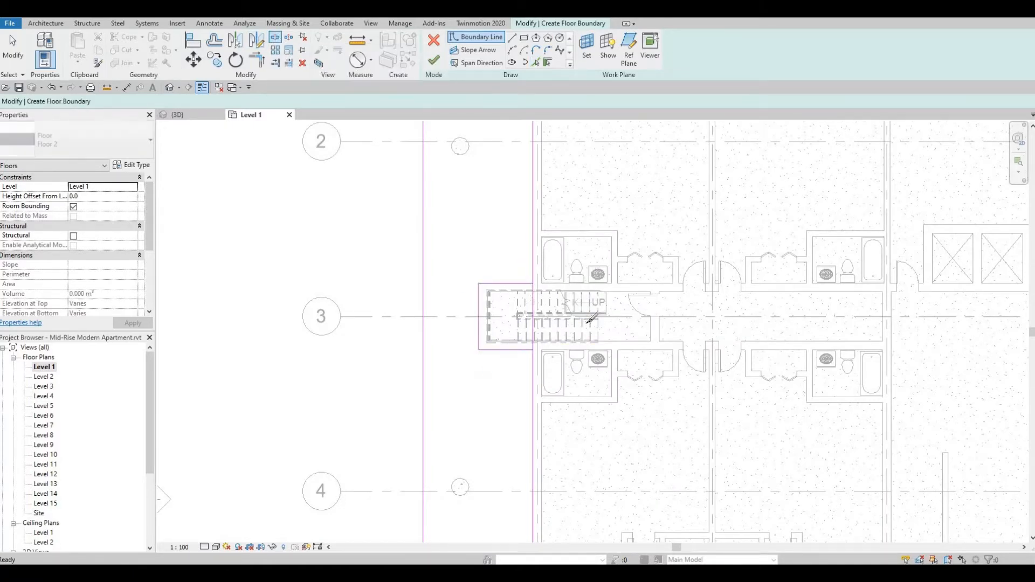
pyautogui.click(534, 313)
pyautogui.scroll(-2, 954, 362)
pyautogui.moveTo(955, 362); pyautogui.dragTo(383, 365, button='middle')
pyautogui.scroll(2, 621, 338)
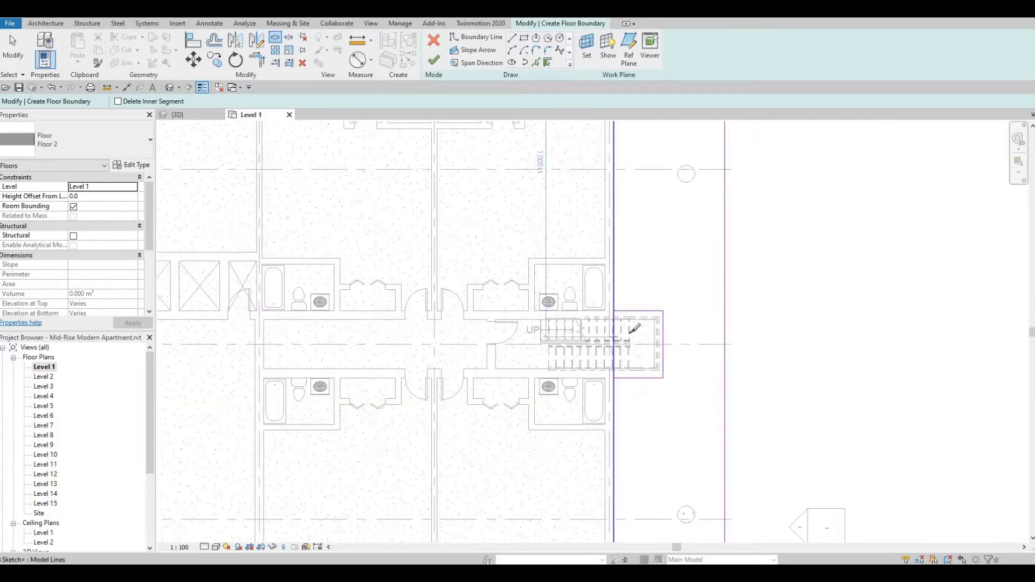
pyautogui.click(615, 337)
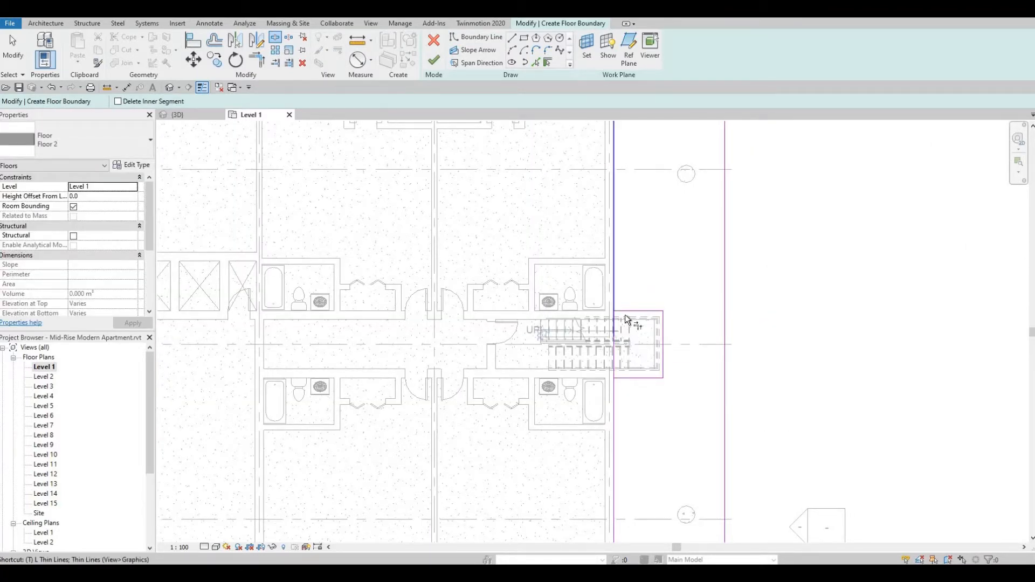
# Trim the grid F stairwell outline and the split inner boundary line to corners.
pyautogui.press('t')
pyautogui.press('r')
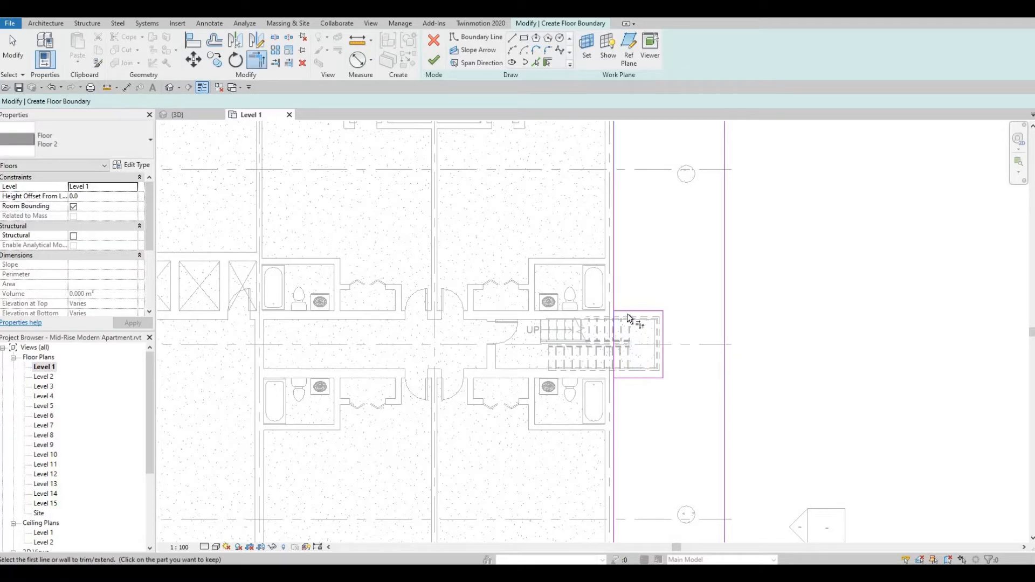
pyautogui.click(633, 378)
pyautogui.click(614, 399)
# Trim the grid A stairwell outline and the split inner boundary line to corners.
pyautogui.scroll(-3, 523, 360)
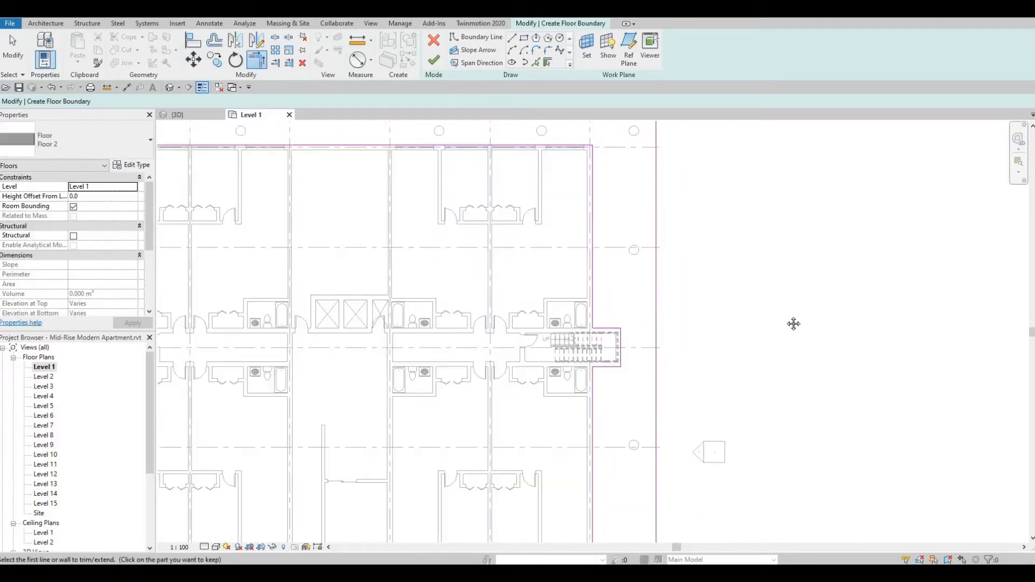
pyautogui.scroll(2, 447, 293)
pyautogui.scroll(2, 423, 282)
pyautogui.click(423, 282)
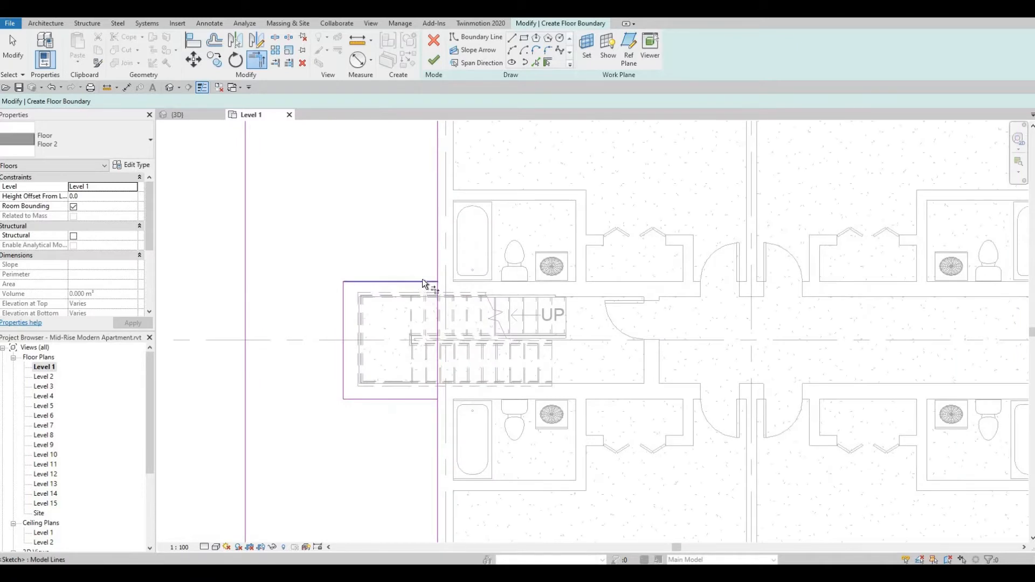
pyautogui.click(439, 261)
pyautogui.click(413, 399)
pyautogui.click(437, 415)
pyautogui.scroll(-6, 506, 348)
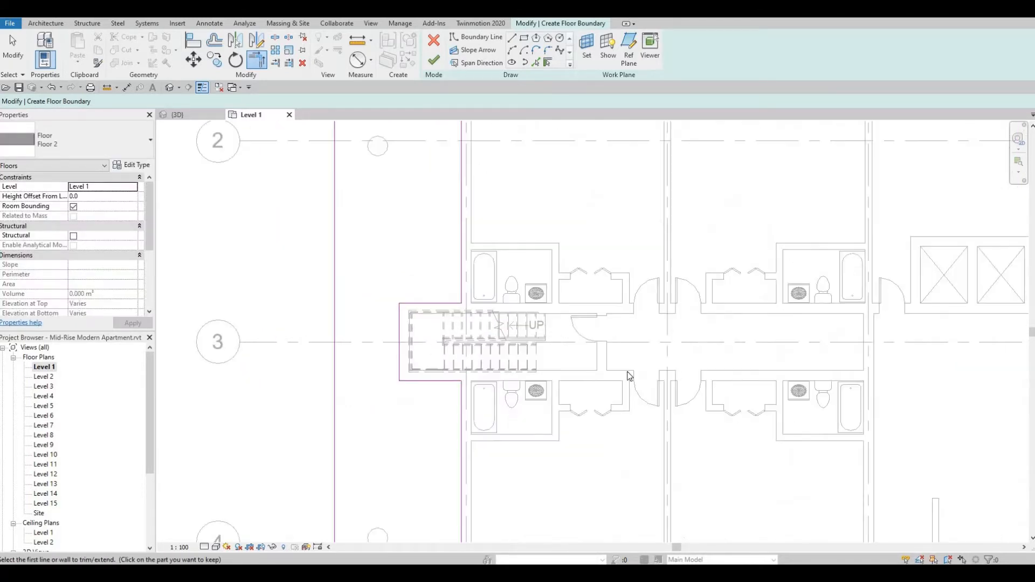
pyautogui.press('Escape')
# Draw boundary lines along grids C and D connecting the outer rectangle to the inner boundary below grid 5.
pyautogui.moveTo(545, 386); pyautogui.dragTo(509, 350, button='middle')
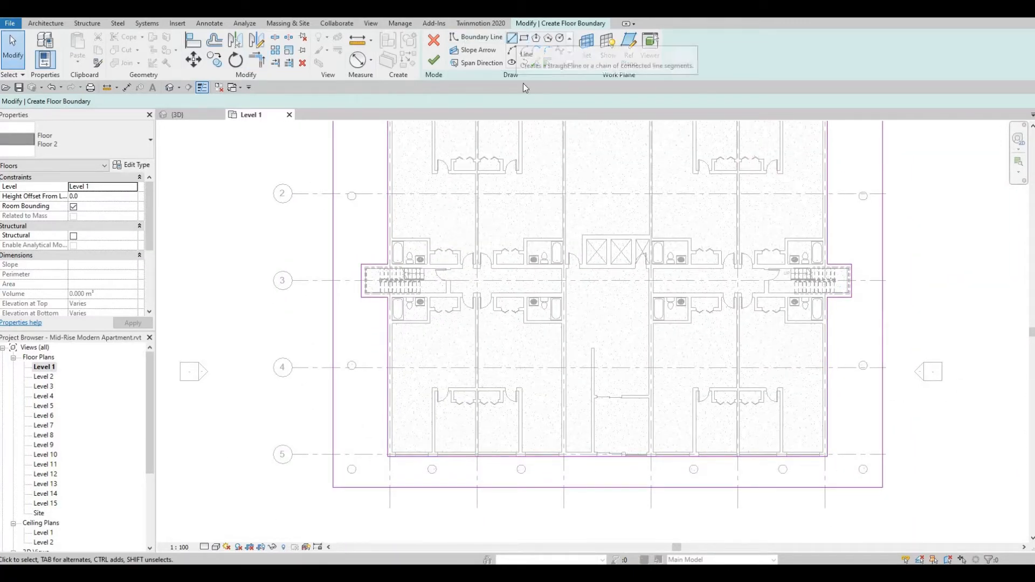
pyautogui.click(512, 39)
pyautogui.scroll(5, 560, 488)
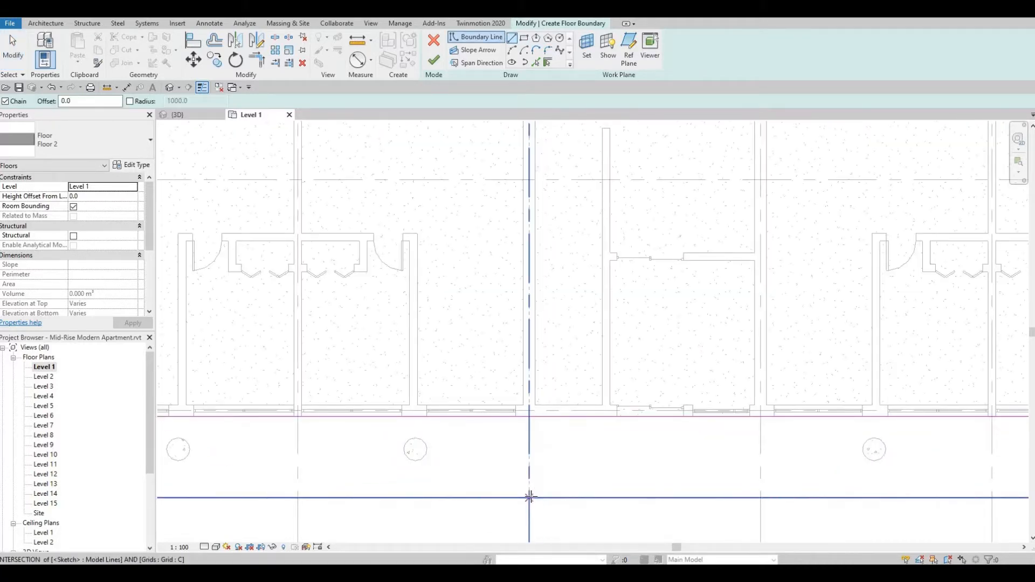
pyautogui.click(529, 497)
pyautogui.click(530, 417)
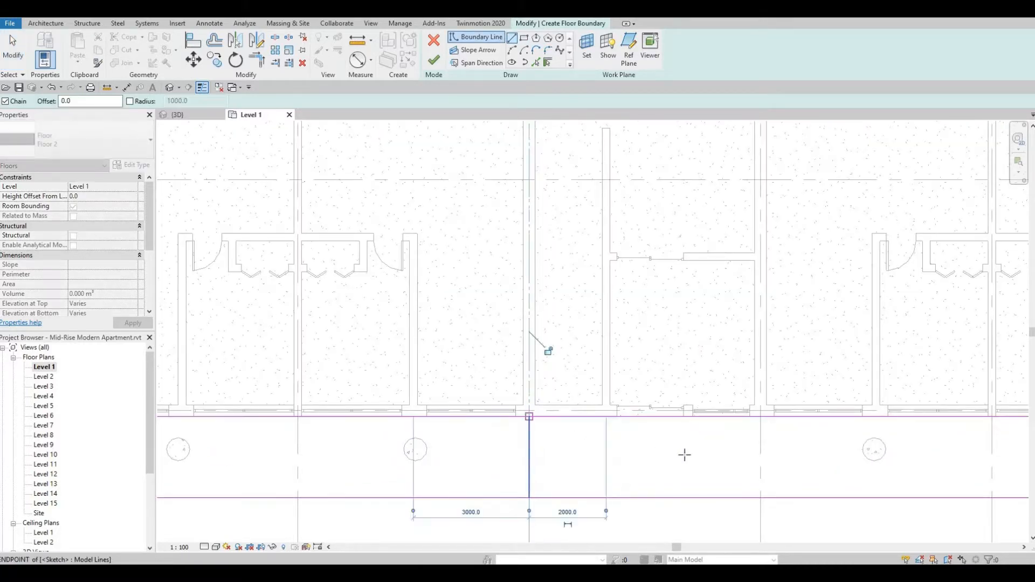
pyautogui.press('Escape')
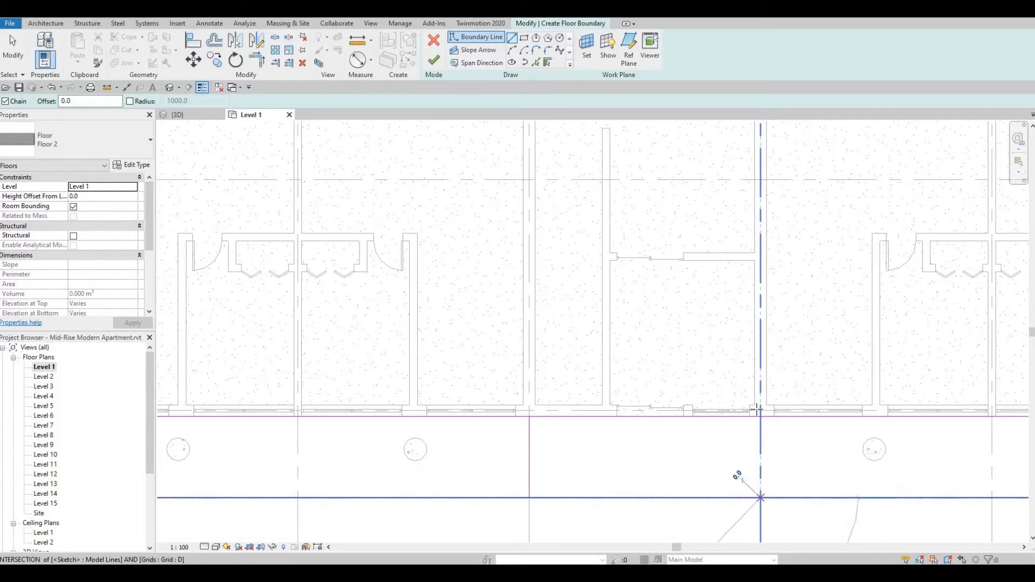
pyautogui.click(758, 413)
pyautogui.press('Escape')
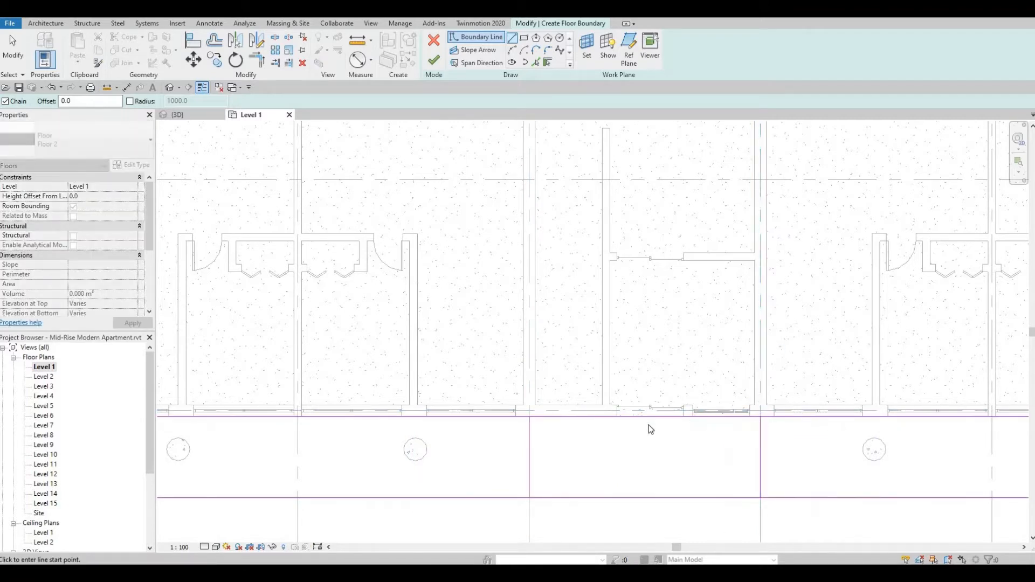
pyautogui.press('Escape')
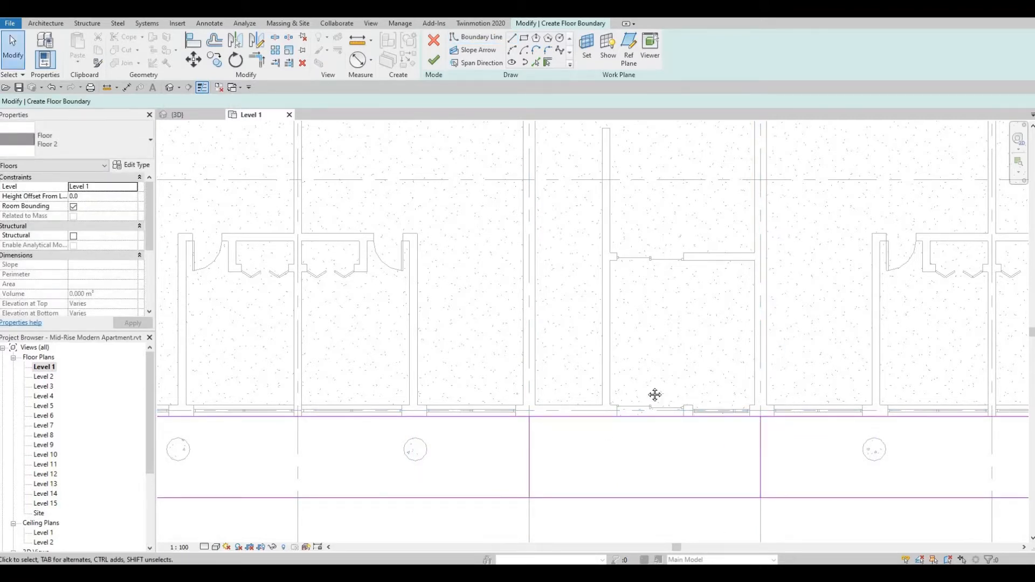
# Split the inner and outer boundary lines below grid 5 between grids C and D.
pyautogui.moveTo(655, 395); pyautogui.dragTo(631, 381, button='middle')
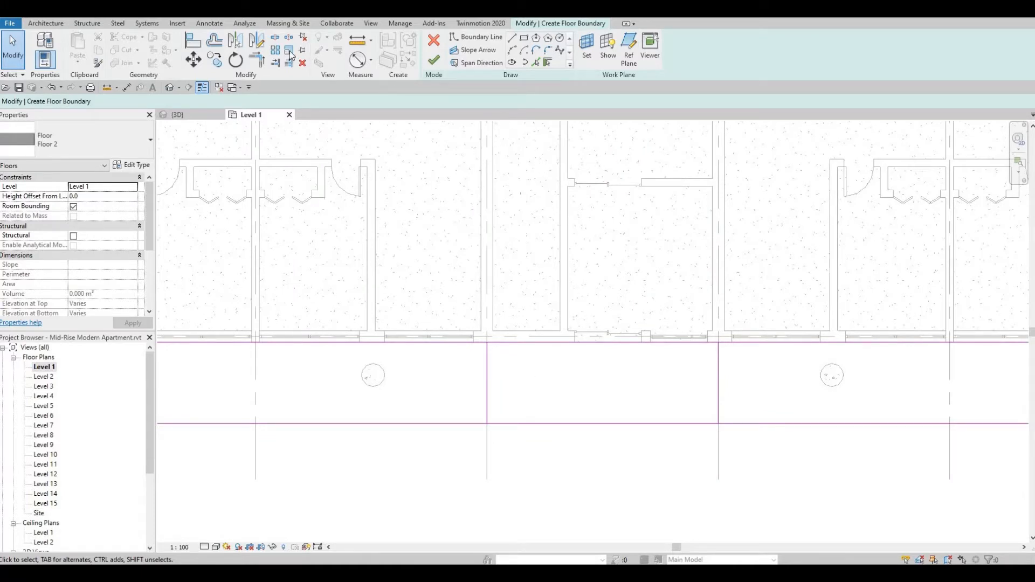
pyautogui.press('s')
pyautogui.press('l')
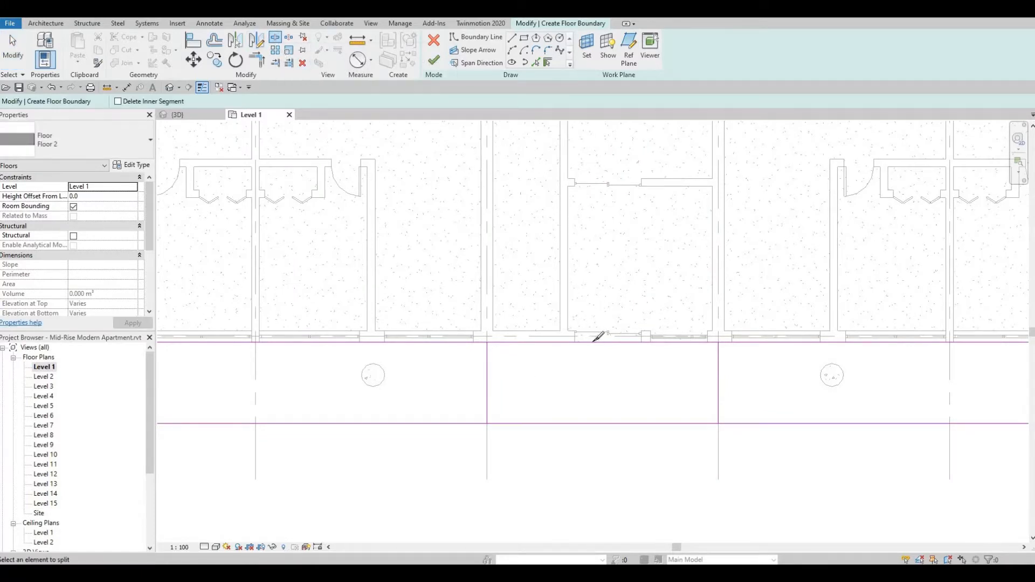
pyautogui.click(593, 342)
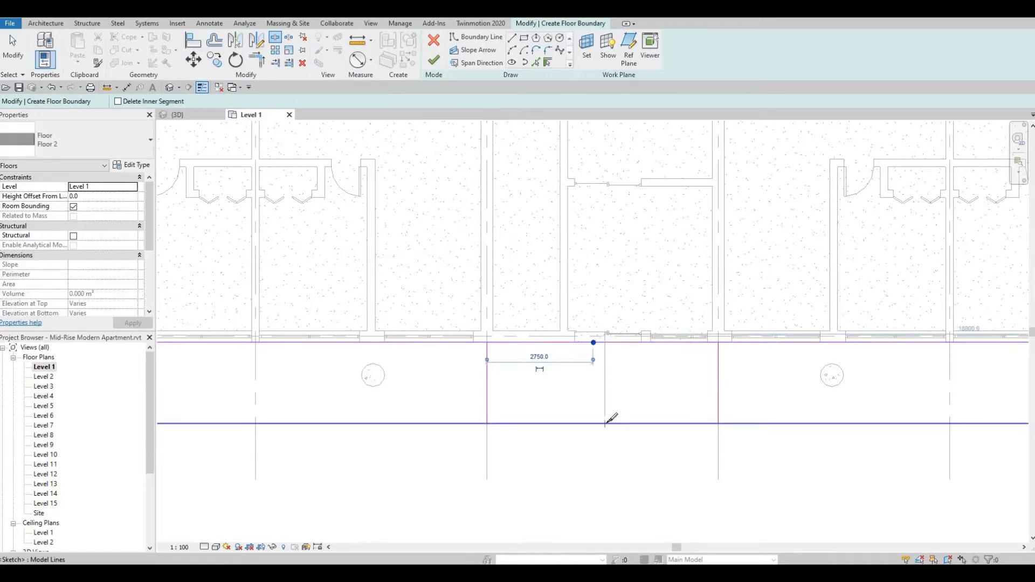
pyautogui.click(605, 424)
pyautogui.press('Escape')
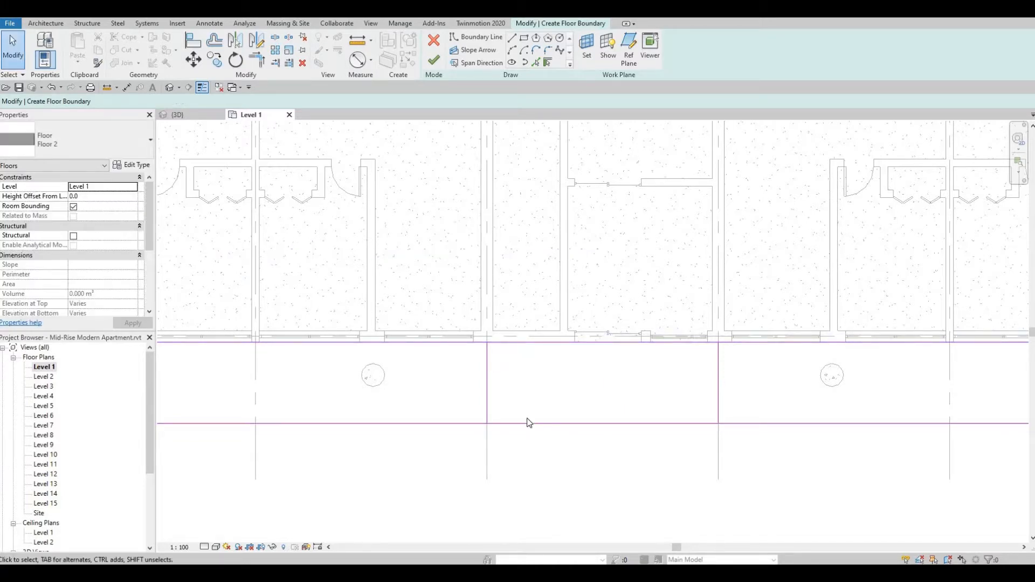
# Trim the split lines below grid 5 to corners with the grid C and D lines, leaving an entrance gap.
pyautogui.press('t')
pyautogui.press('r')
pyautogui.click(448, 343)
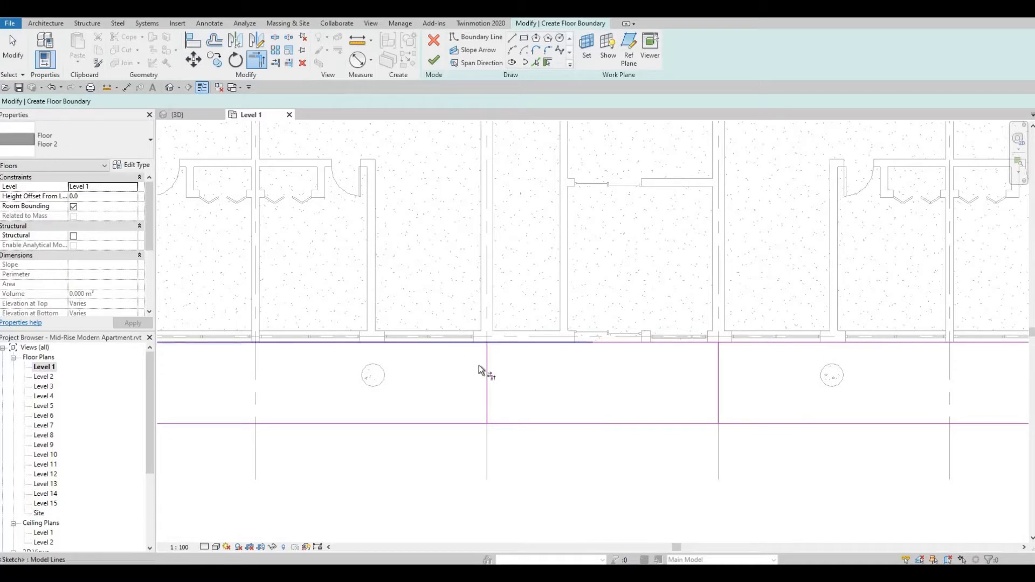
pyautogui.click(488, 371)
pyautogui.click(489, 394)
pyautogui.click(476, 424)
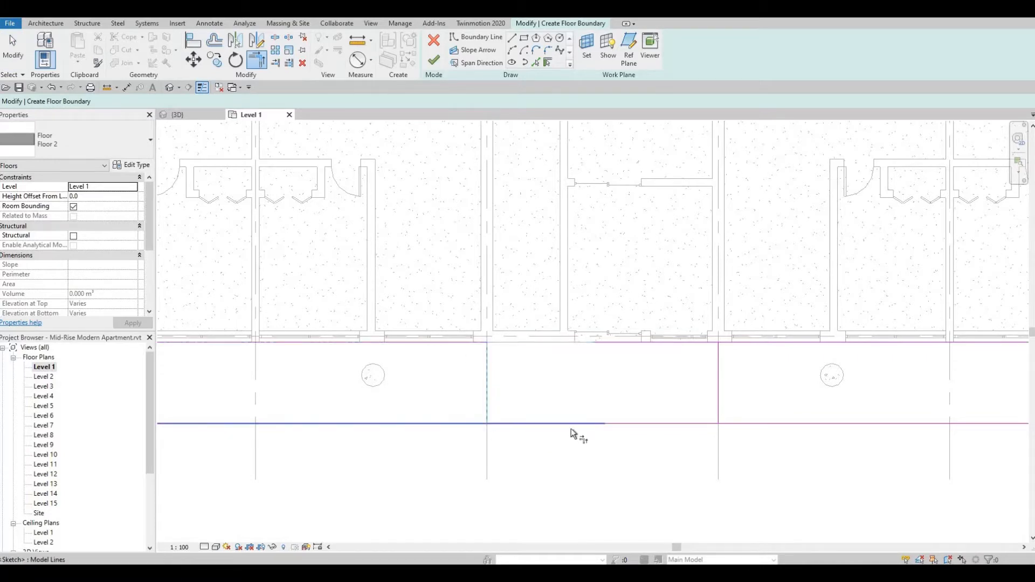
pyautogui.click(733, 425)
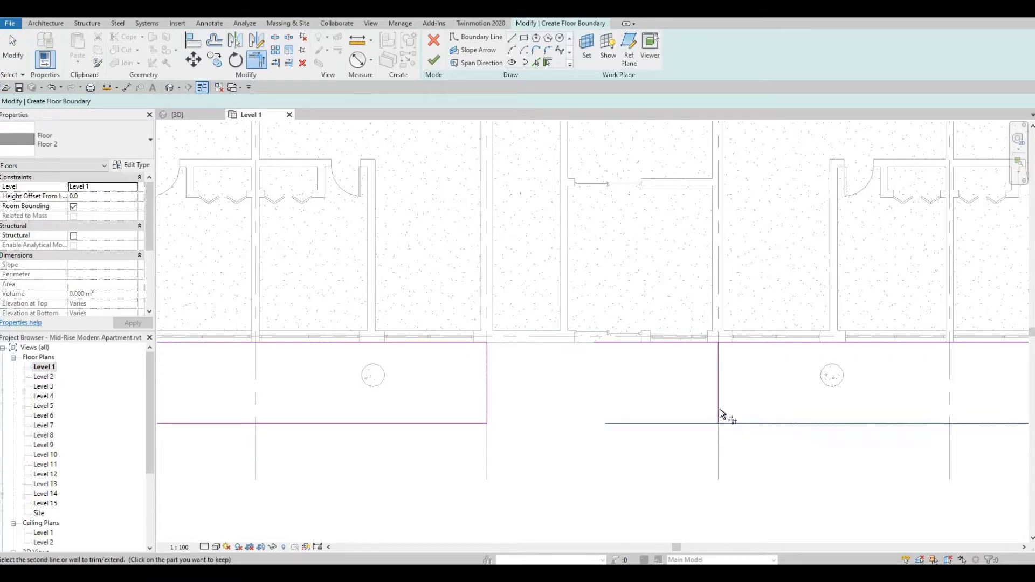
pyautogui.click(718, 385)
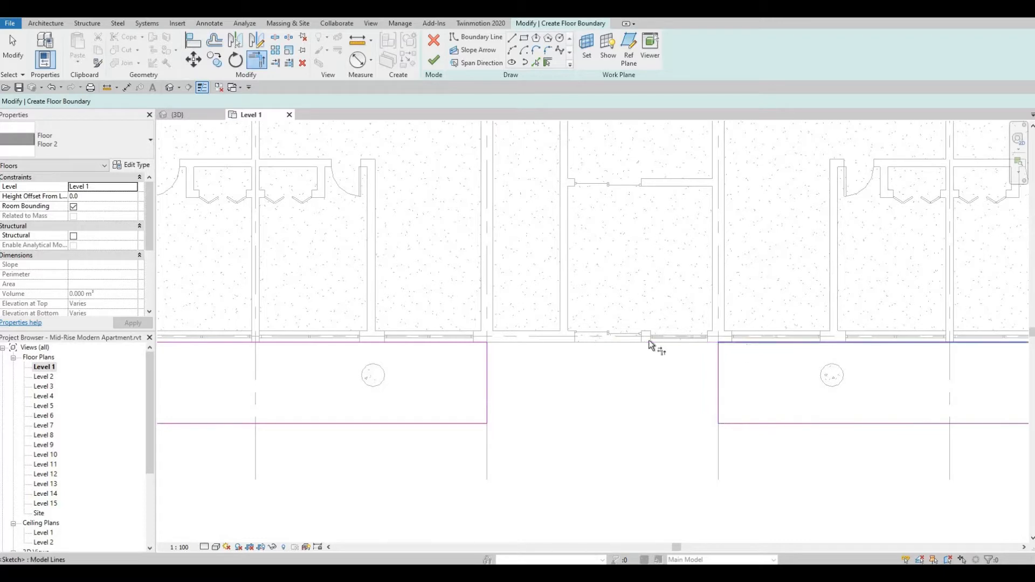
# Draw boundary lines along grids C and D connecting the outer rectangle to the inner boundary above grid 1.
pyautogui.scroll(-1, 646, 348)
pyautogui.scroll(-2, 646, 348)
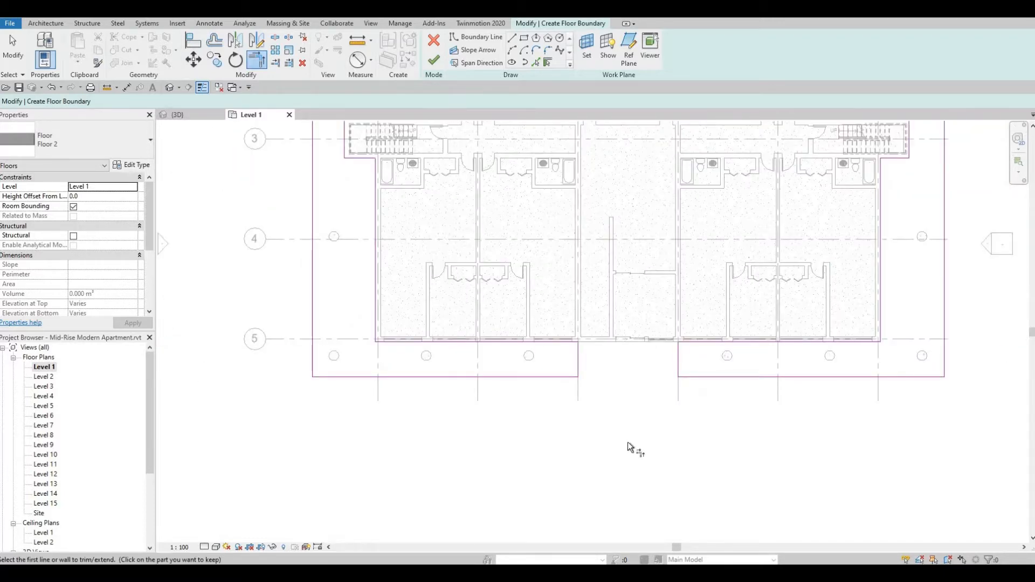
pyautogui.moveTo(650, 248); pyautogui.dragTo(625, 360, button='middle')
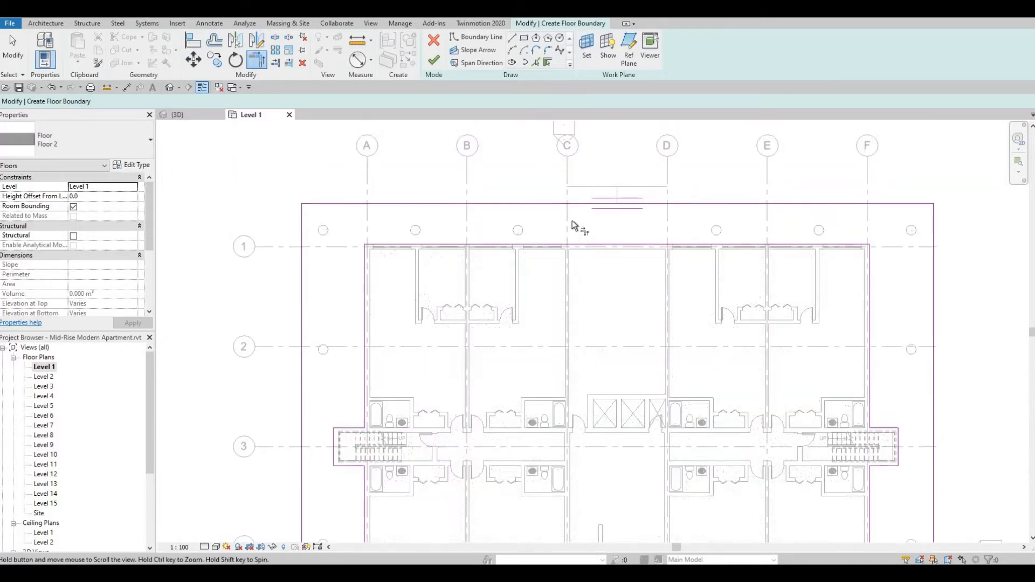
pyautogui.moveTo(573, 226); pyautogui.dragTo(579, 243, button='middle')
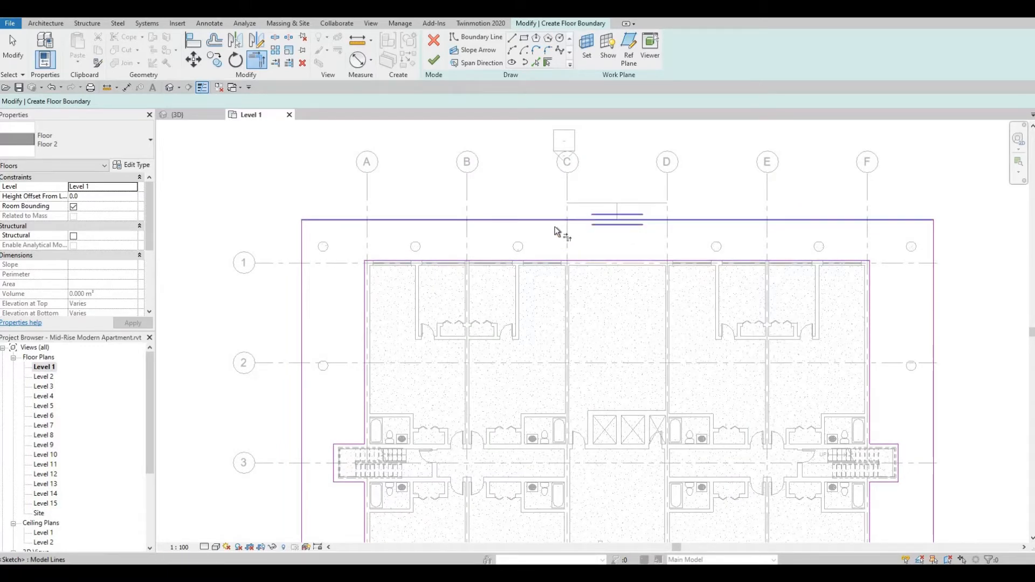
pyautogui.press('b')
pyautogui.press('l')
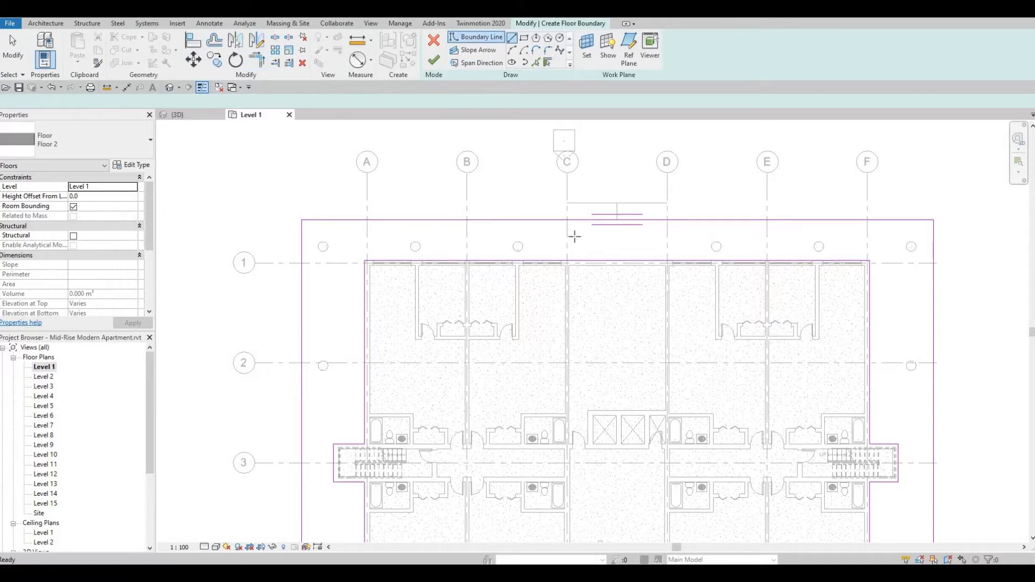
pyautogui.click(567, 220)
pyautogui.scroll(2, 567, 274)
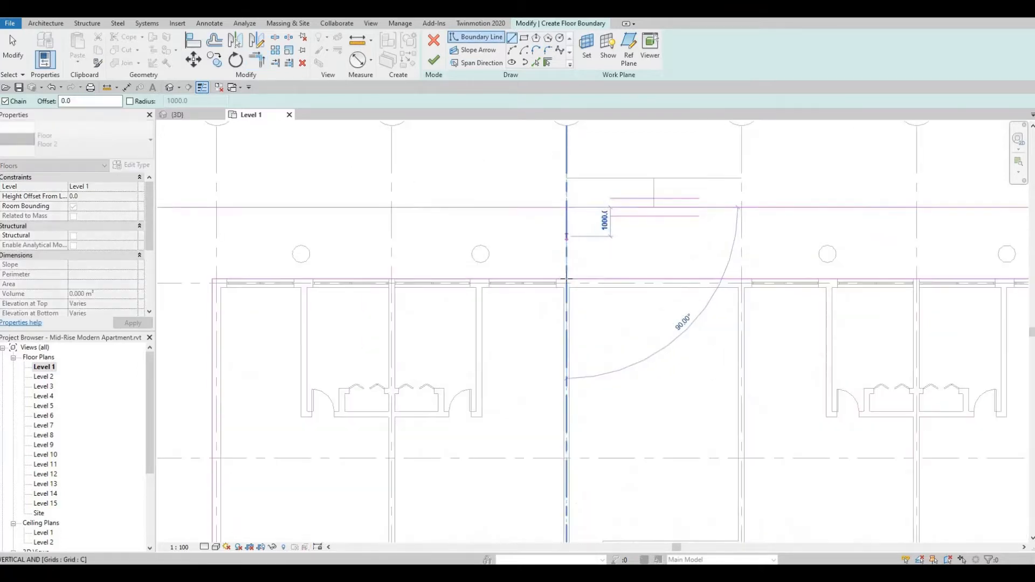
pyautogui.click(567, 279)
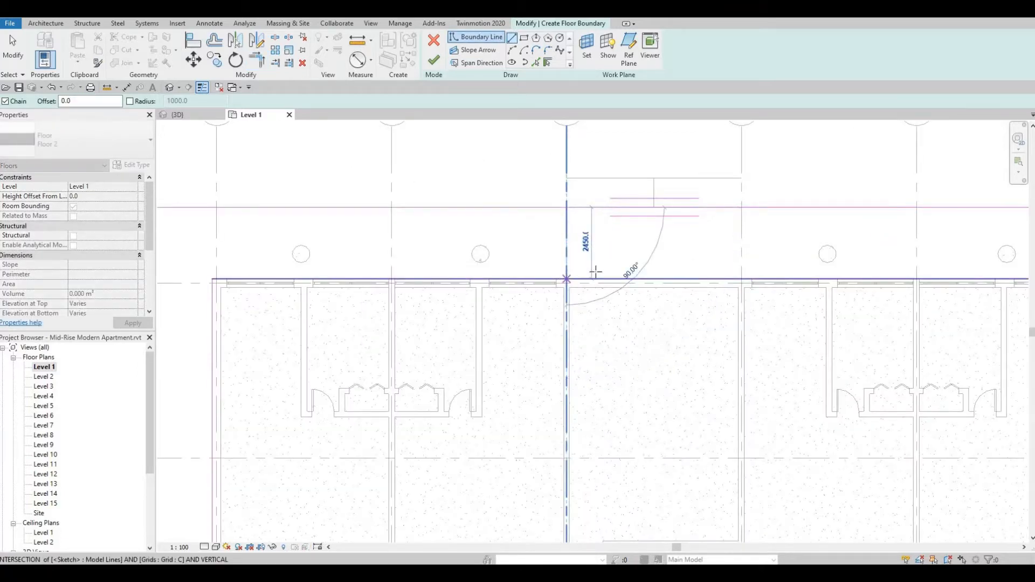
pyautogui.click(742, 206)
pyautogui.click(742, 279)
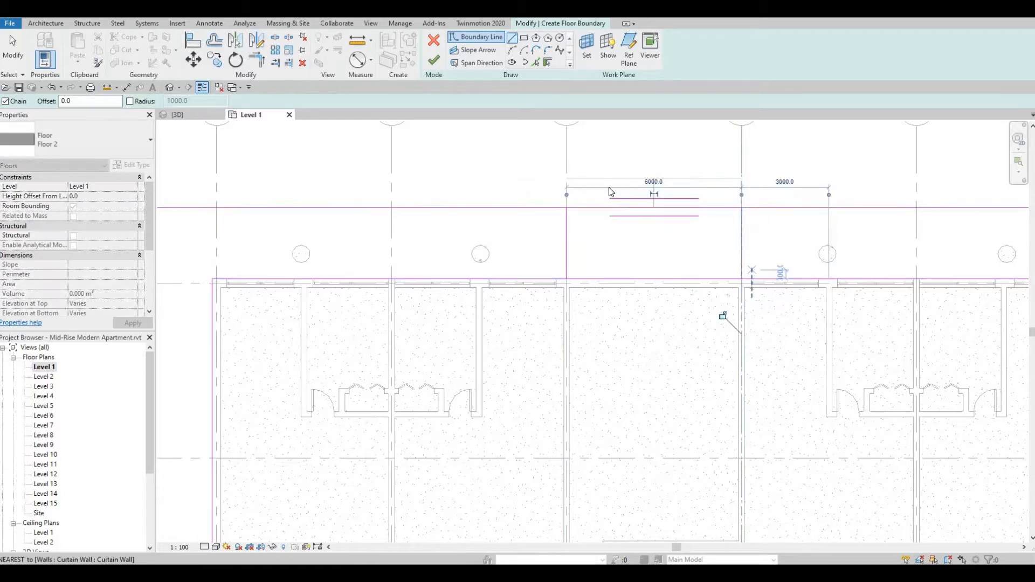
pyautogui.press('Escape')
pyautogui.press('Escape')
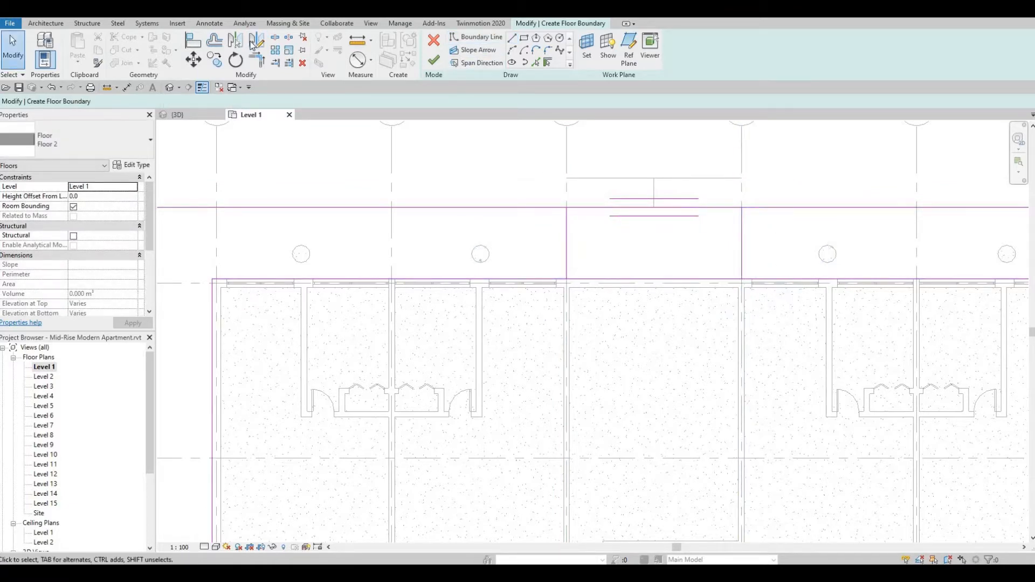
# Split the outer and inner boundary lines above grid 1 between grids C and D.
pyautogui.click(275, 38)
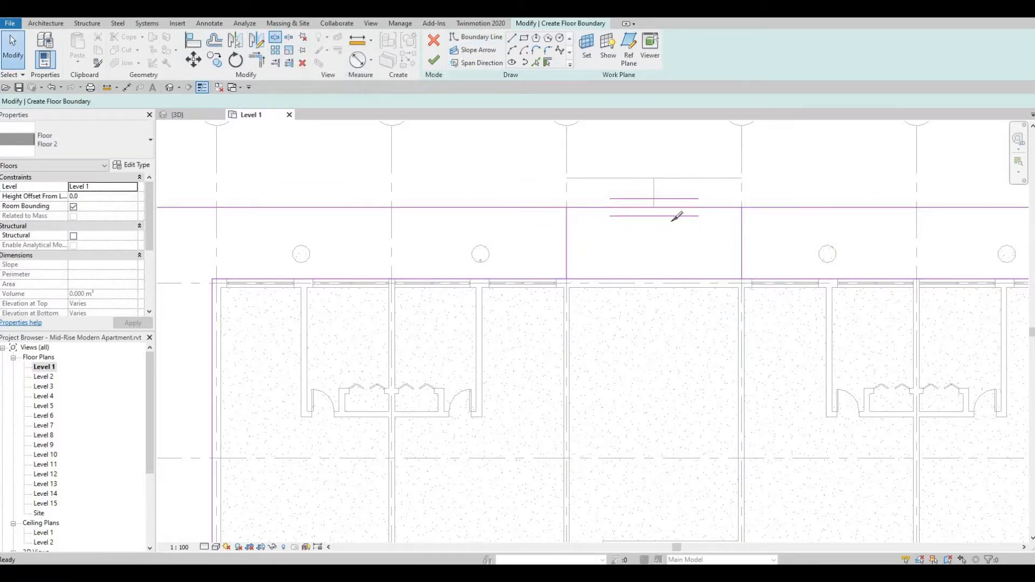
pyautogui.click(669, 270)
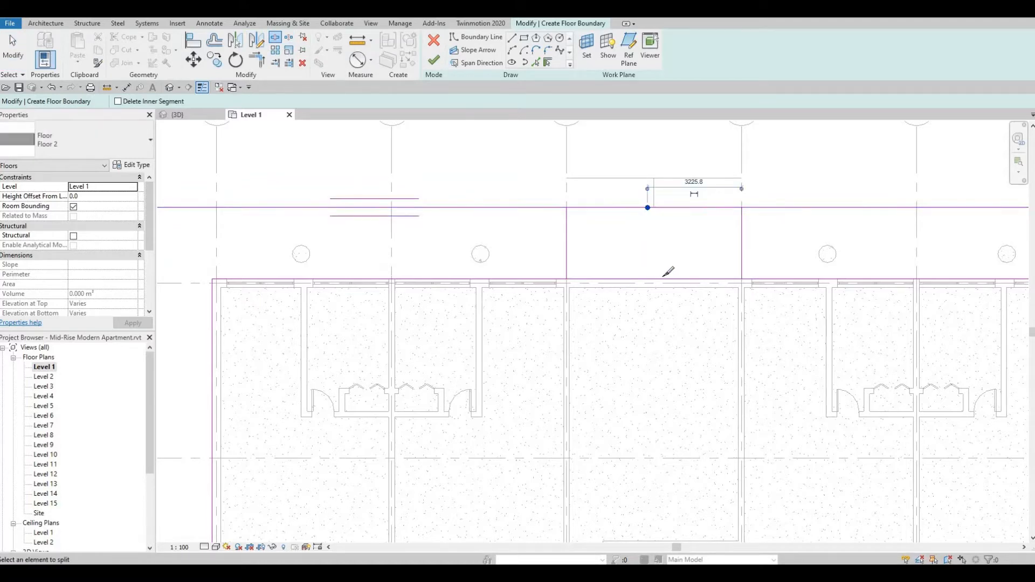
pyautogui.press('Escape')
# Trim the split lines above grid 1, joining the inner line to the grid C line and the outer line to the grid D line.
pyautogui.press('t')
pyautogui.press('r')
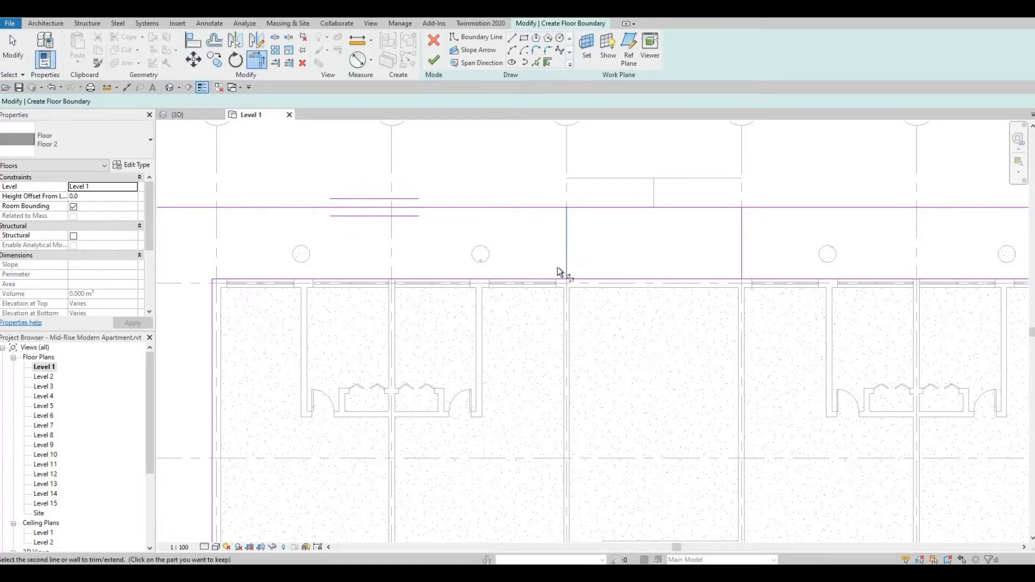
pyautogui.click(544, 279)
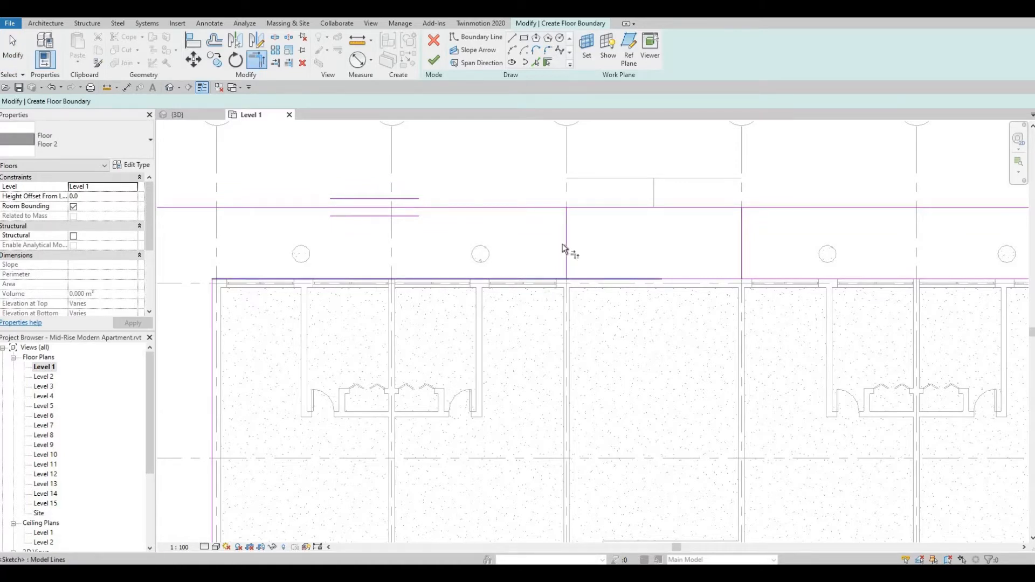
pyautogui.click(566, 212)
pyautogui.click(555, 208)
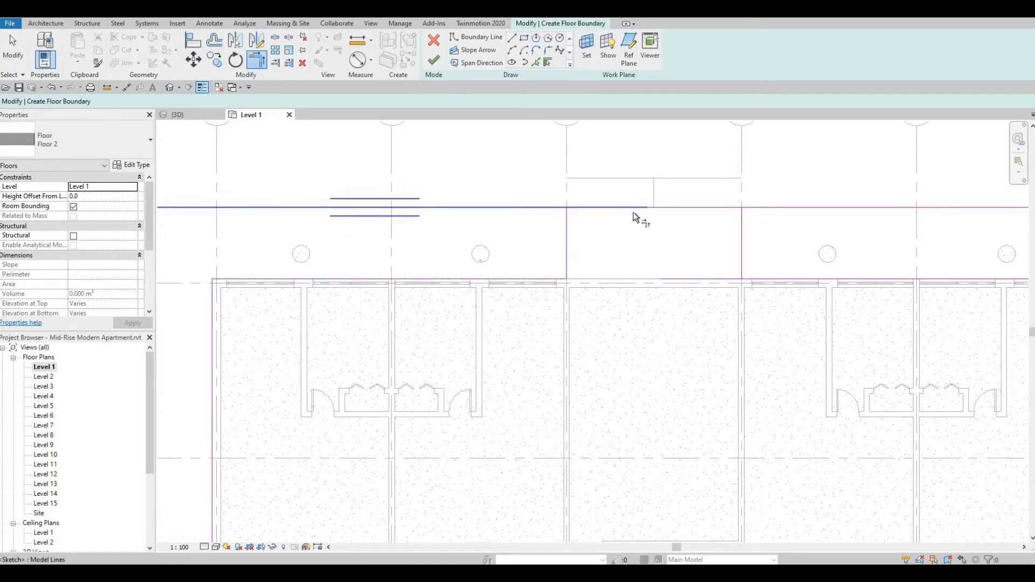
pyautogui.click(753, 223)
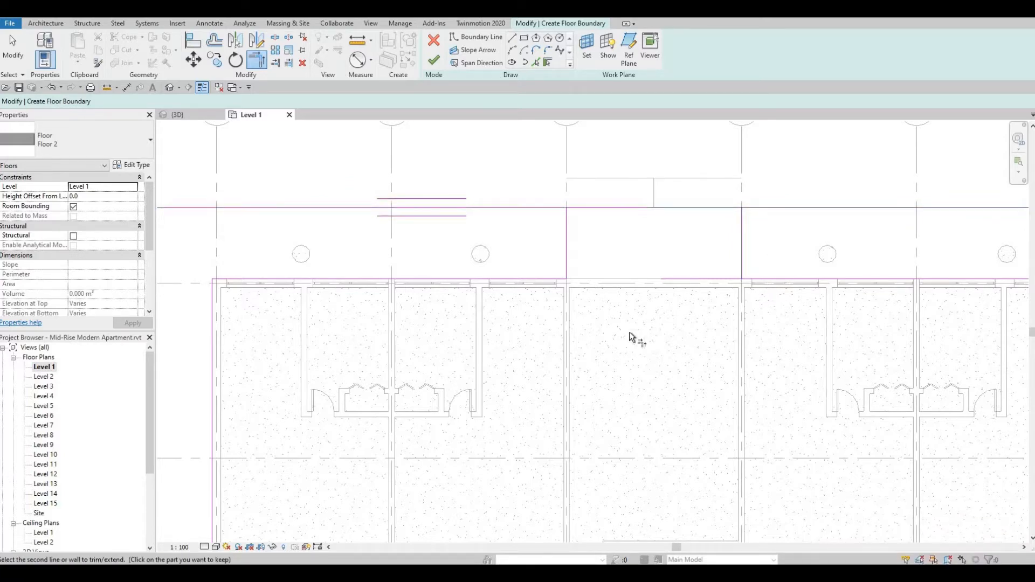
pyautogui.moveTo(844, 250); pyautogui.dragTo(704, 311, button='middle')
pyautogui.scroll(-2, 696, 317)
pyautogui.scroll(3, 624, 281)
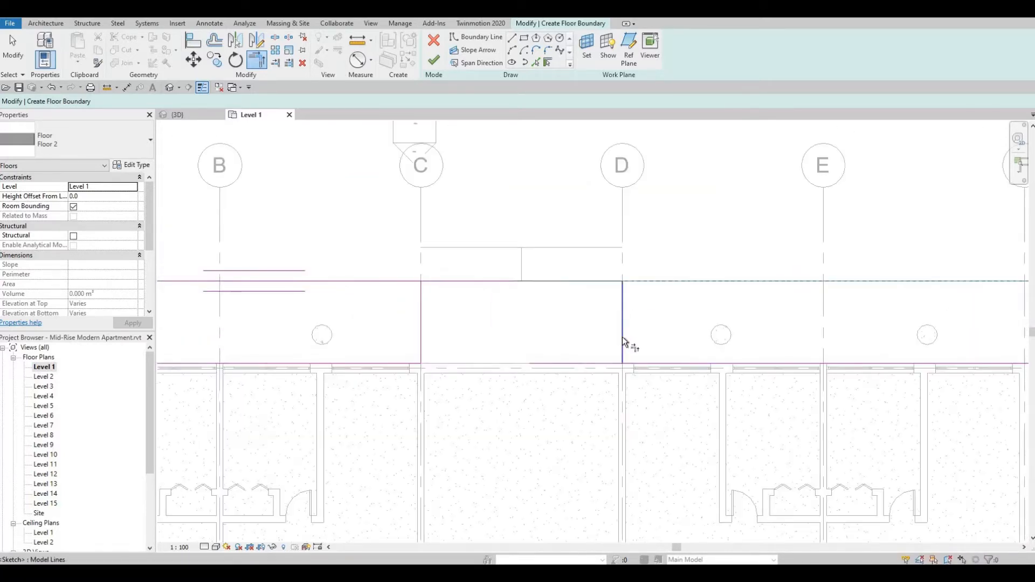
pyautogui.click(630, 363)
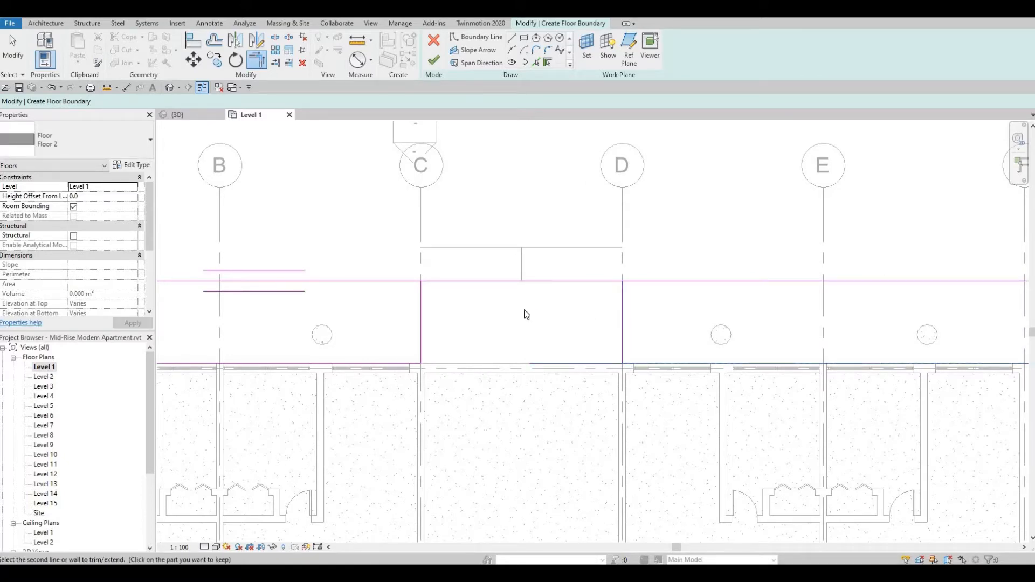
pyautogui.scroll(-3, 526, 312)
pyautogui.press('Escape')
pyautogui.press('Escape')
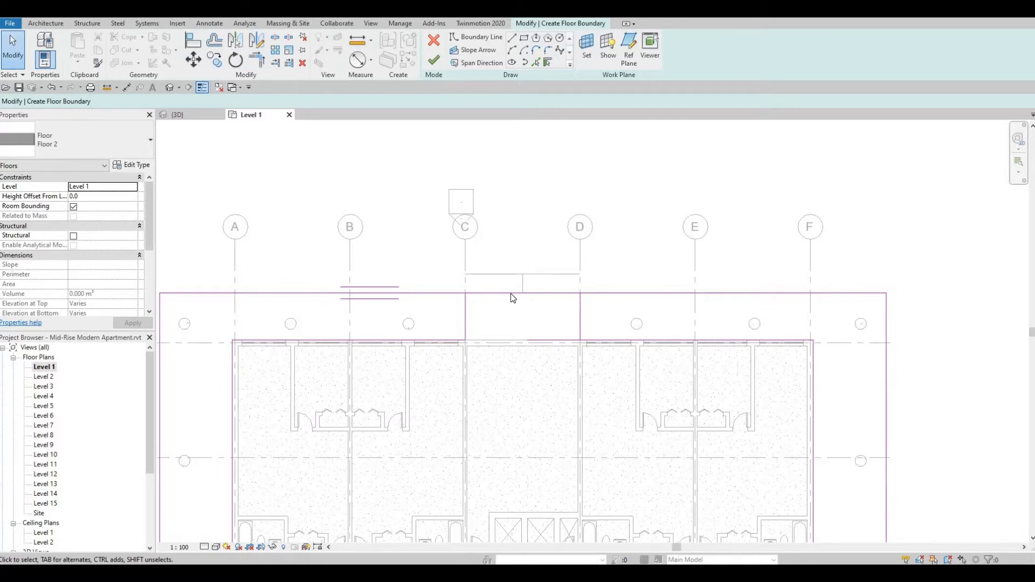
# Trim the outer boundary line above grid 1 to a corner with the grid C line.
pyautogui.scroll(1, 513, 312)
pyautogui.moveTo(513, 313); pyautogui.dragTo(576, 314, button='middle')
pyautogui.scroll(-1, 576, 314)
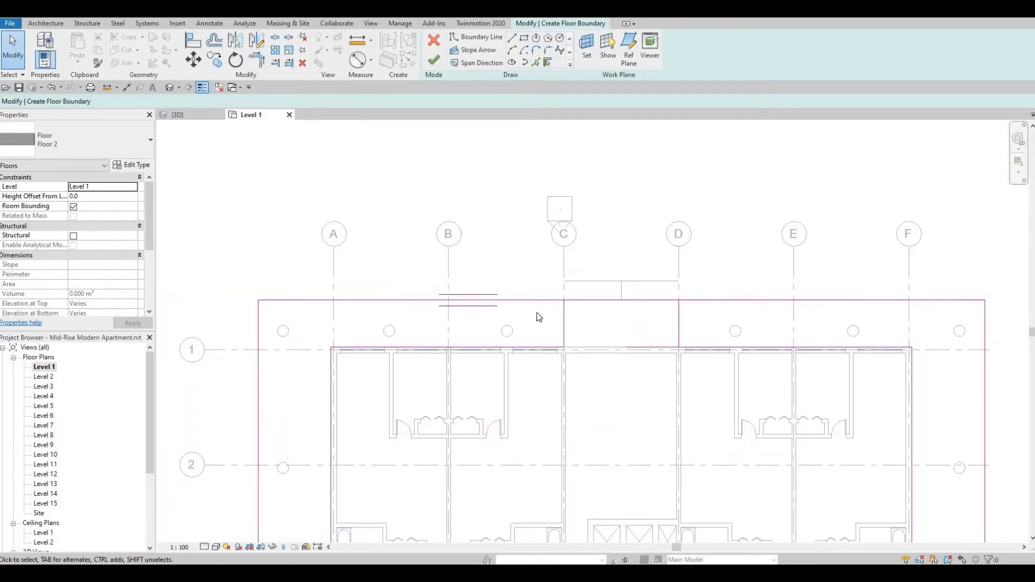
pyautogui.press('t')
pyautogui.press('r')
pyautogui.scroll(2, 542, 298)
pyautogui.click(541, 299)
pyautogui.click(572, 317)
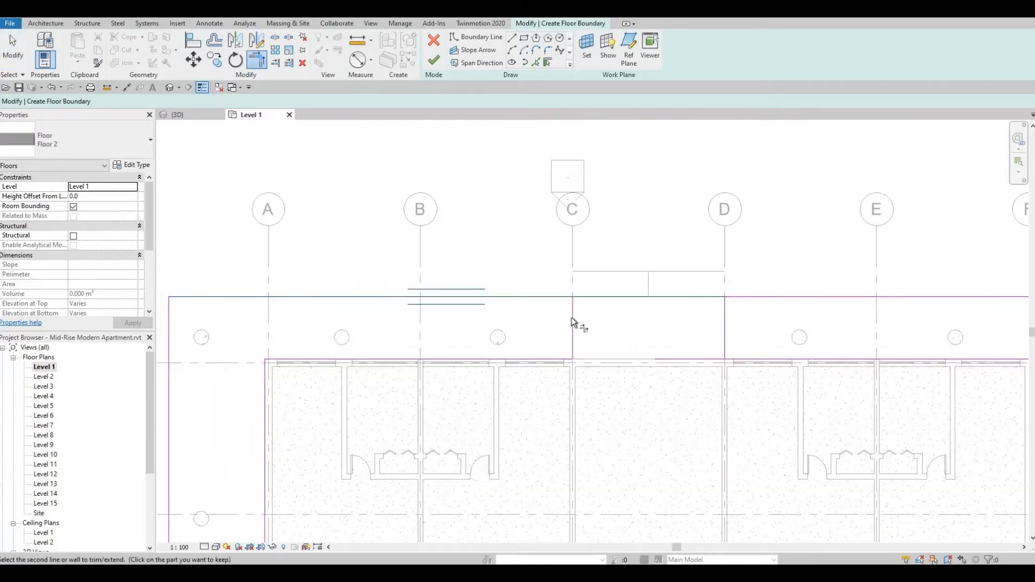
pyautogui.press('Escape')
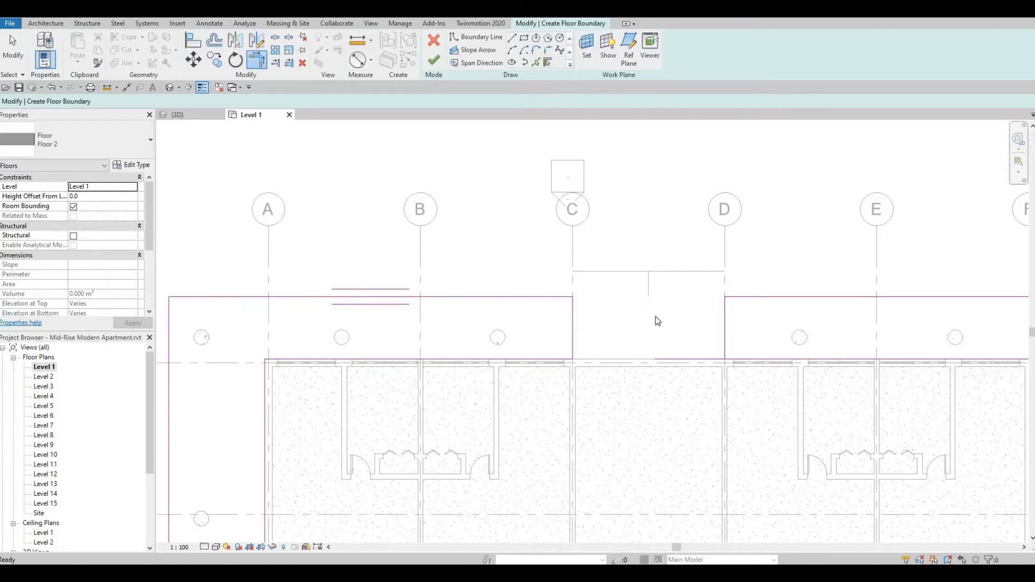
# Try to finish the Floor 2 boundary sketch.
pyautogui.scroll(-4, 594, 258)
pyautogui.scroll(-2, 616, 300)
pyautogui.scroll(3, 609, 377)
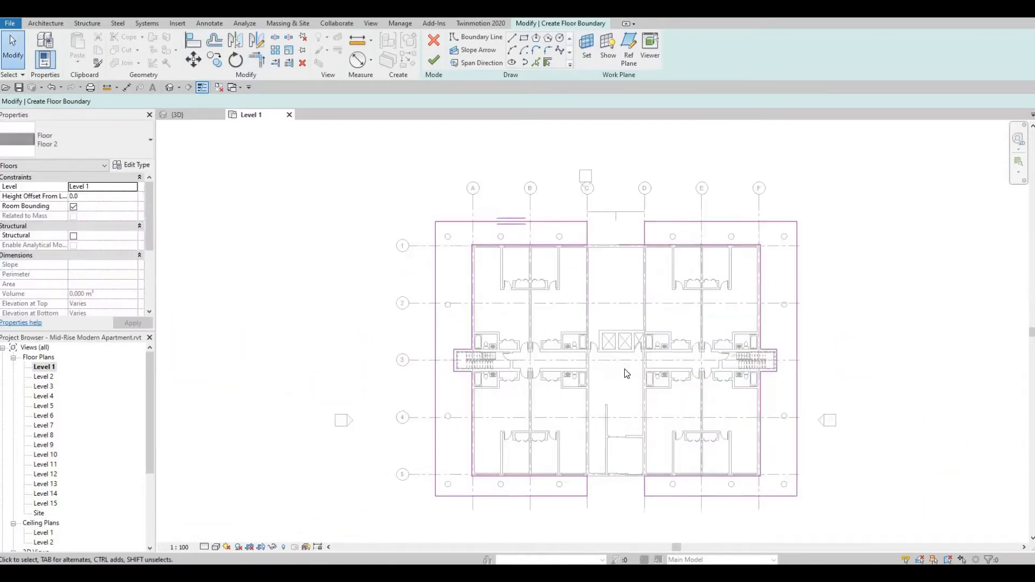
pyautogui.moveTo(619, 377); pyautogui.dragTo(601, 379, button='middle')
pyautogui.moveTo(556, 268); pyautogui.dragTo(554, 269, button='middle')
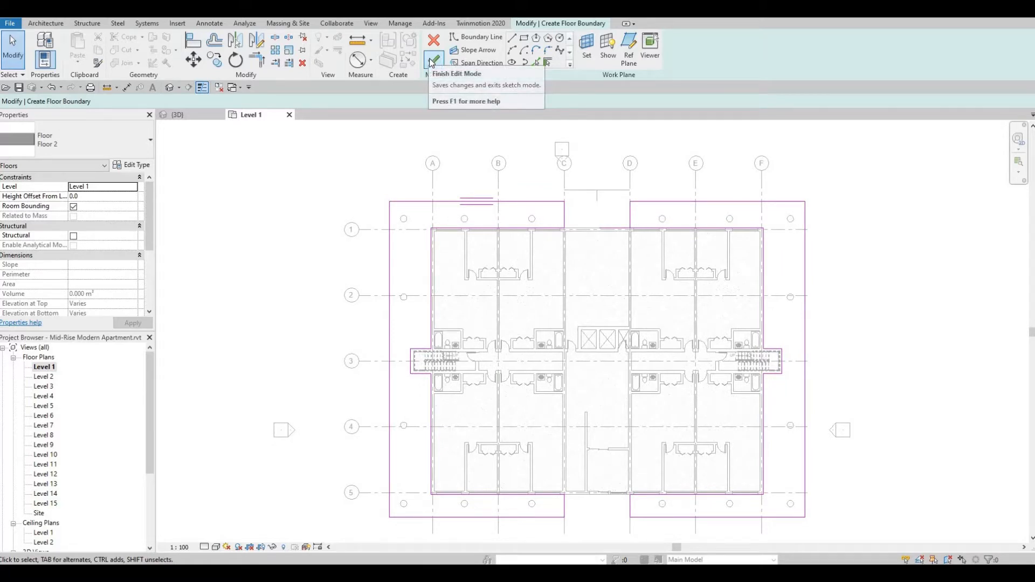
pyautogui.click(434, 60)
pyautogui.press('Return')
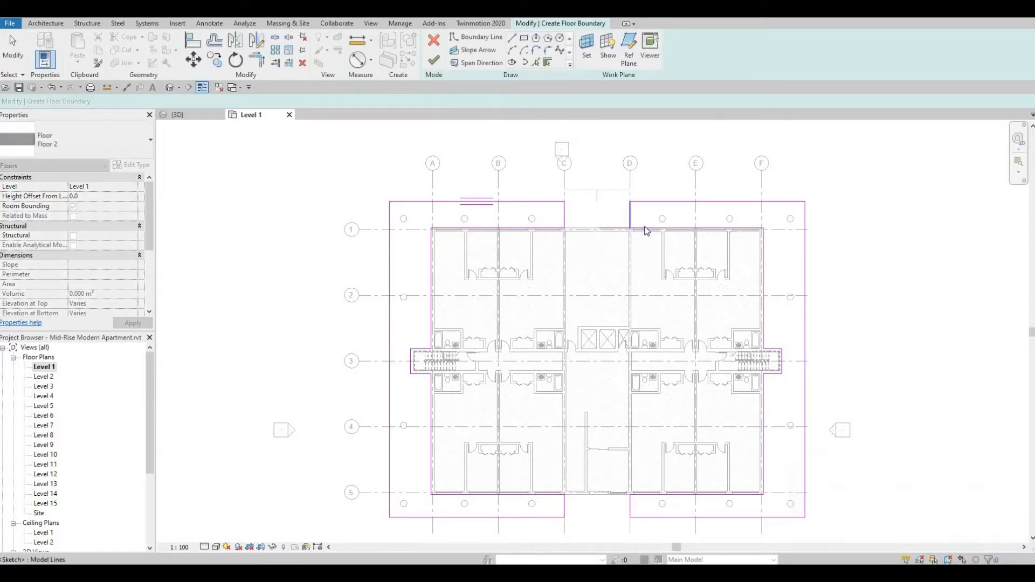
# Trim the inner boundary line above grid 1 to a corner with the grid D line and finish the floor sketch.
pyautogui.press('t')
pyautogui.press('r')
pyautogui.scroll(3, 645, 222)
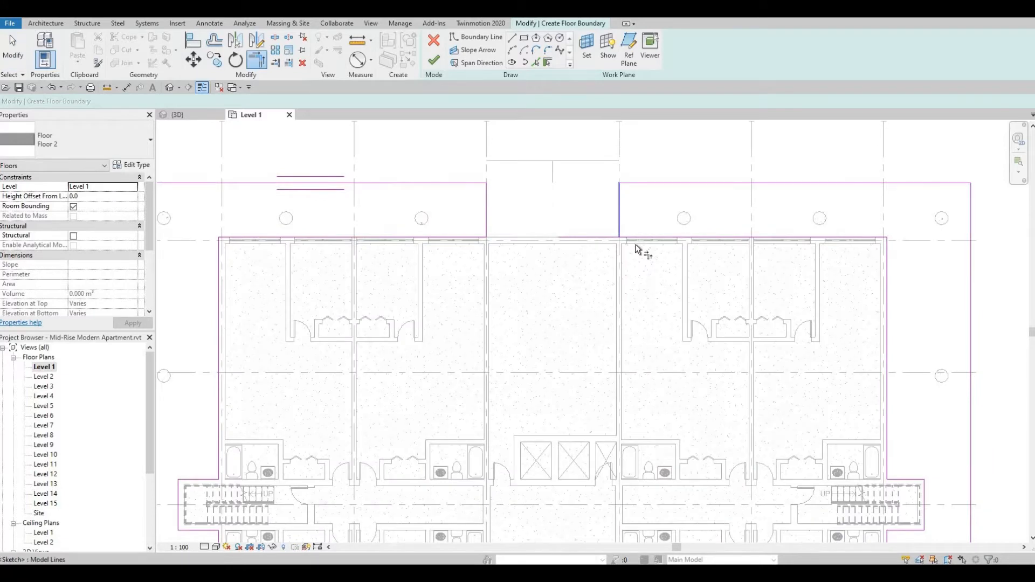
pyautogui.scroll(-3, 622, 233)
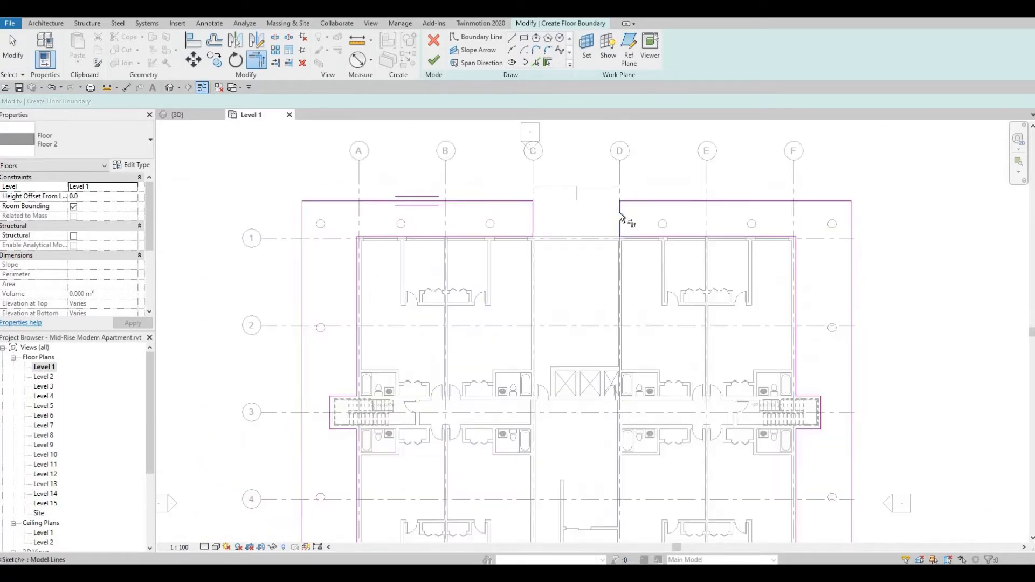
pyautogui.scroll(3, 624, 219)
pyautogui.click(437, 65)
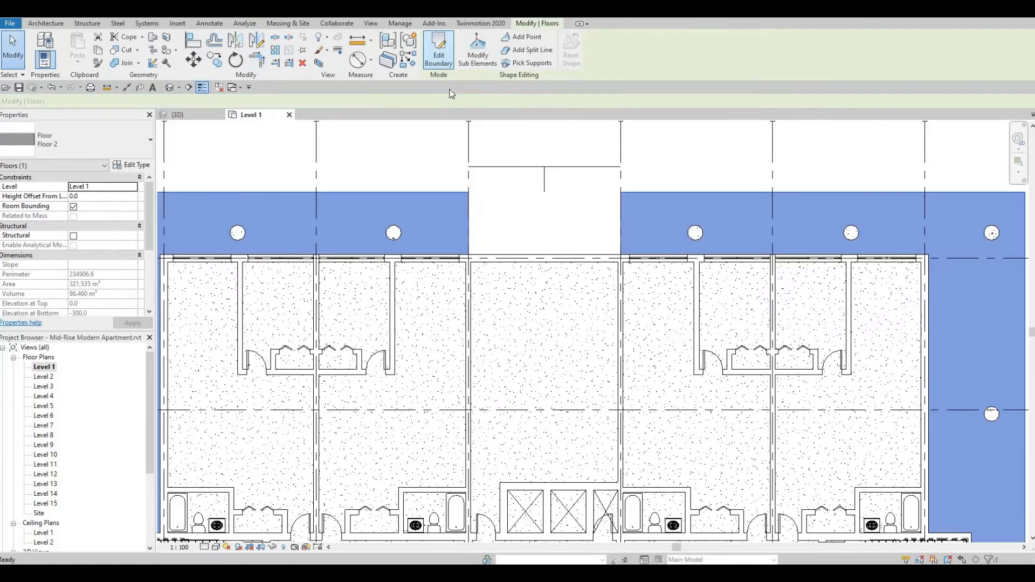
pyautogui.scroll(-2, 444, 134)
pyautogui.press('Escape')
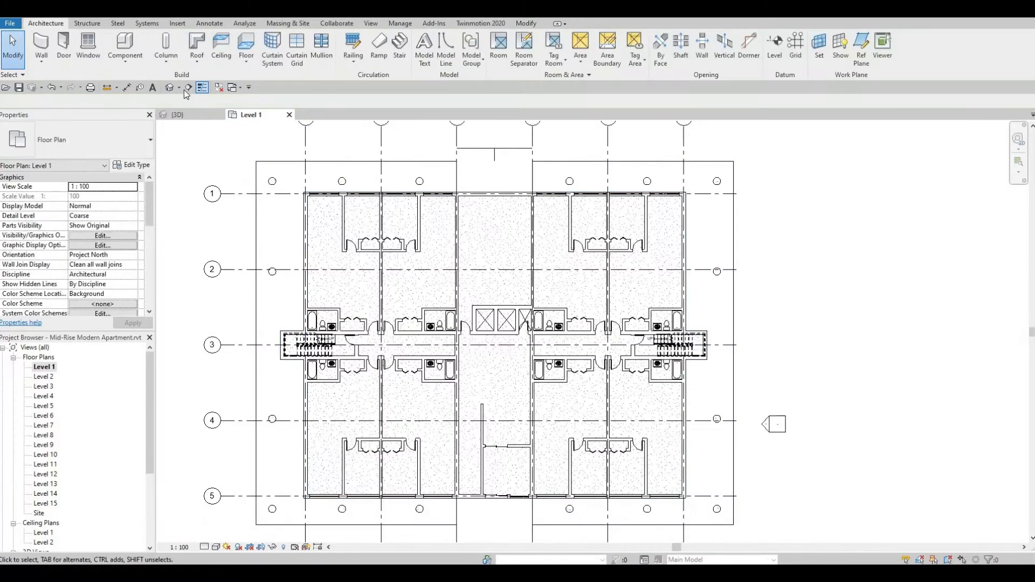
# Load the M_Door-Overhead-Rolling.rfa door family from the Doors folder of the Canada library.
pyautogui.click(171, 86)
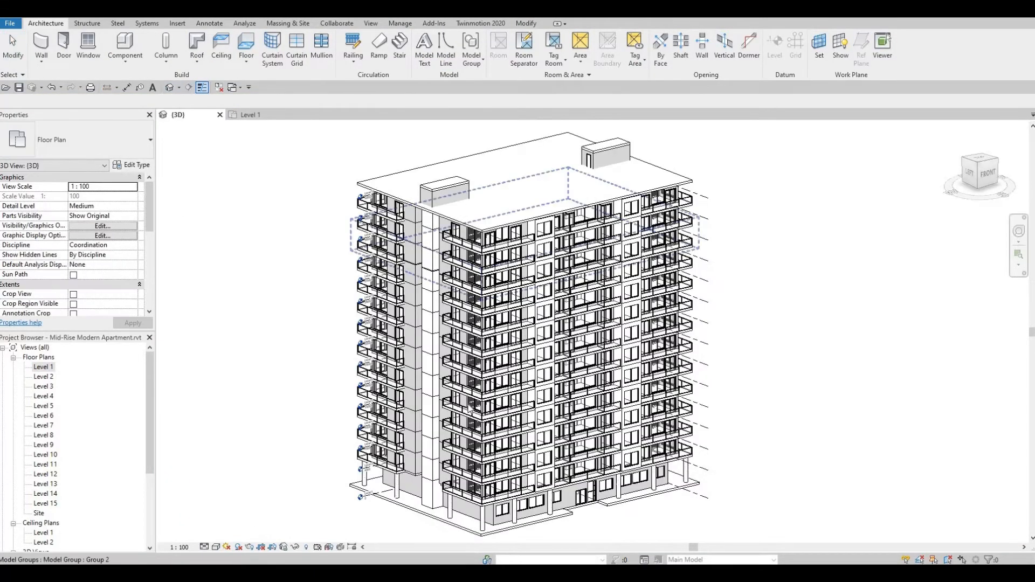
pyautogui.keyDown('shift'); pyautogui.moveTo(605, 387); pyautogui.dragTo(685, 415, button='middle'); pyautogui.keyUp('shift')
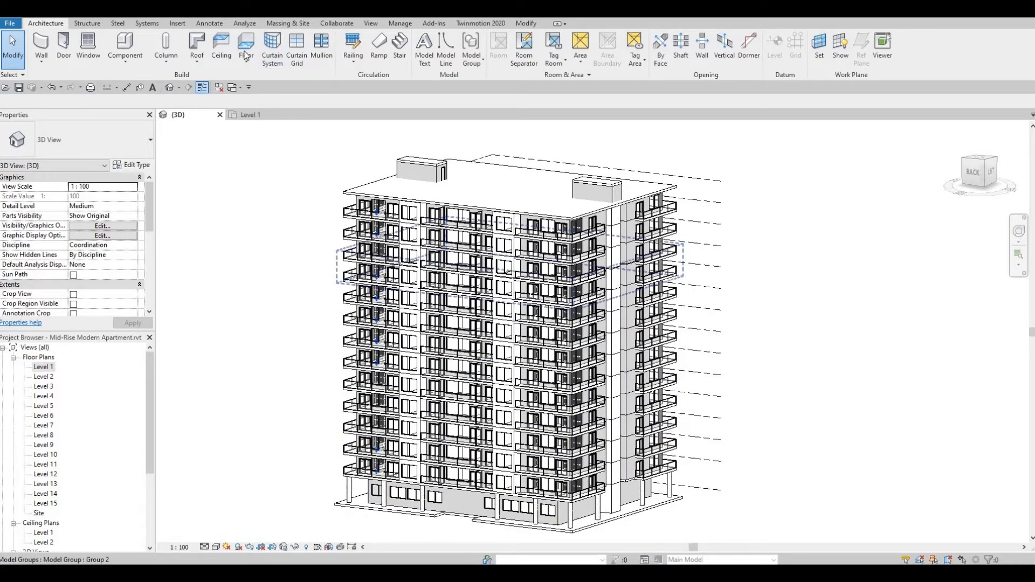
pyautogui.click(185, 25)
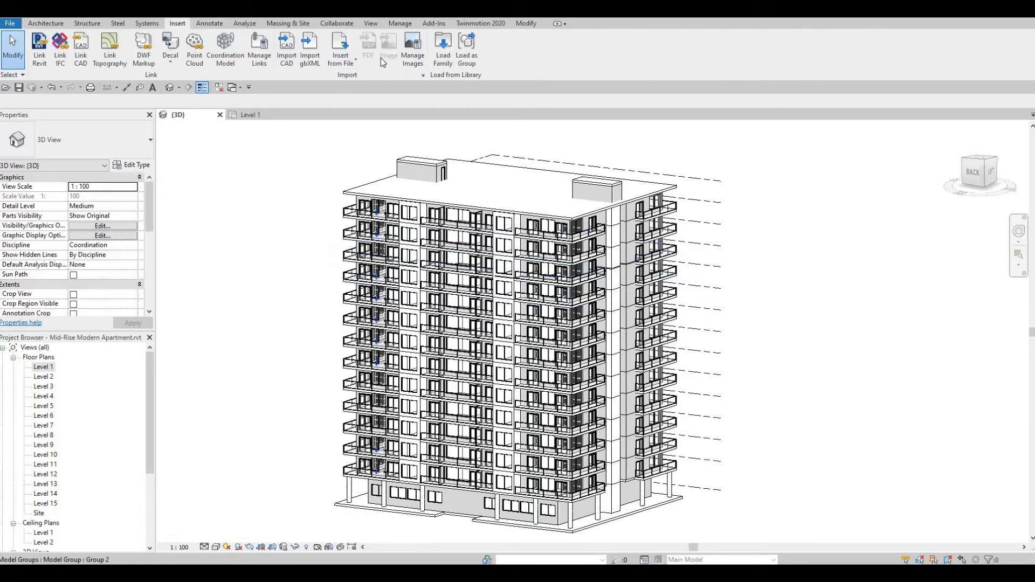
pyautogui.click(445, 56)
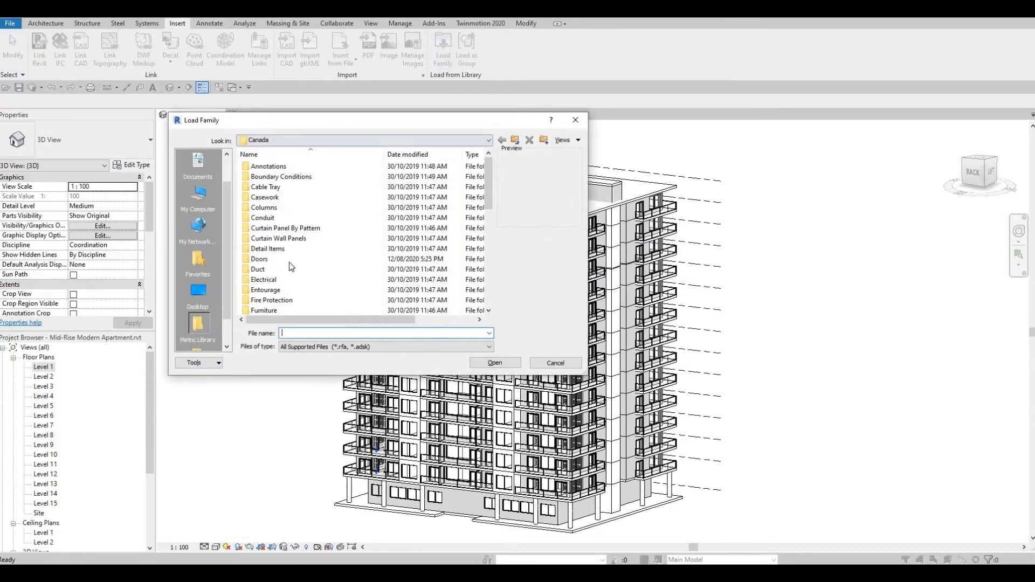
pyautogui.scroll(-1, 286, 271)
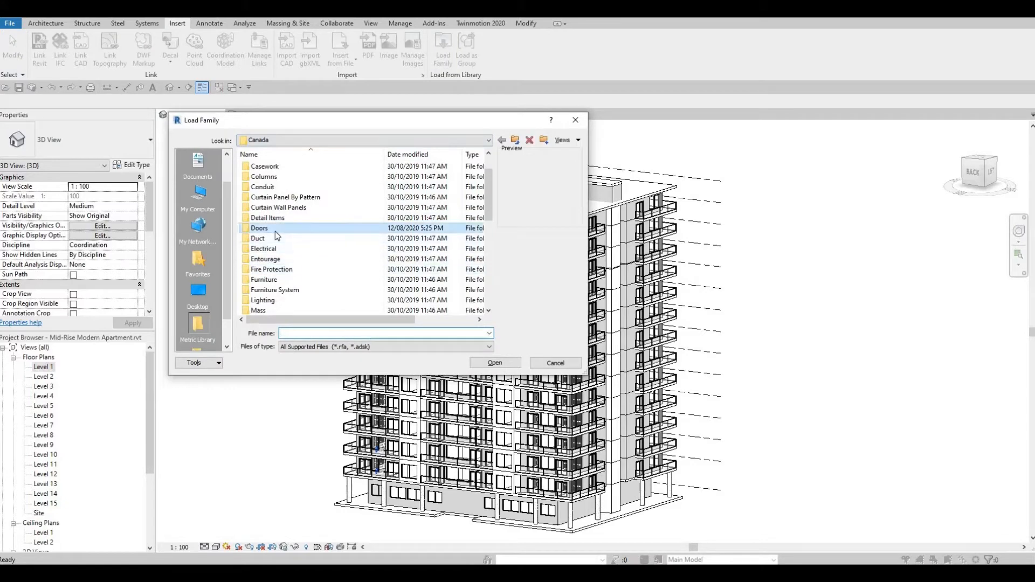
pyautogui.doubleClick(274, 232)
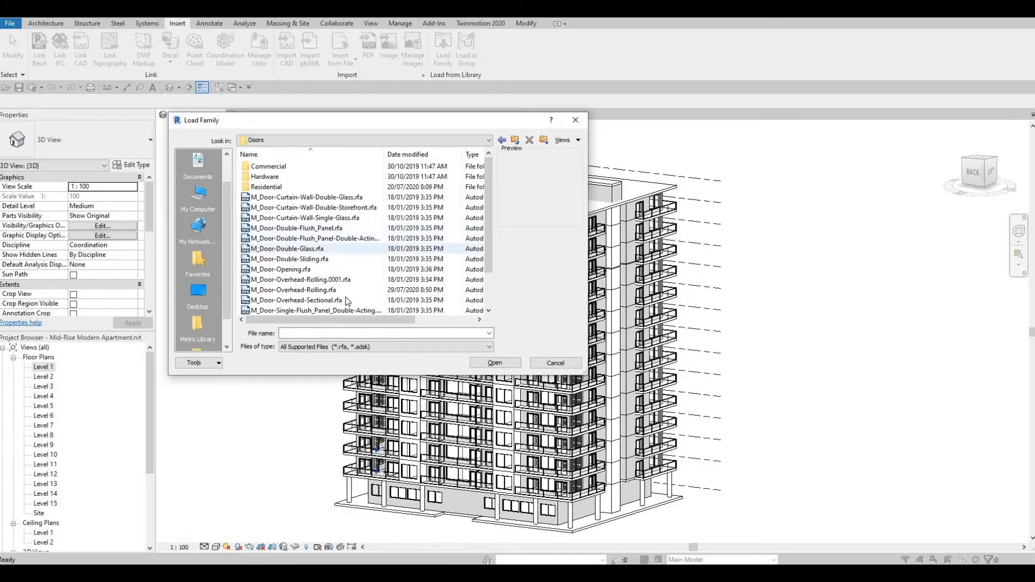
pyautogui.scroll(-1, 291, 270)
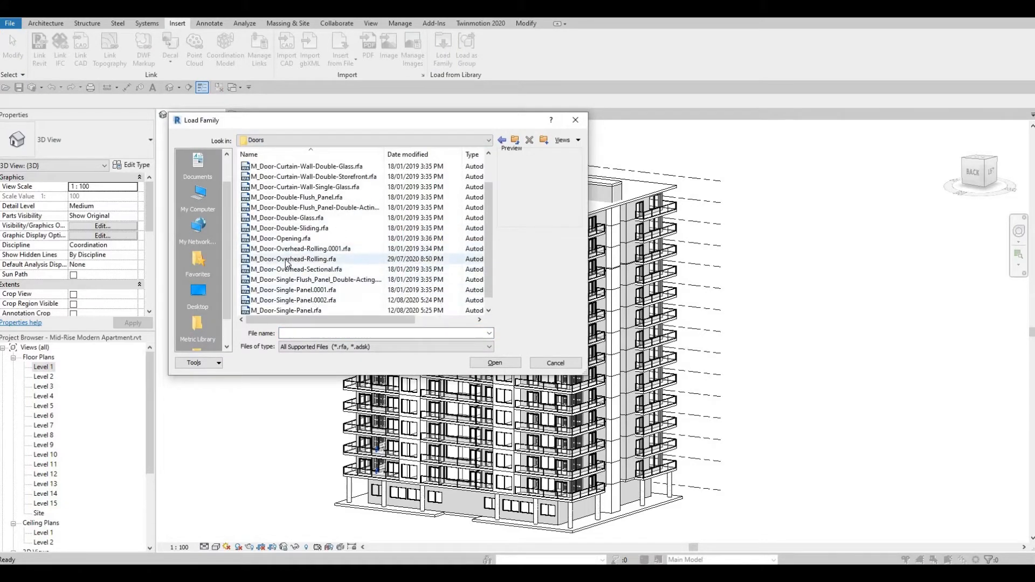
pyautogui.click(285, 261)
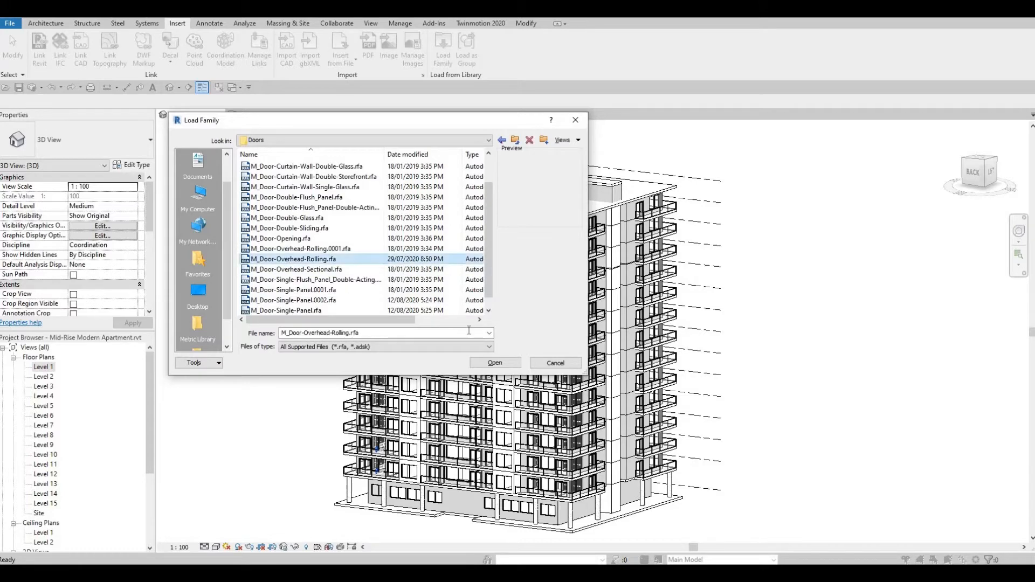
pyautogui.click(493, 363)
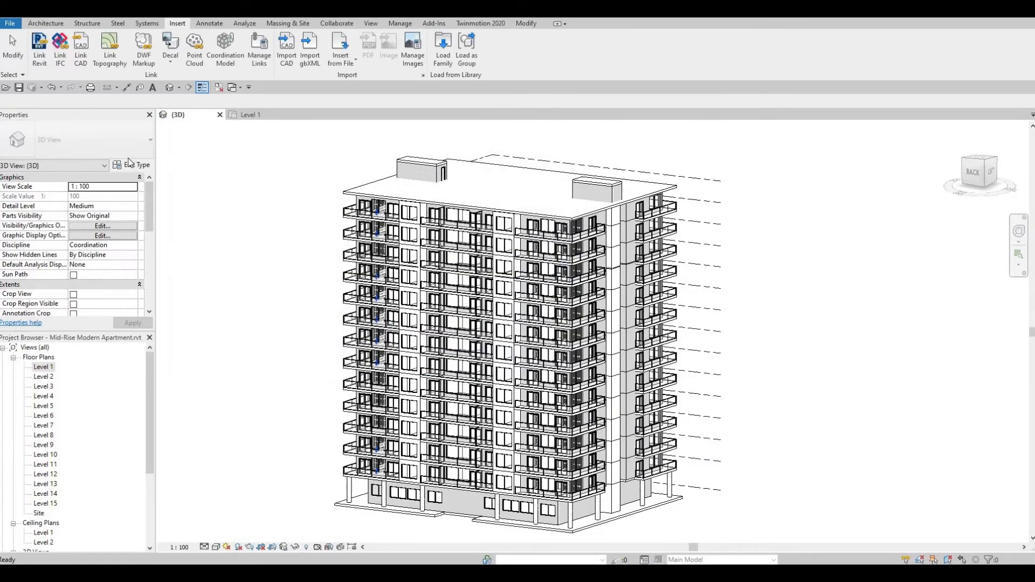
# Place a 4200 x 4200mm overhead rolling door in the ground-floor rear wall, centred between grids C and D.
pyautogui.click(46, 24)
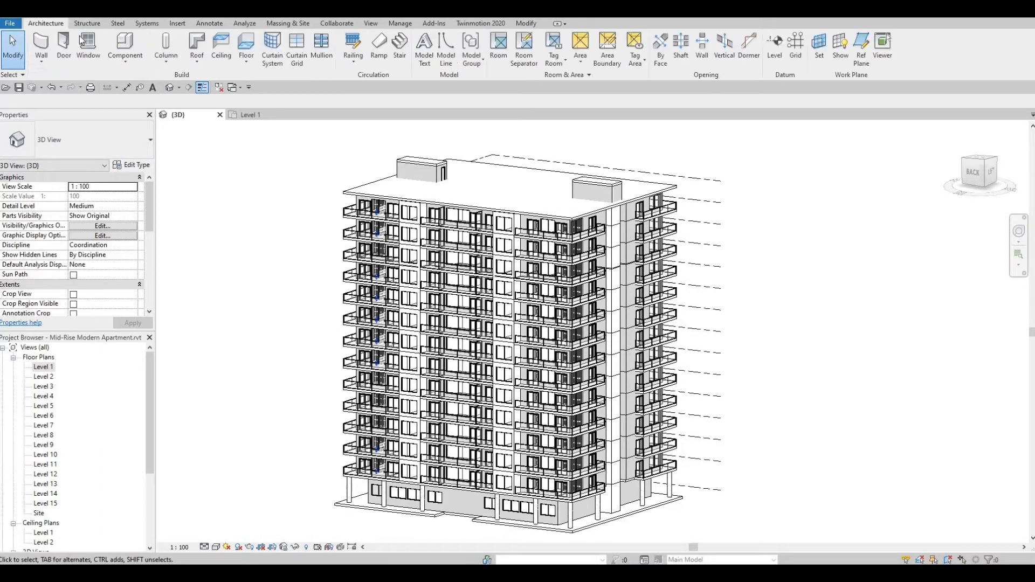
pyautogui.click(63, 43)
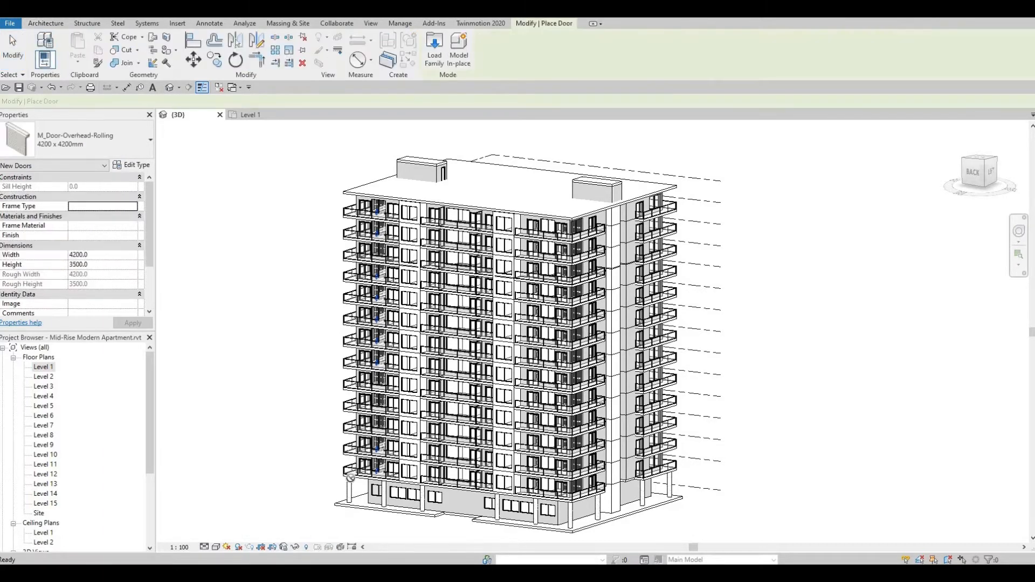
pyautogui.scroll(4, 456, 500)
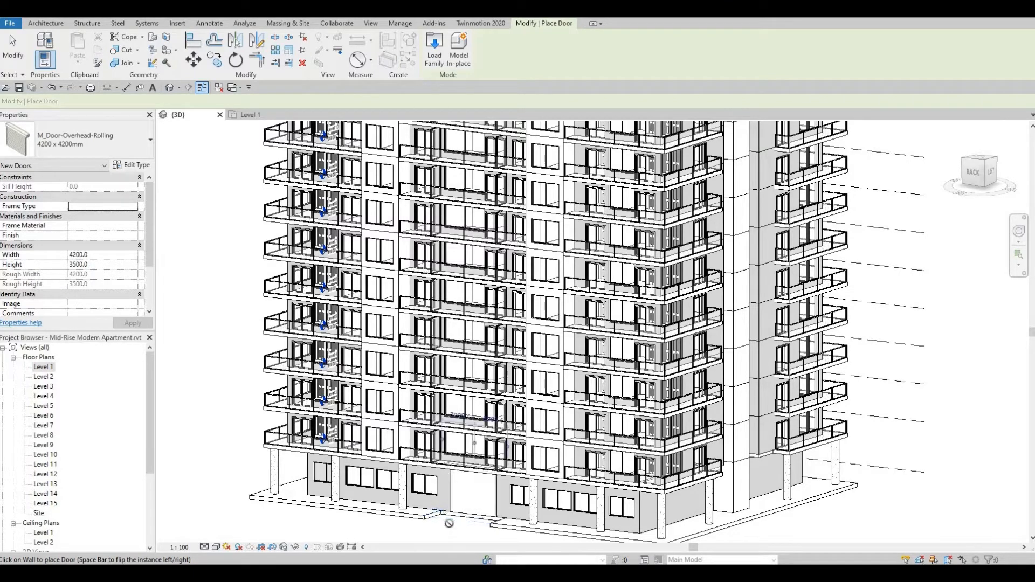
pyautogui.press('Escape')
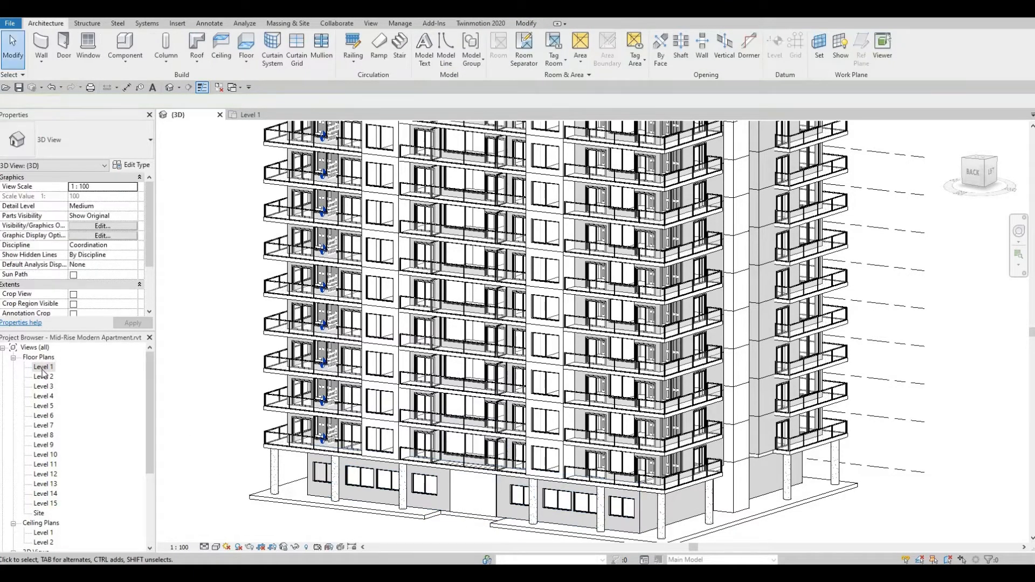
# Set the height of the overhead rolling door on grid 1 to 3000 mm in the Level 1 plan.
pyautogui.doubleClick(43, 368)
pyautogui.scroll(5, 515, 170)
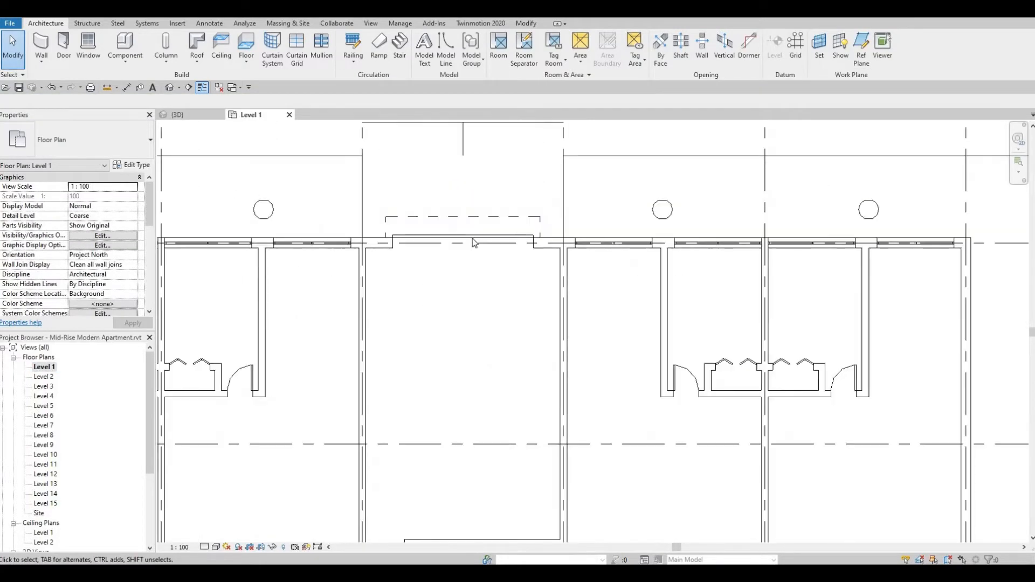
pyautogui.click(474, 242)
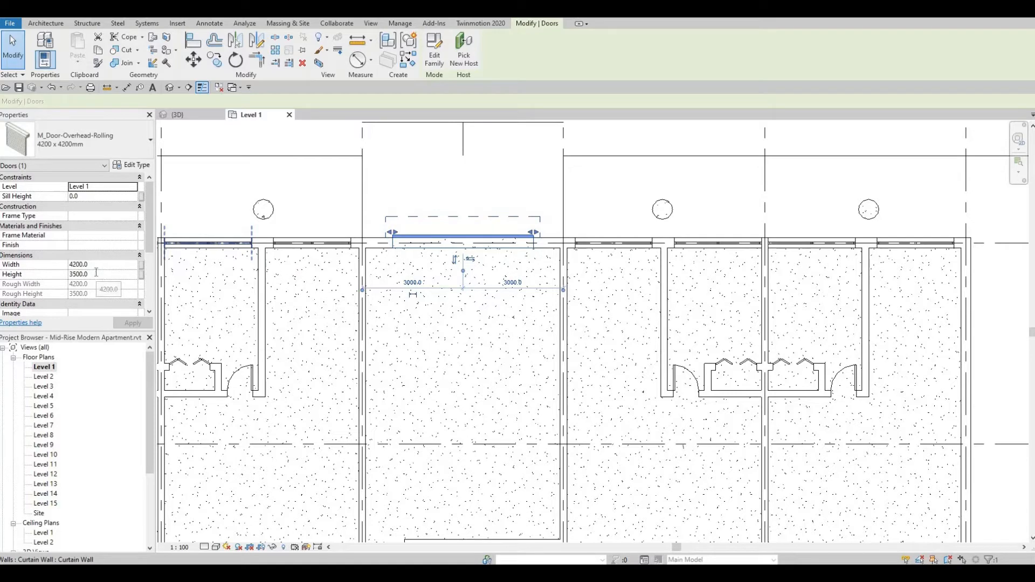
pyautogui.click(104, 275)
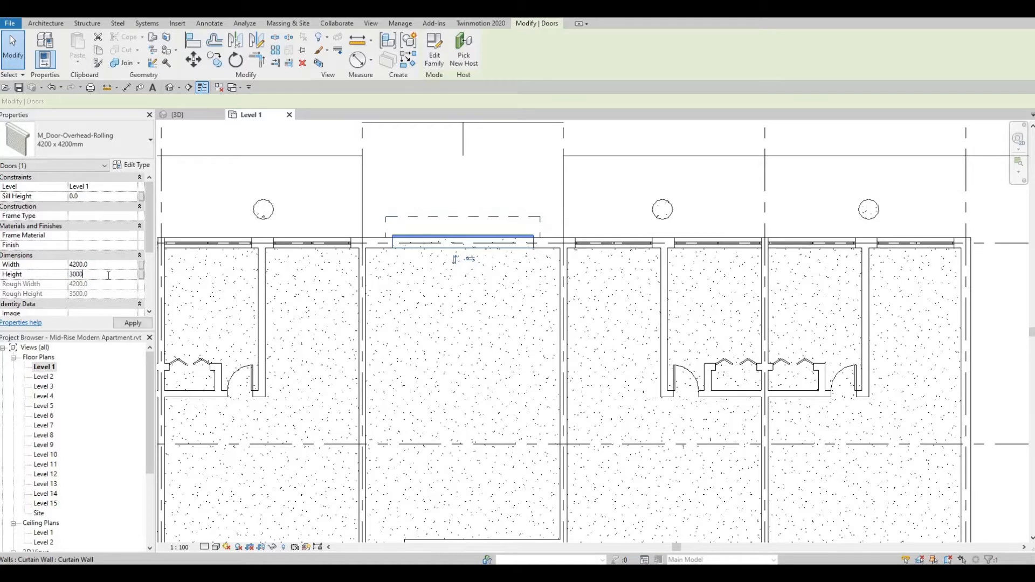
pyautogui.click(116, 324)
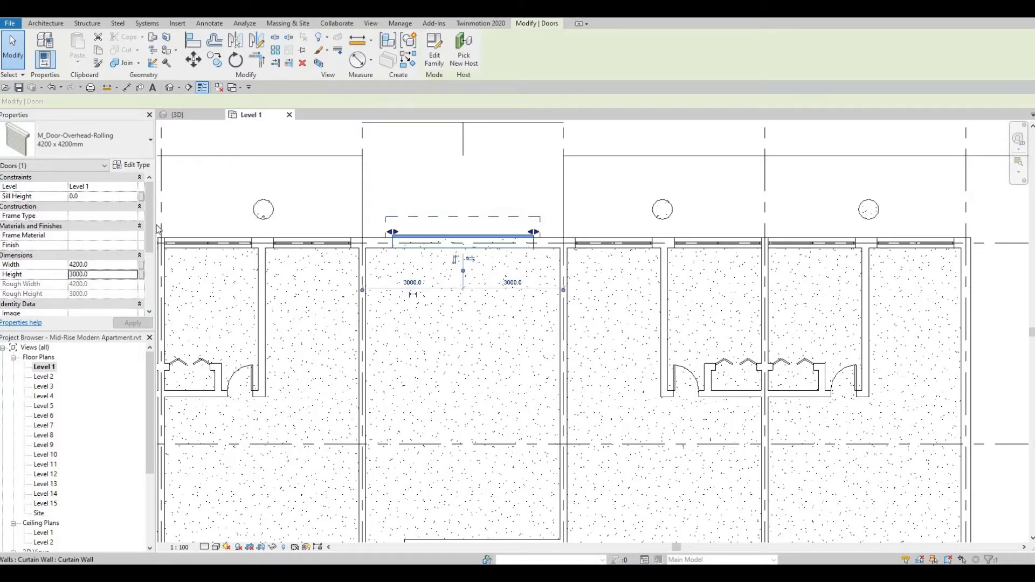
pyautogui.click(220, 205)
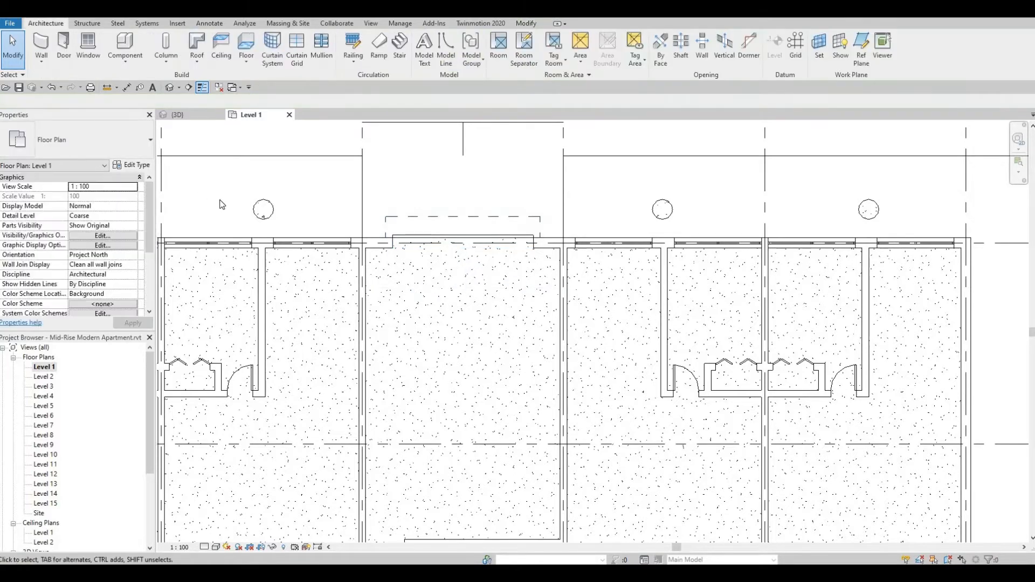
# Examine the building's front entrance and the gap in the surrounding floor in the 3D view.
pyautogui.click(171, 88)
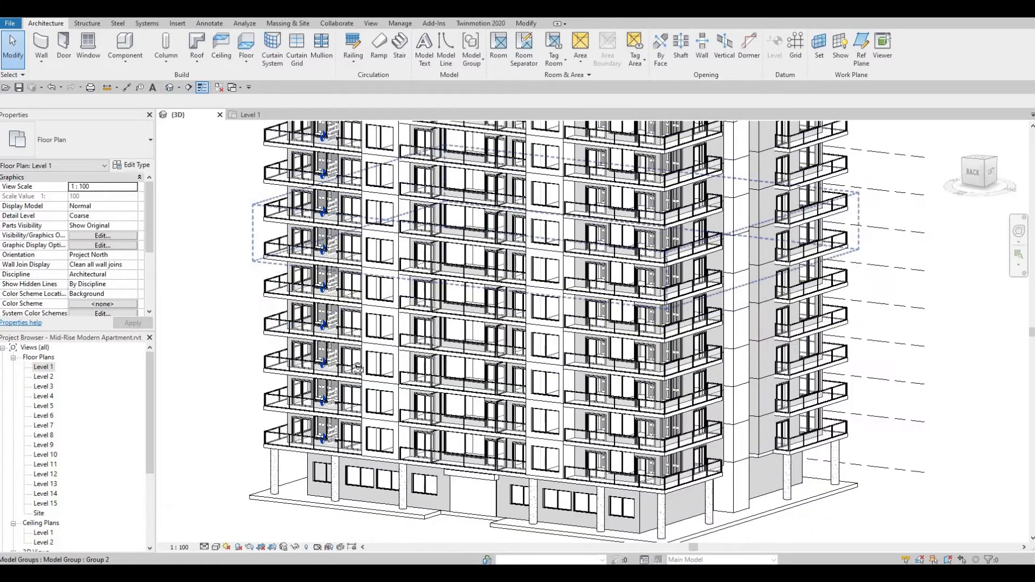
pyautogui.keyDown('shift'); pyautogui.moveTo(358, 368); pyautogui.dragTo(448, 406, button='middle'); pyautogui.keyUp('shift')
pyautogui.keyDown('shift'); pyautogui.moveTo(384, 410); pyautogui.dragTo(540, 390, button='middle'); pyautogui.keyUp('shift')
pyautogui.moveTo(370, 390); pyautogui.dragTo(189, 392, button='middle')
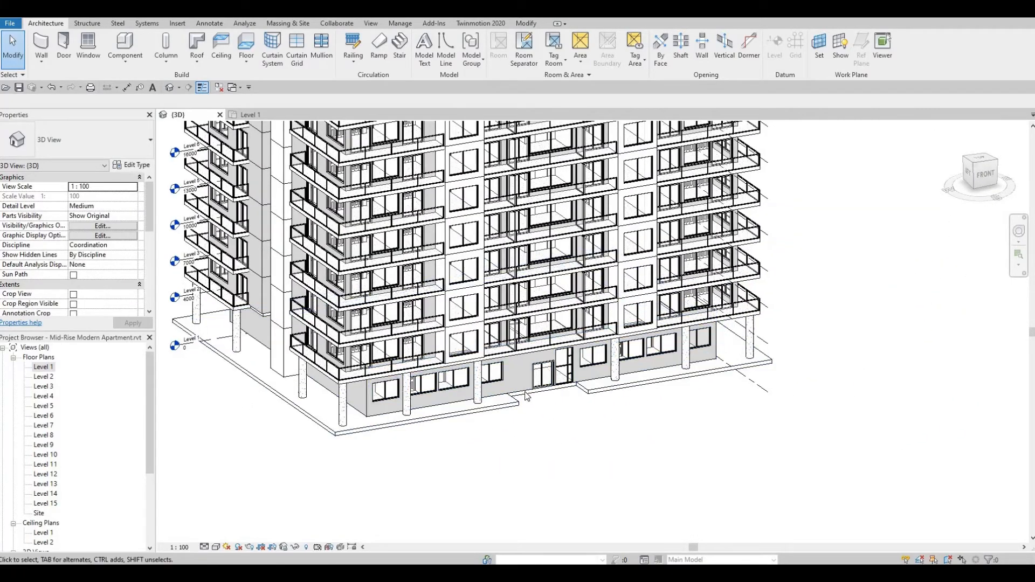
pyautogui.scroll(5, 528, 396)
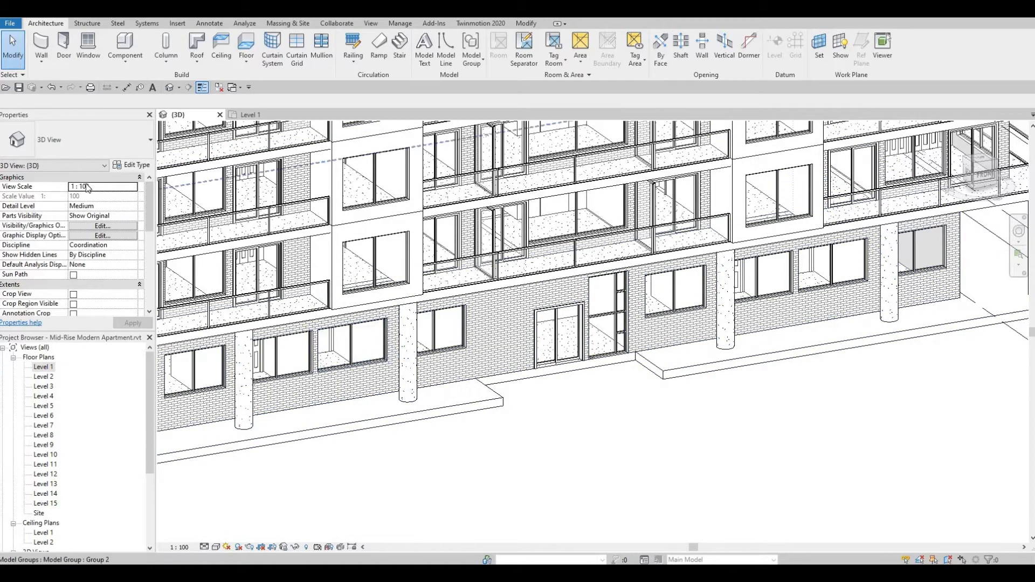
# Delete the horizontal and vertical detail lines above grid 1 between grids C and D in the Level 1 plan.
pyautogui.doubleClick(36, 369)
pyautogui.scroll(-5, 281, 368)
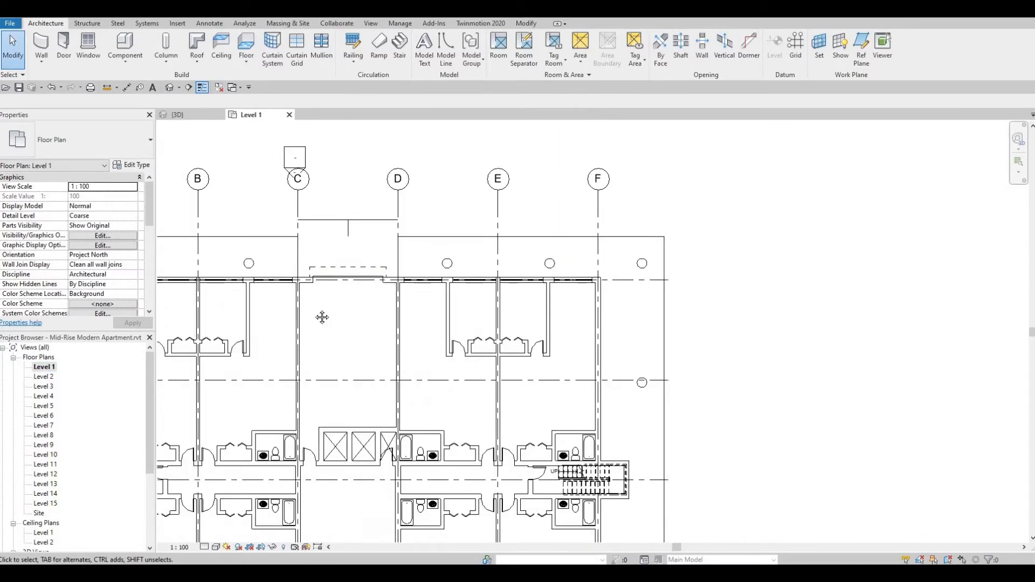
pyautogui.moveTo(322, 318); pyautogui.dragTo(350, 261, button='middle')
pyautogui.scroll(-3, 349, 261)
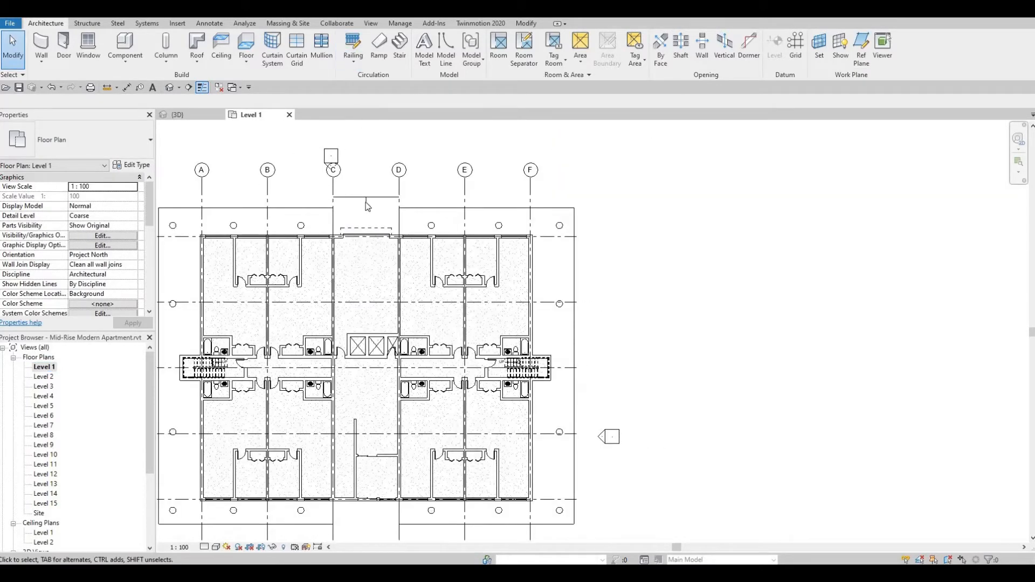
pyautogui.click(365, 198)
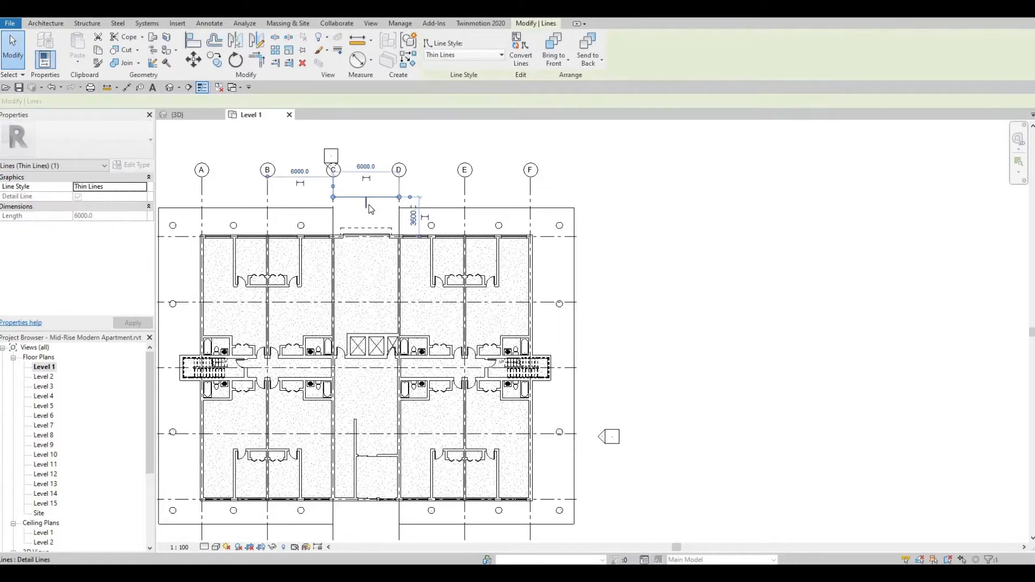
pyautogui.press('Delete')
pyautogui.click(366, 202)
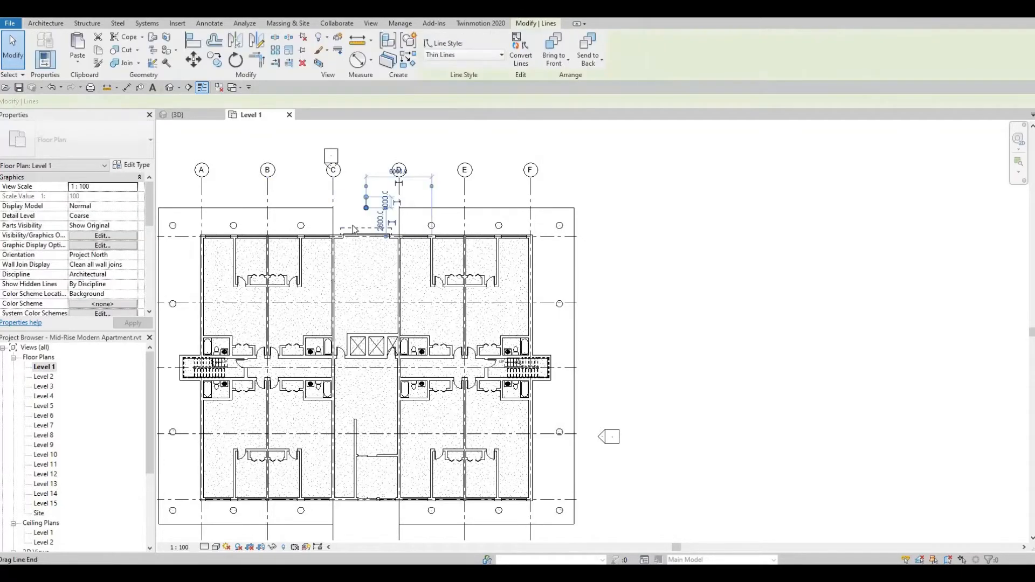
pyautogui.press('Delete')
# Start a new floor on Level 1 and duplicate the Floor 2 type as Floor 3.
pyautogui.moveTo(328, 233); pyautogui.dragTo(377, 154, button='middle')
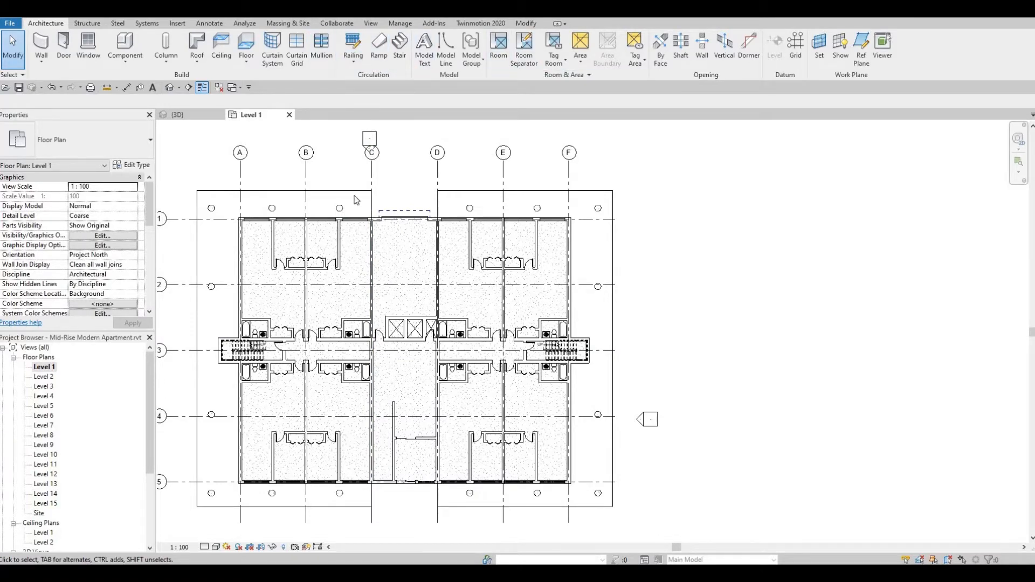
pyautogui.moveTo(361, 118); pyautogui.dragTo(390, 90, button='middle')
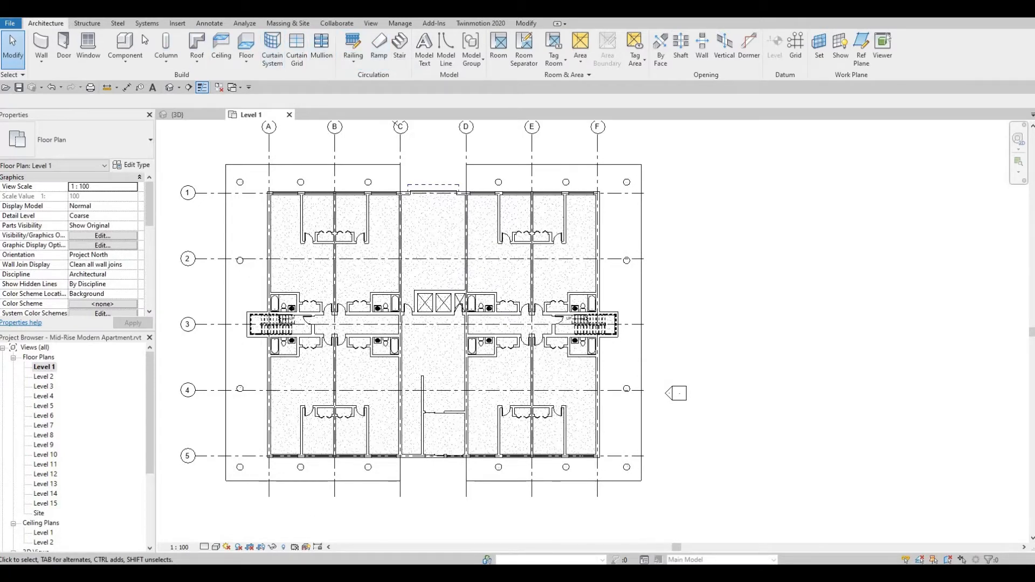
pyautogui.click(247, 42)
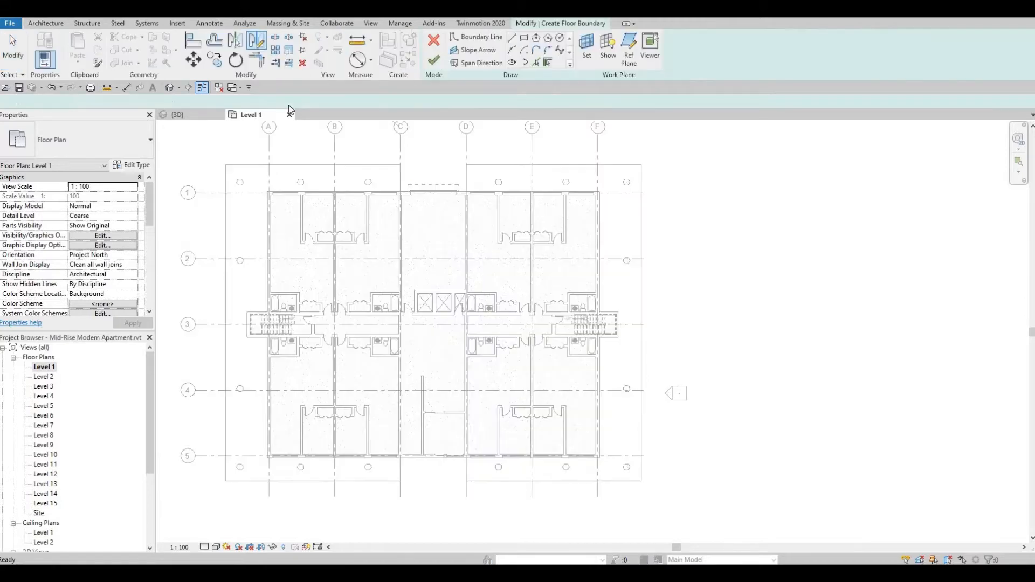
pyautogui.click(111, 144)
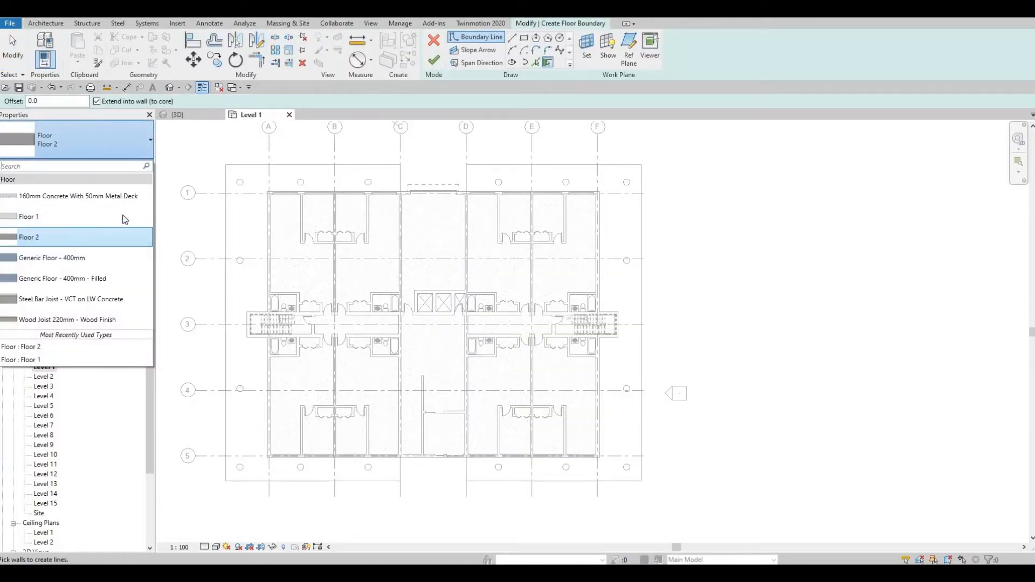
pyautogui.click(140, 215)
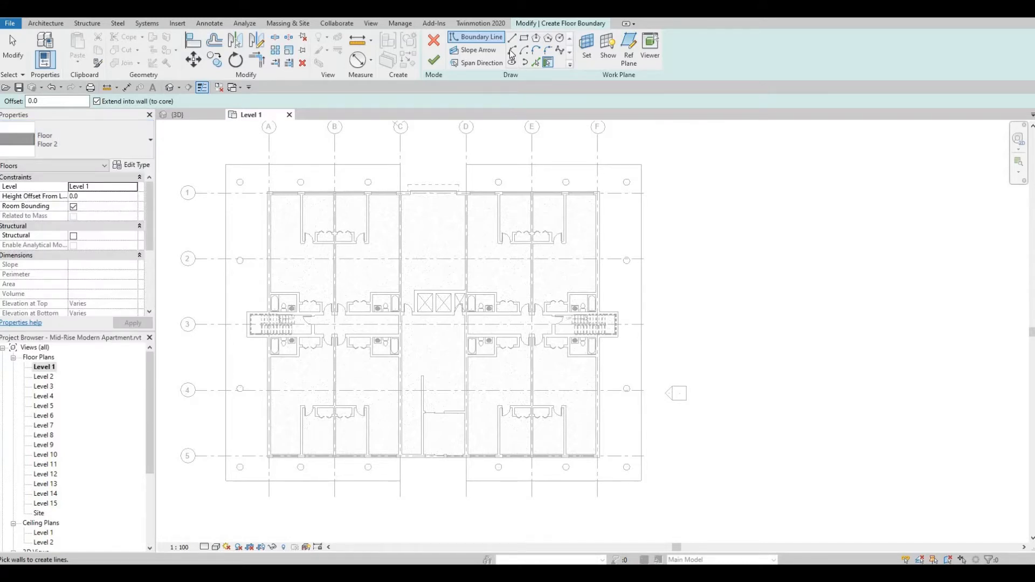
pyautogui.click(133, 167)
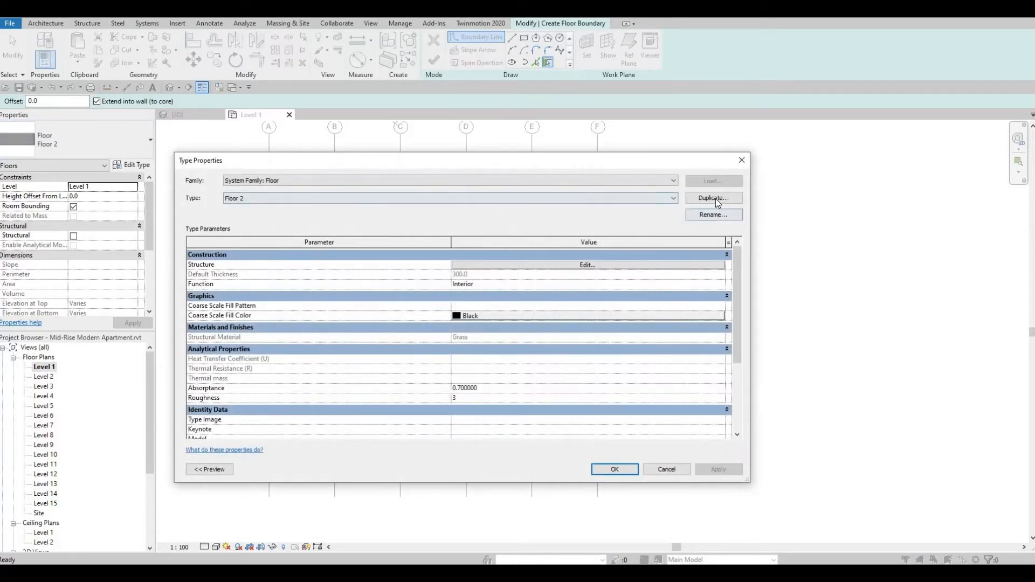
pyautogui.click(716, 198)
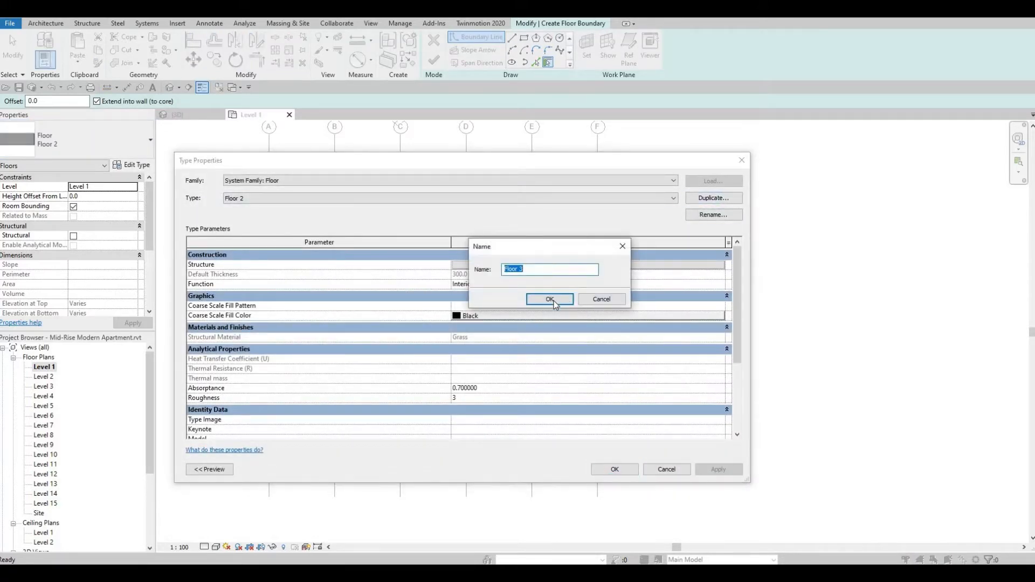
pyautogui.click(555, 300)
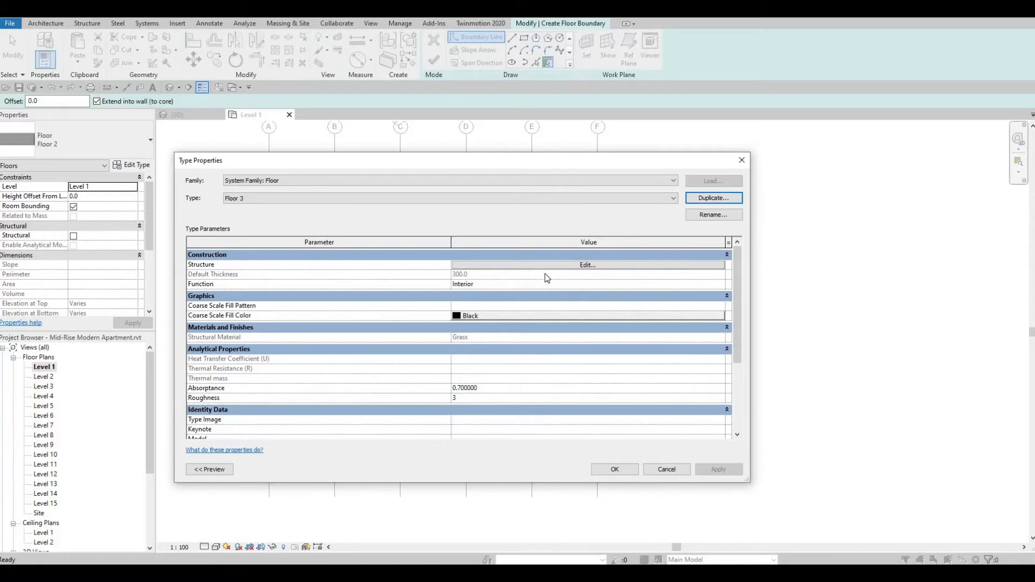
# Set the structure layer material of the Floor 3 type to Vinyl Composition Tile.
pyautogui.click(544, 265)
pyautogui.click(422, 264)
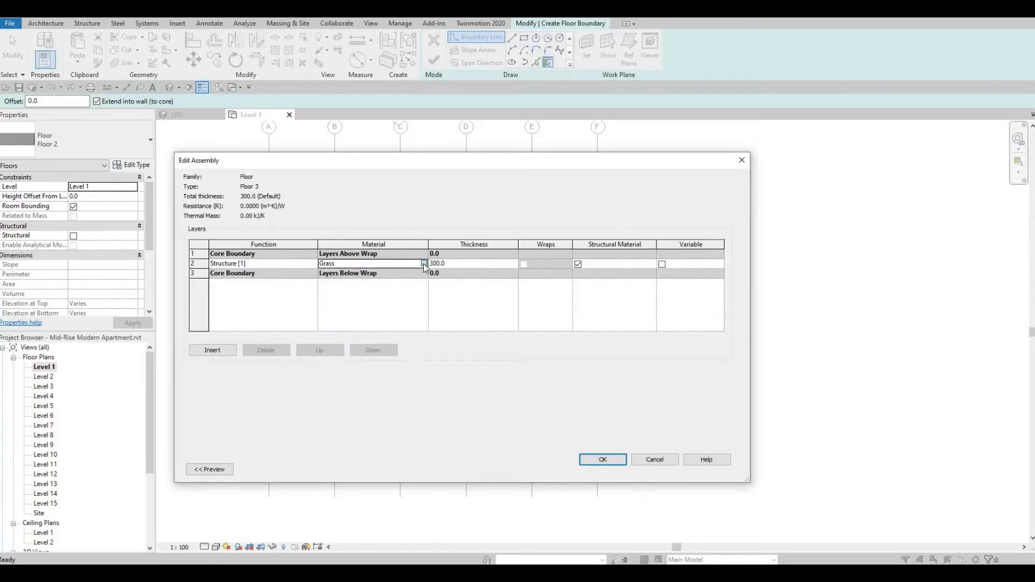
pyautogui.click(422, 264)
pyautogui.scroll(-3, 375, 288)
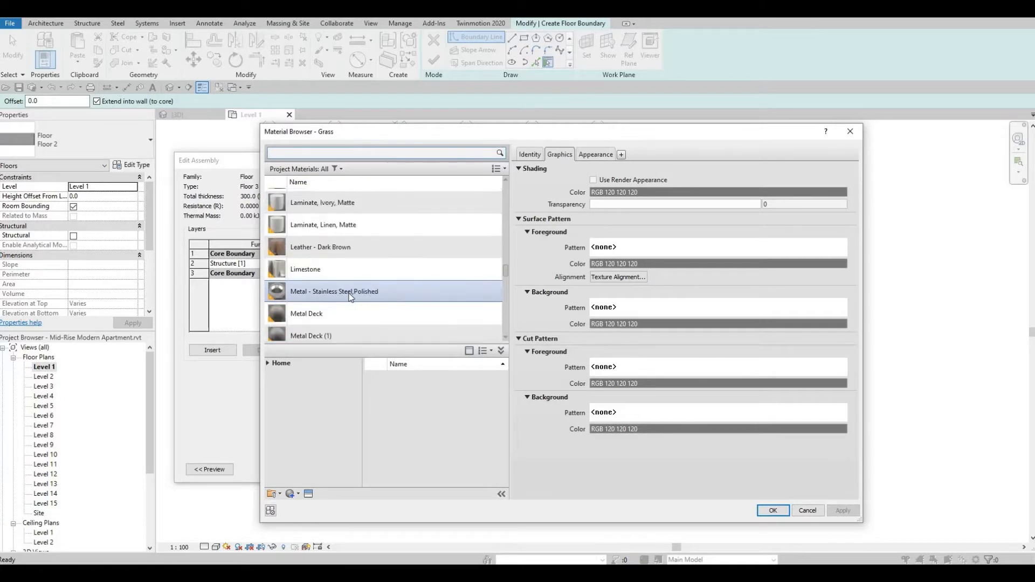
pyautogui.scroll(-6, 358, 305)
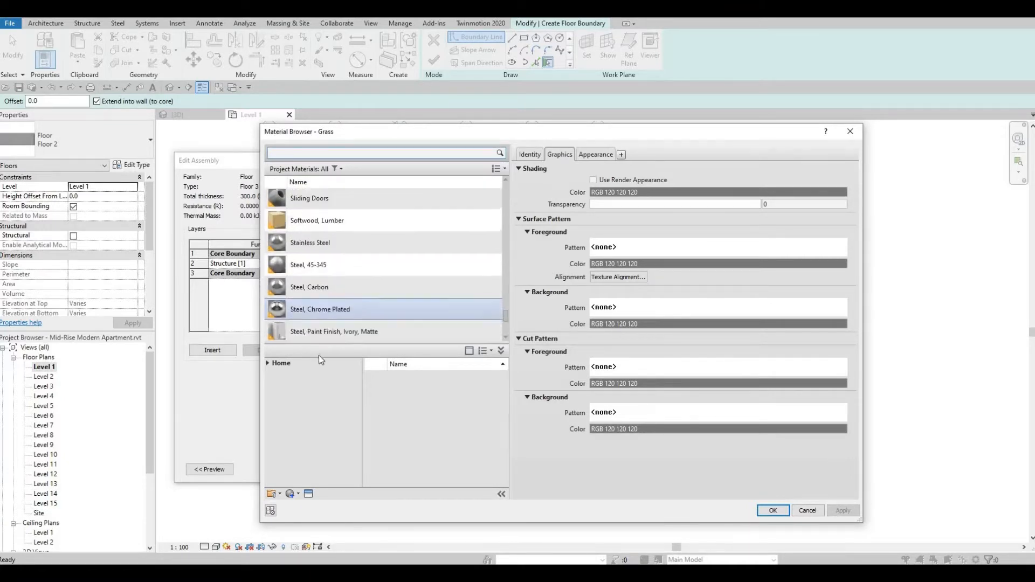
pyautogui.scroll(-3, 333, 331)
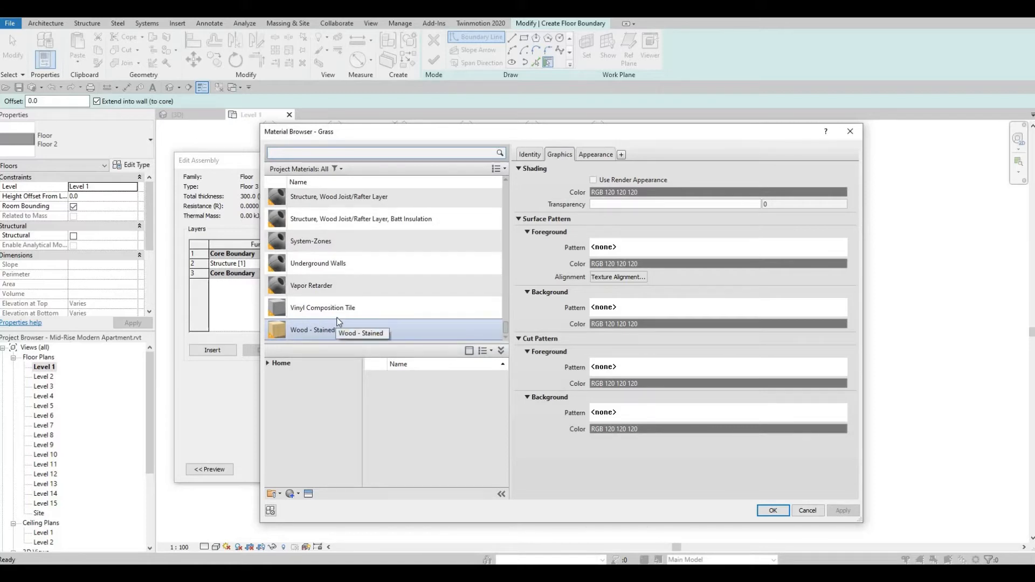
pyautogui.click(339, 315)
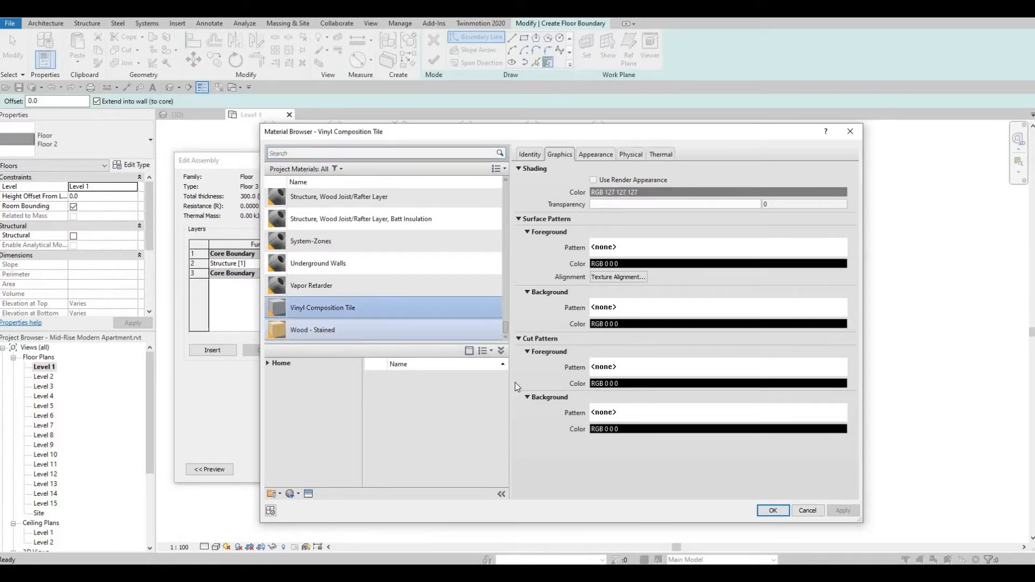
pyautogui.click(772, 510)
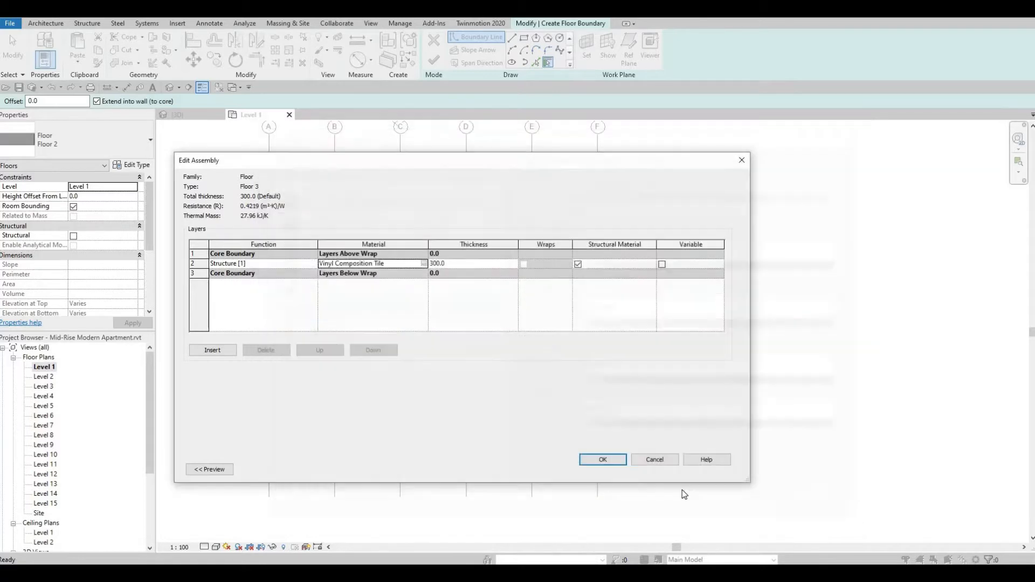
pyautogui.click(611, 465)
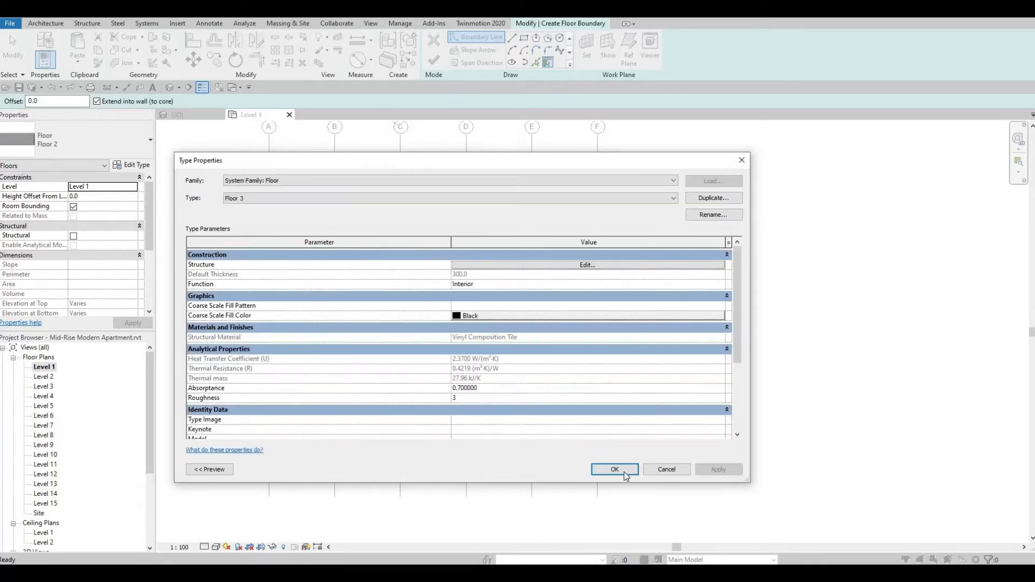
pyautogui.click(623, 472)
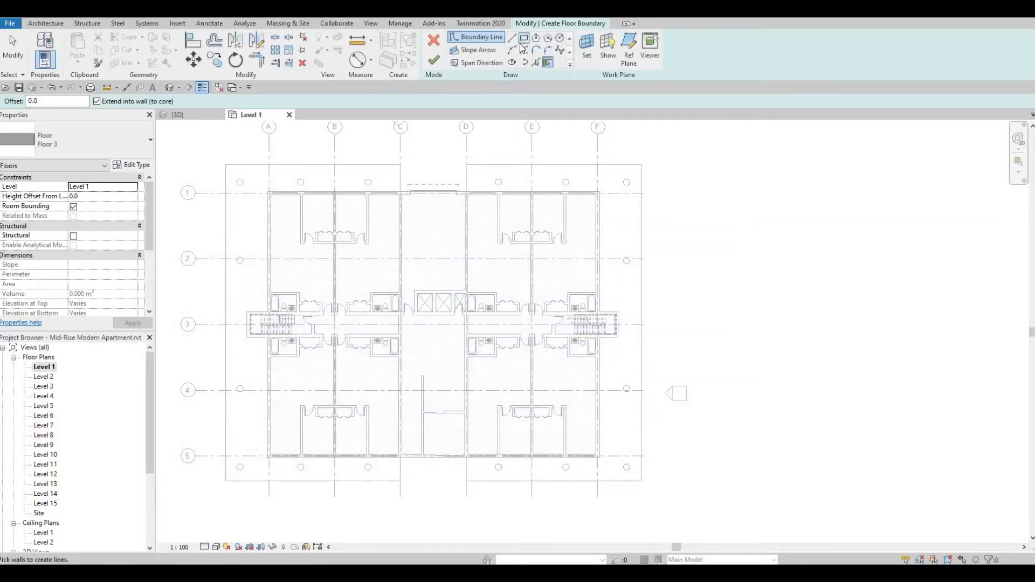
# Sketch two rectangular Floor 3 boundaries filling the gaps between grids C and D, about 6000 by 2260 mm outside grid 5 and 6000 by 2450 mm outside grid 1.
pyautogui.click(523, 38)
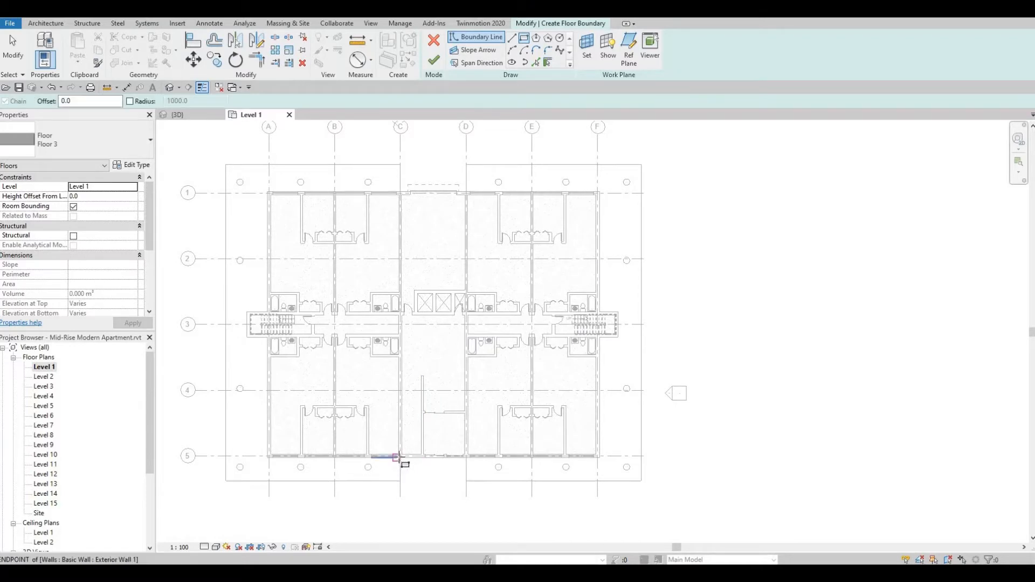
pyautogui.click(399, 458)
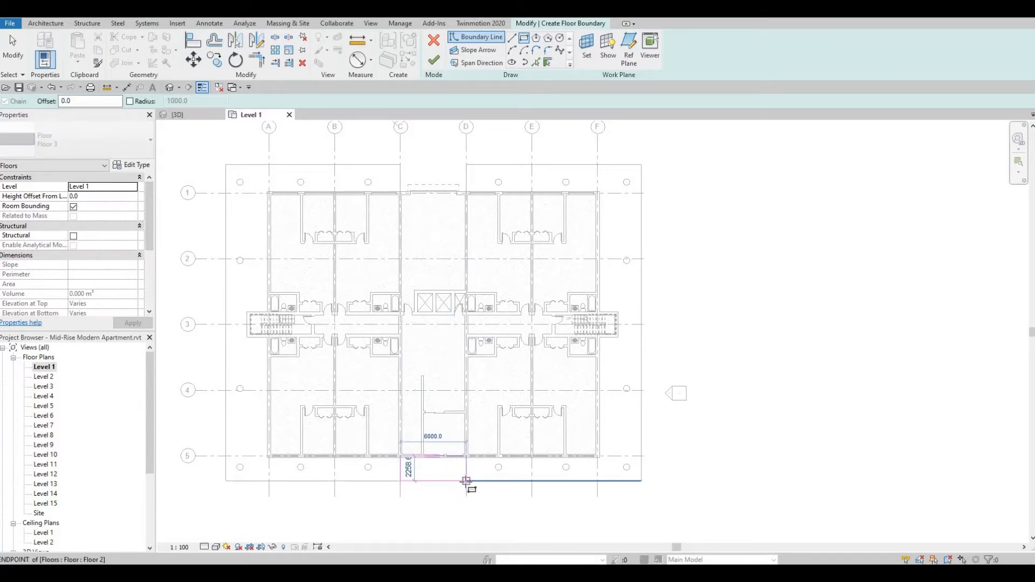
pyautogui.click(466, 481)
pyautogui.moveTo(456, 322); pyautogui.dragTo(453, 408, button='middle')
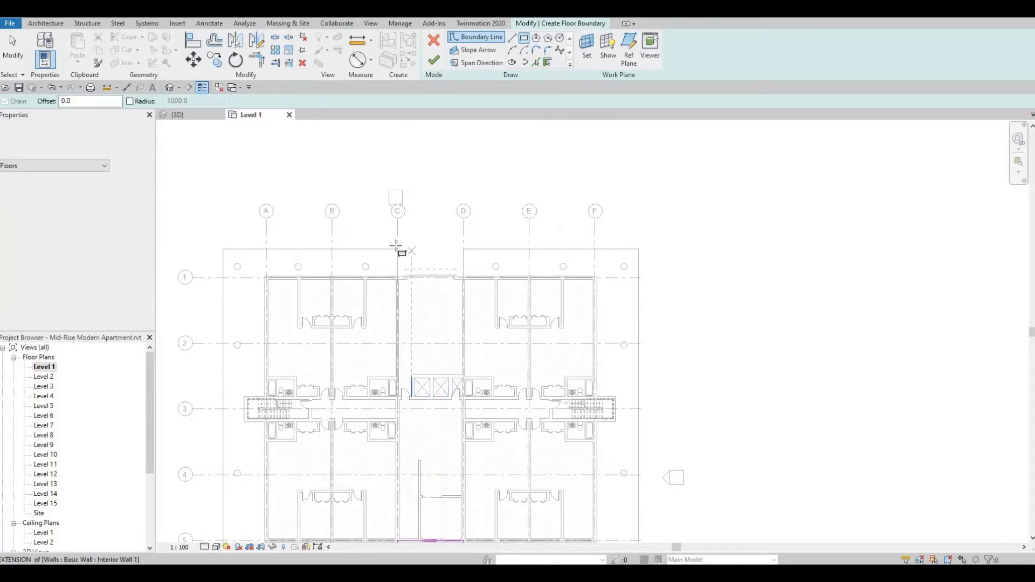
pyautogui.click(398, 250)
pyautogui.click(463, 277)
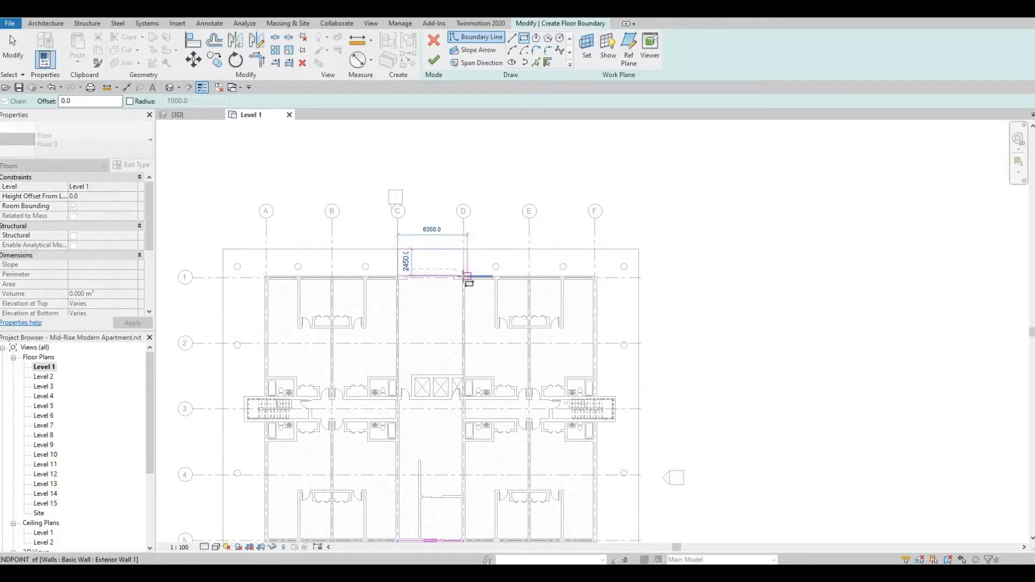
pyautogui.scroll(-2, 482, 361)
pyautogui.moveTo(478, 273); pyautogui.dragTo(511, 145, button='middle')
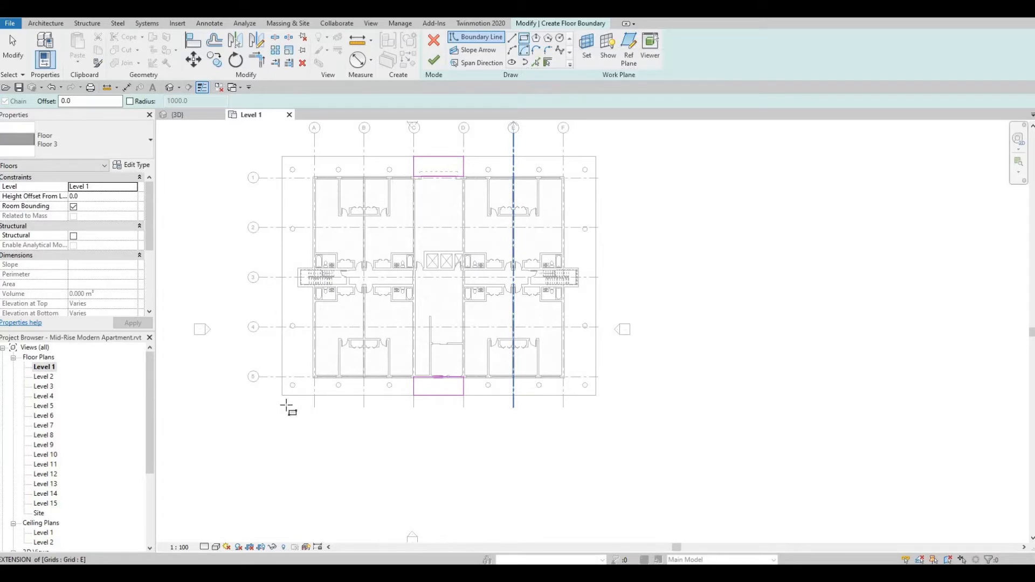
pyautogui.click(282, 395)
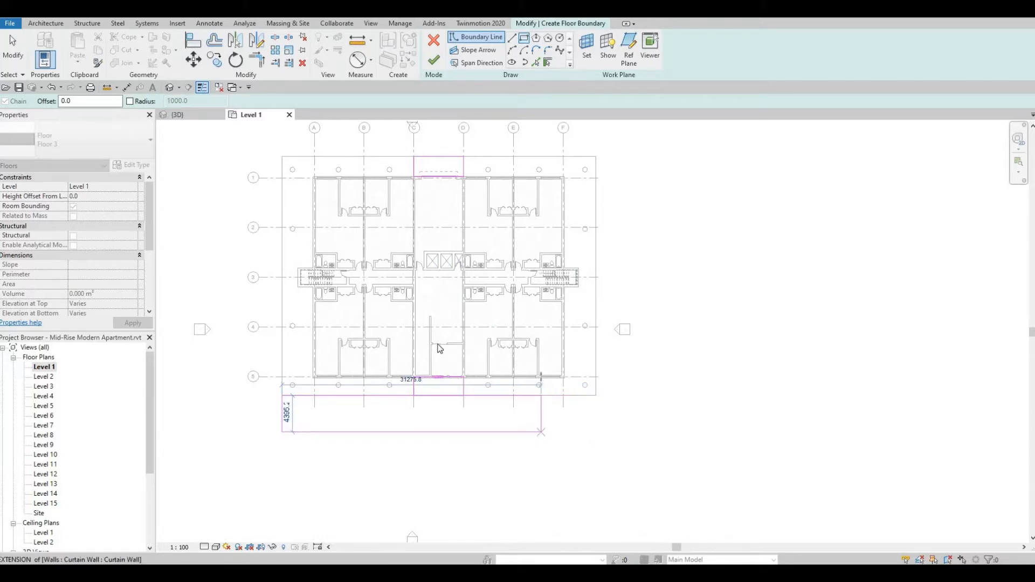
pyautogui.press('Escape')
pyautogui.press('Escape')
# Finish the Floor 3 boundary sketch and clear the floor selection.
pyautogui.click(434, 62)
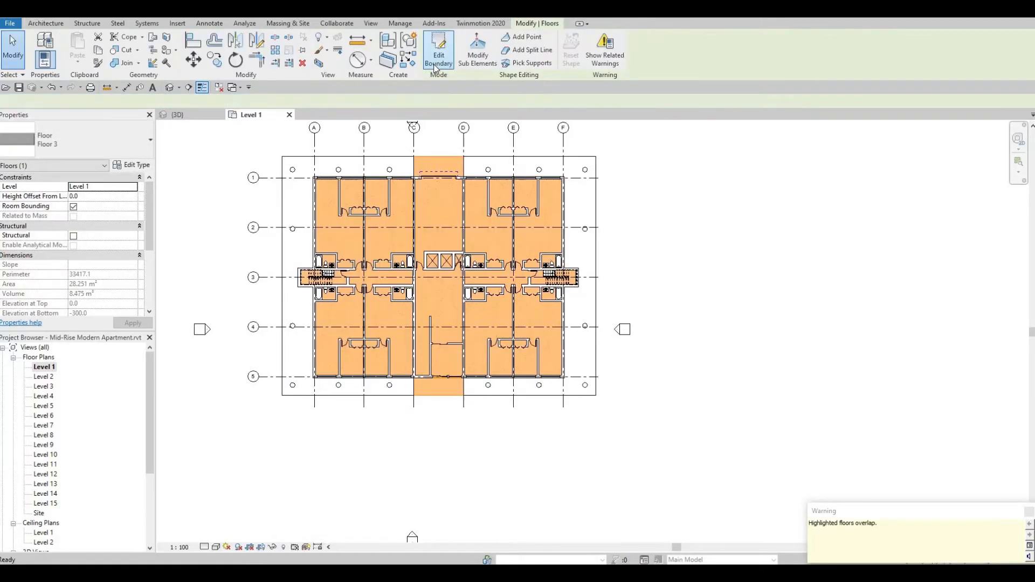
pyautogui.press('Escape')
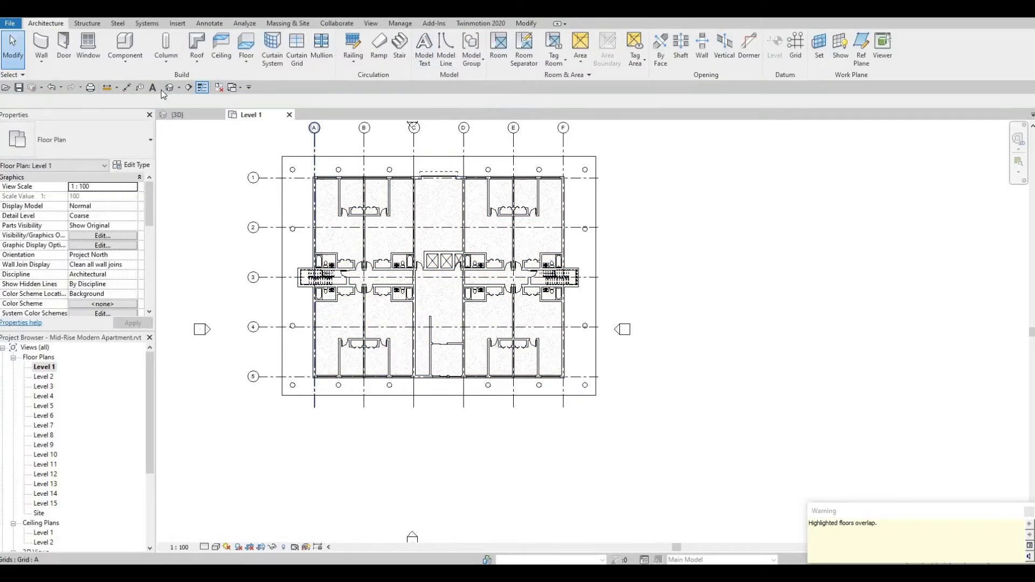
# Examine the entrance floor pieces and the surrounding ground floor slab from the front and rear in the 3D view.
pyautogui.click(169, 87)
pyautogui.scroll(3, 596, 370)
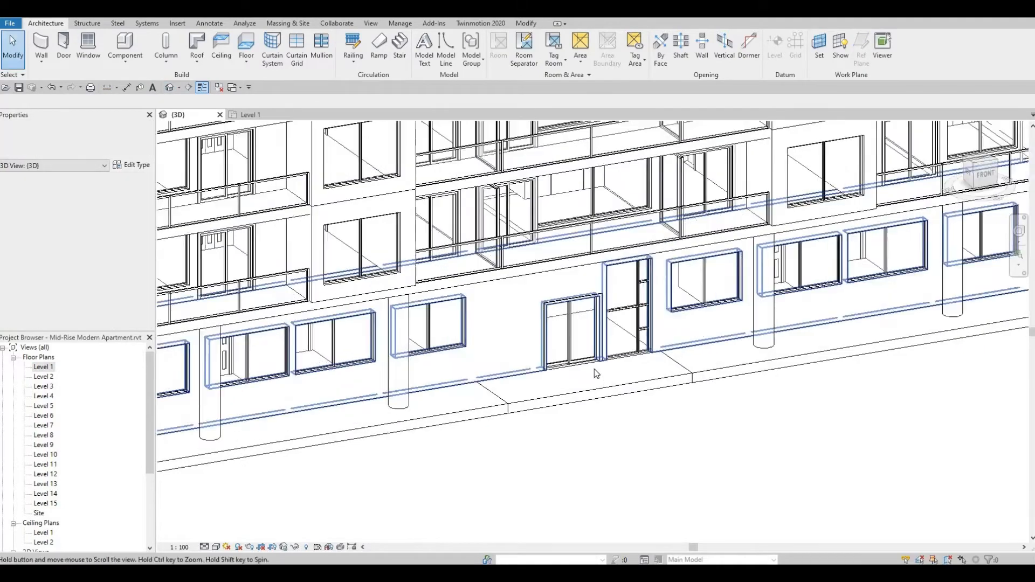
pyautogui.scroll(-2, 598, 368)
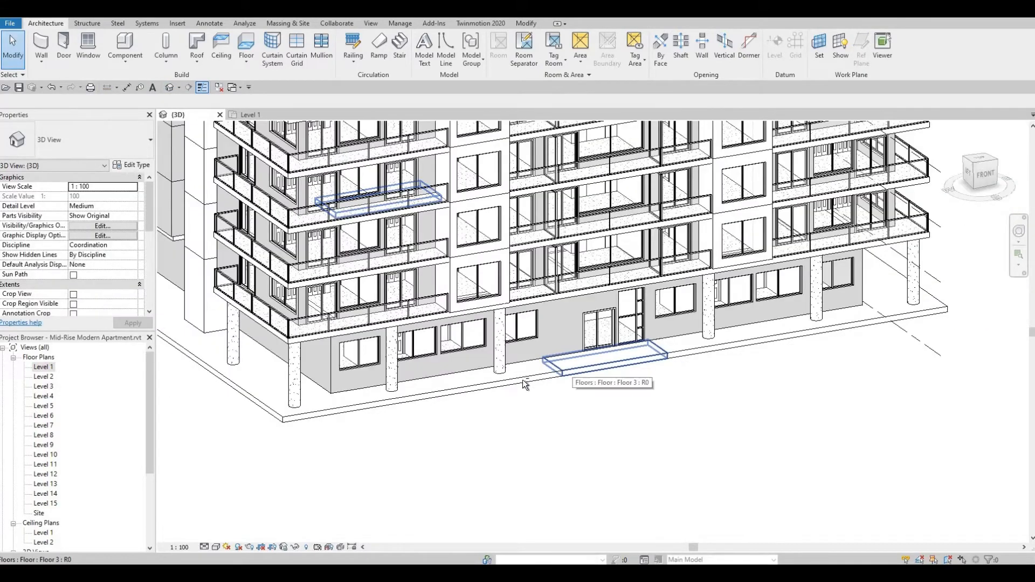
pyautogui.keyDown('shift'); pyautogui.moveTo(613, 395); pyautogui.dragTo(451, 385, button='middle'); pyautogui.keyUp('shift')
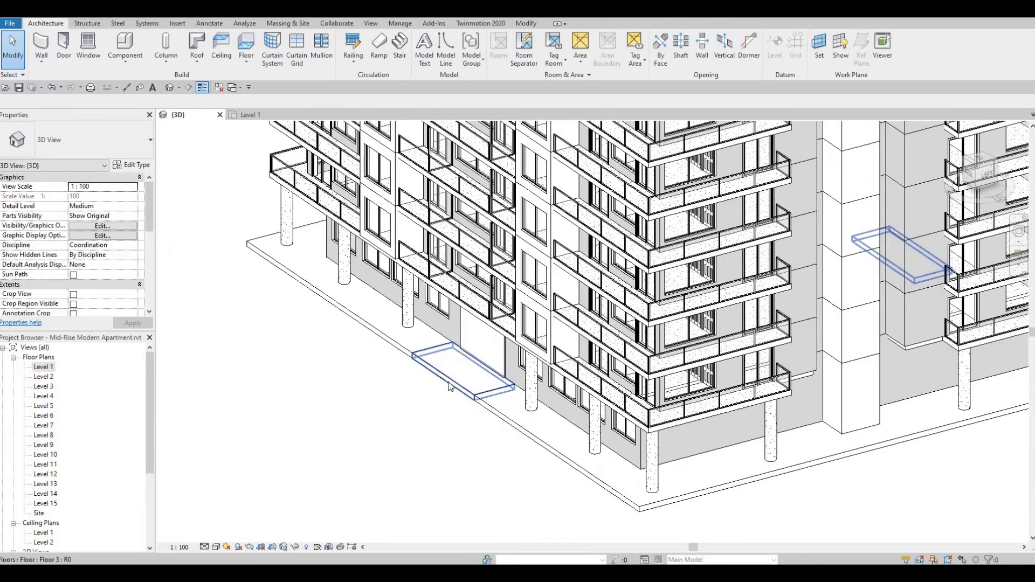
pyautogui.scroll(-4, 453, 383)
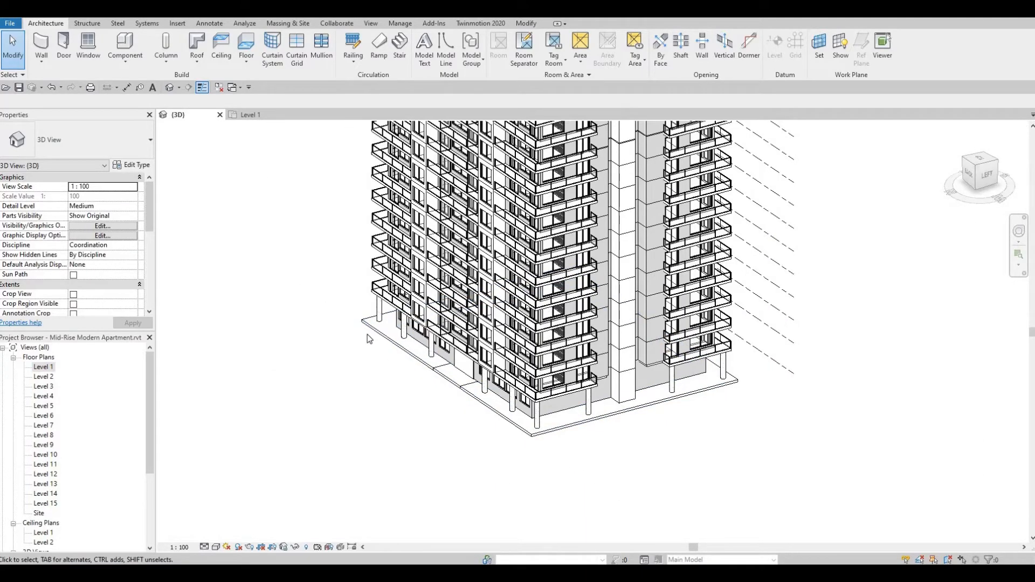
pyautogui.scroll(3, 367, 332)
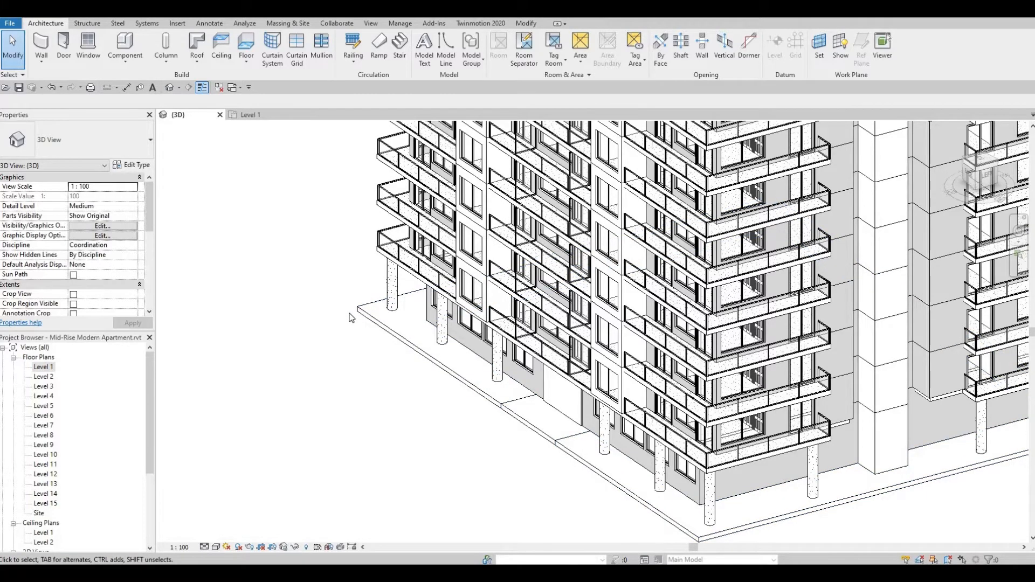
pyautogui.scroll(-3, 370, 332)
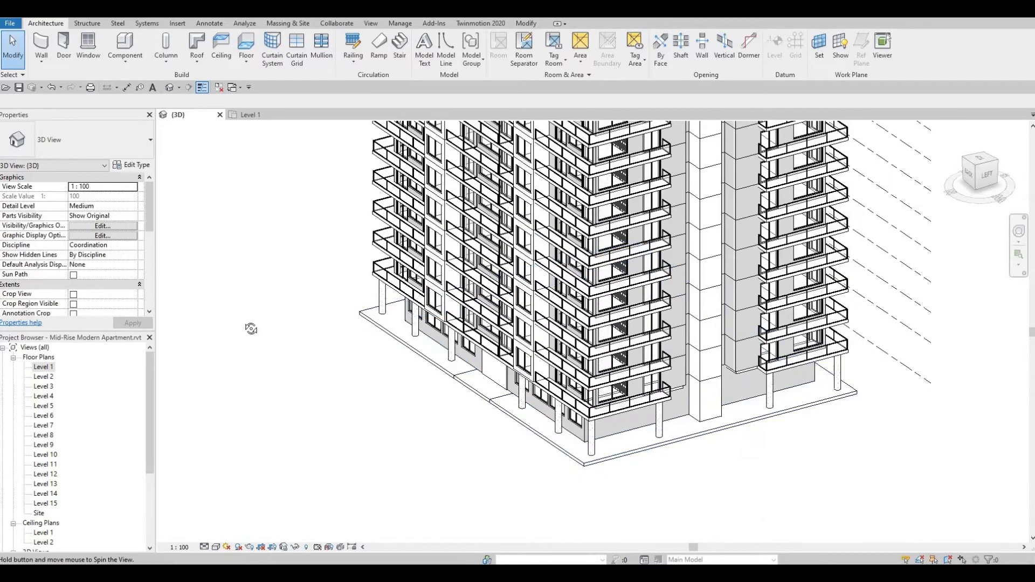
pyautogui.keyDown('shift'); pyautogui.moveTo(356, 334); pyautogui.dragTo(636, 416, button='middle'); pyautogui.keyUp('shift')
pyautogui.scroll(2, 636, 415)
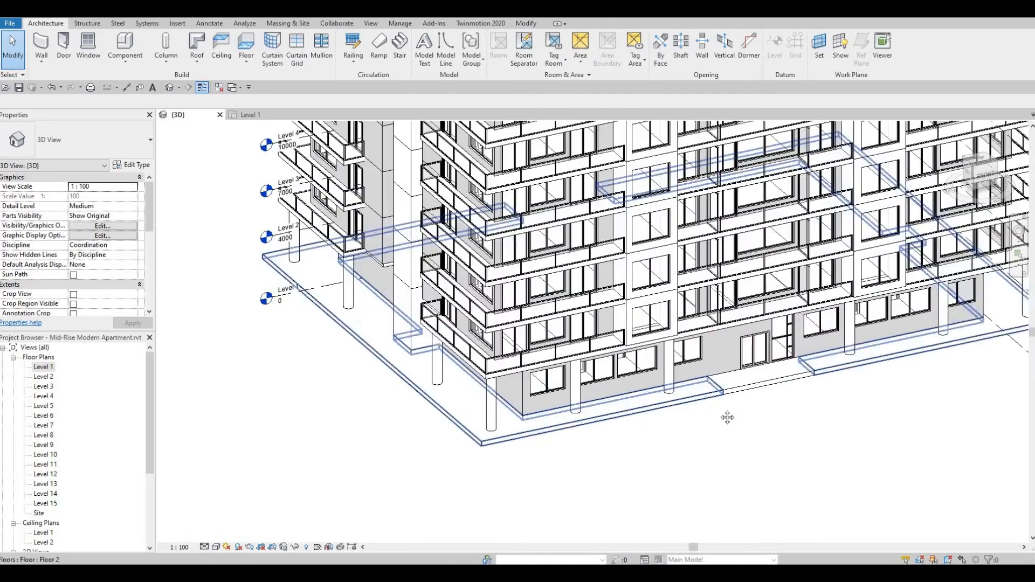
pyautogui.moveTo(727, 418); pyautogui.dragTo(630, 421, button='middle')
pyautogui.scroll(2, 567, 405)
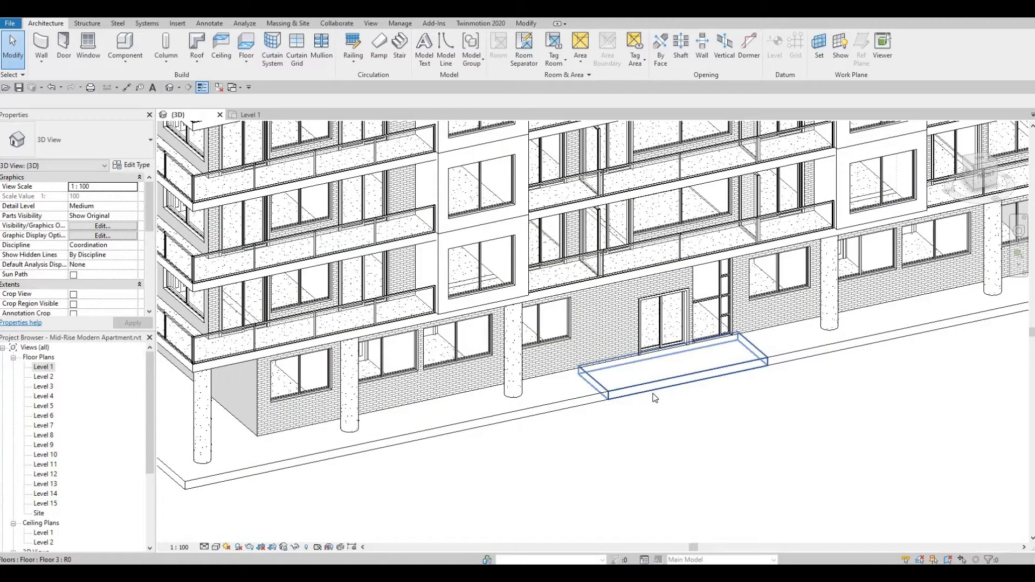
pyautogui.scroll(-1, 629, 423)
pyautogui.moveTo(635, 423); pyautogui.dragTo(594, 369, button='middle')
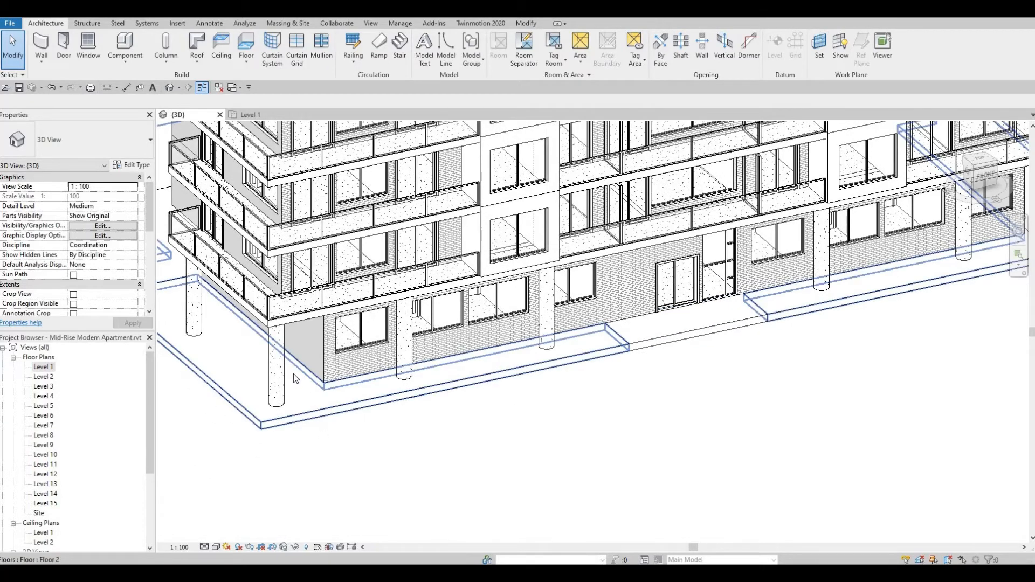
pyautogui.scroll(-2, 307, 394)
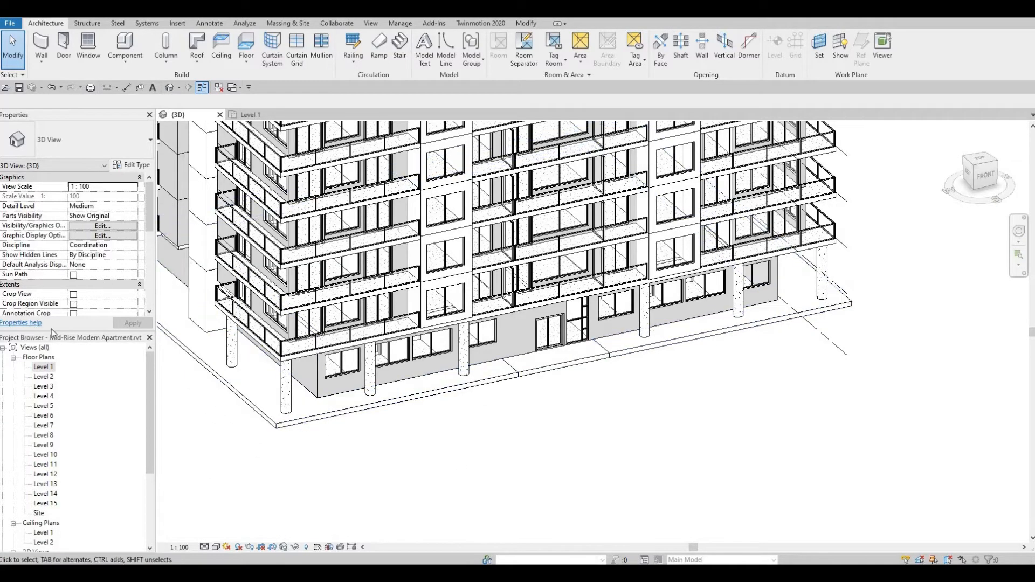
# Start a new floor in the Level 1 plan and duplicate the Floor 3 type as Floor 4.
pyautogui.doubleClick(43, 367)
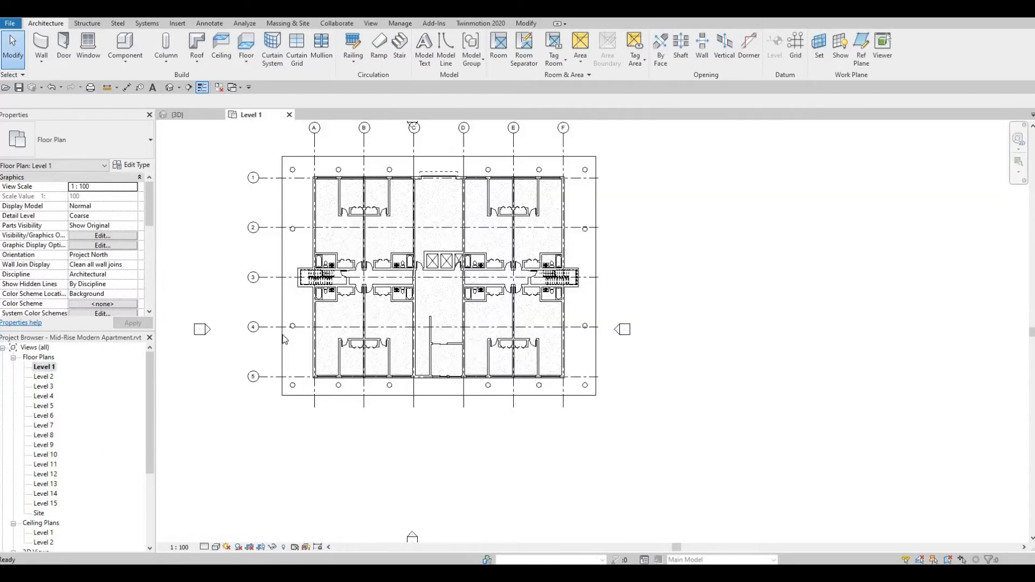
pyautogui.moveTo(313, 332); pyautogui.dragTo(337, 367, button='middle')
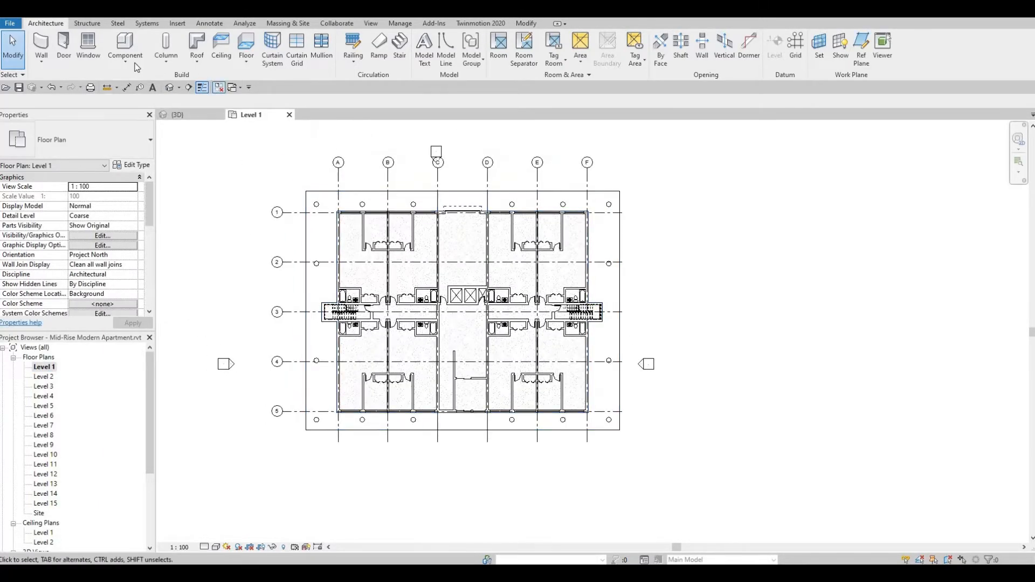
pyautogui.click(247, 45)
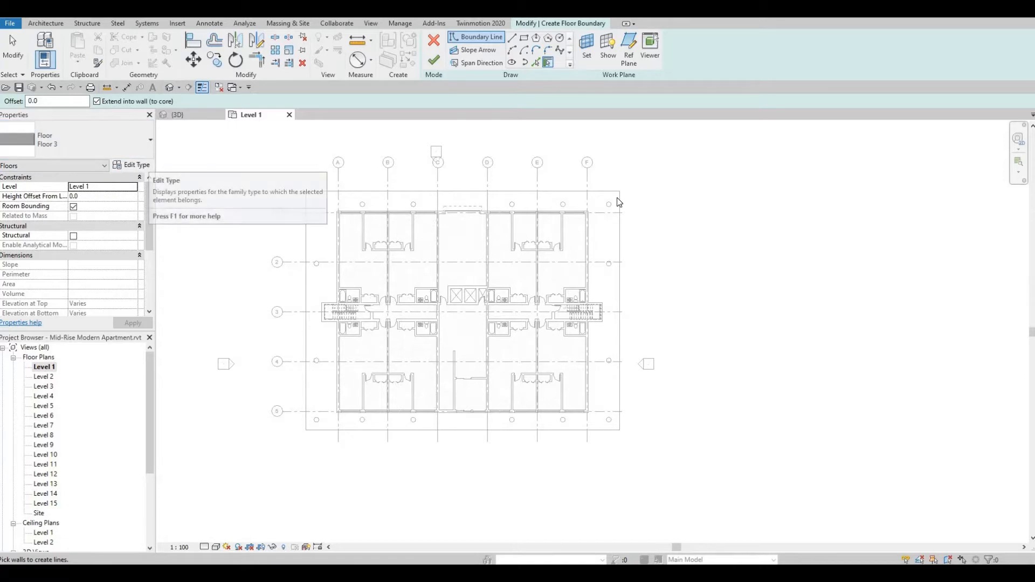
pyautogui.click(138, 166)
pyautogui.click(714, 198)
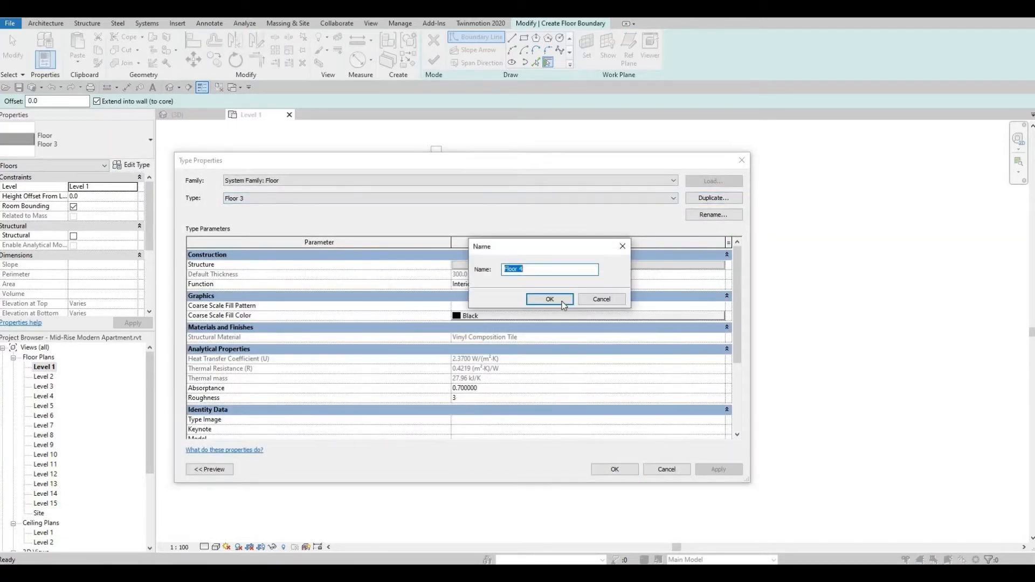
pyautogui.click(561, 302)
# Set the thickness of Floor 4's Vinyl Composition Tile structure layer to 200 mm and accept the type.
pyautogui.click(563, 269)
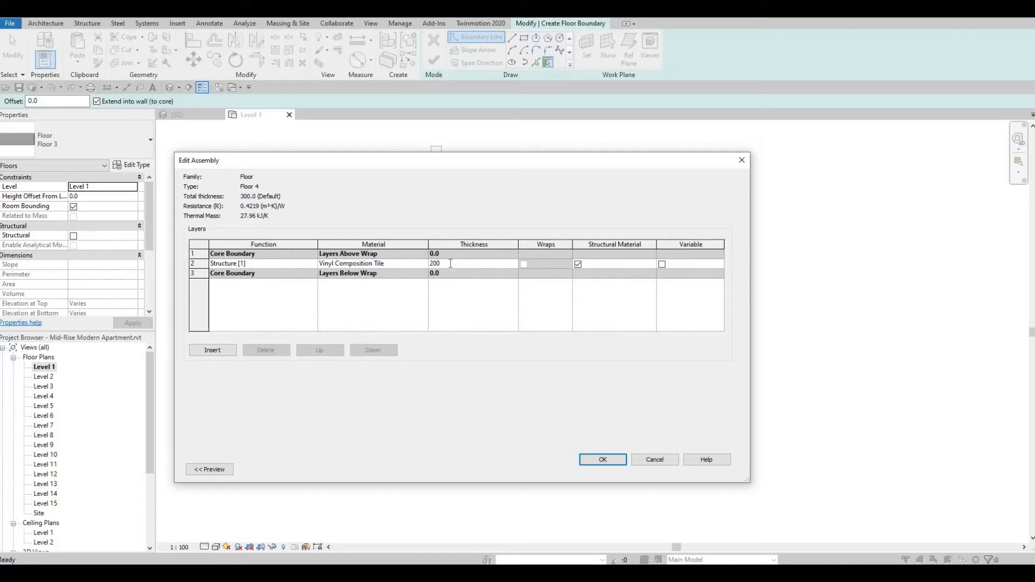
pyautogui.click(615, 462)
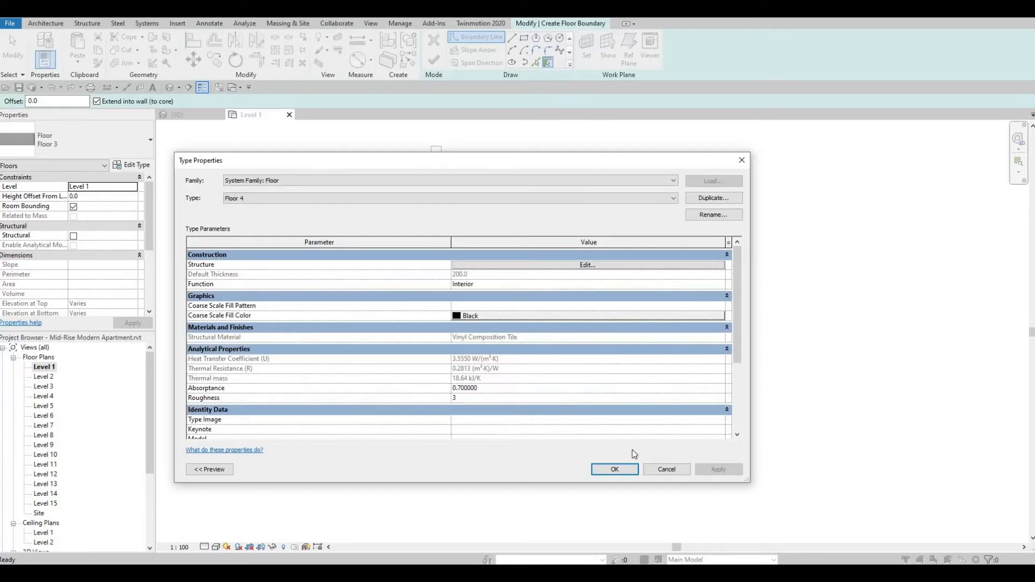
pyautogui.click(620, 467)
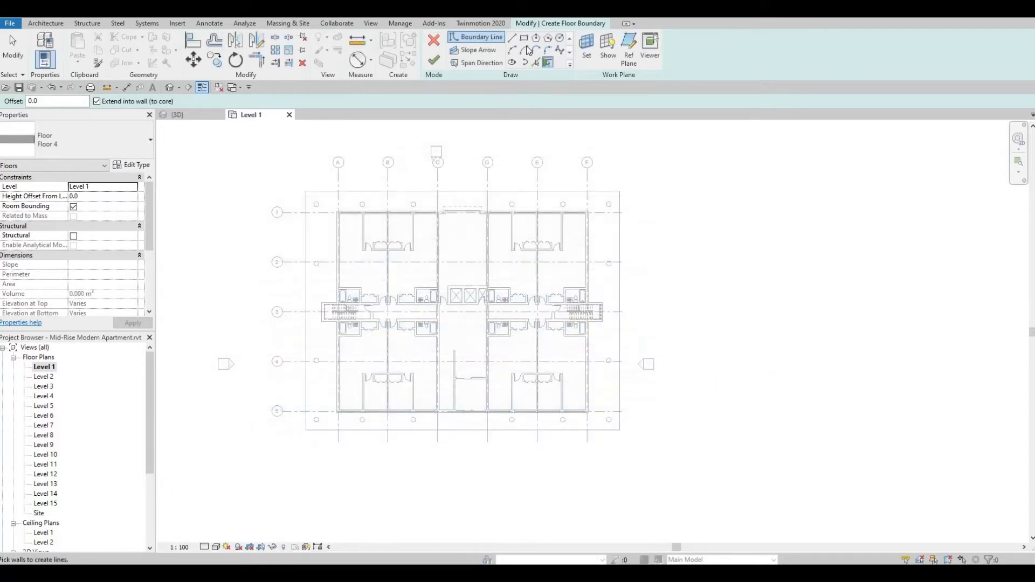
# Sketch a rectangular Floor 4 boundary about 5000 mm deep along the ground slab's front edge, starting at its corner on the grid A side.
pyautogui.press('l')
pyautogui.press('i')
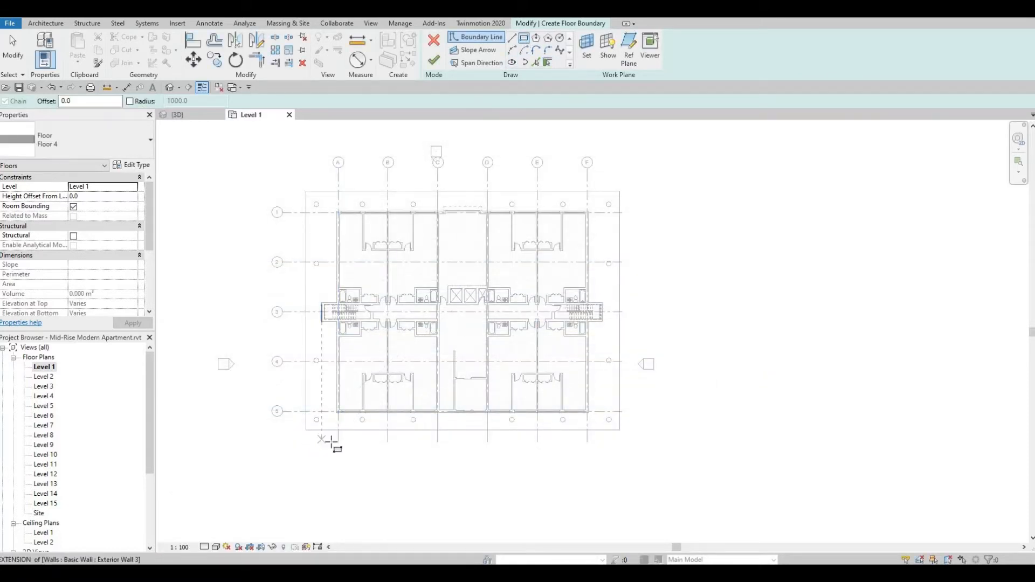
pyautogui.click(306, 430)
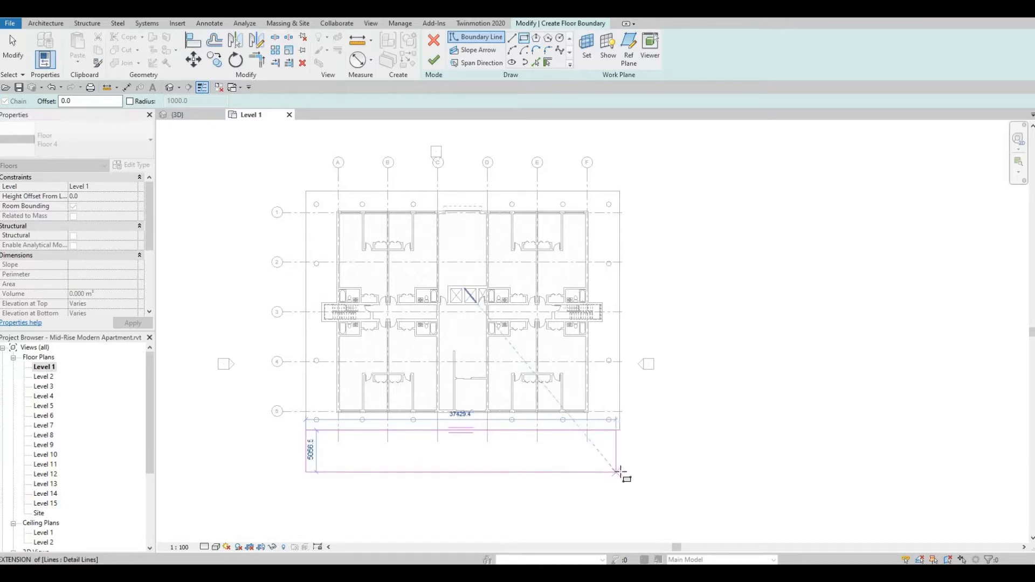
pyautogui.click(623, 473)
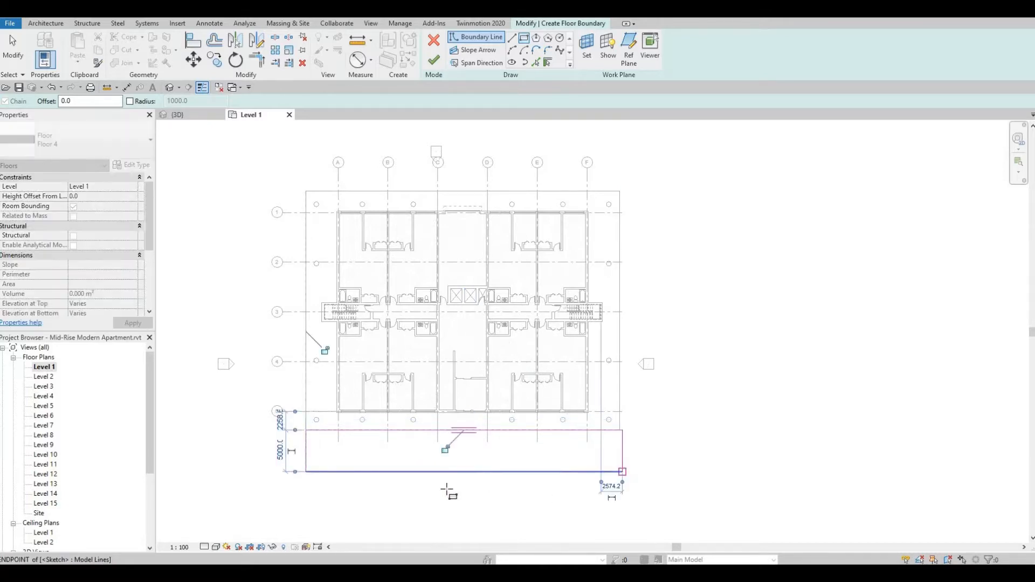
pyautogui.scroll(3, 525, 402)
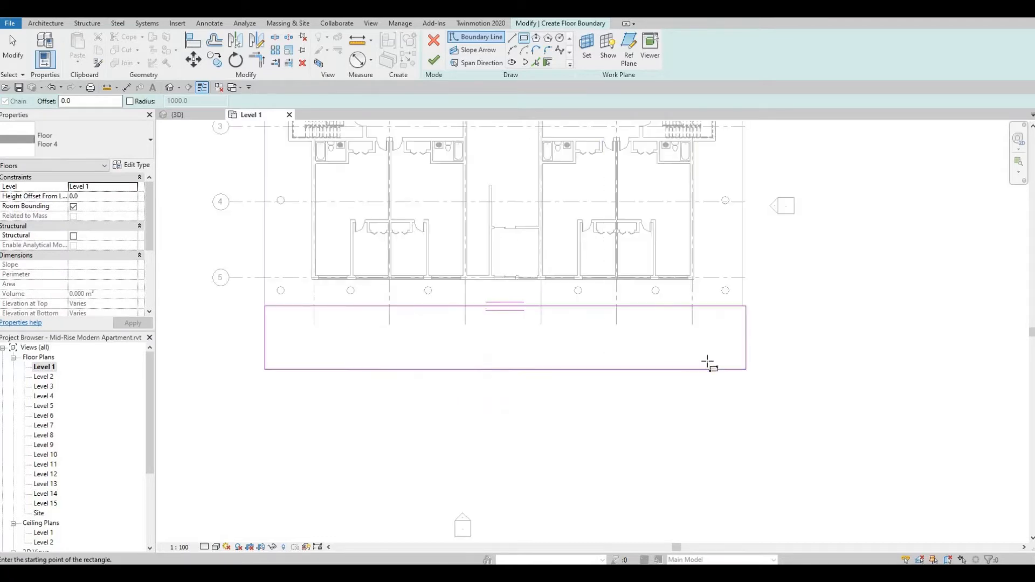
# Align the rectangle's short edge on the grid F side with the ground slab's side edge.
pyautogui.press('a')
pyautogui.press('l')
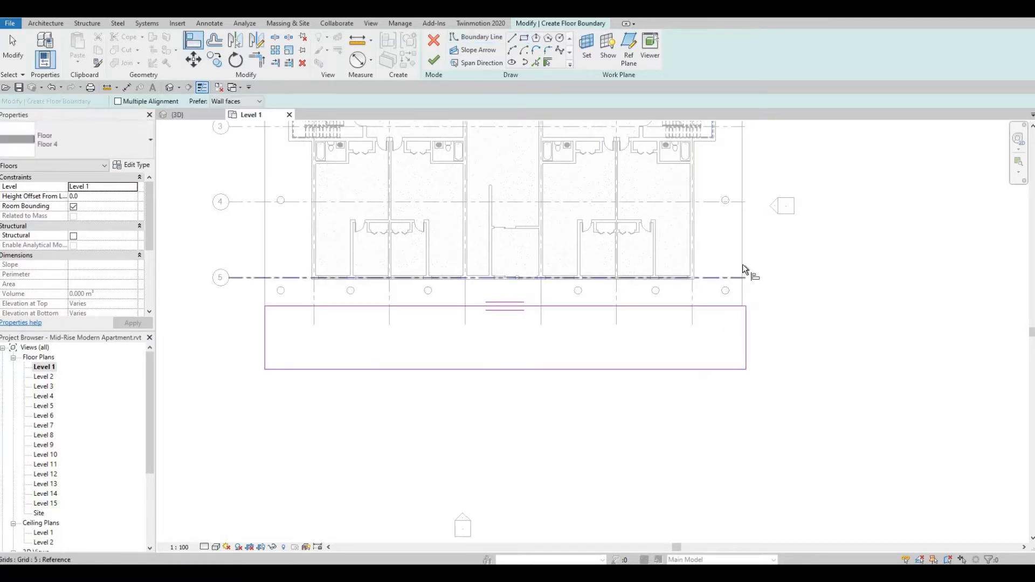
pyautogui.click(743, 269)
pyautogui.click(746, 345)
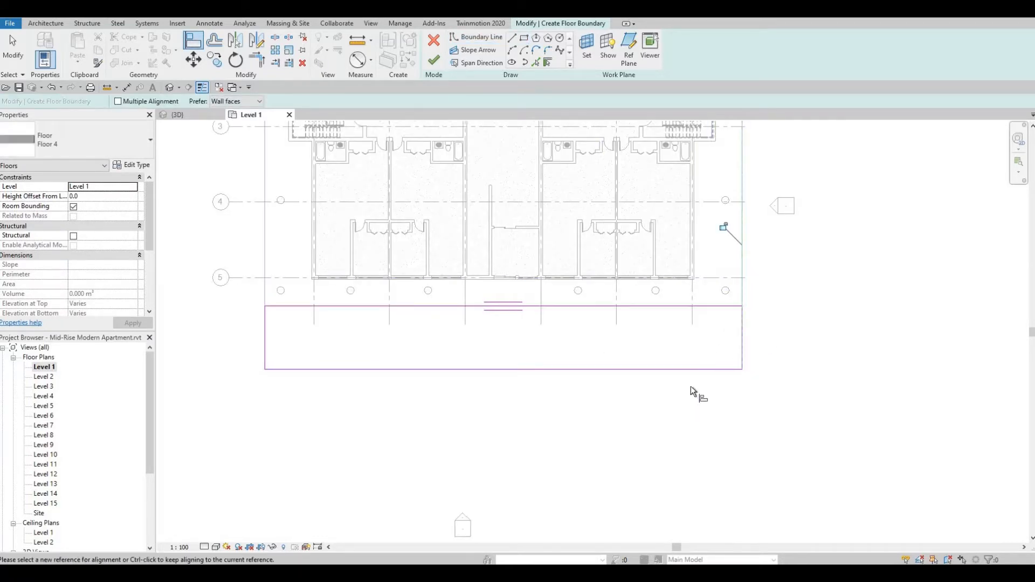
pyautogui.press('Escape')
pyautogui.press('Escape')
# Nudge the rectangle's outer front edge away from the building until the strip is 5800 mm deep.
pyautogui.click(399, 370)
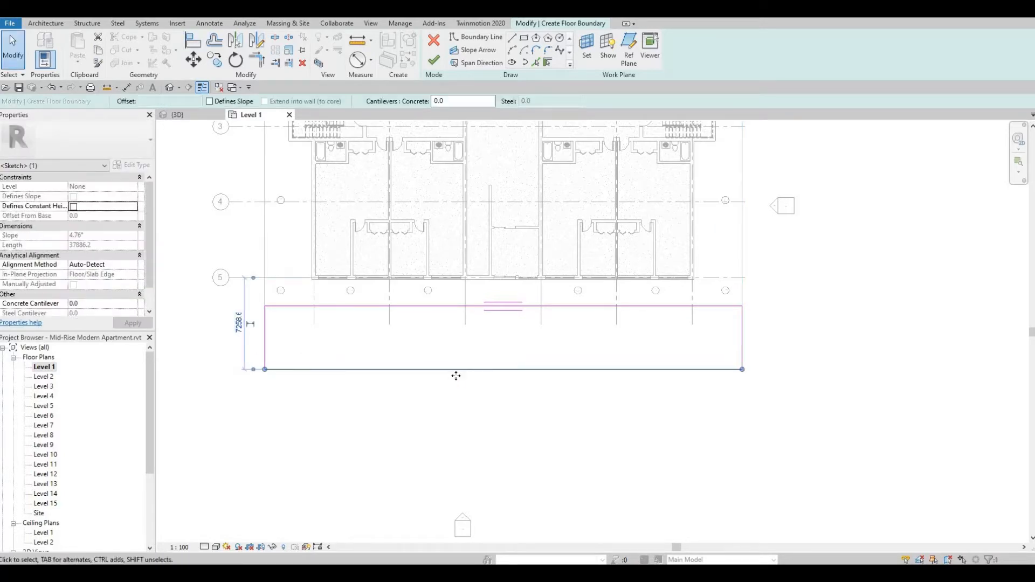
pyautogui.press('Down')
pyautogui.press('Down')
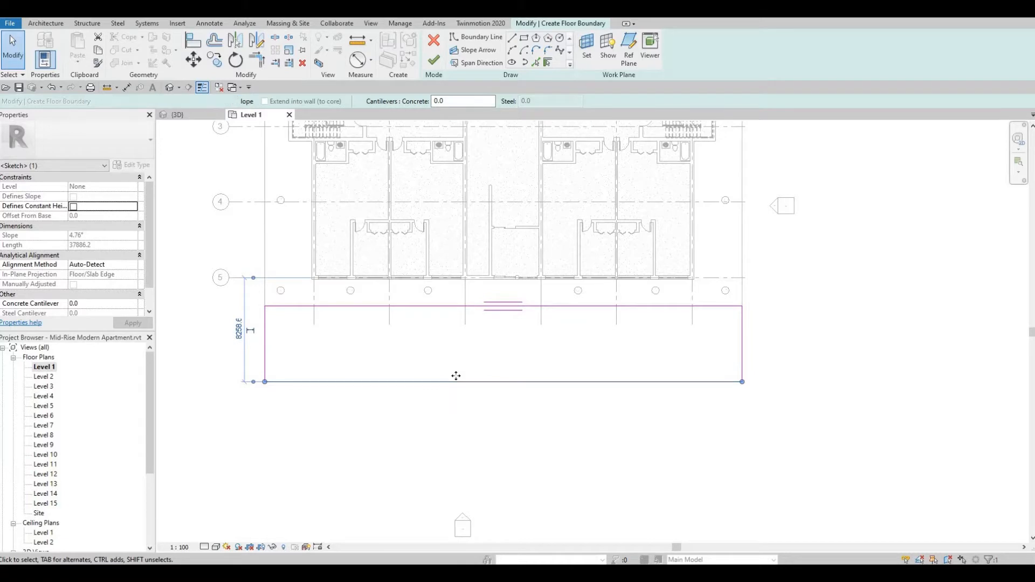
pyautogui.scroll(-2, 456, 376)
pyautogui.press('Up')
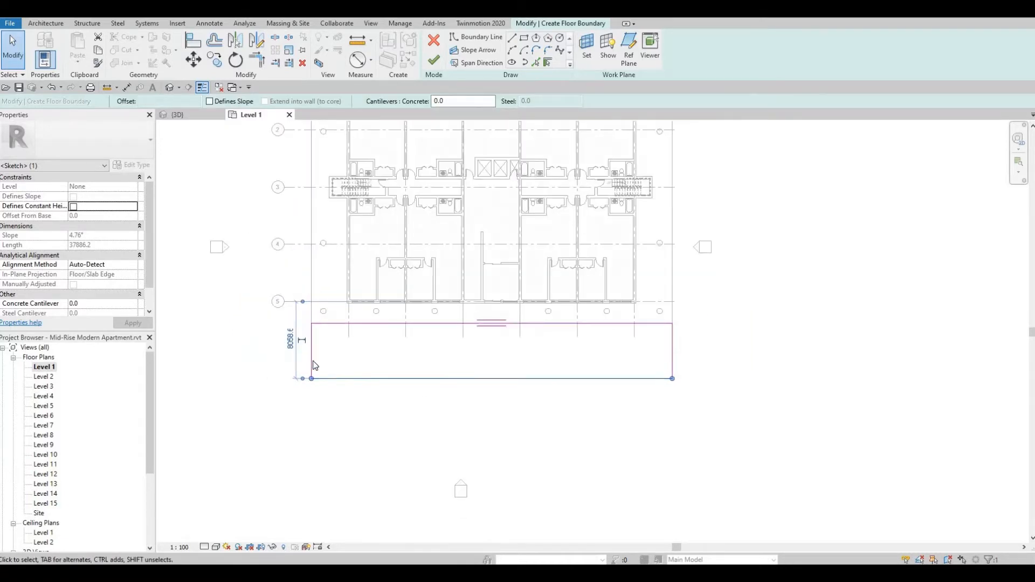
# Try extending the strip's grid A side edge outward to 8800 mm from grid A, and undo the move.
pyautogui.click(312, 358)
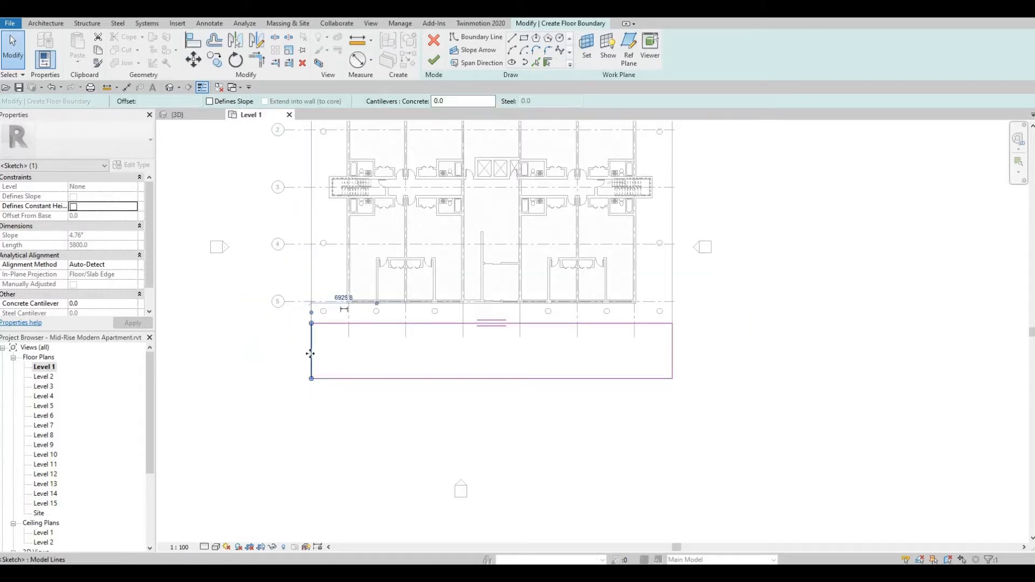
pyautogui.moveTo(310, 354); pyautogui.dragTo(264, 354)
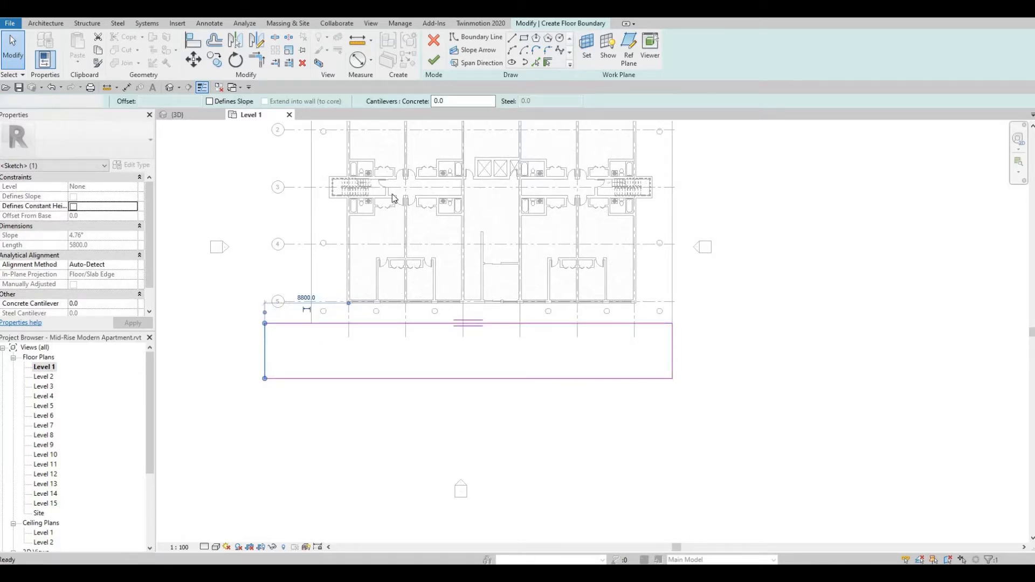
pyautogui.hotkey('ctrl', 'z')
# Sketch a rectangle about 8640 mm wide beside the slab's grid A side, from its rear corner to the front strip's outer edge.
pyautogui.click(523, 40)
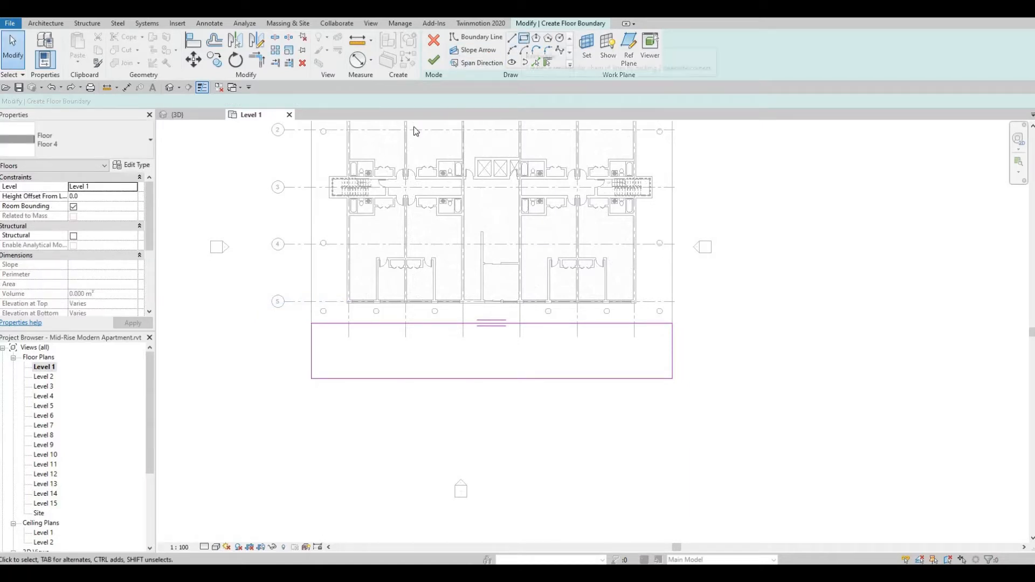
pyautogui.moveTo(286, 291); pyautogui.dragTo(387, 408, button='middle')
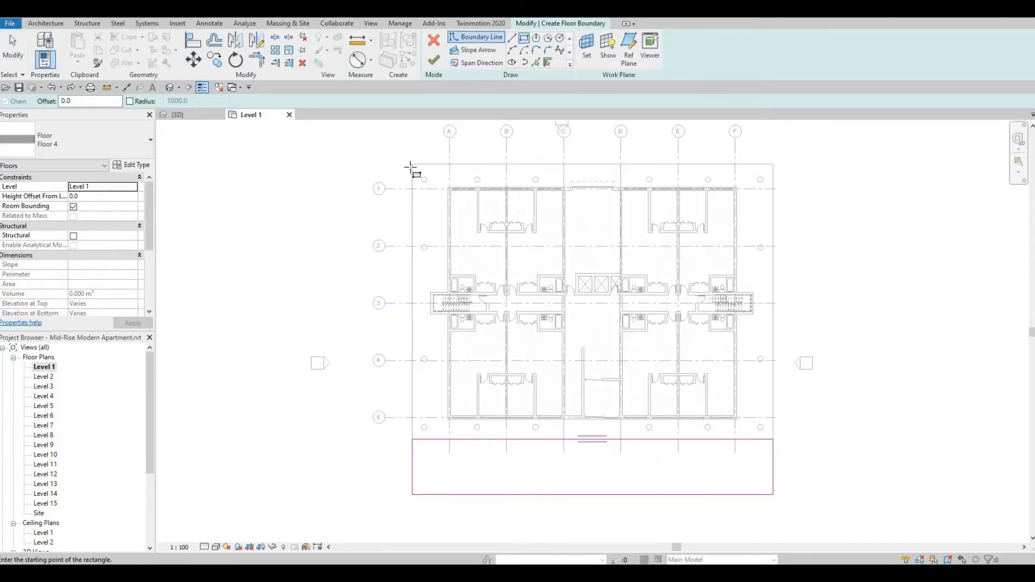
pyautogui.click(412, 166)
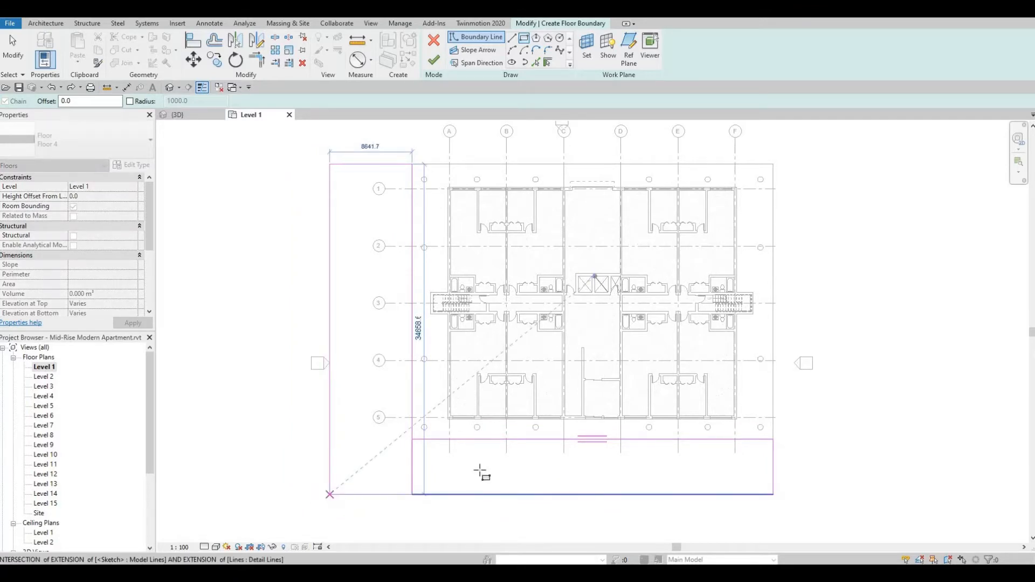
pyautogui.click(329, 494)
# Sketch a matching rectangle about 6560 mm wide beside the slab's grid F side, running down to the front strip's outer edge.
pyautogui.moveTo(776, 194); pyautogui.dragTo(677, 193, button='middle')
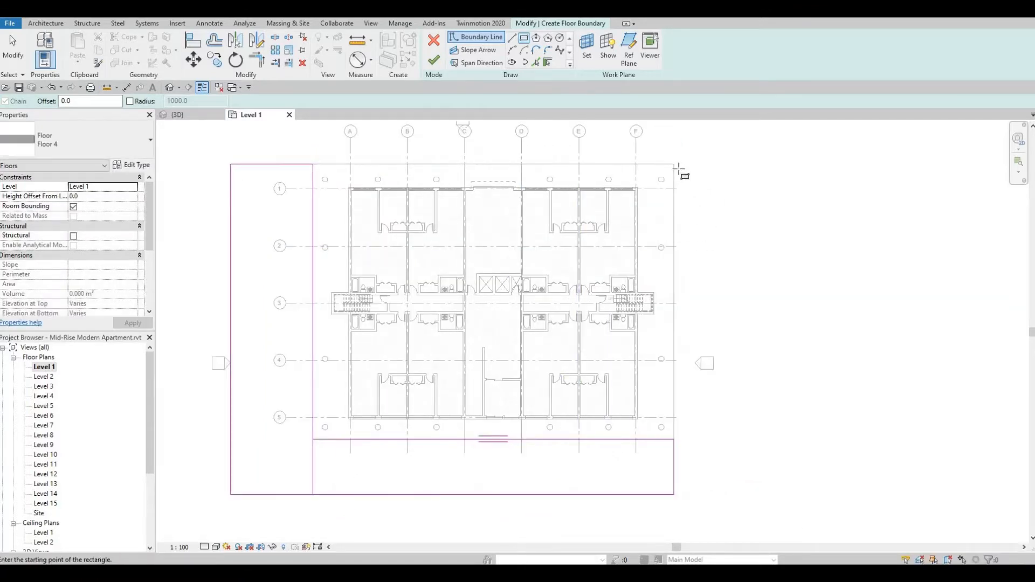
pyautogui.click(731, 402)
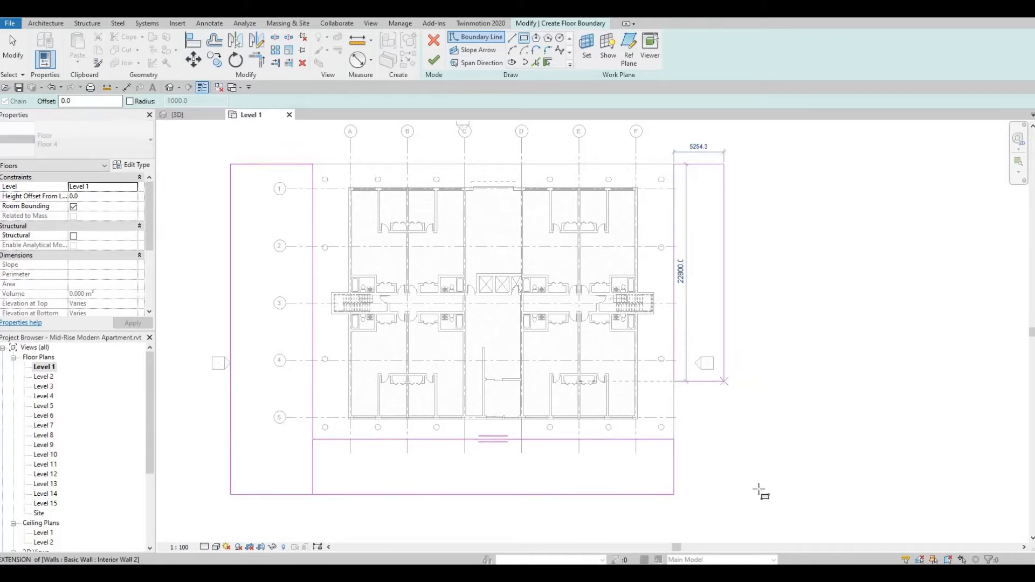
pyautogui.click(737, 495)
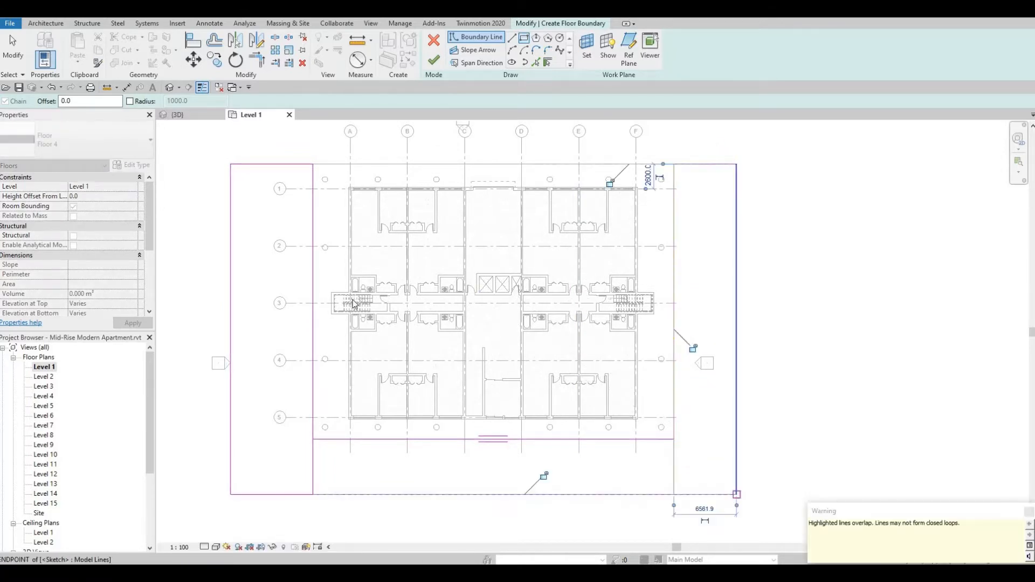
pyautogui.press('Escape')
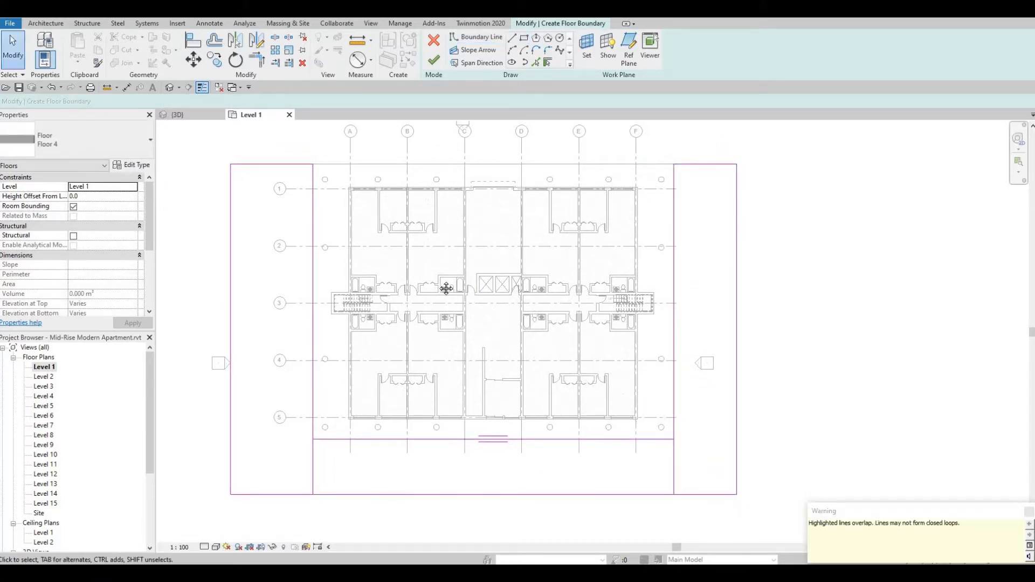
# Trim the inner side lines to the front strip's inner edge at both of the slab's front corners.
pyautogui.moveTo(446, 289); pyautogui.dragTo(497, 217, button='middle')
pyautogui.click(365, 400)
pyautogui.click(394, 400)
pyautogui.press('t')
pyautogui.press('r')
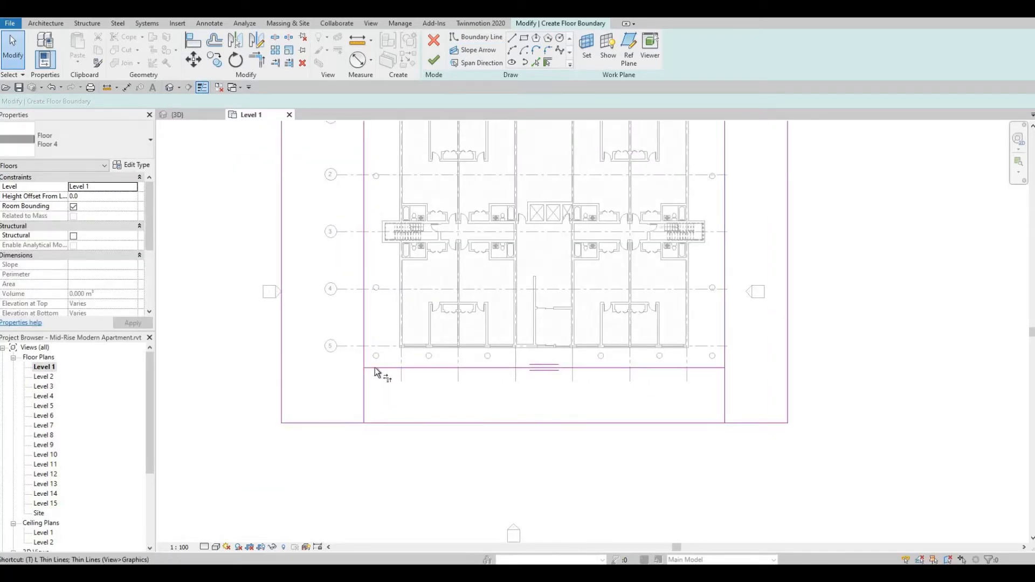
pyautogui.click(375, 369)
pyautogui.click(365, 353)
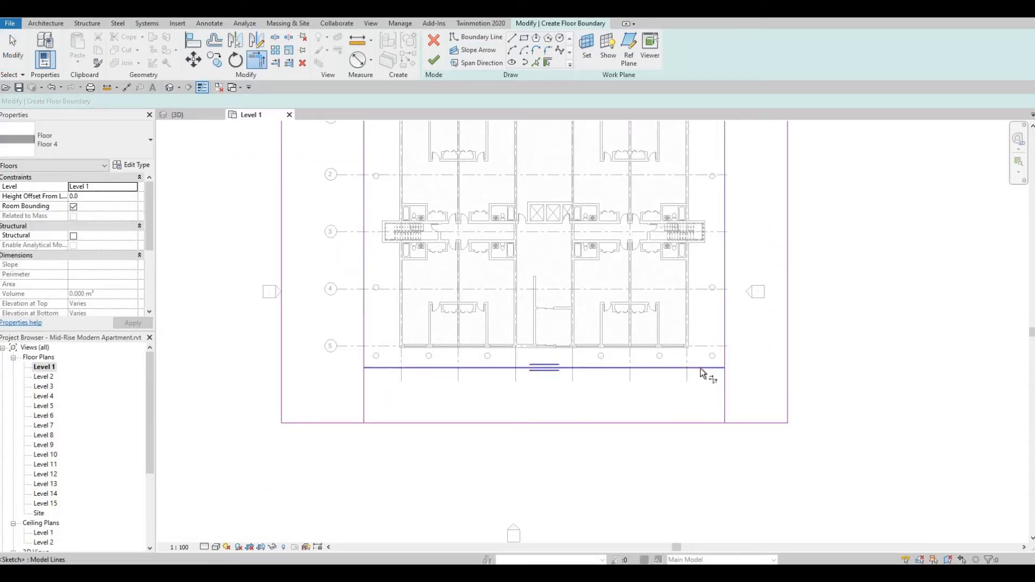
pyautogui.click(712, 369)
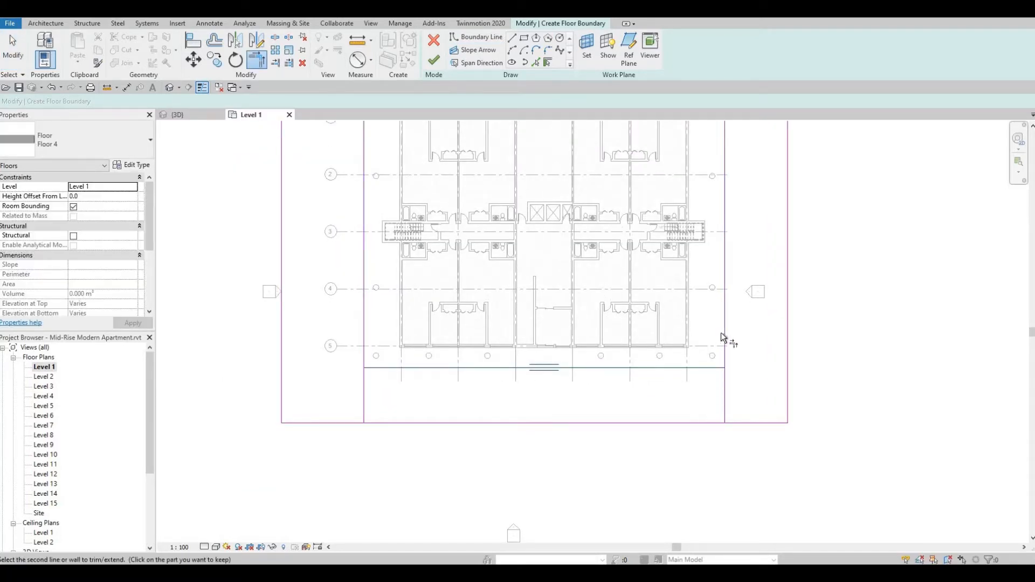
pyautogui.click(723, 393)
pyautogui.press('Escape')
pyautogui.press('Escape')
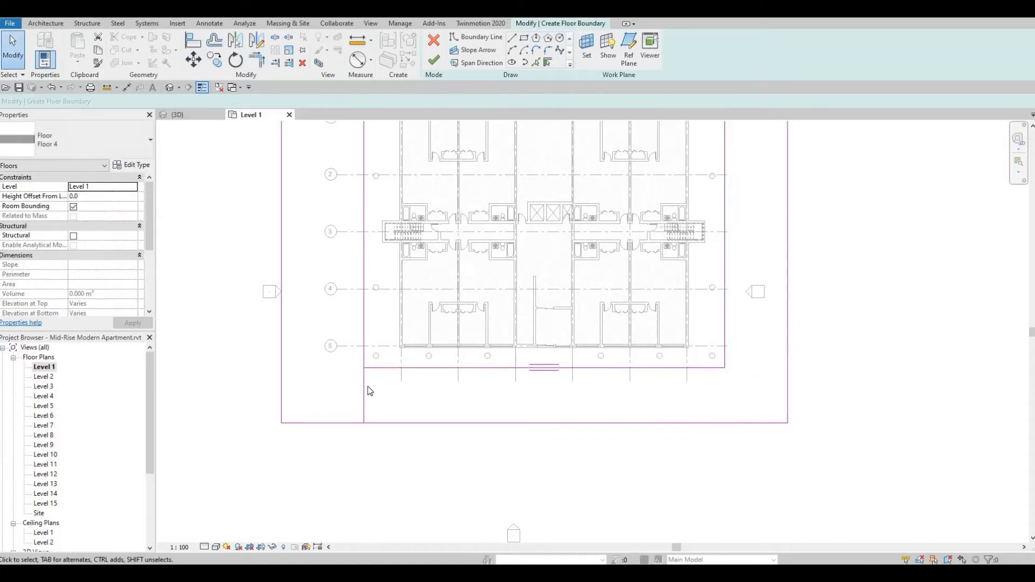
# Delete the leftover dividing line near the grid A corner and finish the U-shaped Floor 4 boundary.
pyautogui.click(364, 399)
pyautogui.press('Delete')
pyautogui.scroll(-1, 520, 400)
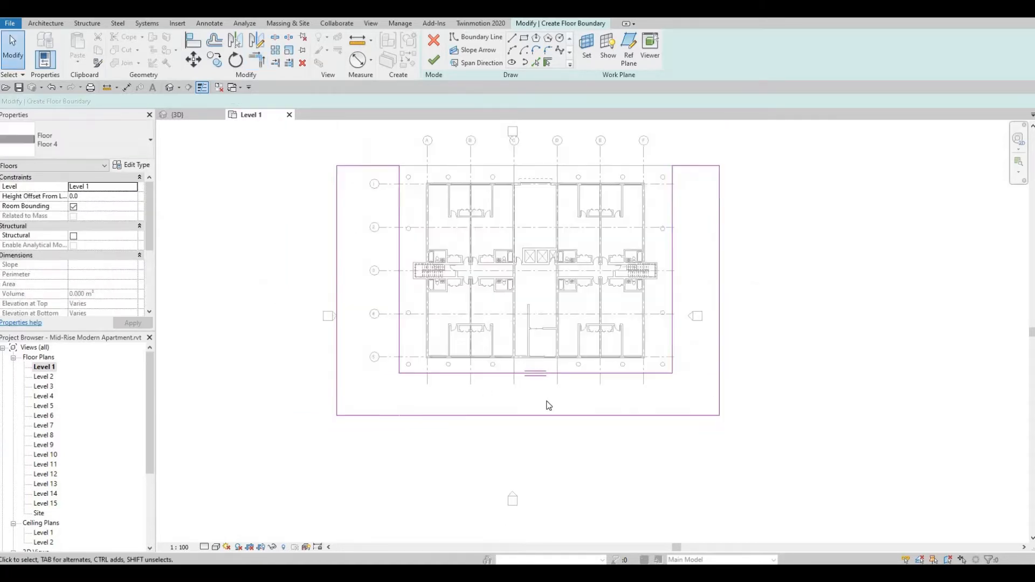
pyautogui.moveTo(590, 413); pyautogui.dragTo(590, 404, button='middle')
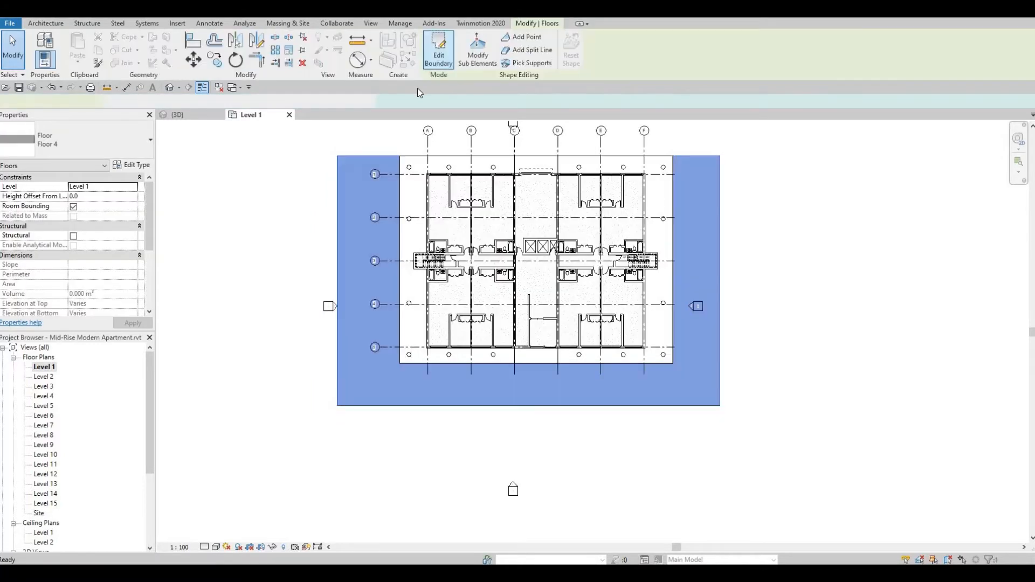
pyautogui.click(434, 60)
# Set the U-shaped Floor 4's height offset from level to -100 in the 3D view and deselect it.
pyautogui.click(170, 88)
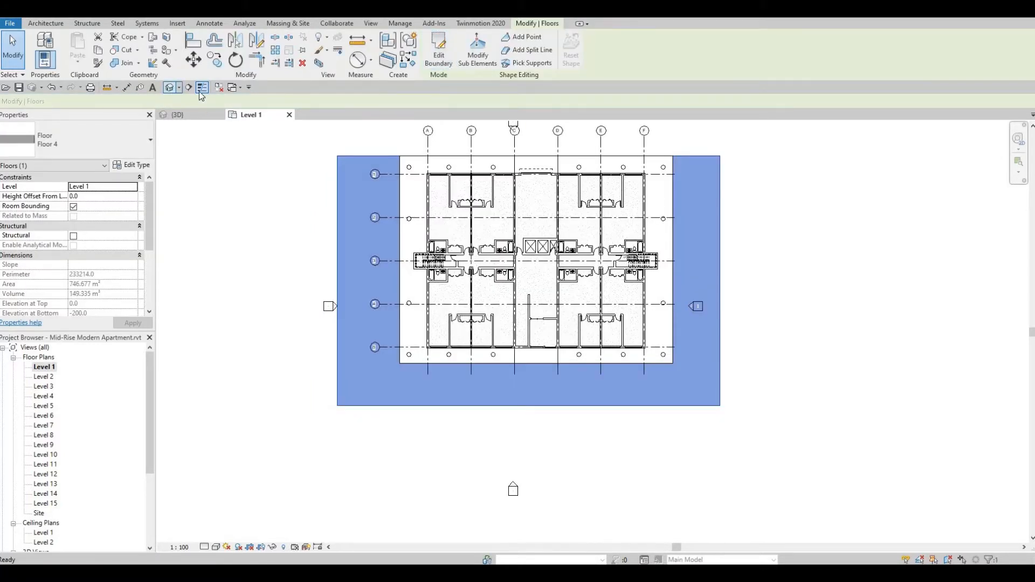
pyautogui.keyDown('shift'); pyautogui.moveTo(563, 273); pyautogui.dragTo(493, 362, button='middle'); pyautogui.keyUp('shift')
pyautogui.click(493, 361)
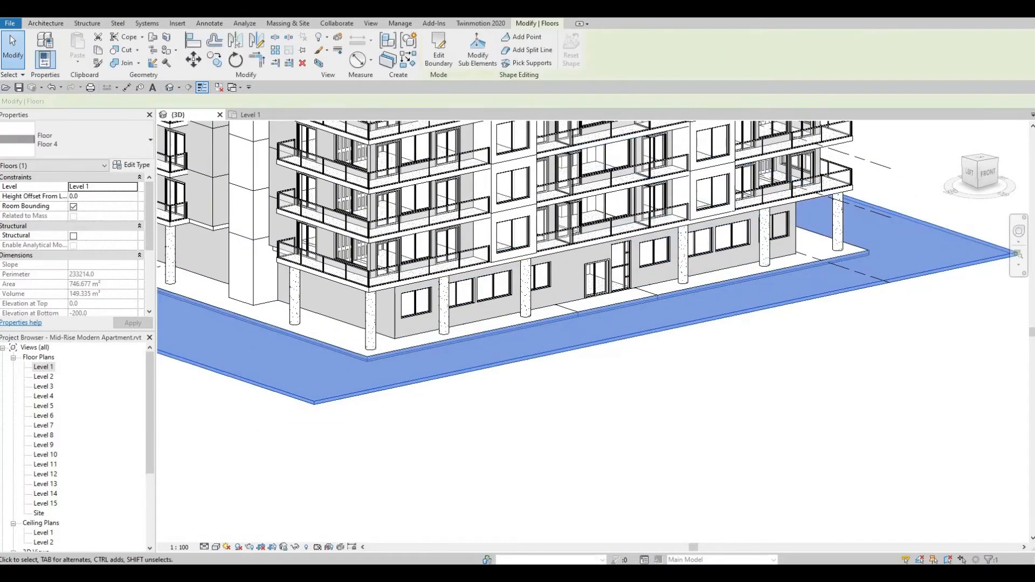
pyautogui.click(86, 196)
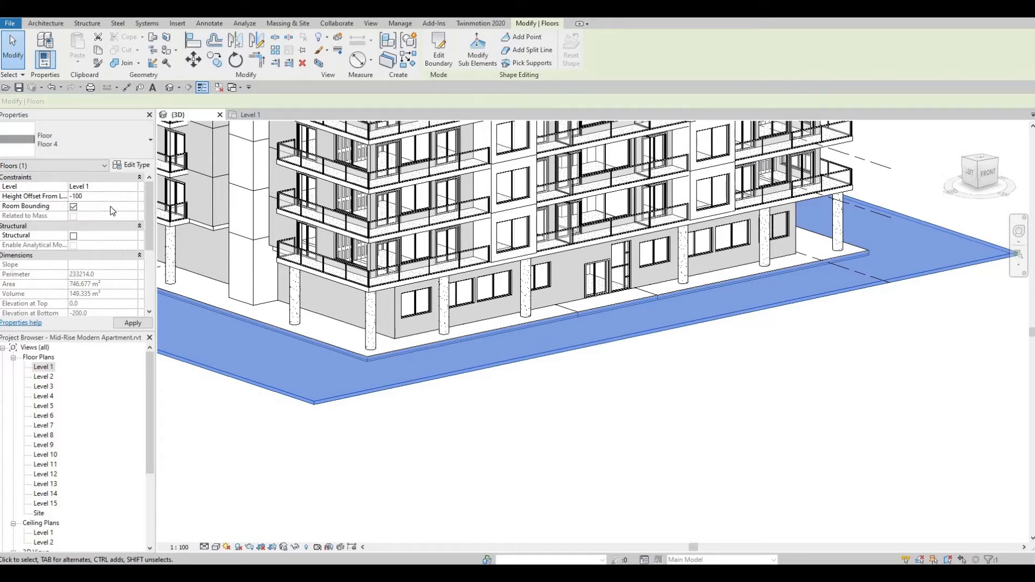
pyautogui.click(134, 323)
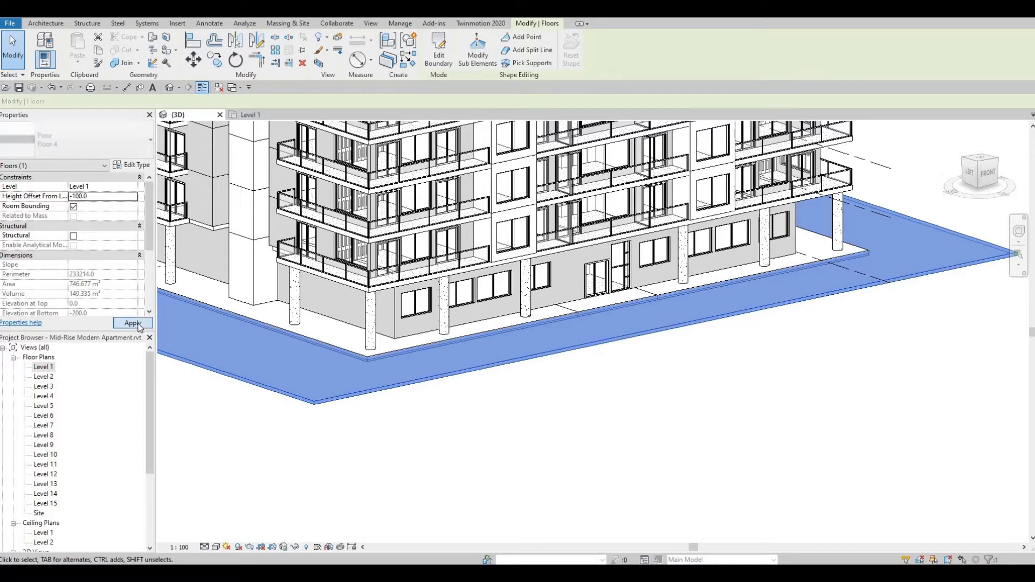
pyautogui.click(467, 380)
# Examine the lowered Floor 4 against the ground slab and front entrance in the 3D view.
pyautogui.scroll(5, 684, 284)
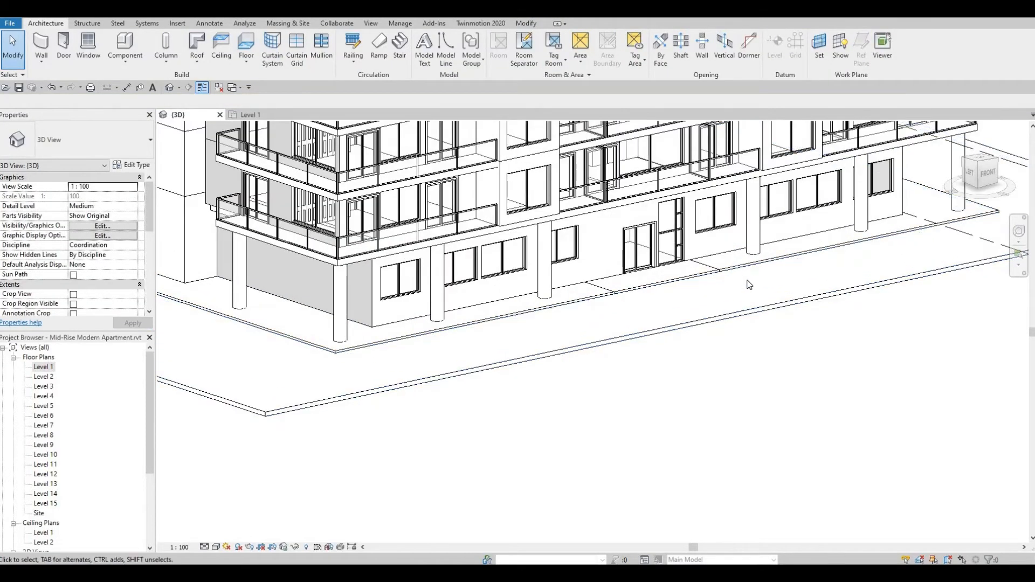
pyautogui.scroll(-2, 806, 314)
pyautogui.scroll(-6, 663, 303)
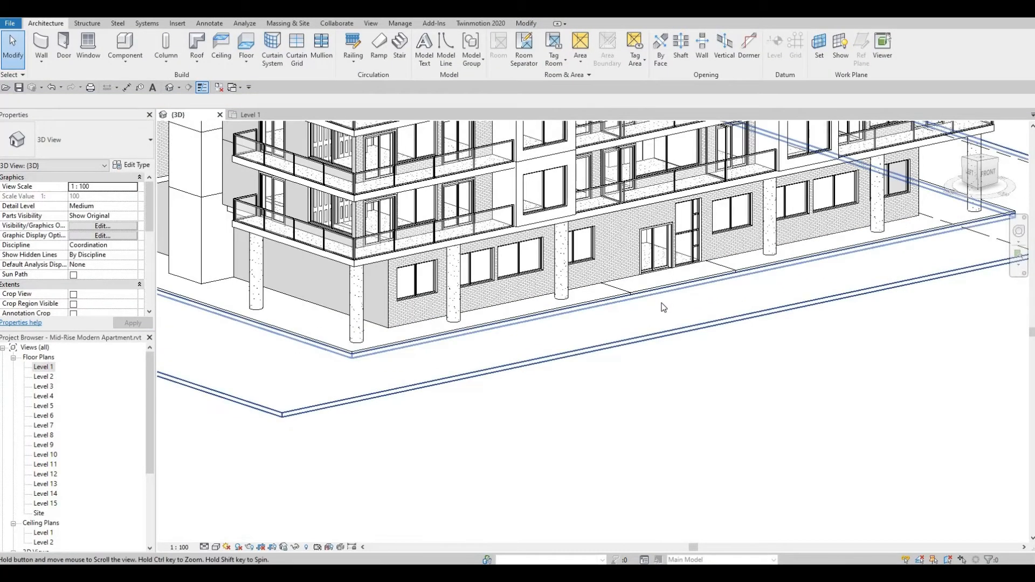
pyautogui.scroll(2, 651, 318)
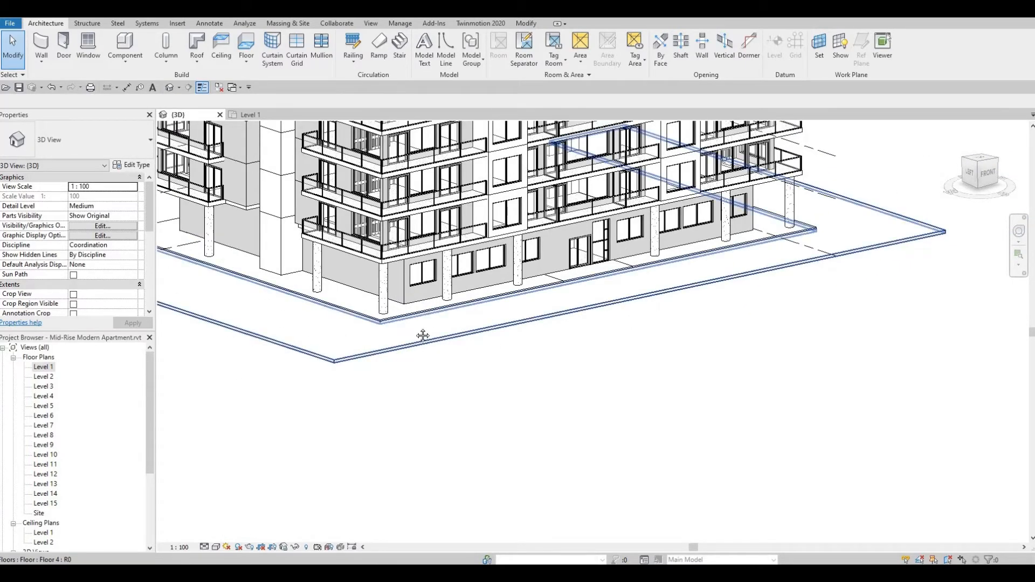
pyautogui.moveTo(397, 358); pyautogui.dragTo(413, 328, button='middle')
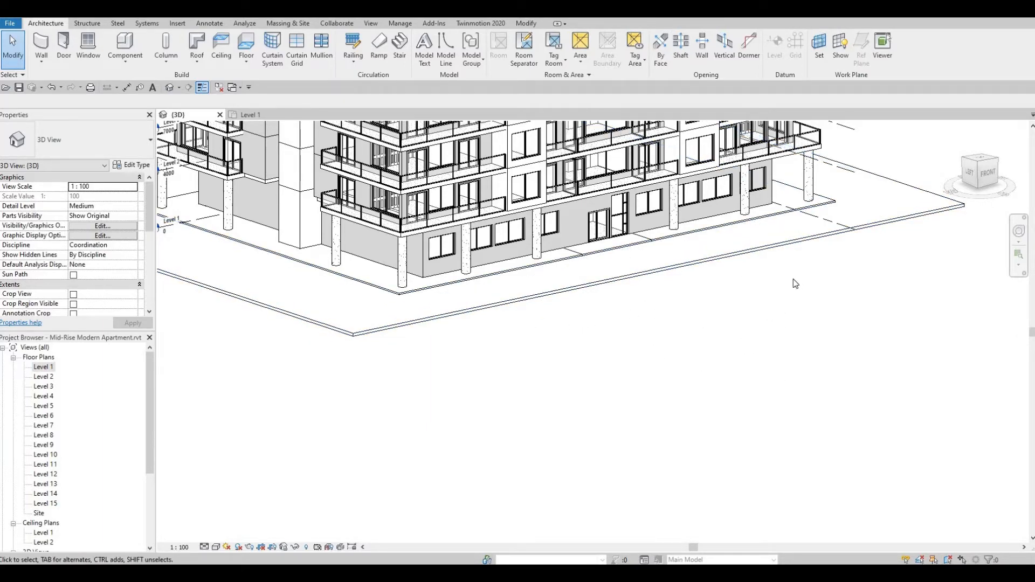
pyautogui.scroll(-1, 725, 309)
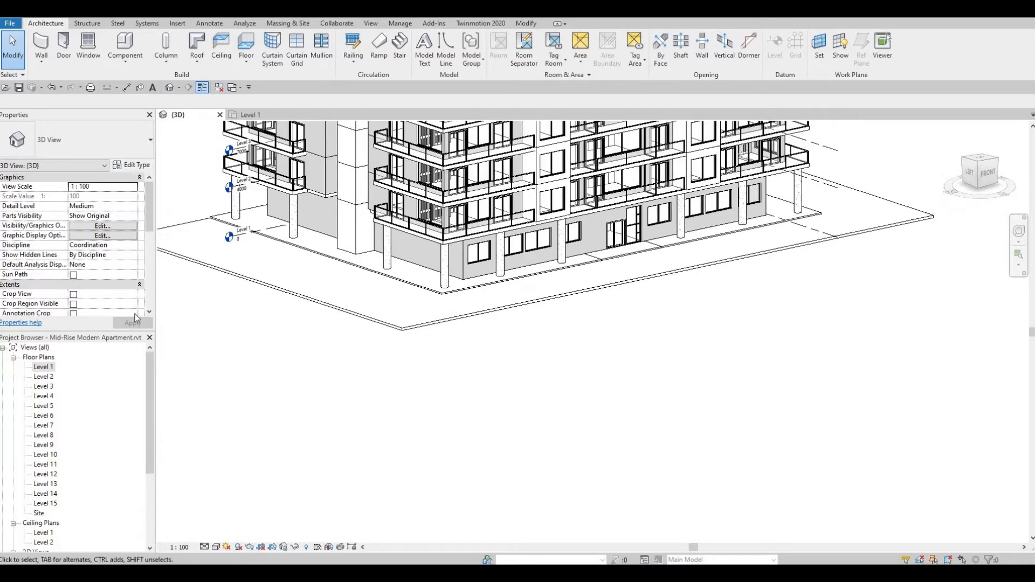
# Edit Floor 4's boundary in the Level 1 plan, moving its outer front edge out to about 19000 mm from the inner front edge.
pyautogui.doubleClick(43, 369)
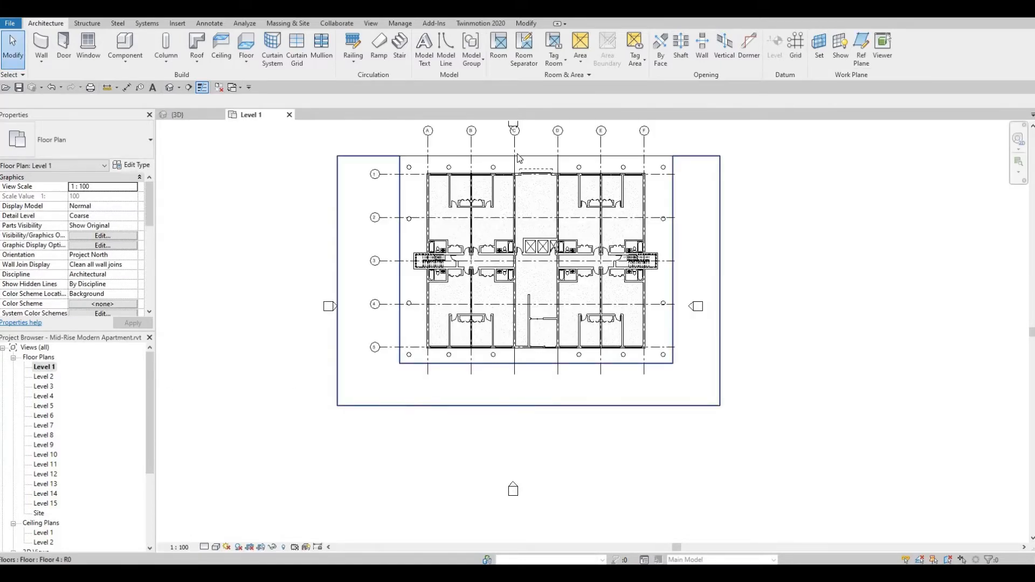
pyautogui.click(412, 406)
pyautogui.click(438, 62)
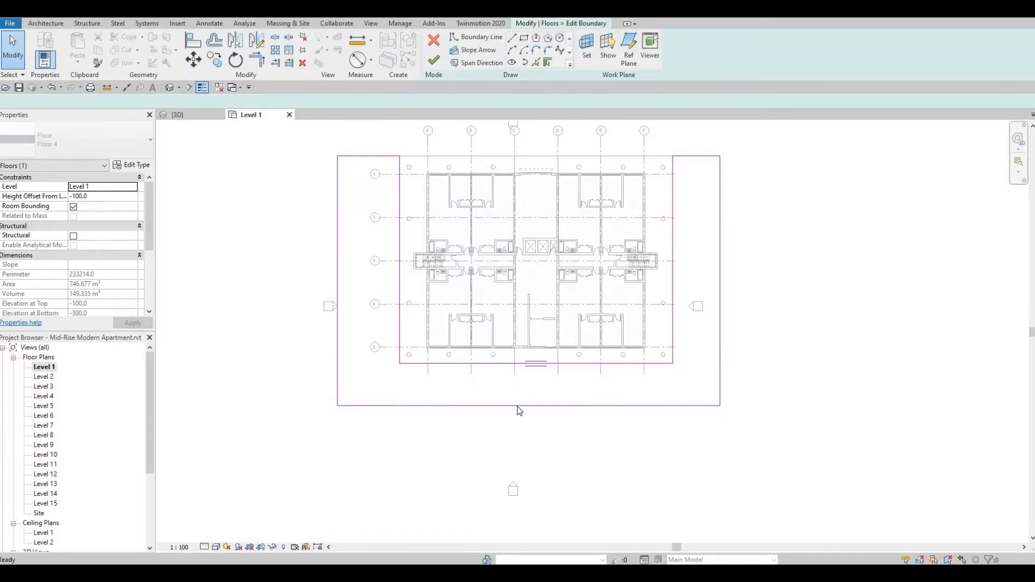
pyautogui.click(520, 412)
pyautogui.moveTo(519, 412); pyautogui.dragTo(523, 474)
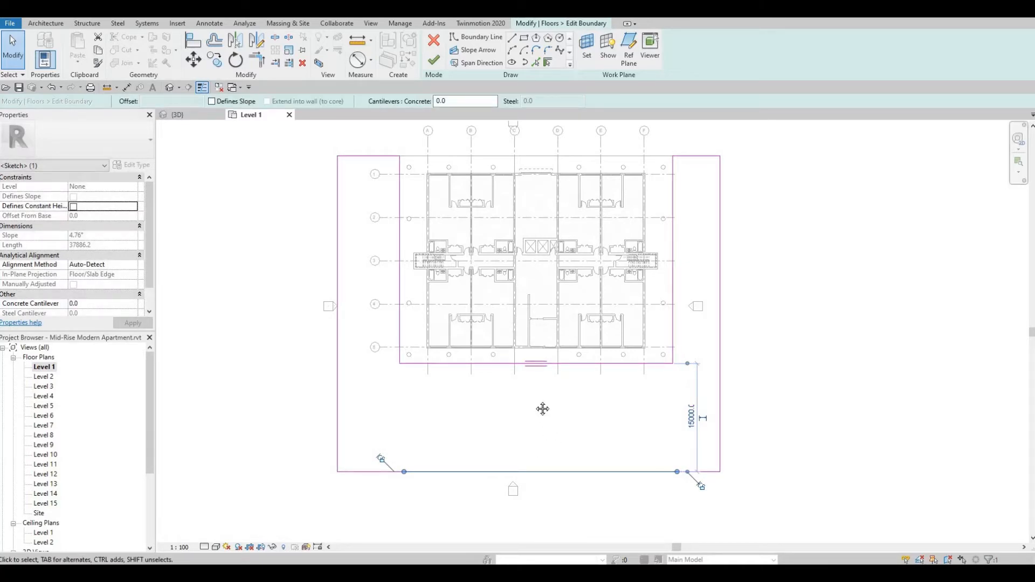
pyautogui.moveTo(549, 446); pyautogui.dragTo(531, 399, button='middle')
pyautogui.moveTo(525, 436); pyautogui.dragTo(521, 420, button='middle')
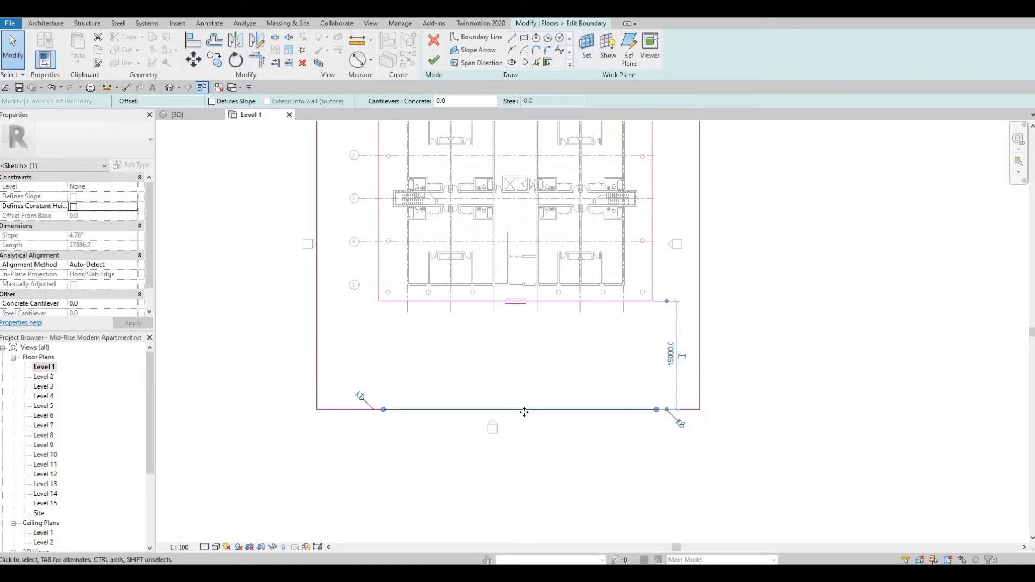
pyautogui.moveTo(526, 425); pyautogui.dragTo(500, 367)
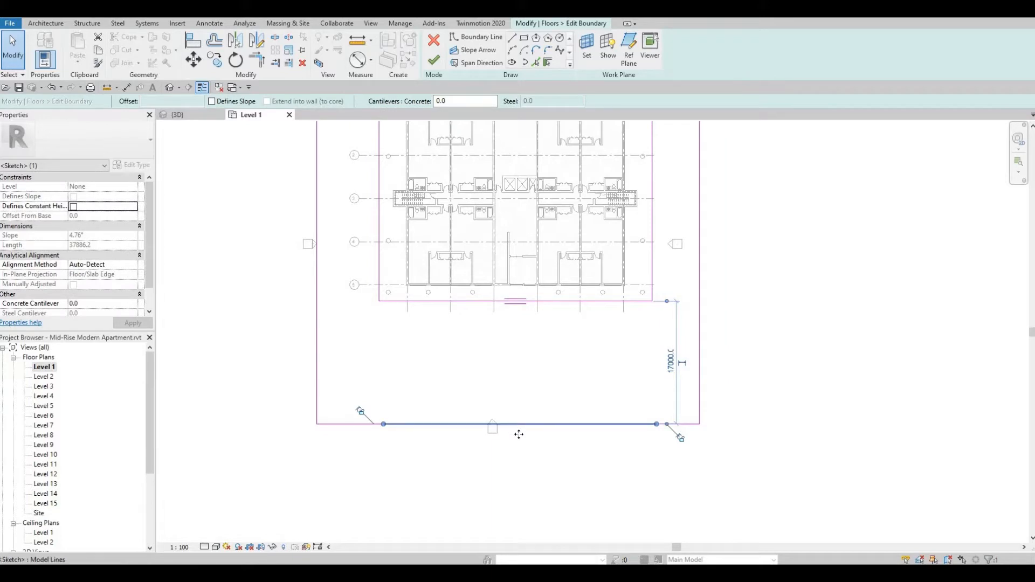
pyautogui.moveTo(520, 426); pyautogui.dragTo(519, 441)
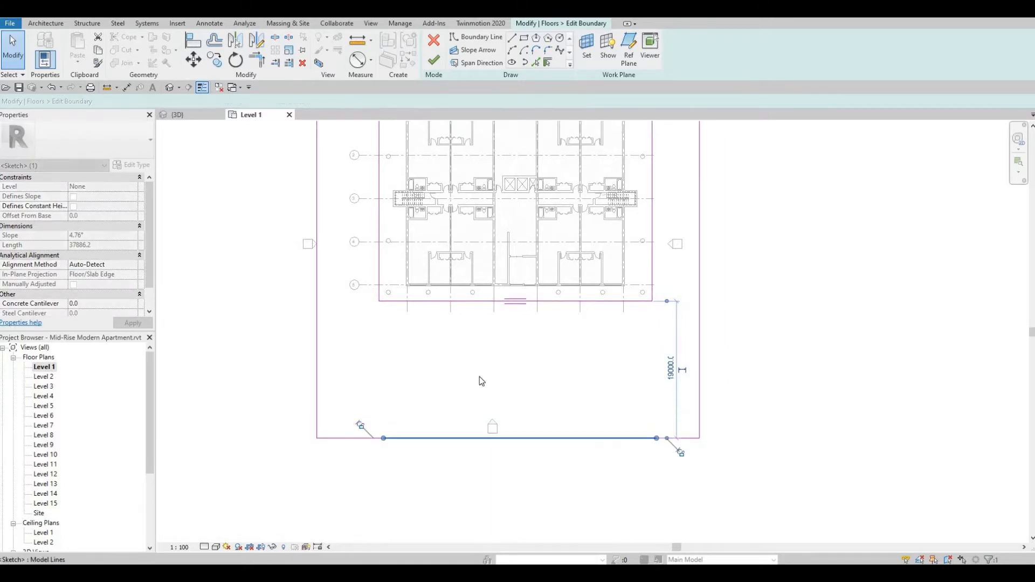
pyautogui.click(248, 212)
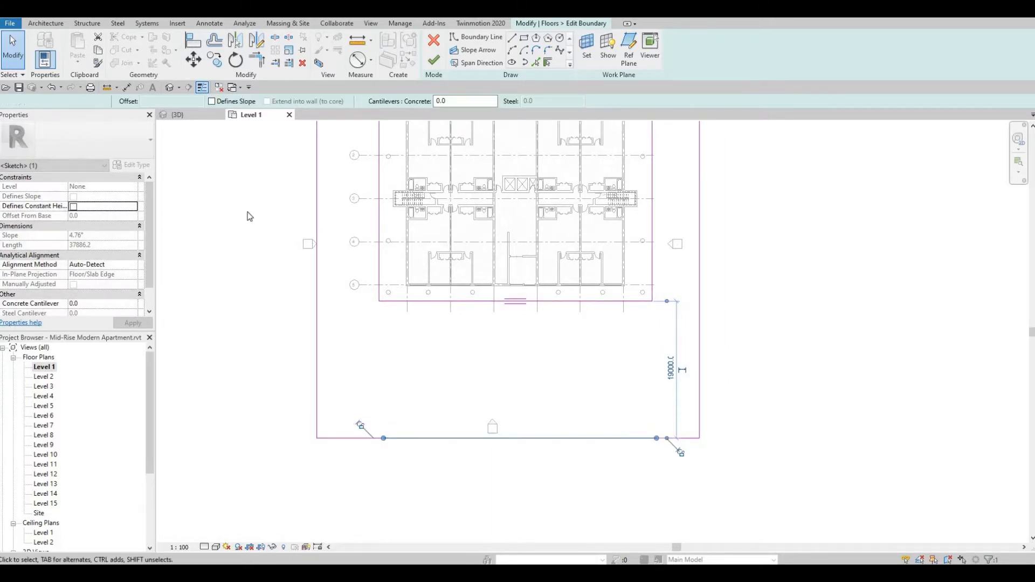
pyautogui.click(434, 59)
pyautogui.press('Escape')
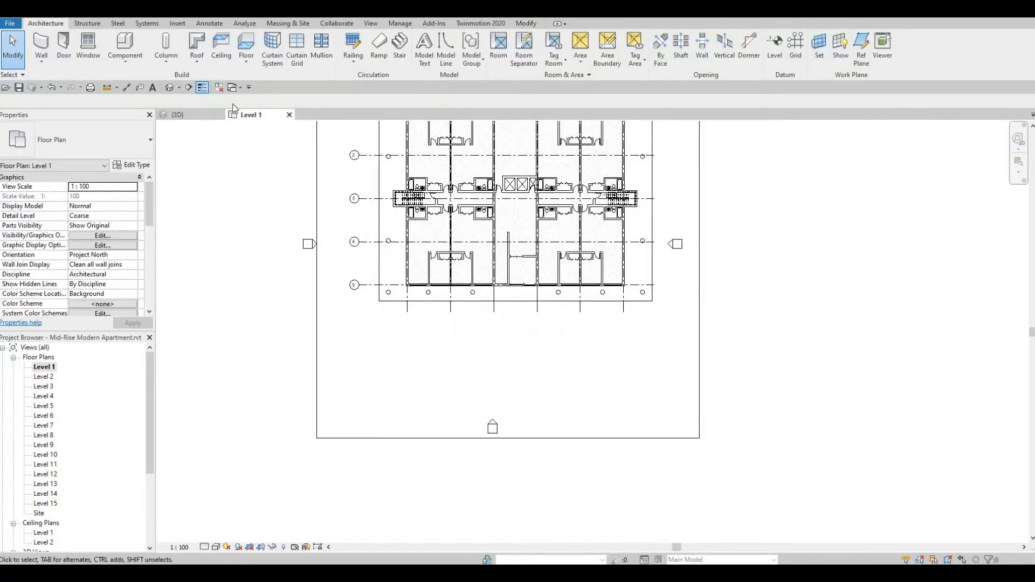
# Examine the deepened front area of Floor 4 around the building in the 3D view.
pyautogui.click(169, 88)
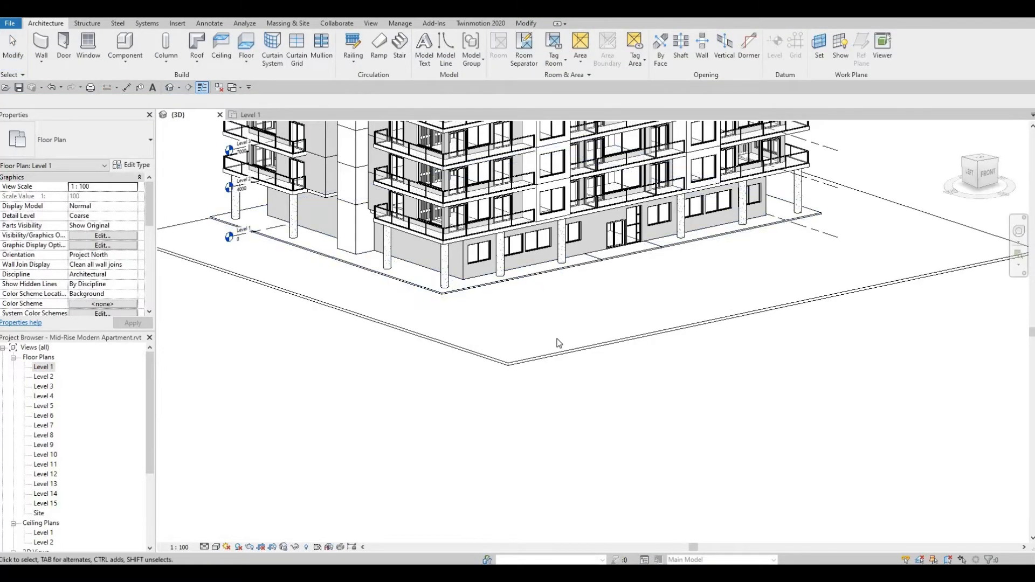
pyautogui.keyDown('shift'); pyautogui.moveTo(554, 384); pyautogui.dragTo(528, 355, button='middle'); pyautogui.keyUp('shift')
pyautogui.scroll(-1, 534, 365)
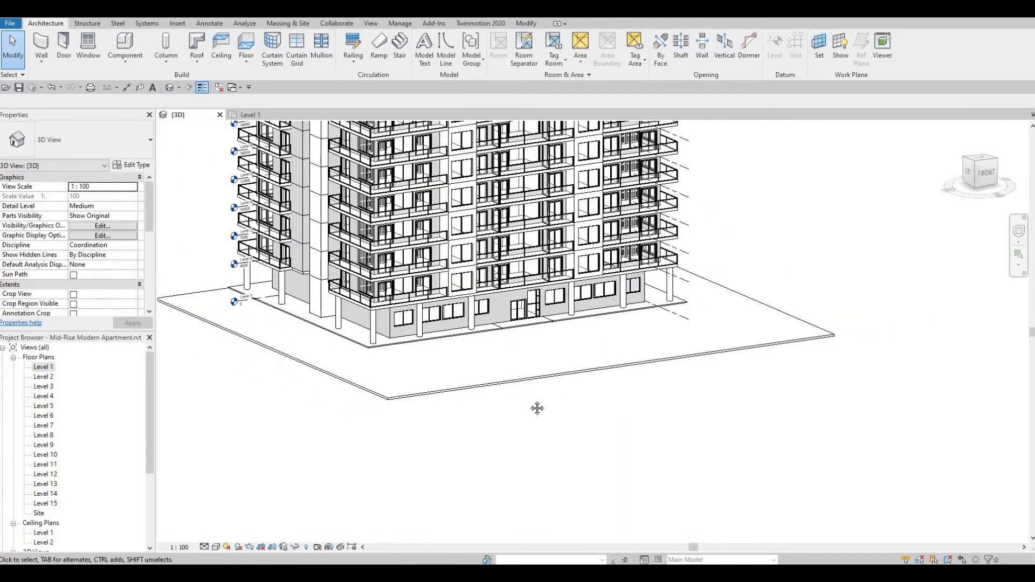
pyautogui.moveTo(536, 409); pyautogui.dragTo(573, 443, button='middle')
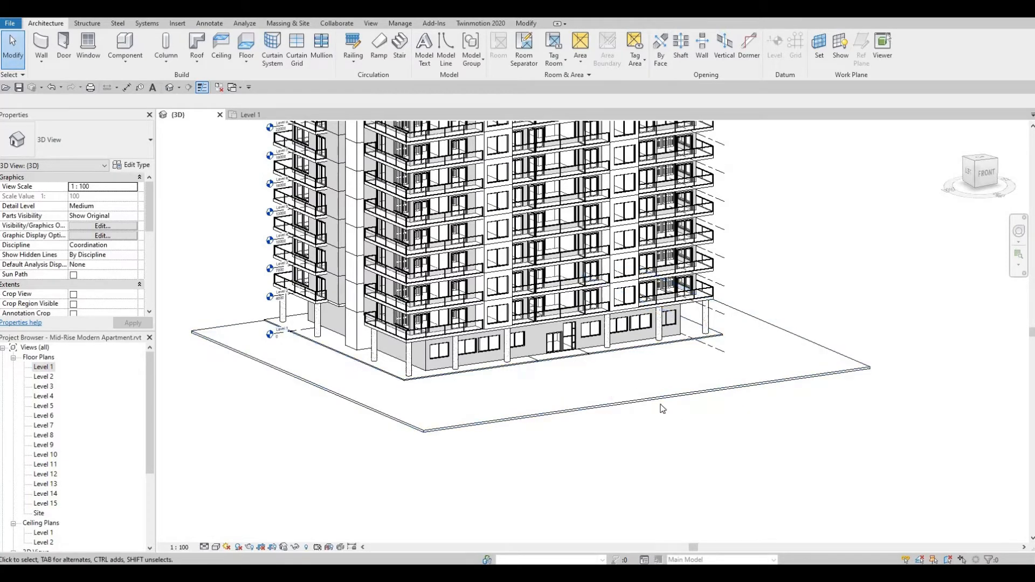
pyautogui.scroll(2, 597, 379)
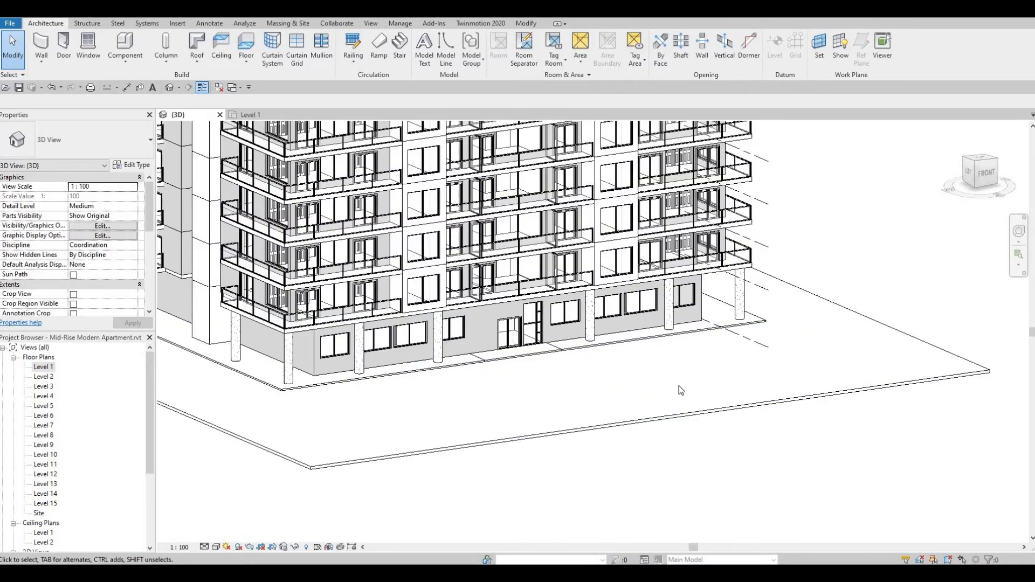
pyautogui.moveTo(741, 407); pyautogui.dragTo(799, 382, button='middle')
pyautogui.scroll(-1, 777, 397)
pyautogui.scroll(1, 836, 350)
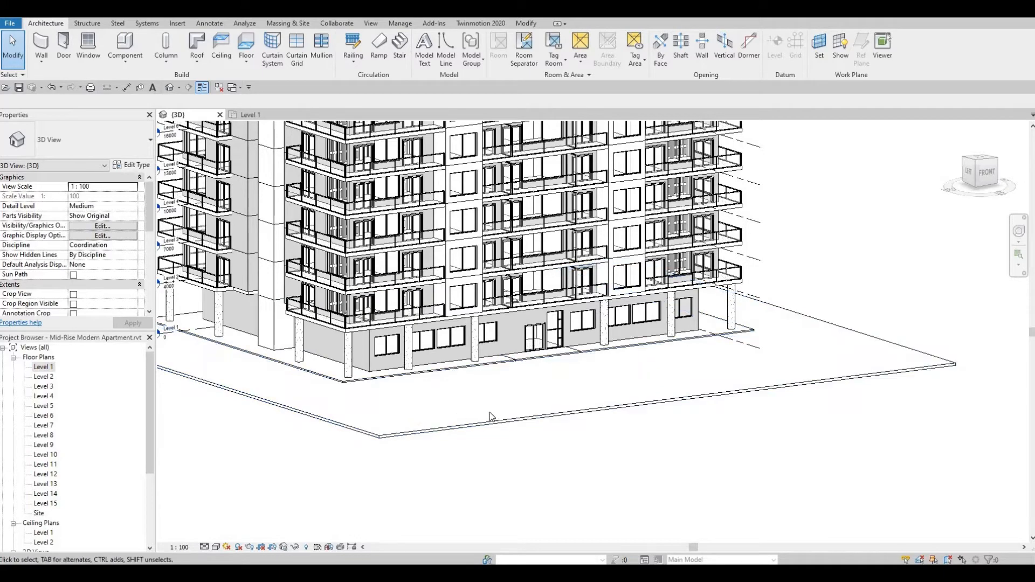
pyautogui.moveTo(491, 417); pyautogui.dragTo(596, 401, button='middle')
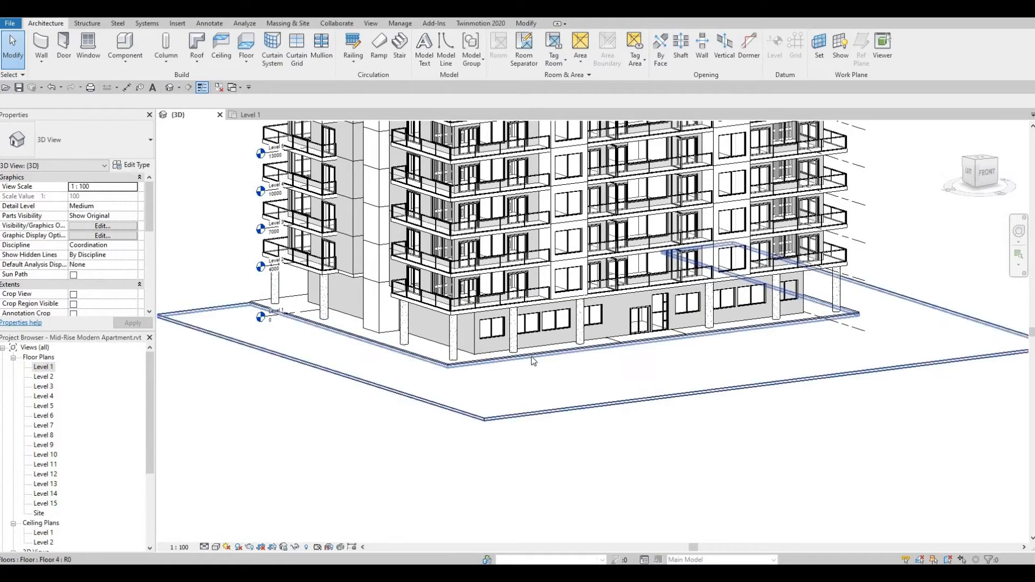
# Select the Floor 3 entrance slabs between grids C and D in the Level 1 plan and check their type properties.
pyautogui.doubleClick(45, 368)
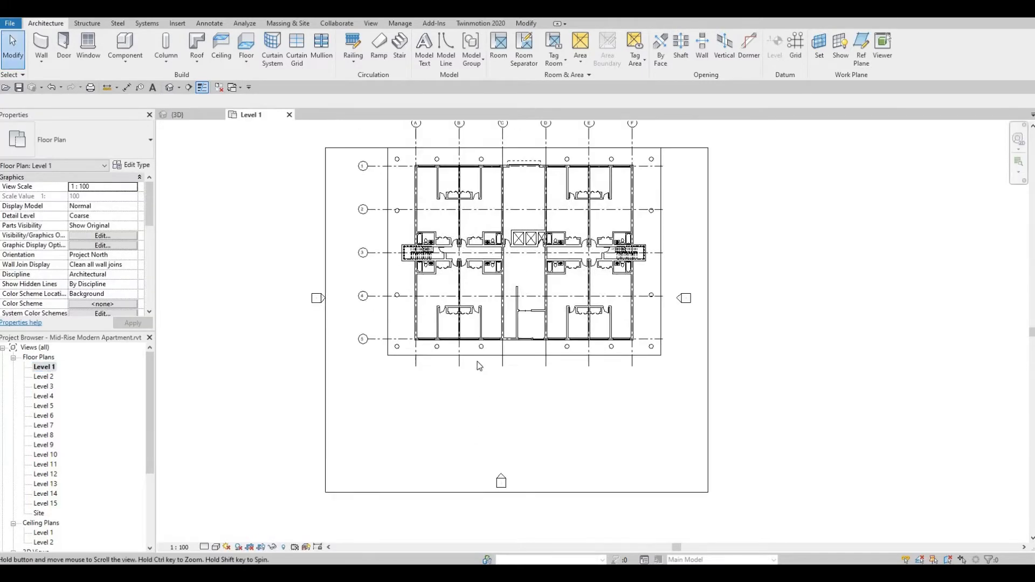
pyautogui.moveTo(507, 382); pyautogui.dragTo(508, 484, button='middle')
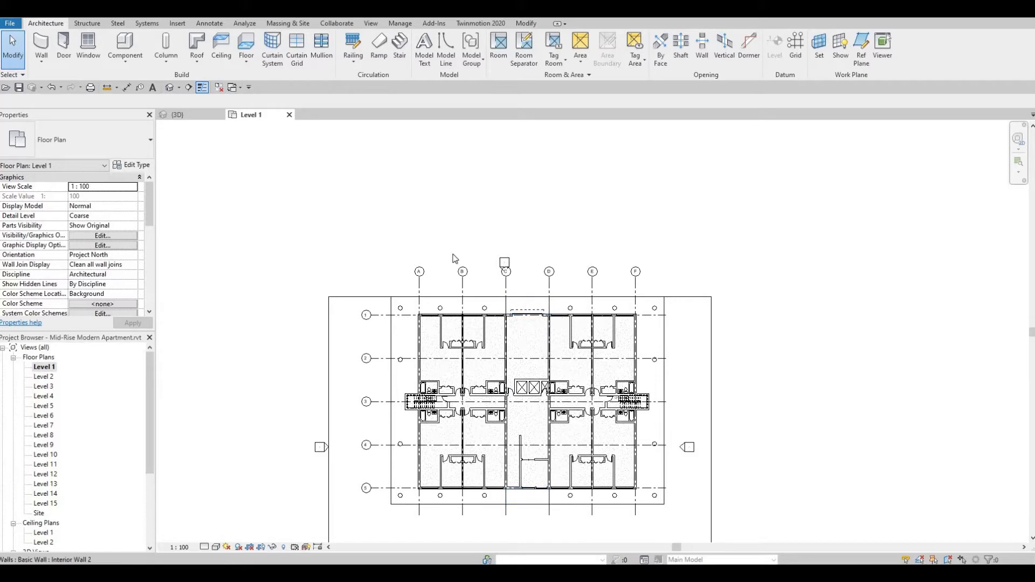
pyautogui.moveTo(482, 305); pyautogui.dragTo(505, 195, button='middle')
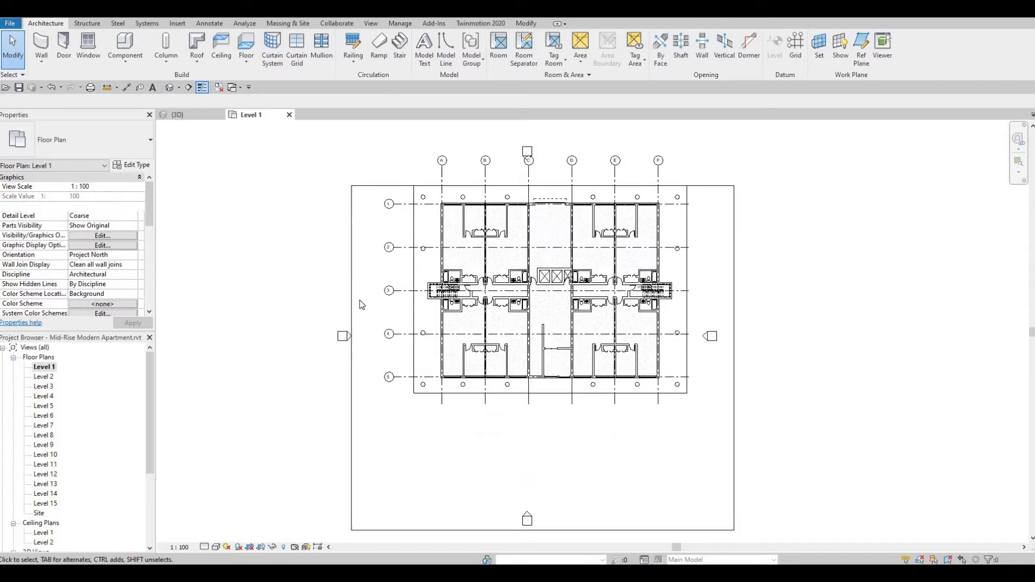
pyautogui.click(528, 187)
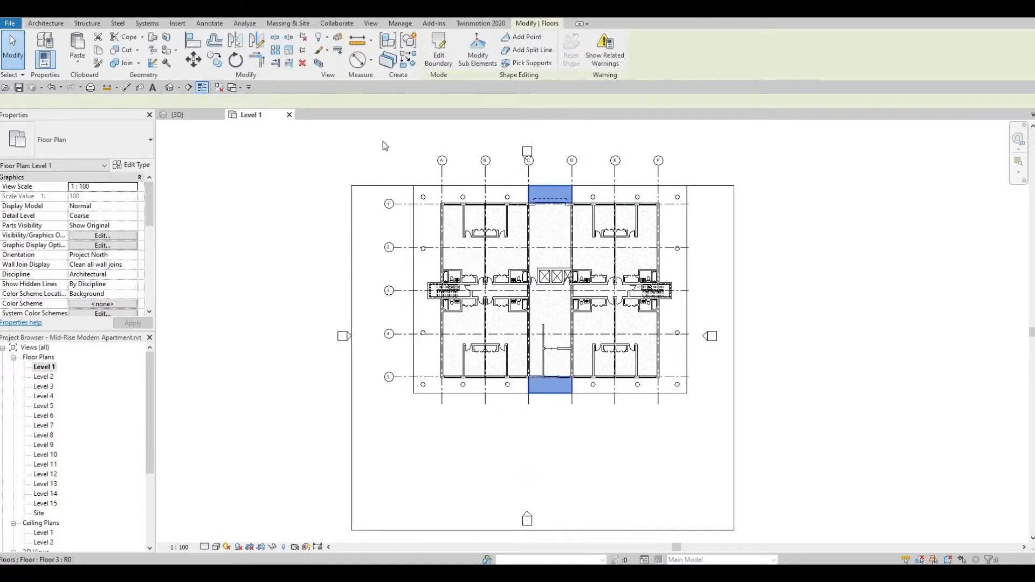
pyautogui.click(139, 167)
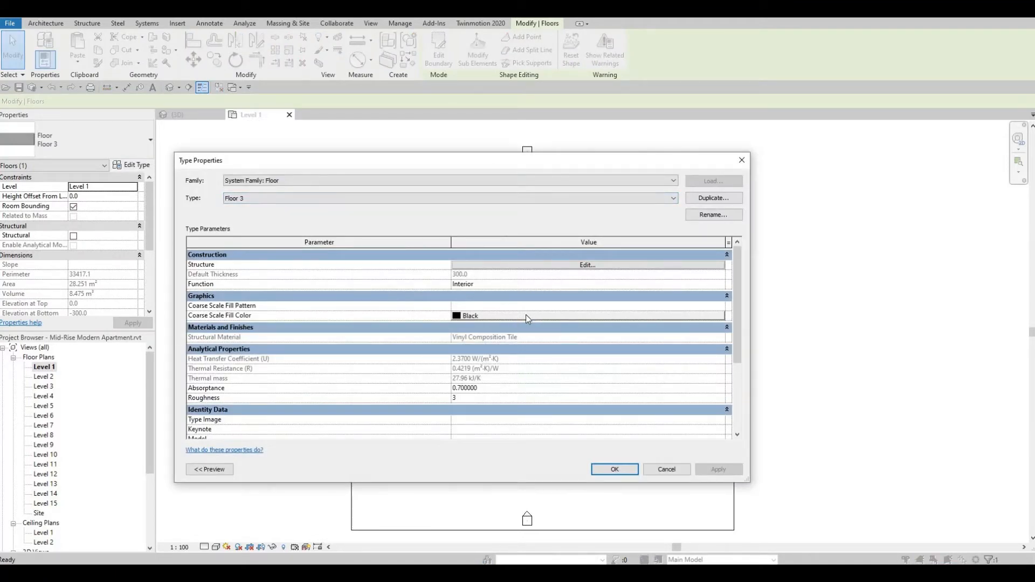
pyautogui.press('Escape')
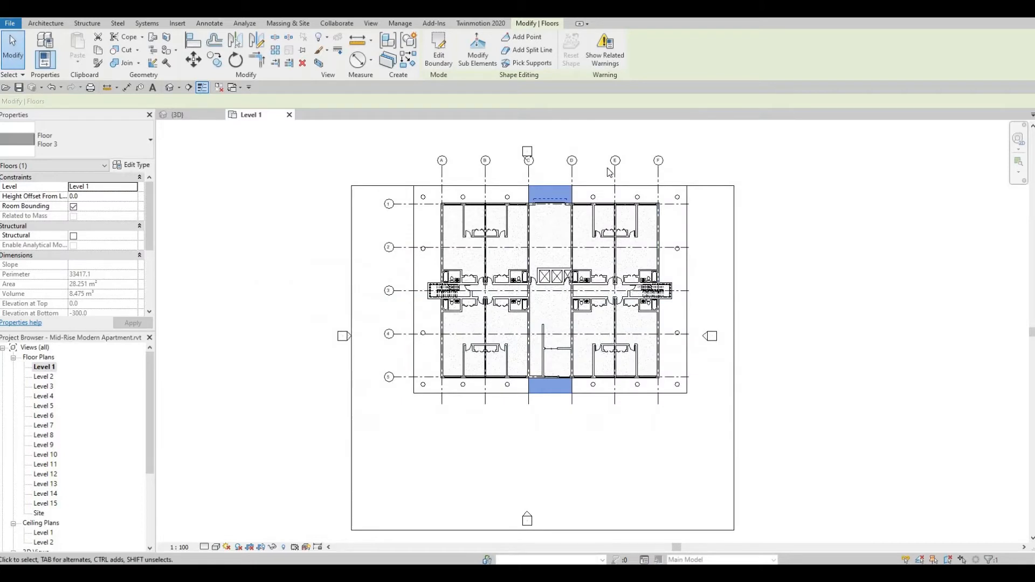
# Edit the Floor 3 boundary and delete the rear entrance rectangle outside grid 1, between grids C and D.
pyautogui.click(439, 51)
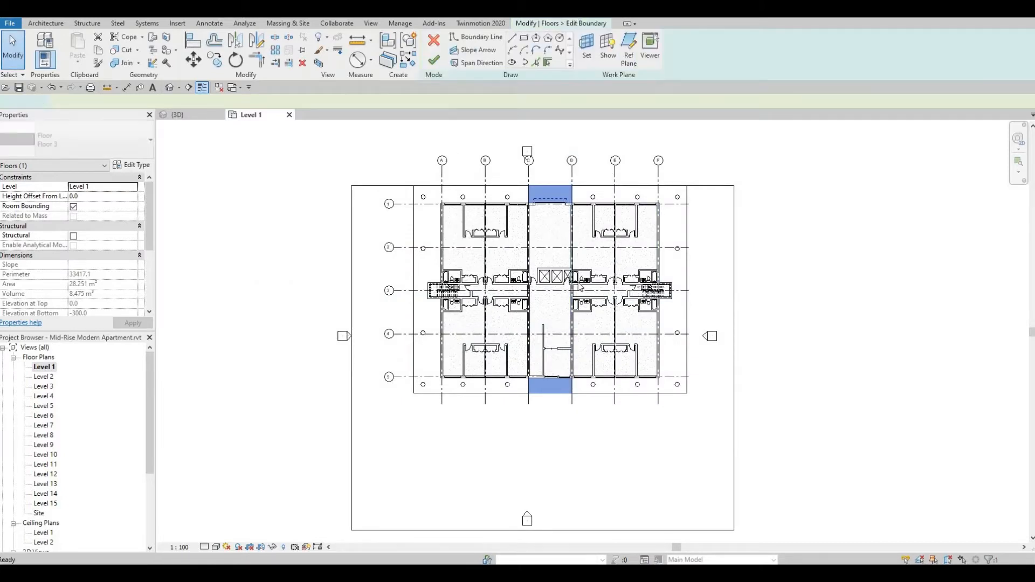
pyautogui.moveTo(569, 201); pyautogui.dragTo(567, 236, button='middle')
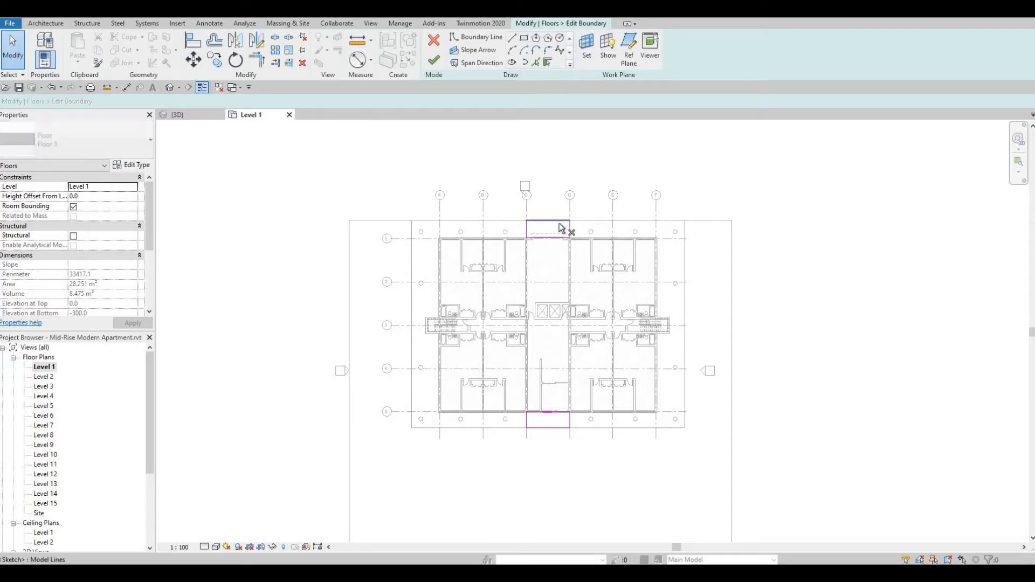
pyautogui.press('d')
pyautogui.press('e')
pyautogui.click(566, 232)
pyautogui.press('Return')
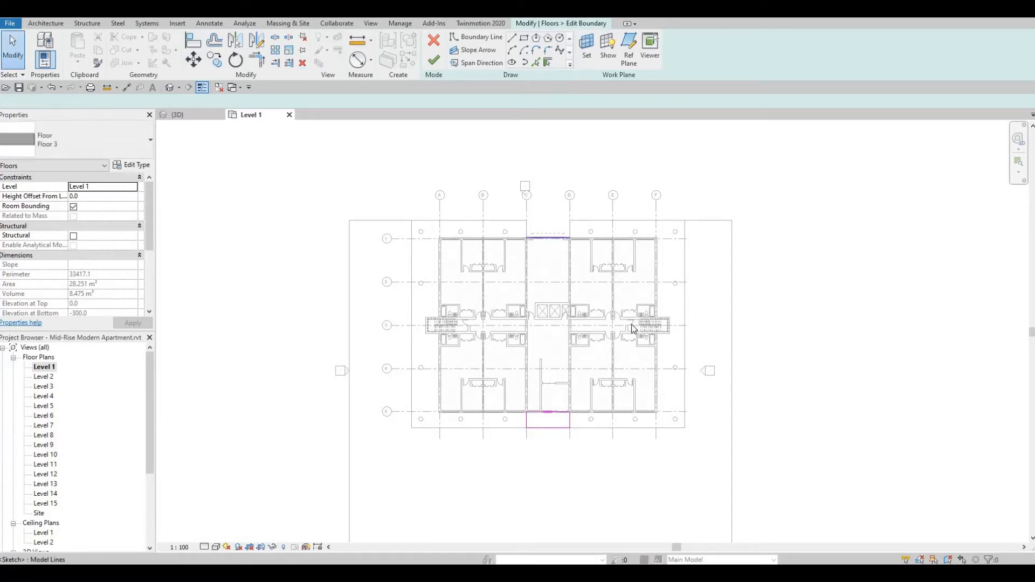
# Sketch a rectangular strip about 4427 mm wide along the full outer side of Floor 4 beyond grid F.
pyautogui.moveTo(631, 358); pyautogui.dragTo(623, 333, button='middle')
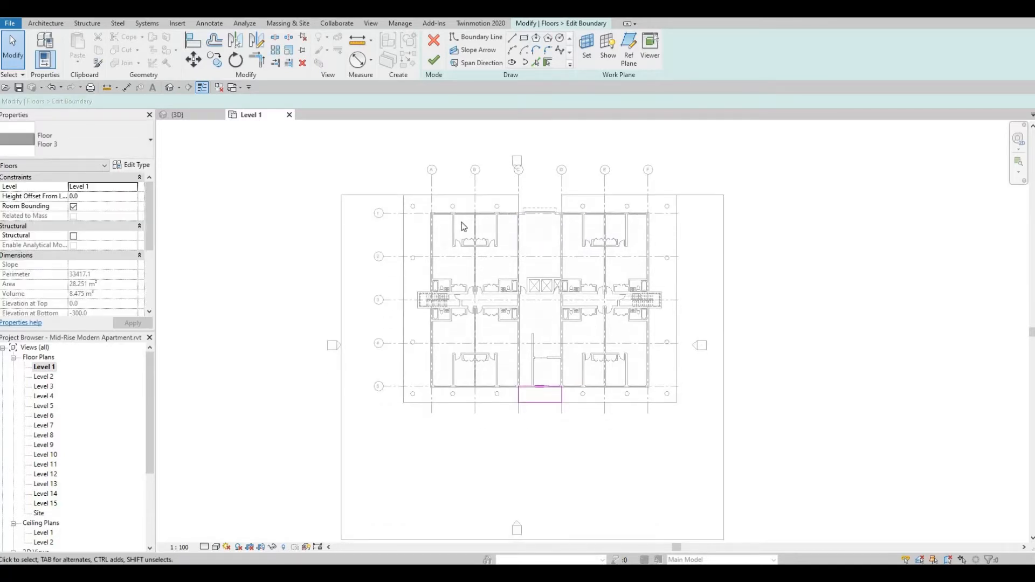
pyautogui.click(512, 37)
pyautogui.click(724, 195)
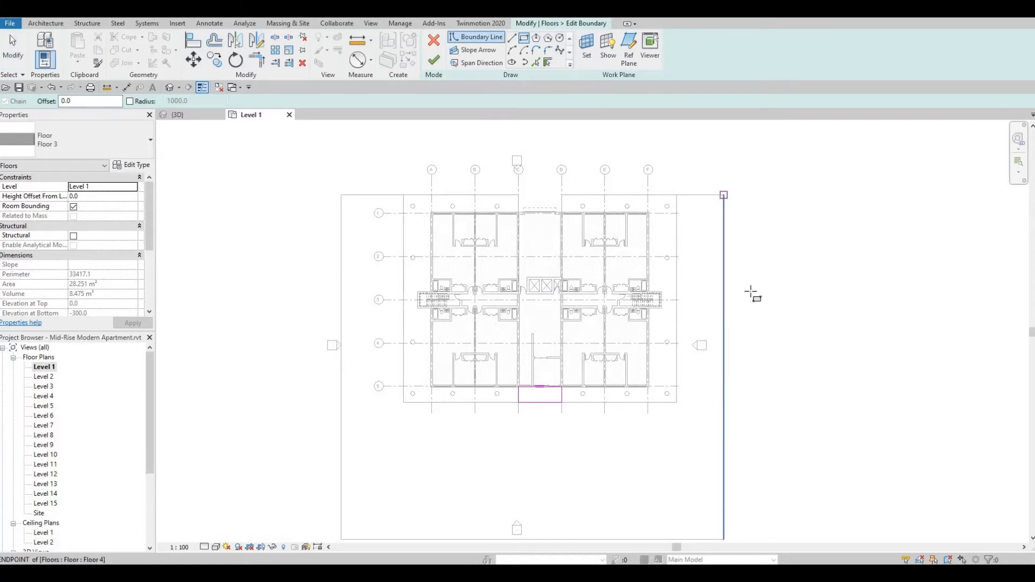
pyautogui.scroll(1, 764, 333)
pyautogui.moveTo(747, 354); pyautogui.dragTo(726, 243, button='middle')
pyautogui.scroll(-1, 727, 243)
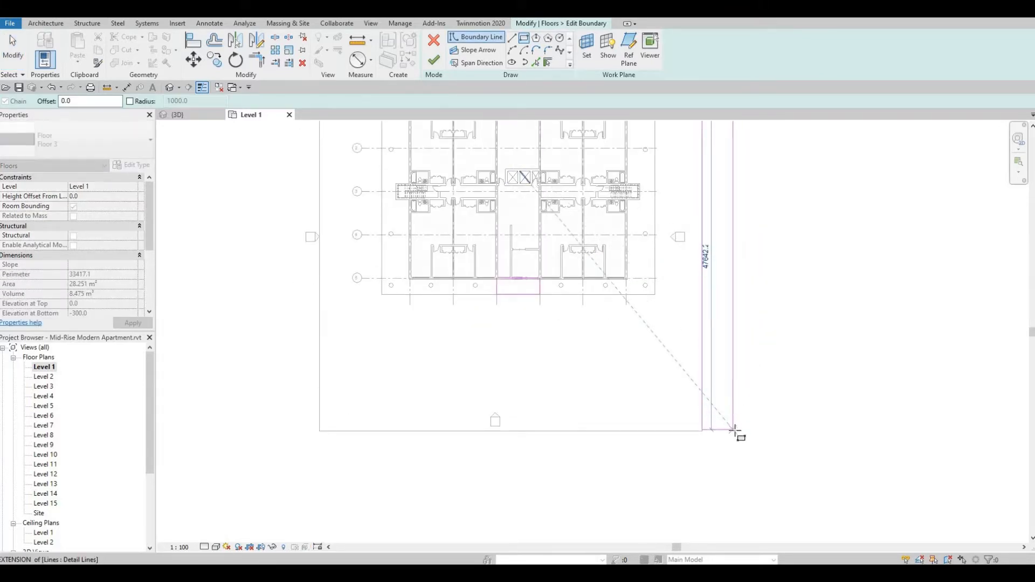
# Sketch a matching rectangular strip about 47813 mm long along Floor 4's outer side beyond grid A.
pyautogui.moveTo(497, 374); pyautogui.dragTo(548, 451, button='middle')
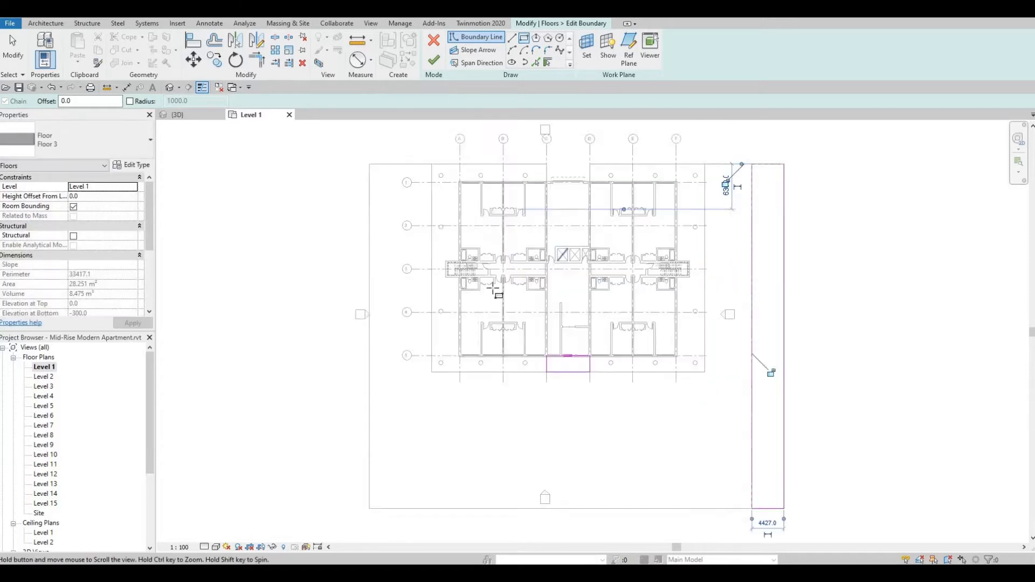
pyautogui.moveTo(492, 289); pyautogui.dragTo(589, 353, button='middle')
pyautogui.click(455, 246)
pyautogui.moveTo(437, 430); pyautogui.dragTo(451, 250, button='middle')
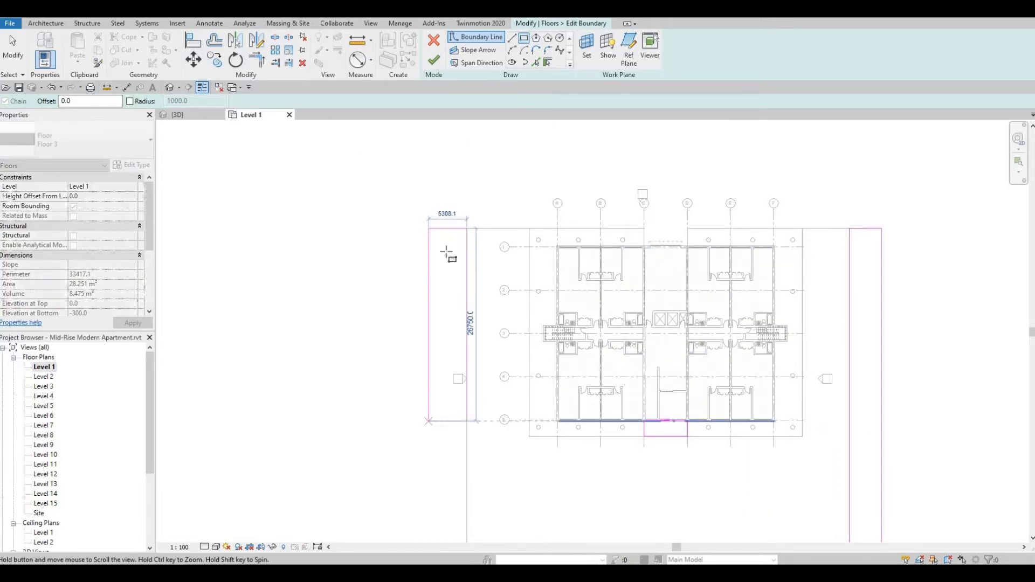
pyautogui.click(441, 380)
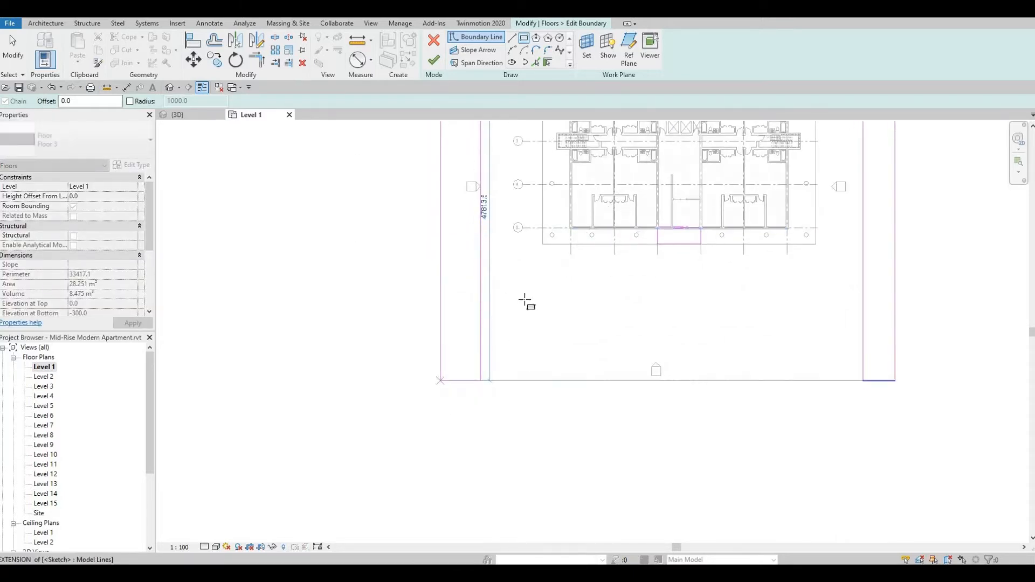
pyautogui.moveTo(492, 330); pyautogui.dragTo(493, 393, button='middle')
pyautogui.press('Escape')
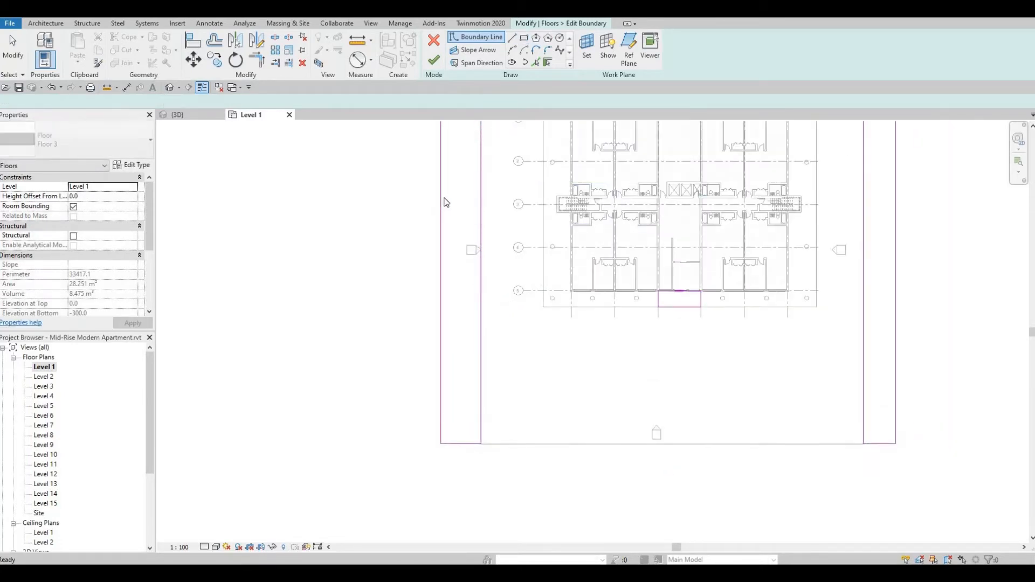
# Move the outer edges of both side strips inward to narrow them.
pyautogui.moveTo(444, 201); pyautogui.dragTo(440, 232, button='middle')
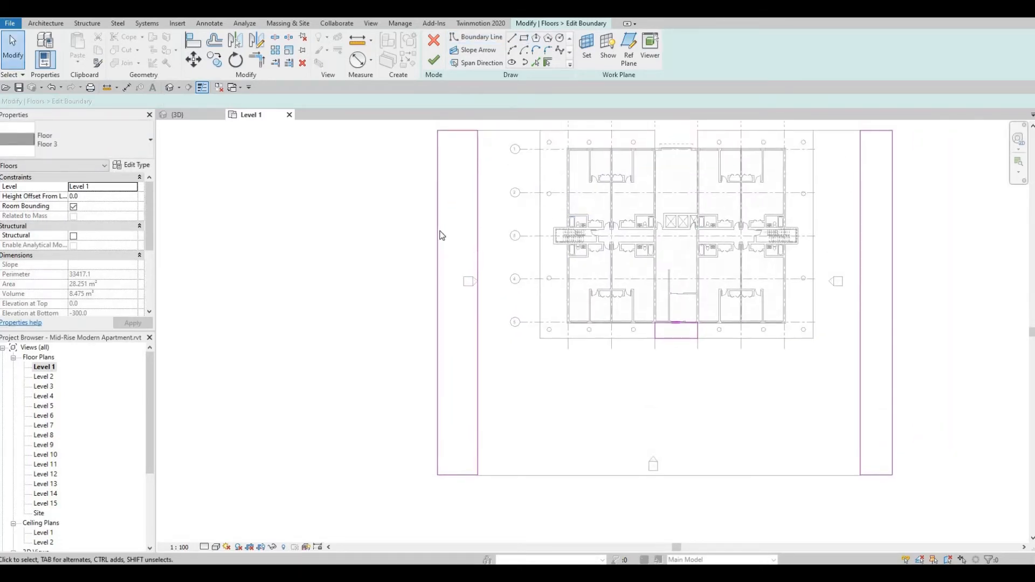
pyautogui.click(440, 235)
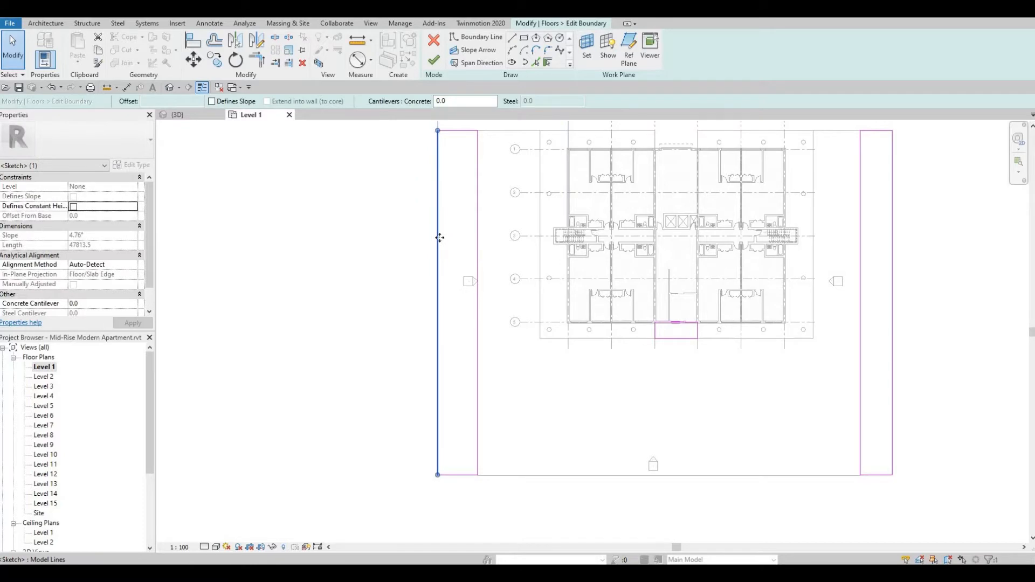
pyautogui.moveTo(440, 237); pyautogui.dragTo(455, 238)
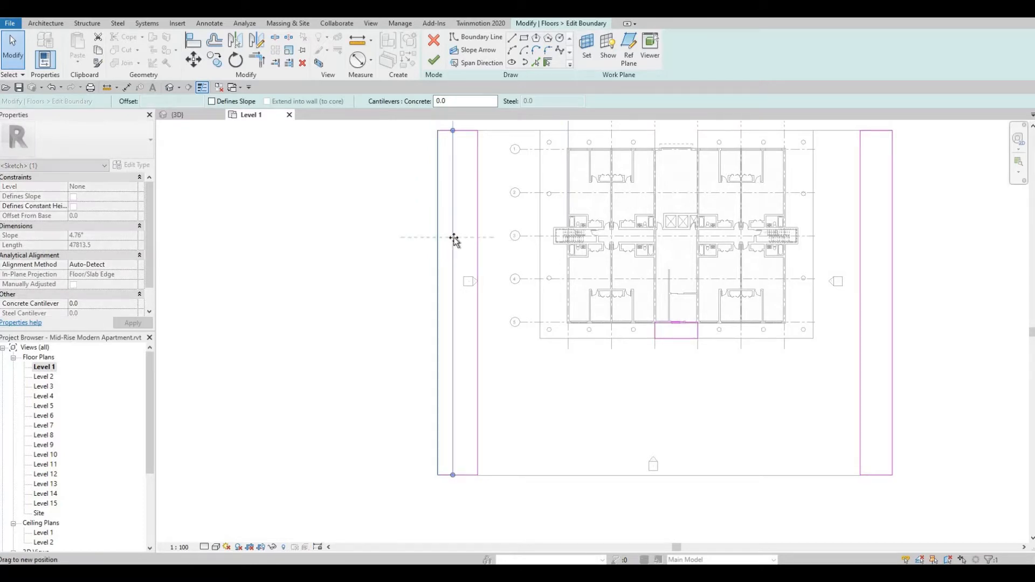
pyautogui.click(892, 241)
pyautogui.click(893, 241)
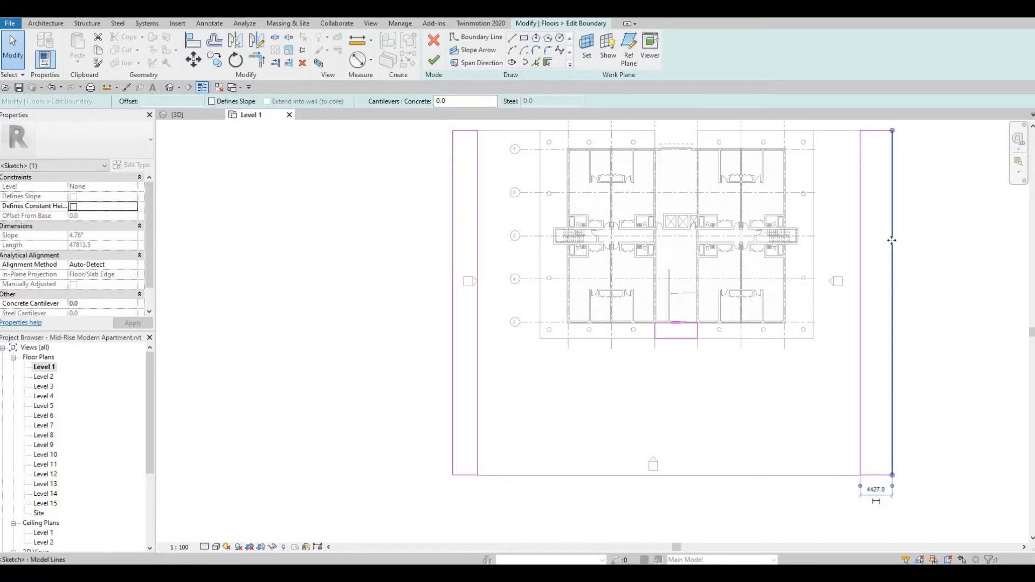
pyautogui.moveTo(884, 244); pyautogui.dragTo(891, 244)
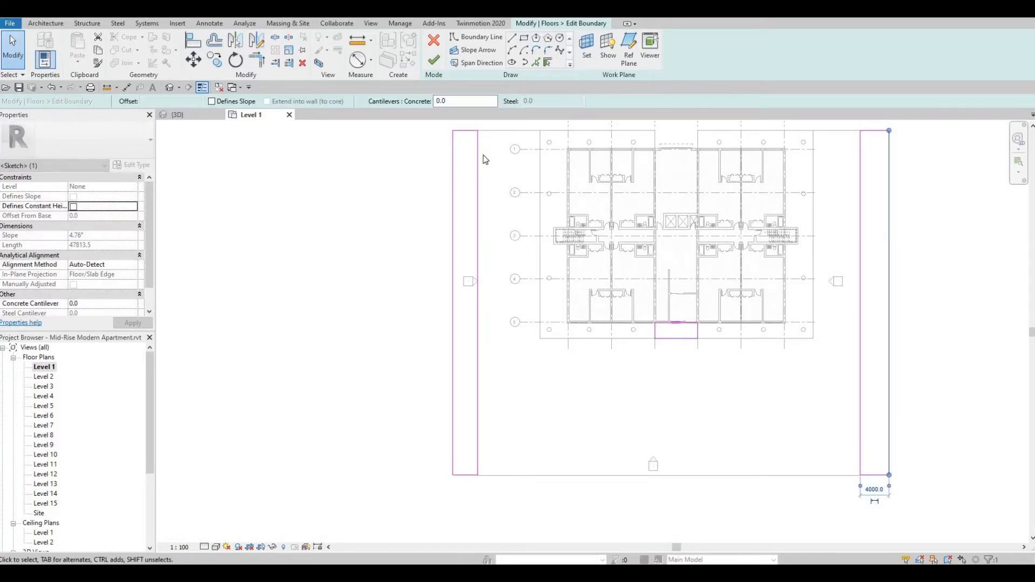
# Sketch a rectangular strip about 6000 mm deep beyond Floor 4's outer edge on the grid 5 side, spanning both side strips.
pyautogui.click(453, 475)
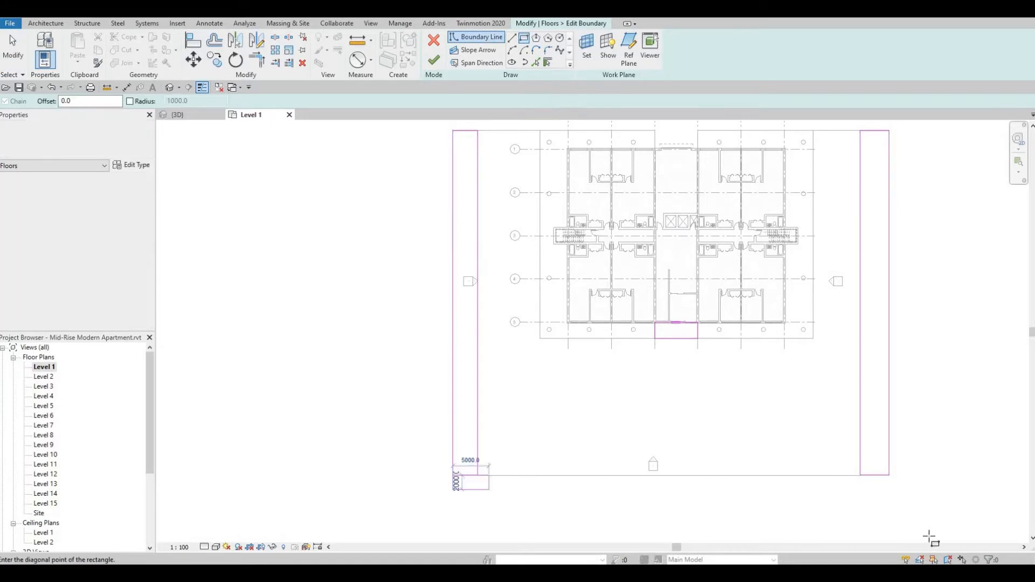
pyautogui.click(905, 519)
pyautogui.press('Escape')
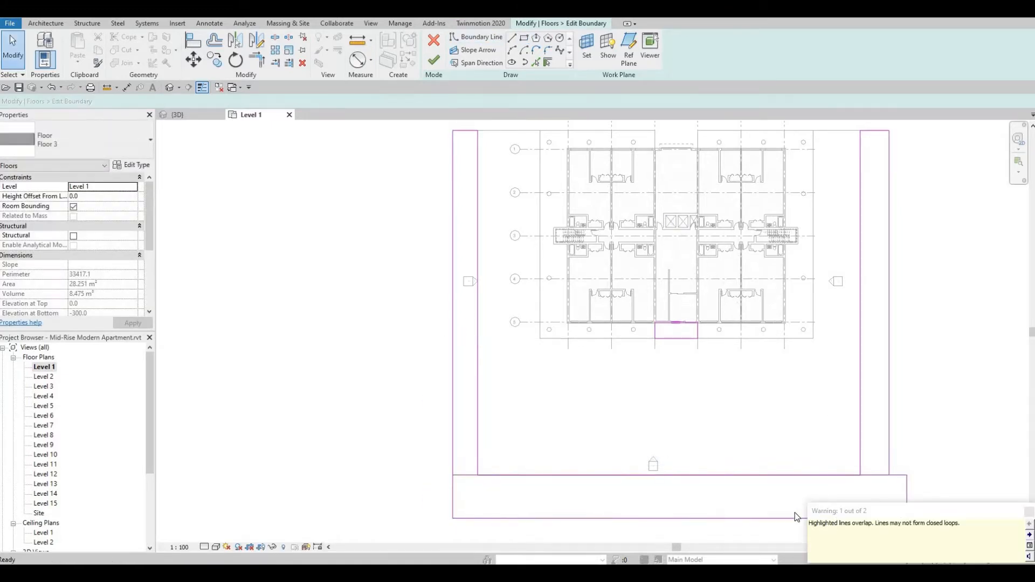
# Align the new strip's short end beyond grid F with the outer edge of the adjoining side strip.
pyautogui.press('a')
pyautogui.press('l')
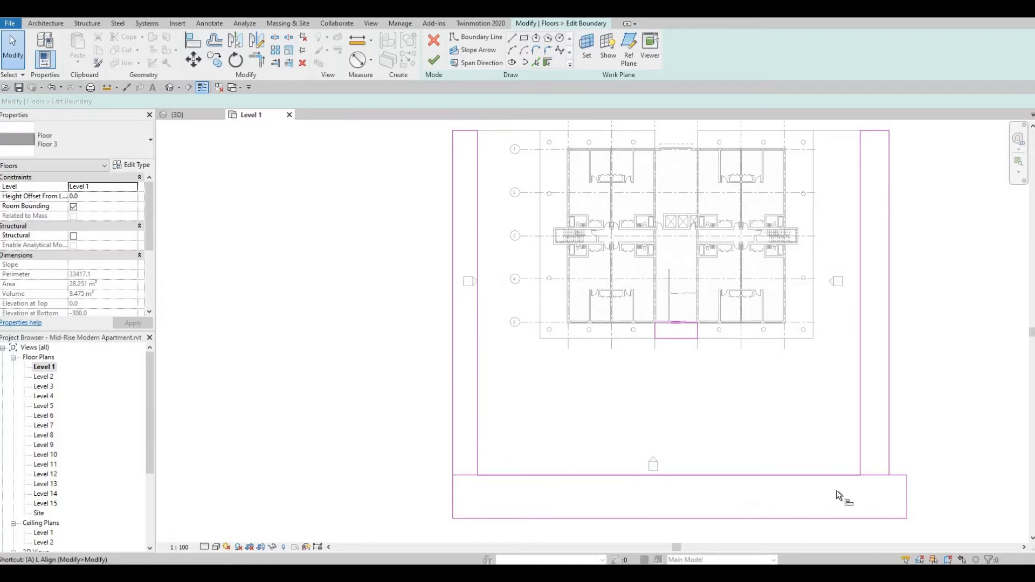
pyautogui.click(890, 408)
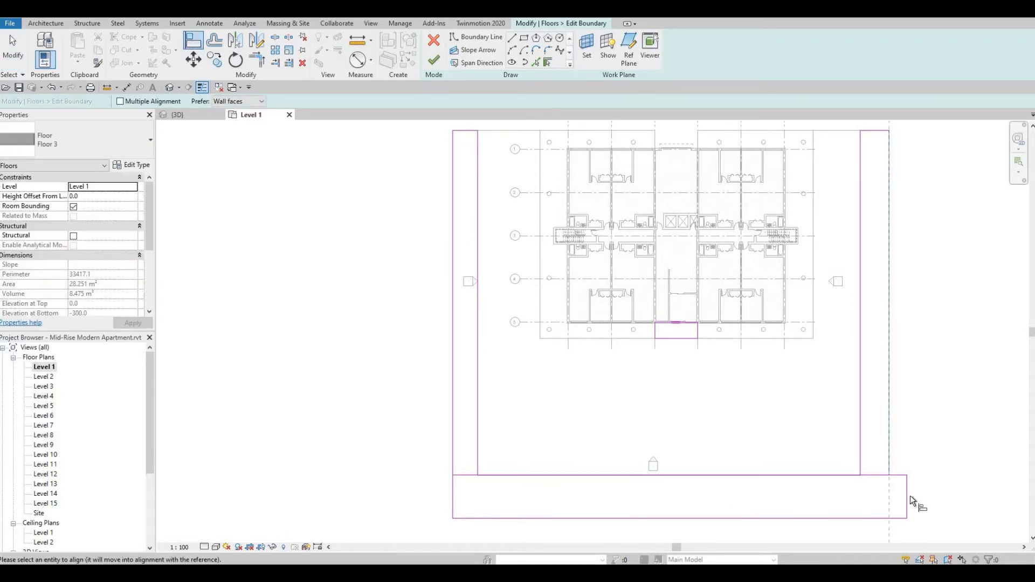
pyautogui.click(909, 497)
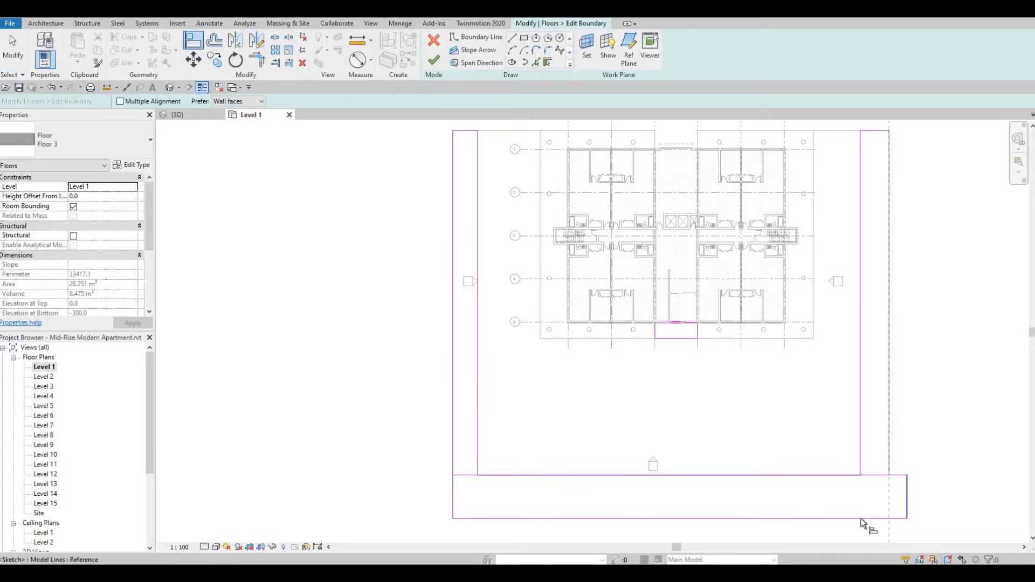
pyautogui.press('Escape')
# Move the outer long edge of the strip beyond grid 5 inward to make it 5000 mm deep.
pyautogui.click(803, 518)
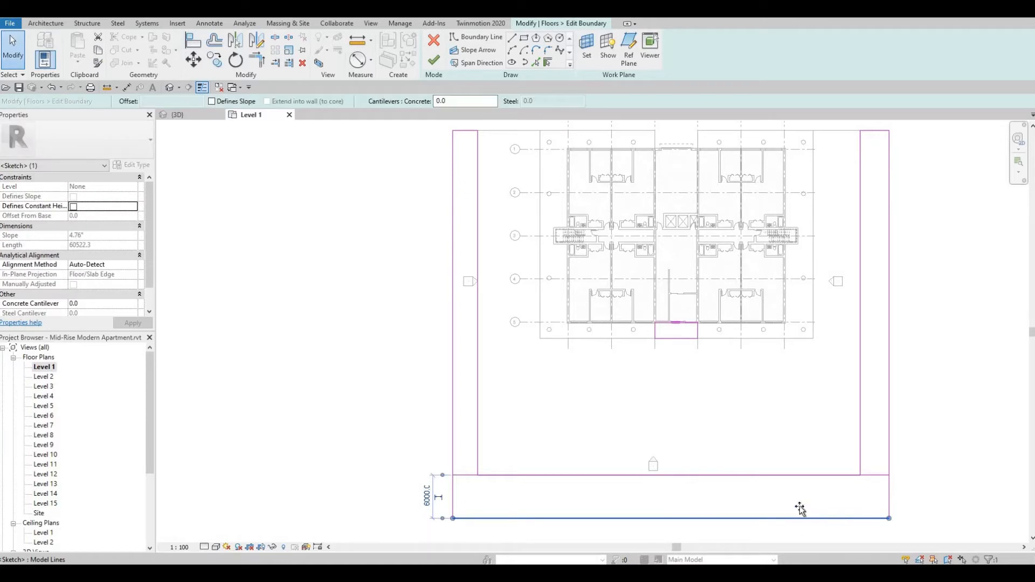
pyautogui.moveTo(802, 510); pyautogui.dragTo(829, 499)
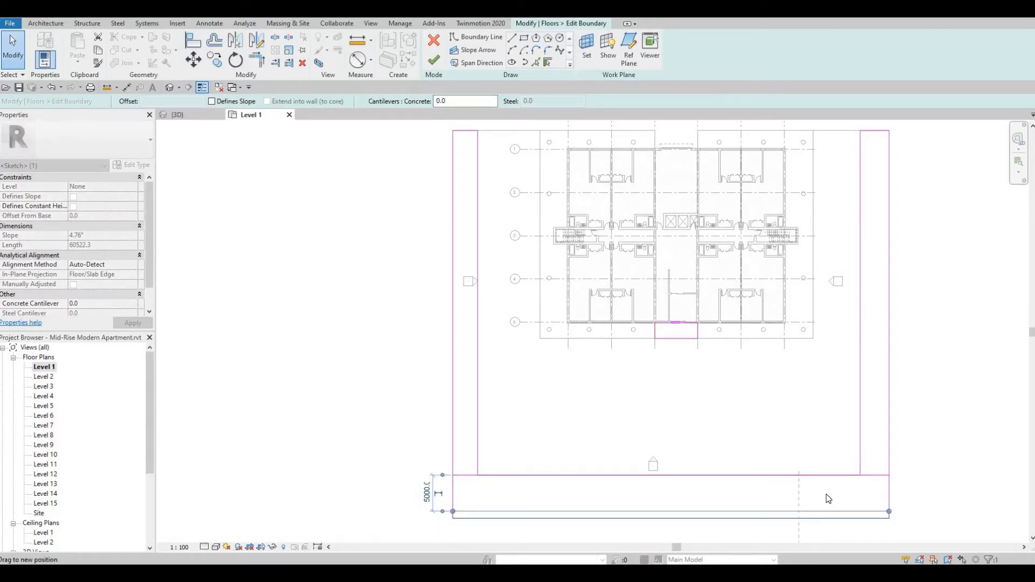
pyautogui.click(847, 483)
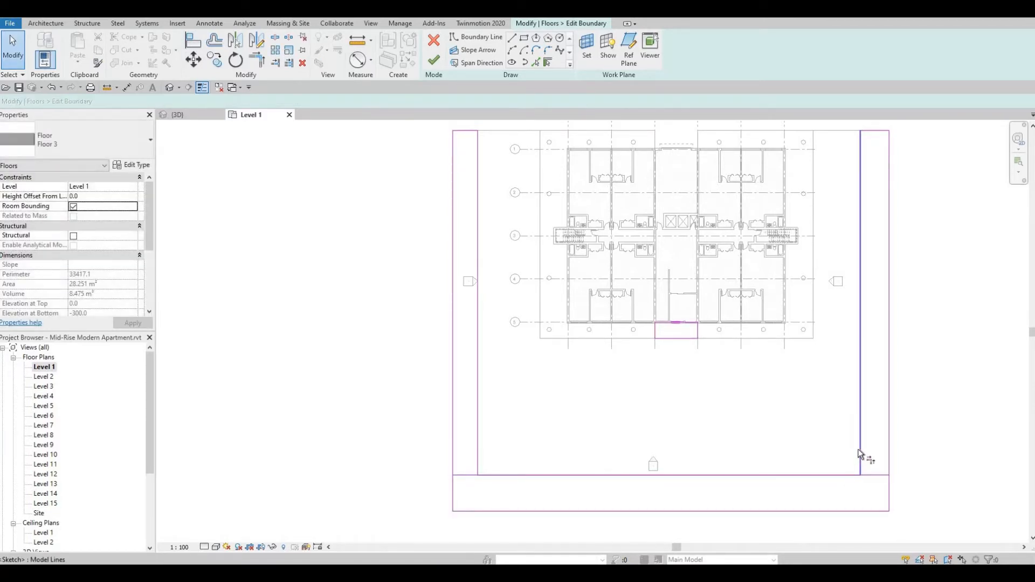
pyautogui.press('t')
pyautogui.press('r')
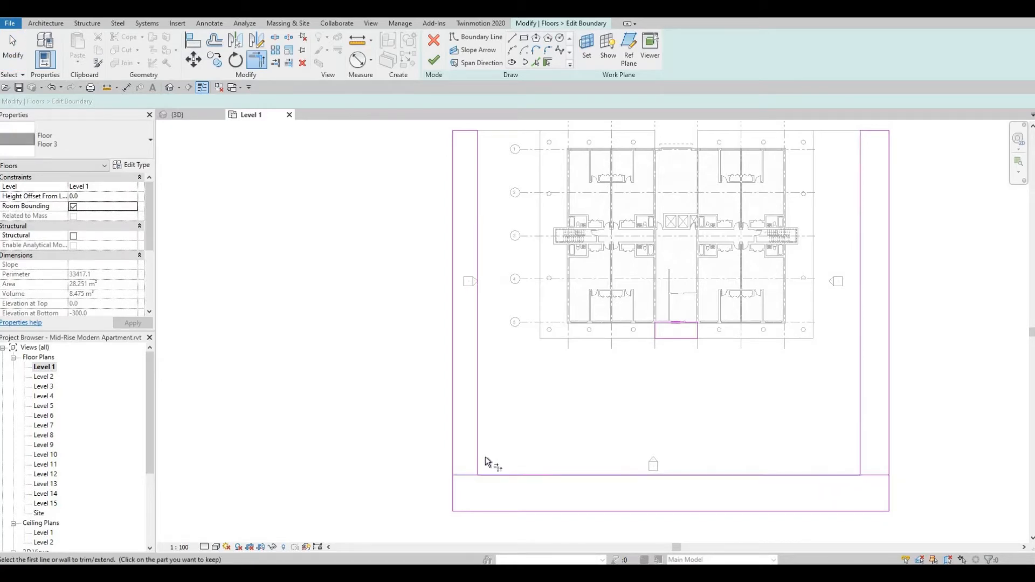
pyautogui.click(482, 476)
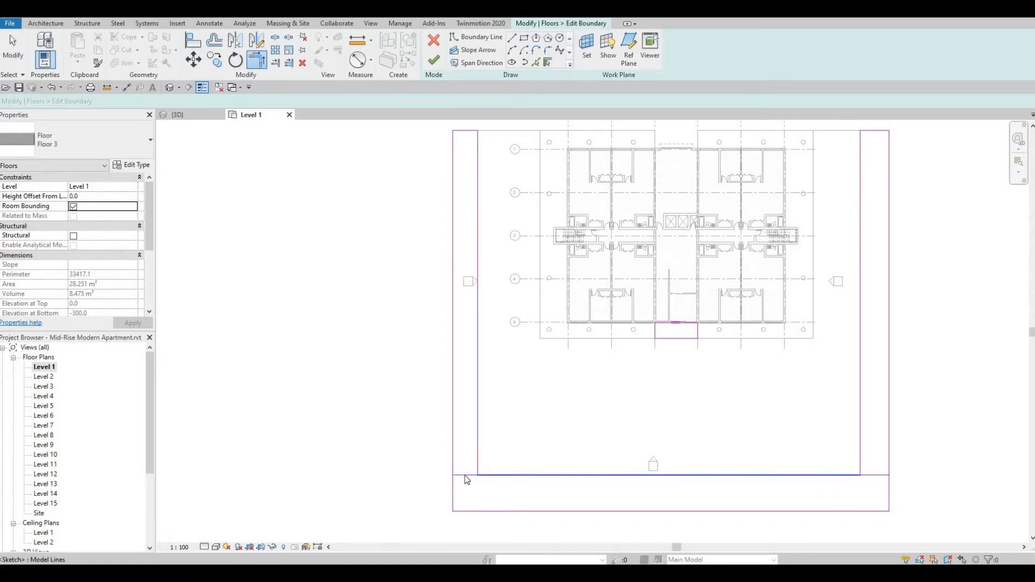
pyautogui.press('Escape')
pyautogui.press('Escape')
# Delete the short lines separating both side strips from the strip beyond grid 5, and finish the Floor 3 boundary.
pyautogui.click(465, 476)
pyautogui.press('Delete')
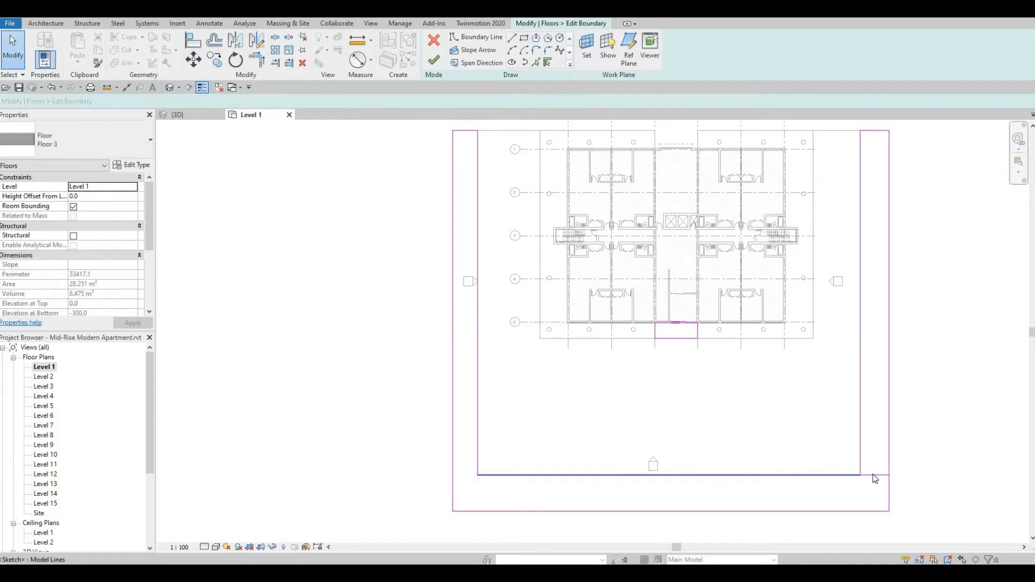
pyautogui.click(806, 475)
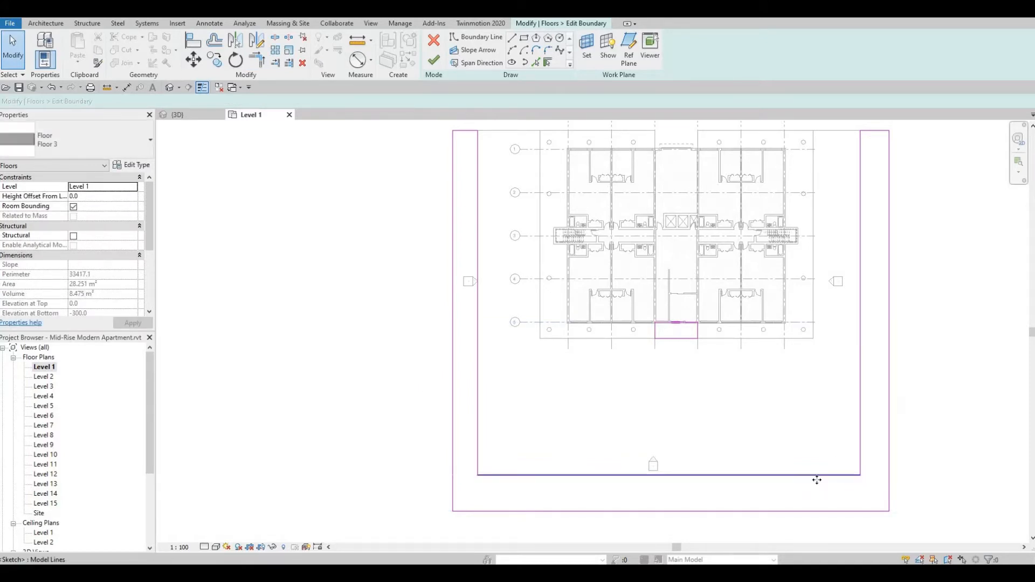
pyautogui.click(851, 495)
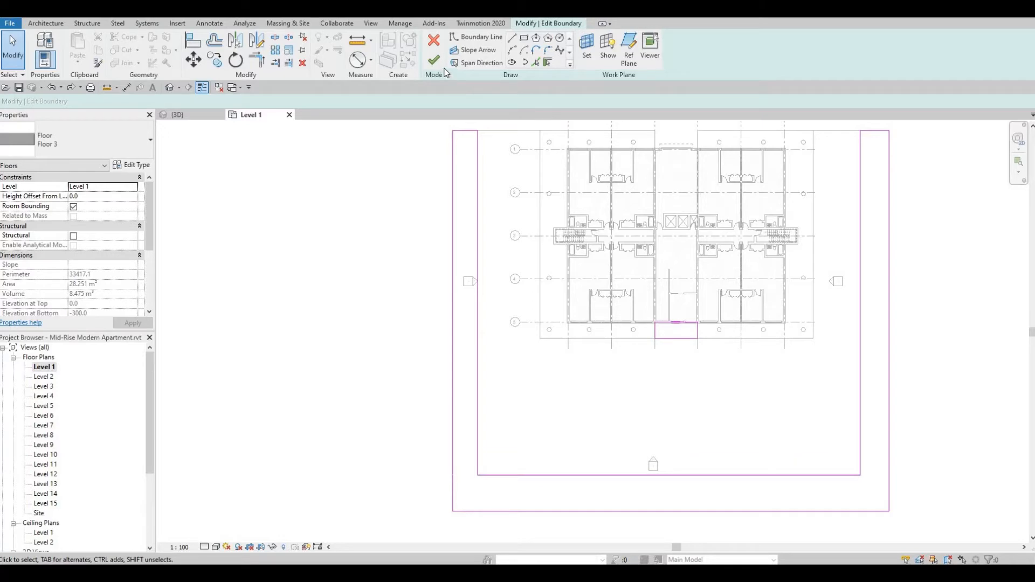
pyautogui.click(434, 61)
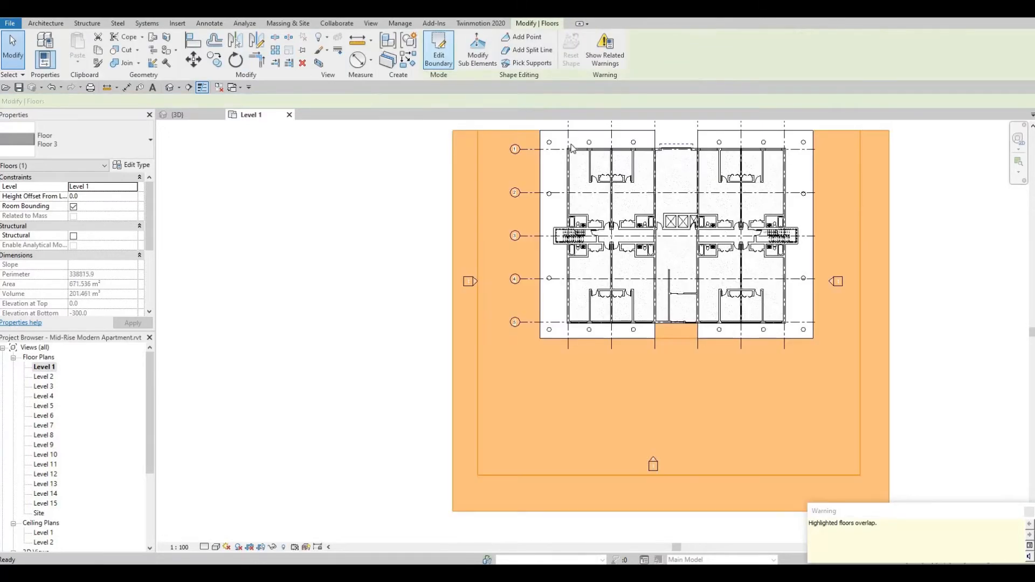
pyautogui.click(647, 303)
# Select the Floor 4 forecourt slab.
pyautogui.moveTo(653, 309); pyautogui.dragTo(616, 355, button='middle')
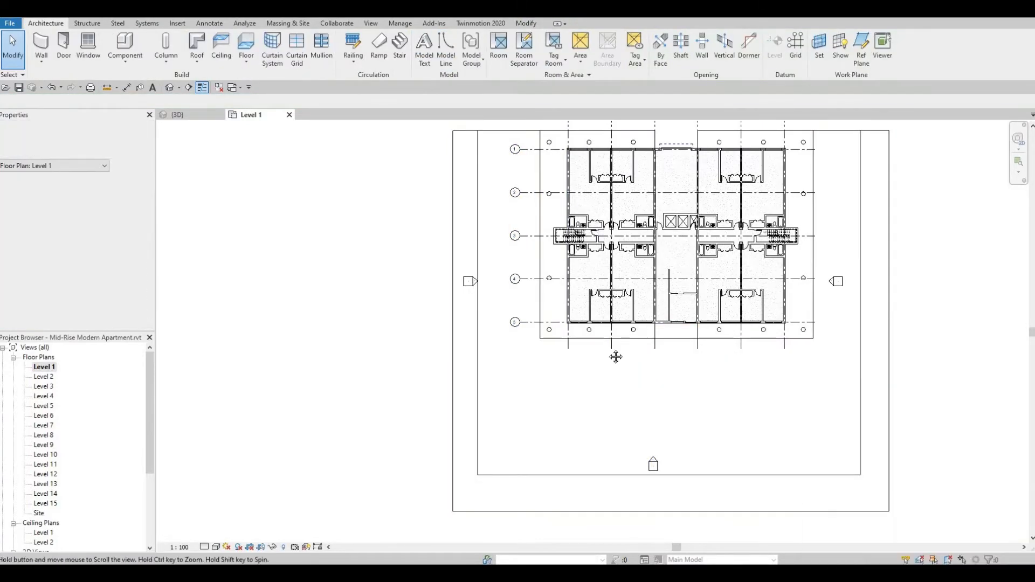
pyautogui.click(475, 177)
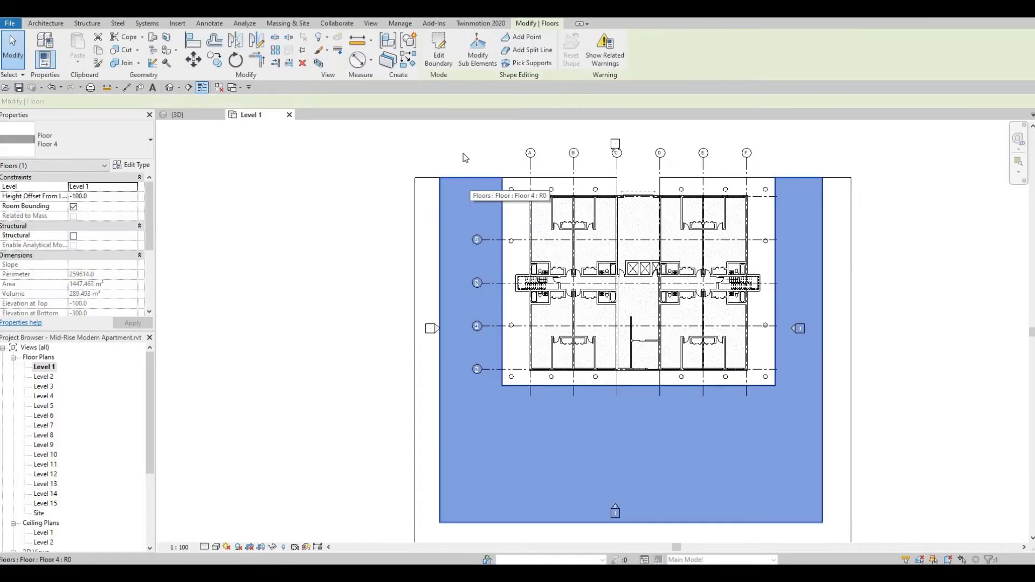
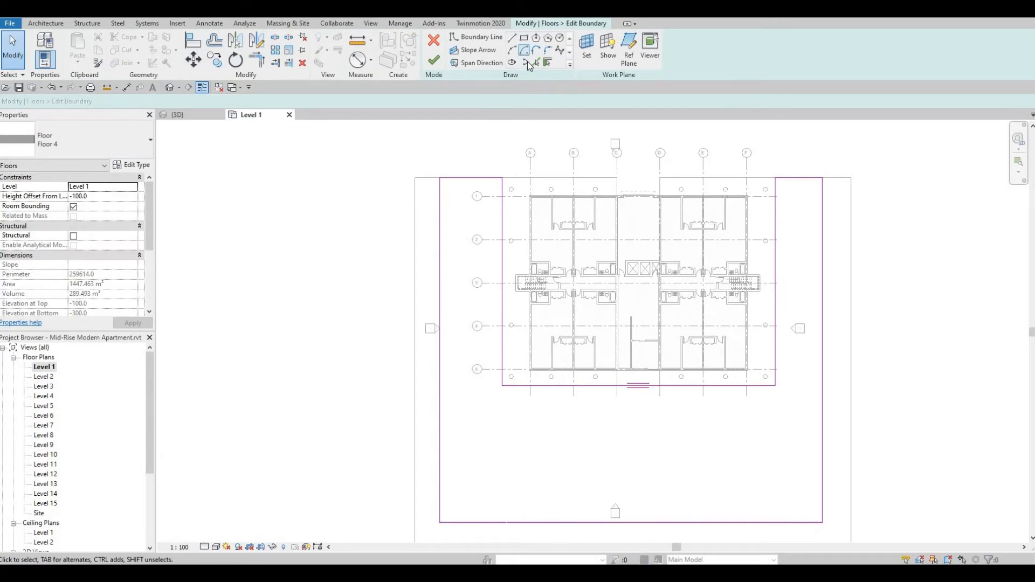
# Add the Floor 2 slab edge beyond grid 1 up to grid C, plus both sides of the entrance recess, to the Floor 4 boundary.
pyautogui.click(536, 63)
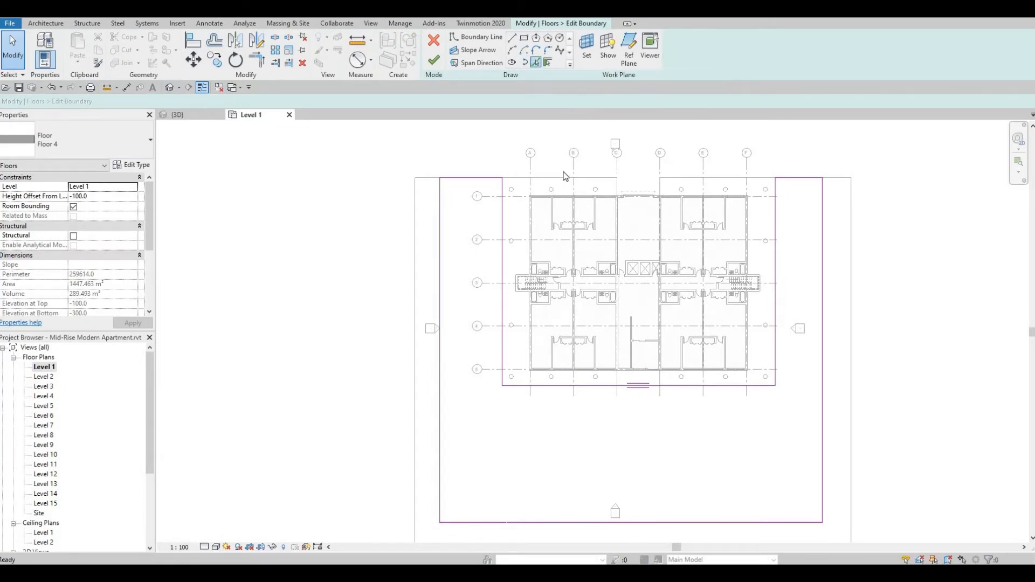
pyautogui.click(613, 187)
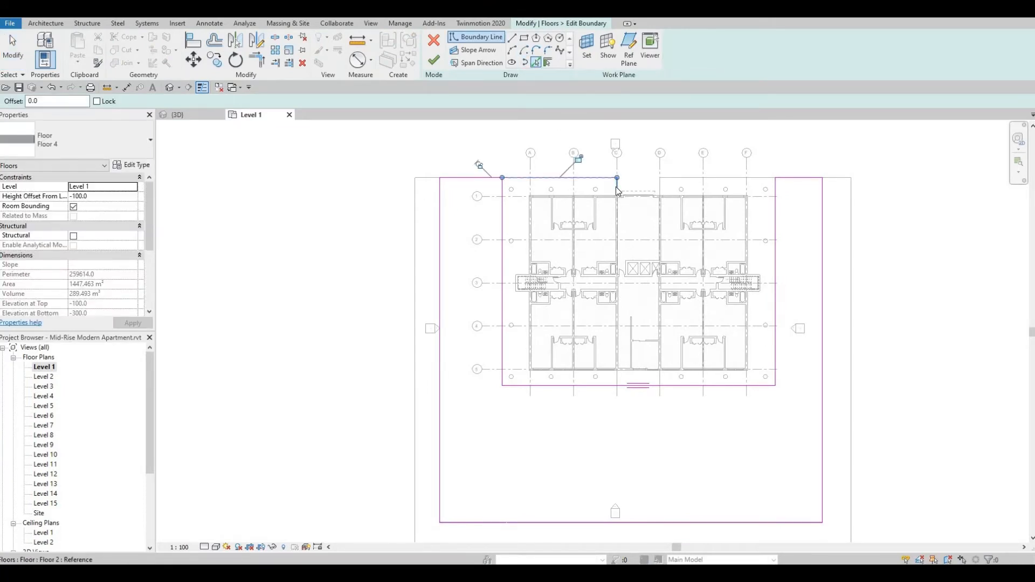
pyautogui.scroll(5, 664, 183)
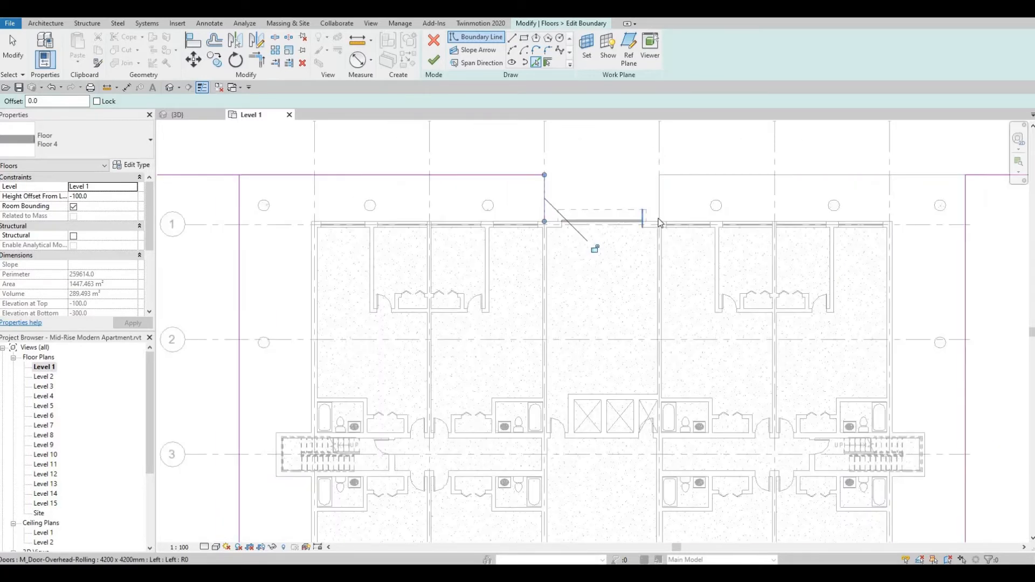
pyautogui.click(659, 198)
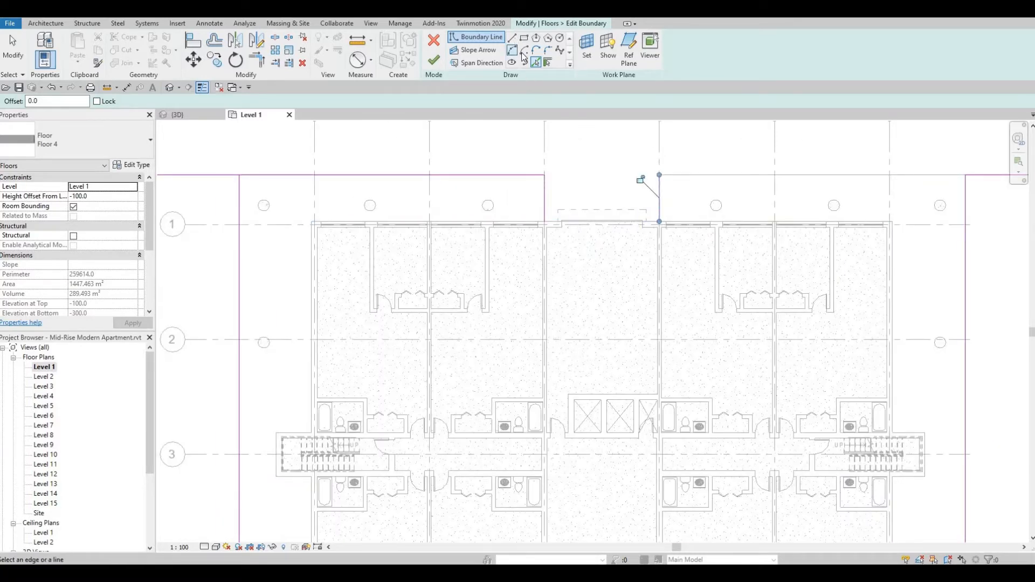
# Draw a straight boundary line between grids C and D along the entrance wall, closing the inner end of the recess.
pyautogui.click(512, 37)
pyautogui.scroll(3, 578, 207)
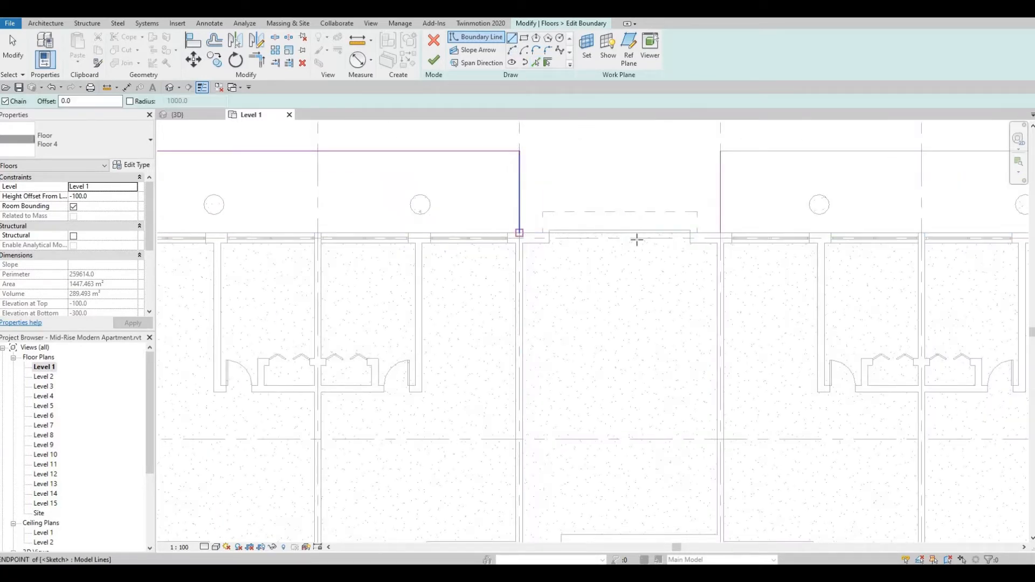
pyautogui.click(720, 233)
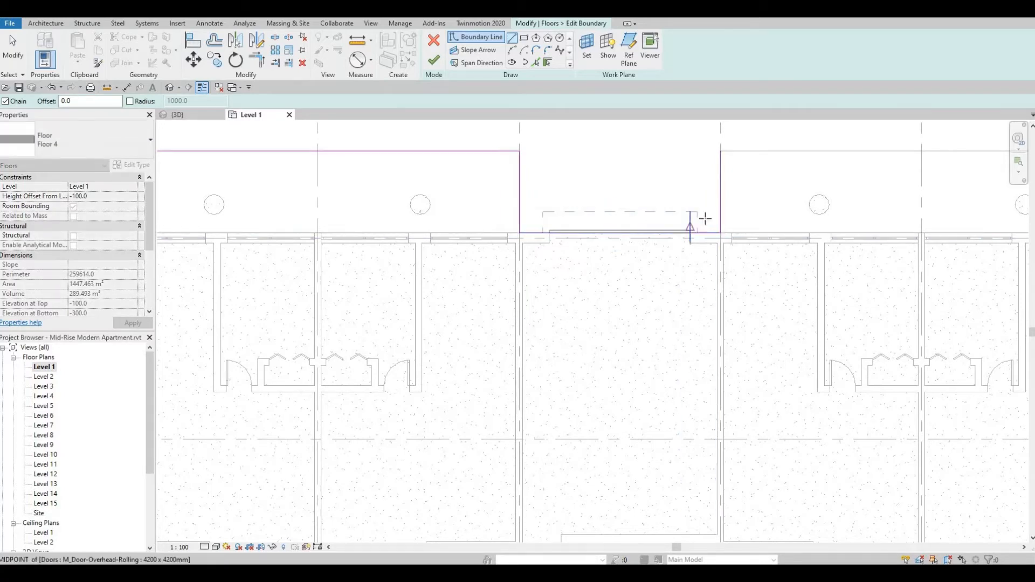
pyautogui.scroll(-4, 518, 251)
pyautogui.press('Escape')
pyautogui.press('Escape')
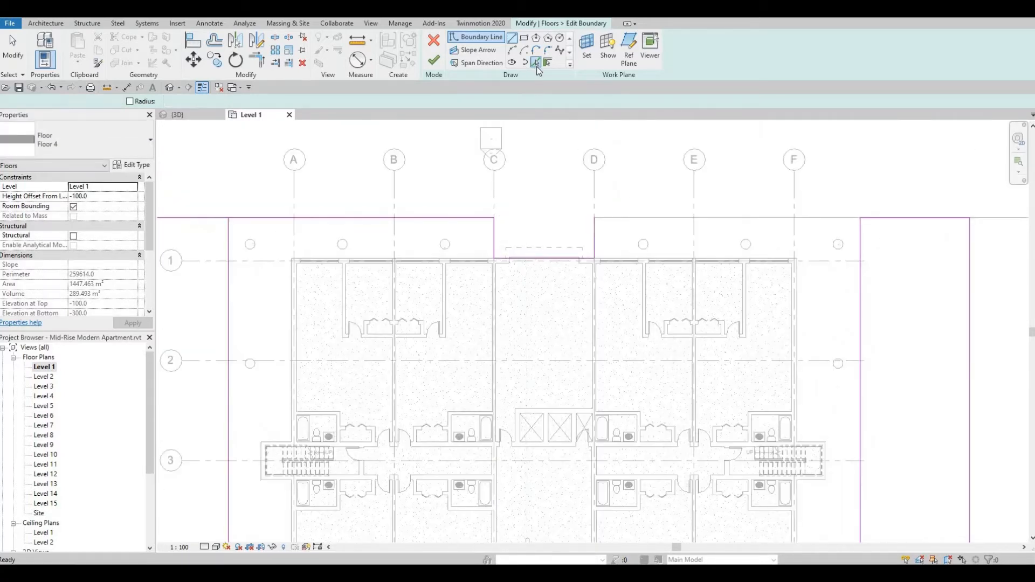
# Add the Floor 2 slab edge beyond grid 1, from grid D past grid F, to the Floor 4 boundary.
pyautogui.click(537, 65)
pyautogui.click(711, 218)
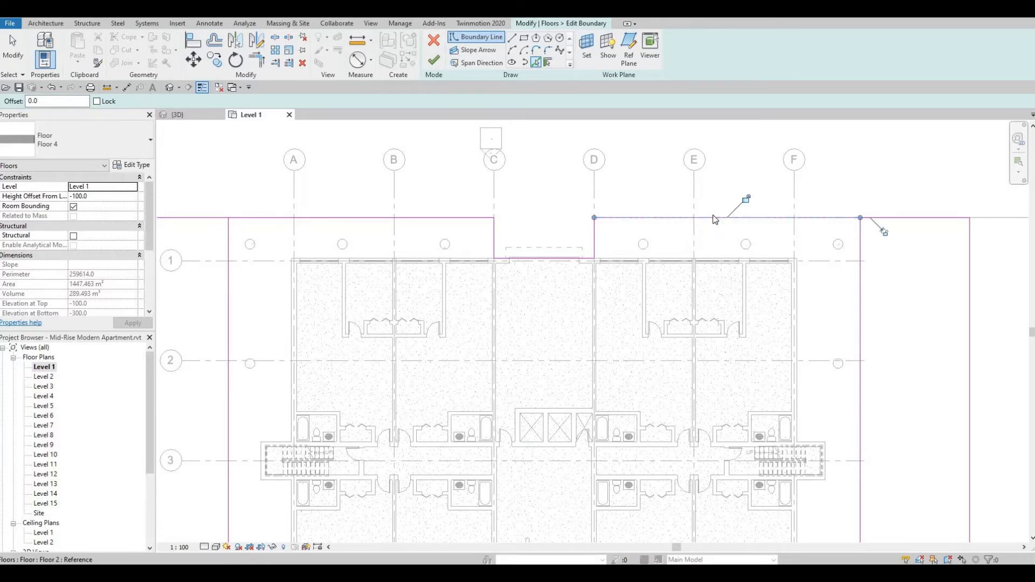
pyautogui.scroll(-3, 714, 220)
pyautogui.press('Escape')
pyautogui.press('Escape')
# Delete the two short boundary lines capping the forecourt's side arms level with the slab edge beyond grid 1.
pyautogui.click(831, 216)
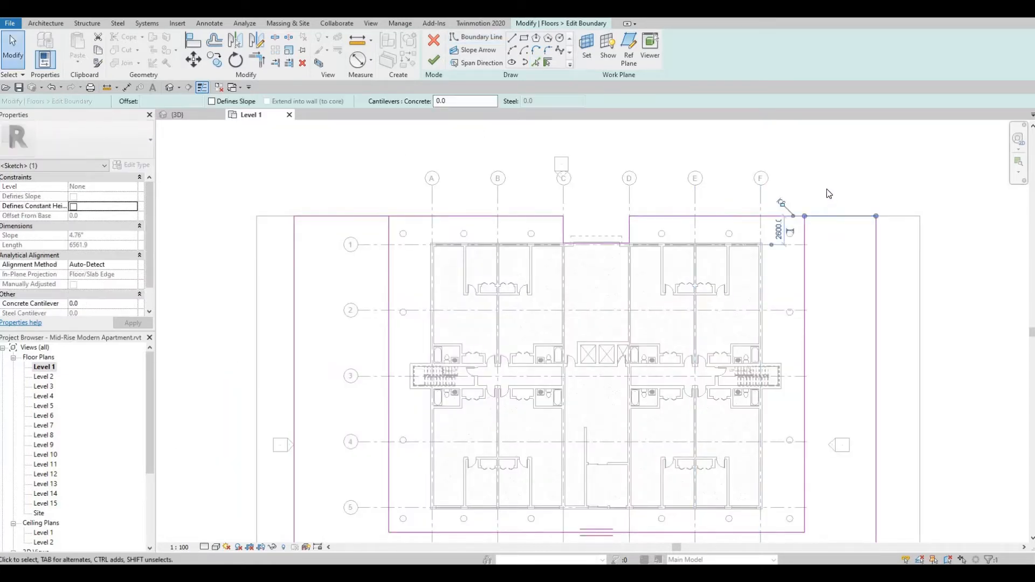
pyautogui.press('Delete')
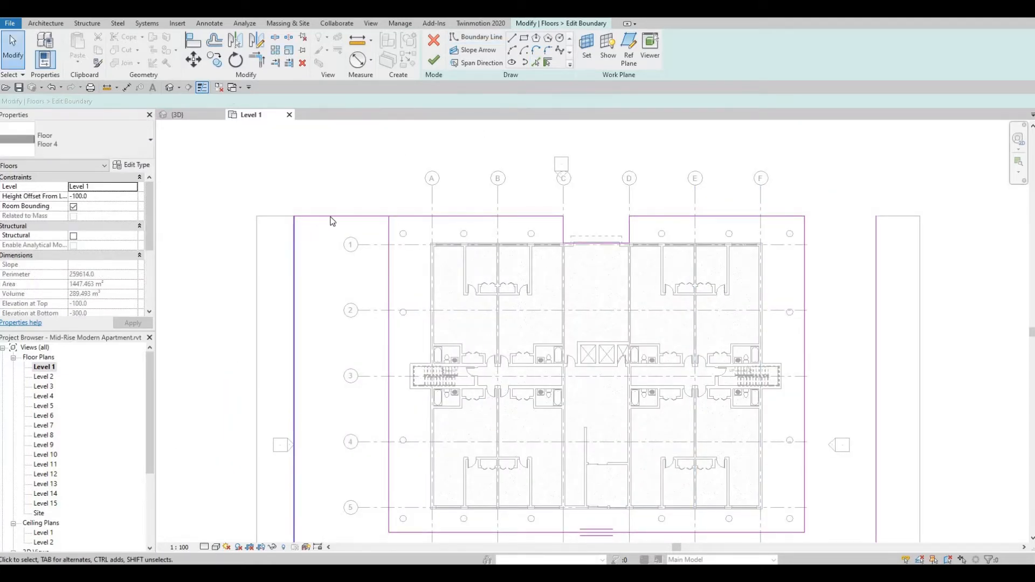
pyautogui.click(325, 216)
pyautogui.press('Delete')
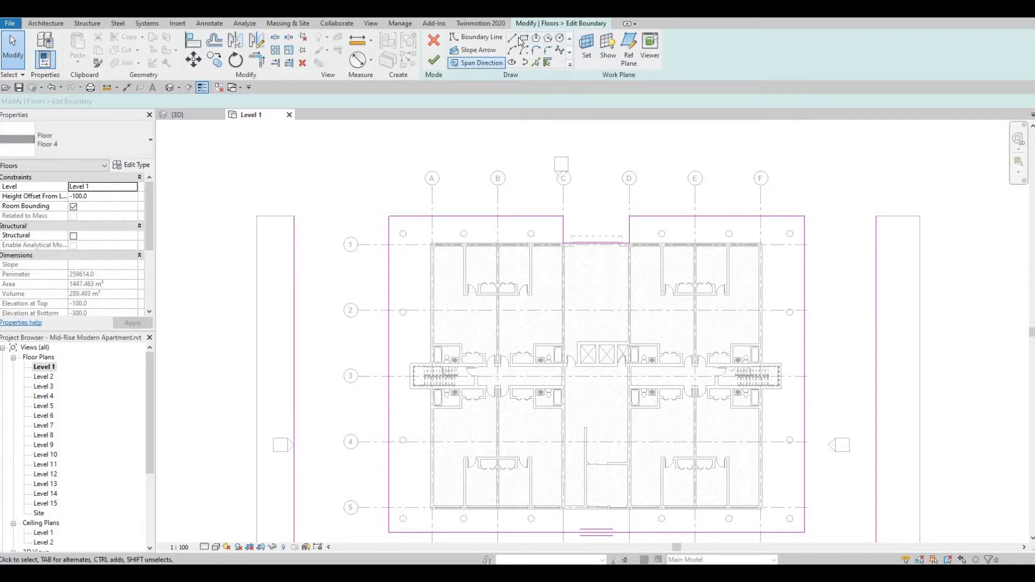
# Draw a long horizontal boundary line beyond the grid A to F bubbles, spanning roughly between the forecourt's outer side edges.
pyautogui.click(512, 38)
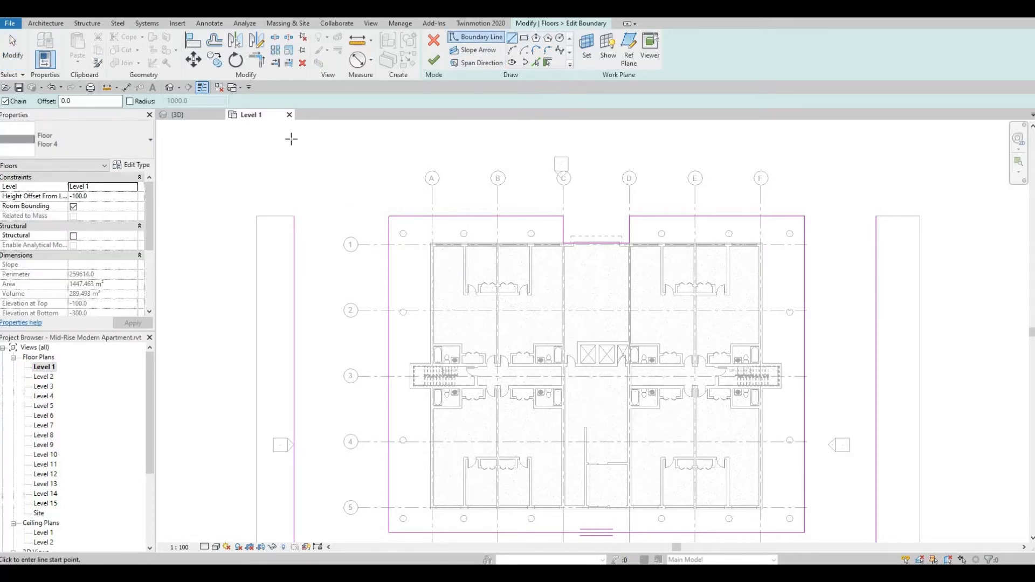
pyautogui.click(294, 139)
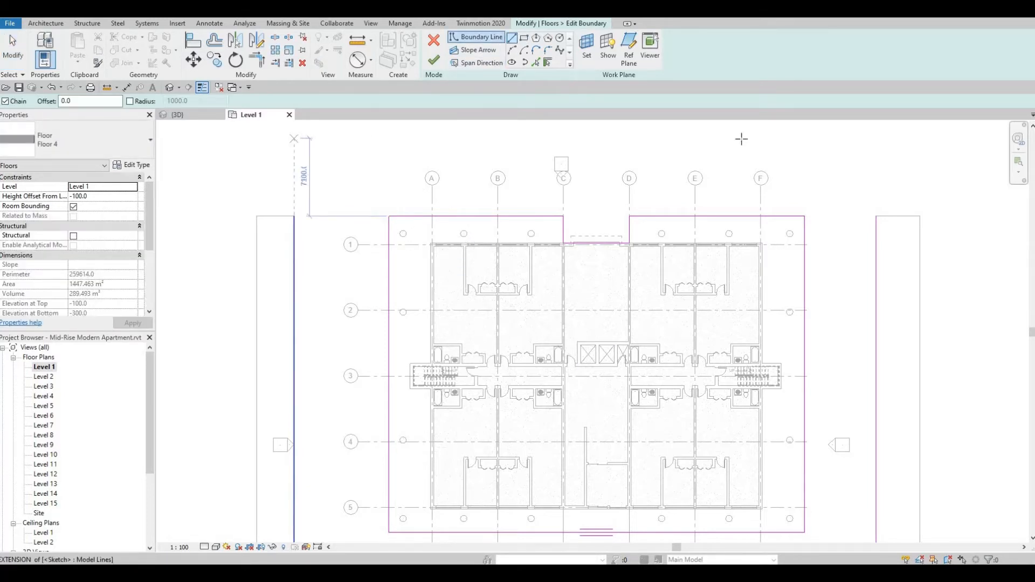
pyautogui.click(862, 144)
pyautogui.press('Escape')
pyautogui.press('Escape')
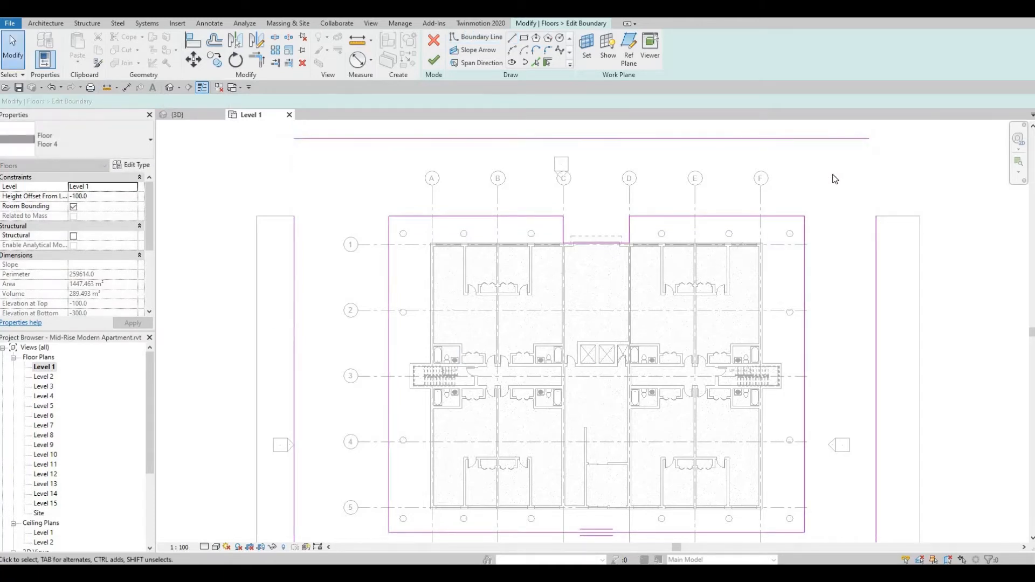
# Trim the new line and both outer side edges to corners, and finish the Floor 4 forecourt boundary.
pyautogui.press('r')
pyautogui.click(833, 139)
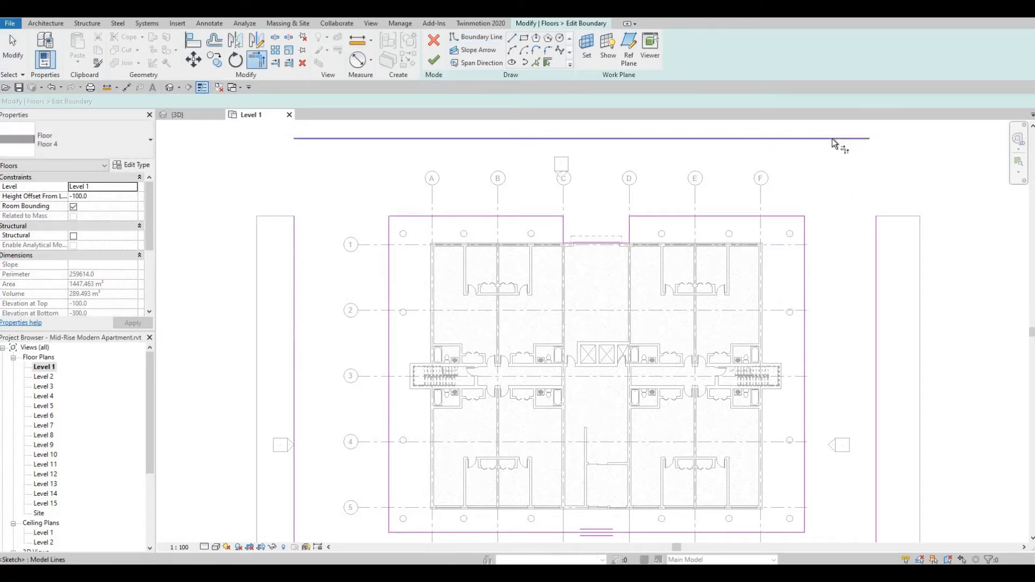
pyautogui.click(878, 251)
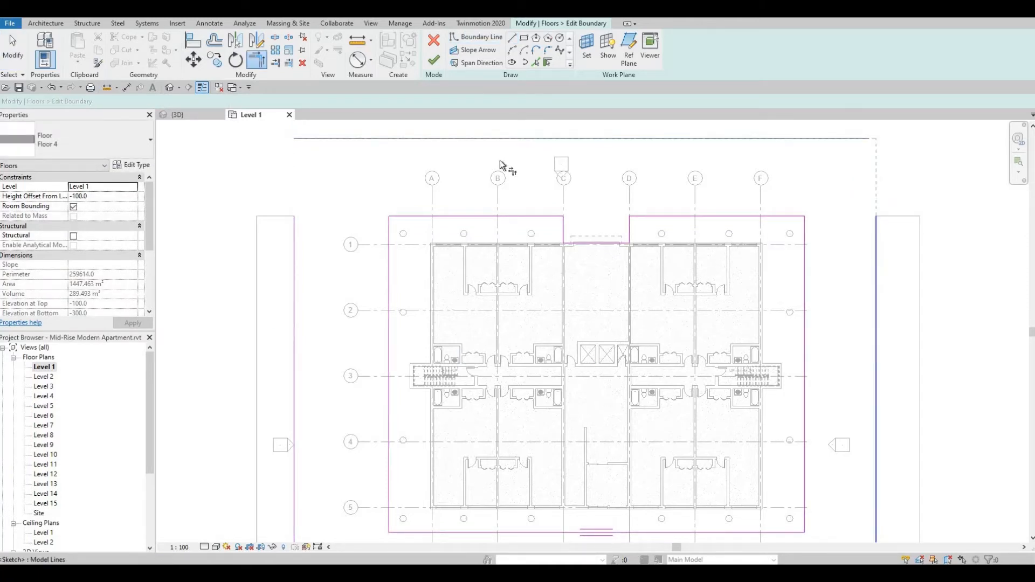
pyautogui.click(361, 139)
pyautogui.click(296, 241)
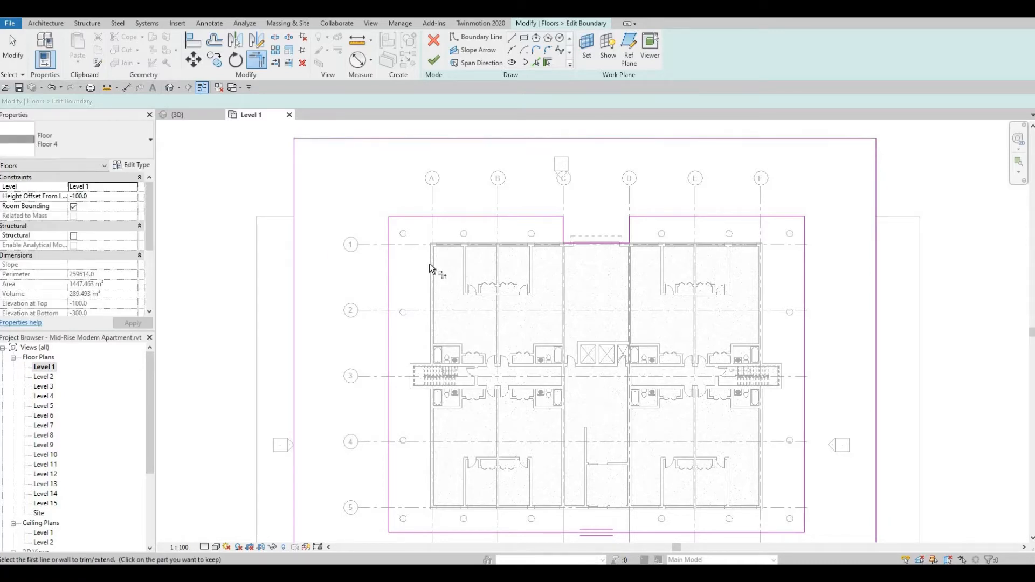
pyautogui.scroll(-3, 431, 269)
pyautogui.press('Escape')
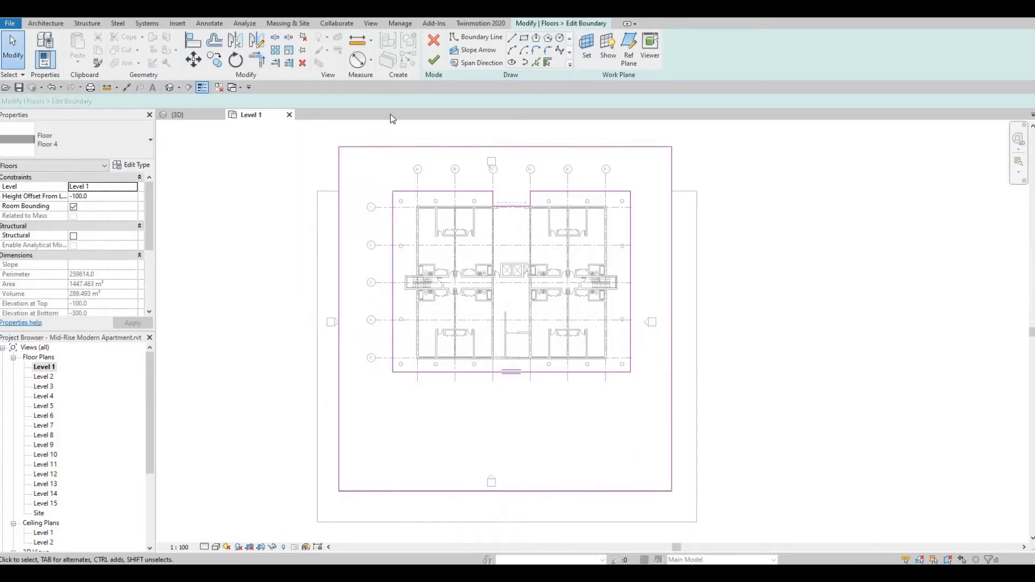
pyautogui.click(434, 62)
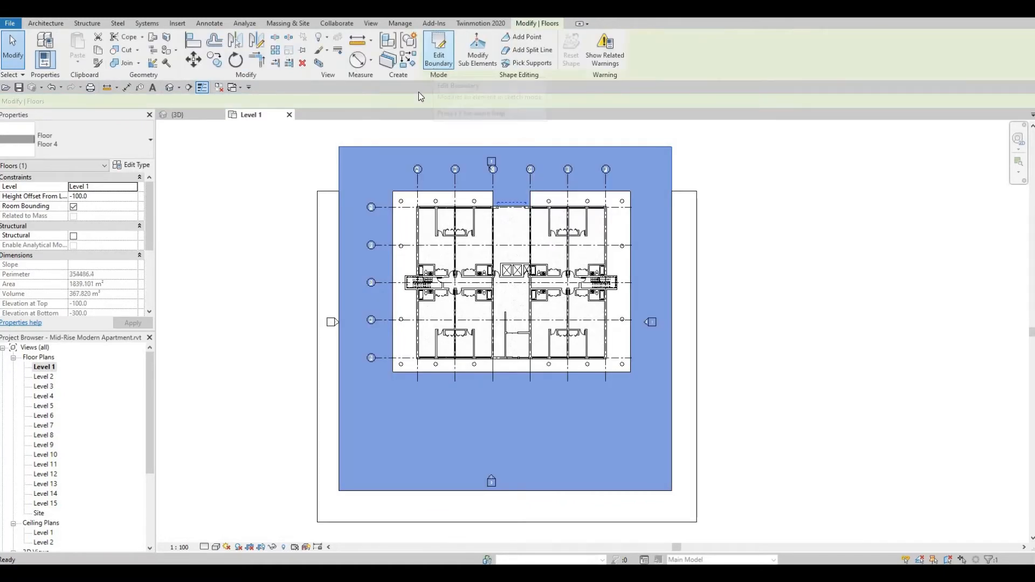
pyautogui.press('Escape')
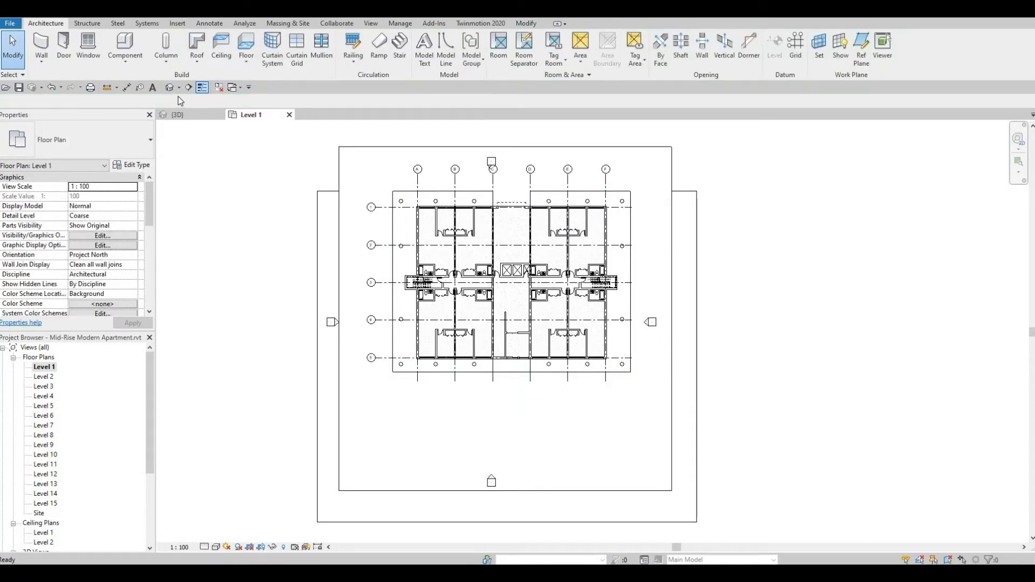
# Examine the ground-level slabs around the building from several sides in the 3D view.
pyautogui.click(171, 88)
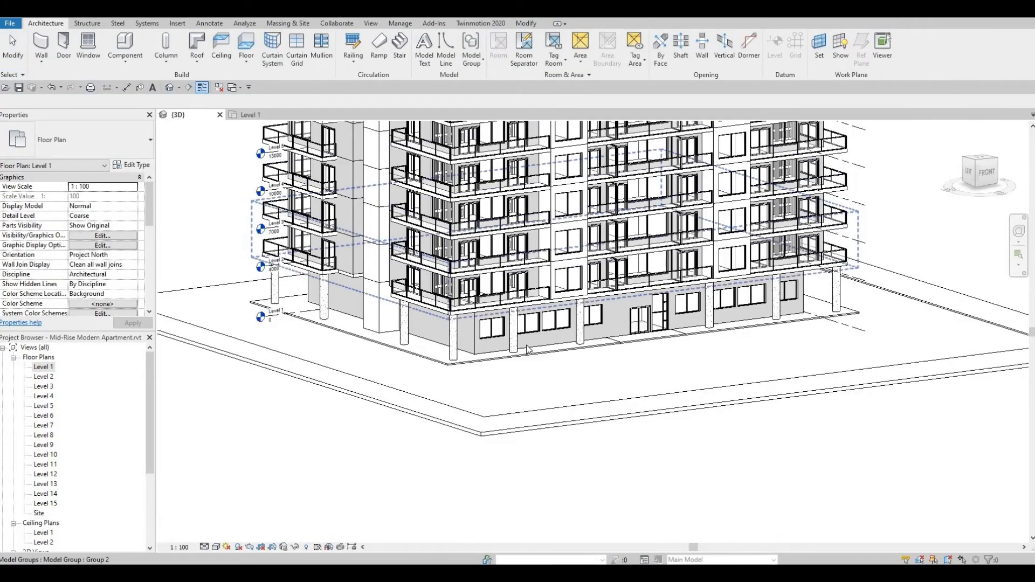
pyautogui.keyDown('shift'); pyautogui.moveTo(526, 350); pyautogui.dragTo(700, 371, button='middle'); pyautogui.keyUp('shift')
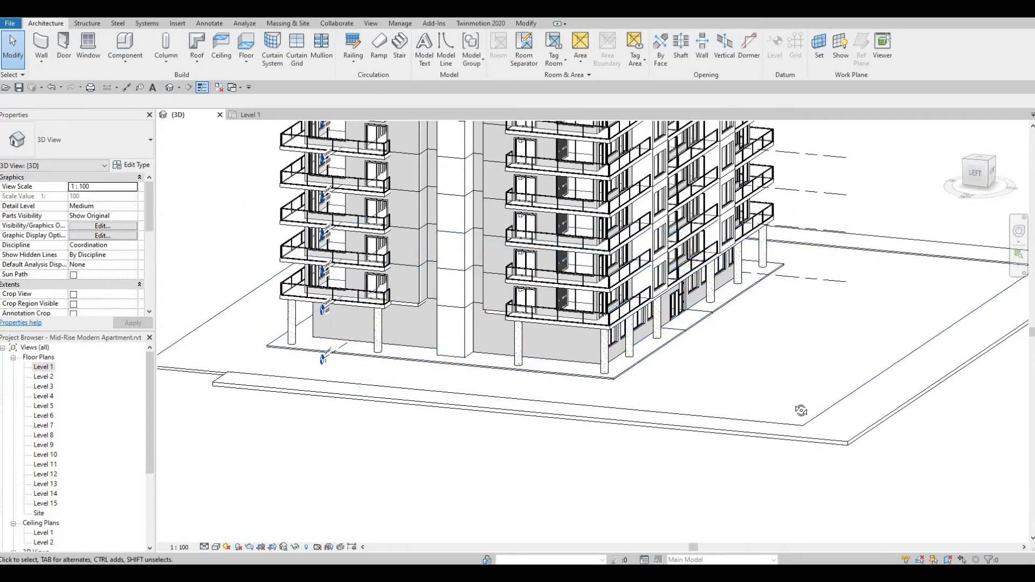
pyautogui.keyDown('shift'); pyautogui.moveTo(801, 411); pyautogui.dragTo(737, 425, button='middle'); pyautogui.keyUp('shift')
pyautogui.keyDown('shift'); pyautogui.moveTo(639, 431); pyautogui.dragTo(739, 439, button='middle'); pyautogui.keyUp('shift')
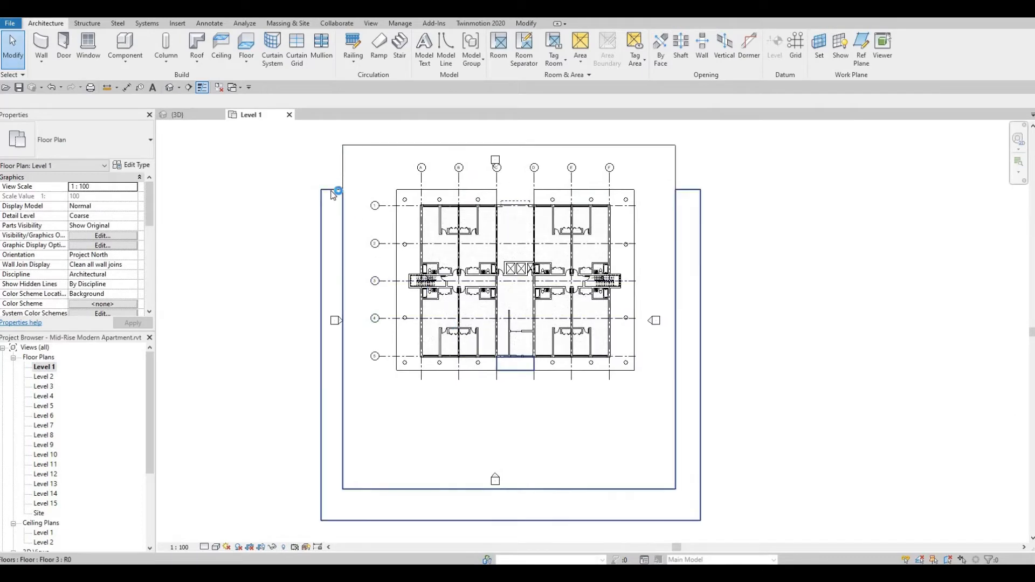
# Edit the Floor 3 boundary on Level 1, moving both side strips' short ends to about 10000 mm beyond grid 1.
pyautogui.click(344, 196)
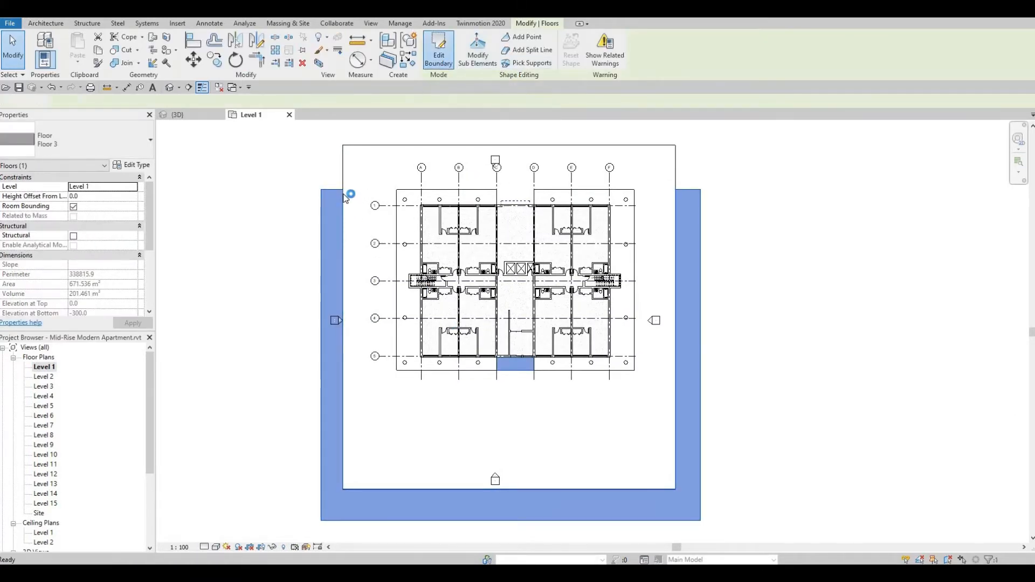
pyautogui.moveTo(335, 189); pyautogui.dragTo(340, 143)
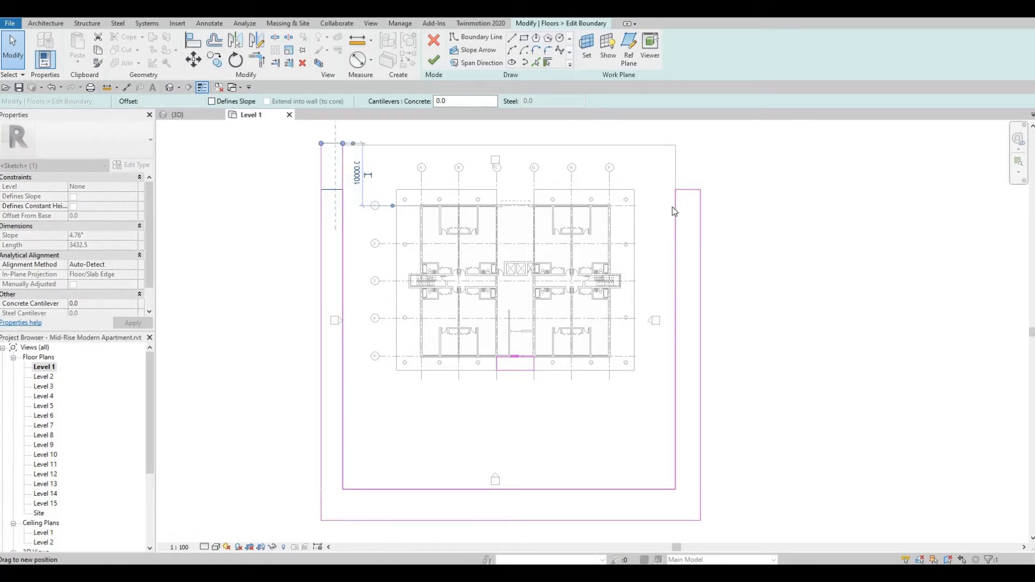
pyautogui.click(689, 190)
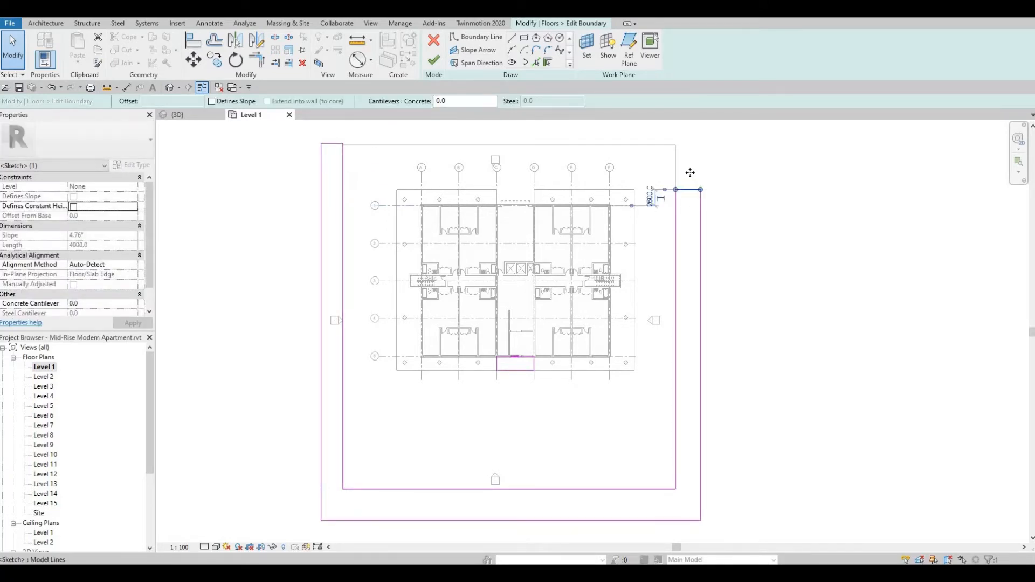
pyautogui.moveTo(690, 172); pyautogui.dragTo(694, 144)
pyautogui.click(670, 182)
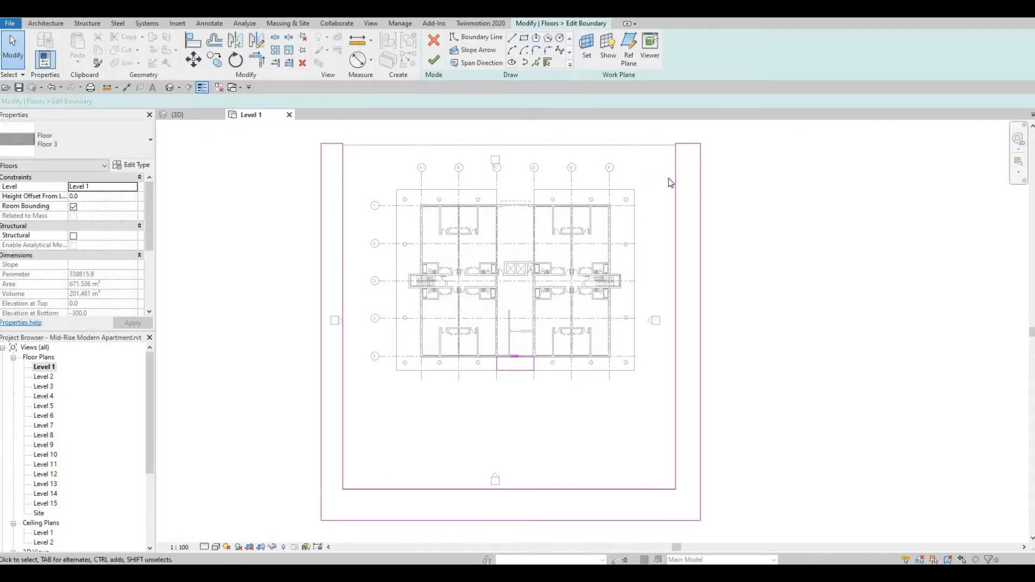
# Align the short ends of both Floor 3 side strips with the forecourt's outer edge beyond grid 1.
pyautogui.press('a')
pyautogui.press('l')
pyautogui.click(691, 145)
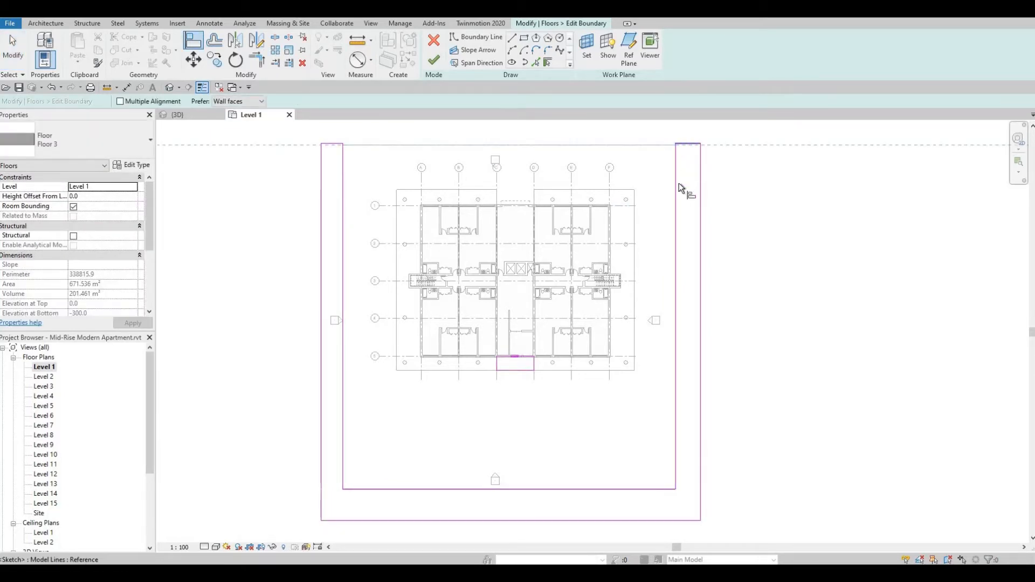
pyautogui.click(687, 144)
pyautogui.moveTo(645, 317); pyautogui.dragTo(643, 311, button='middle')
pyautogui.moveTo(518, 253); pyautogui.dragTo(517, 214, button='middle')
pyautogui.moveTo(414, 156); pyautogui.dragTo(476, 237, button='middle')
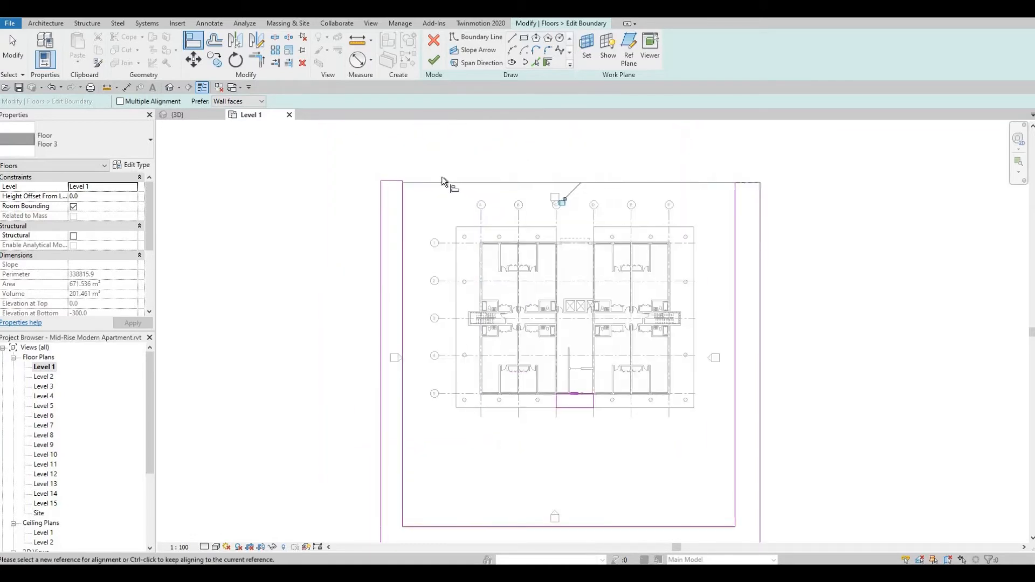
pyautogui.click(397, 181)
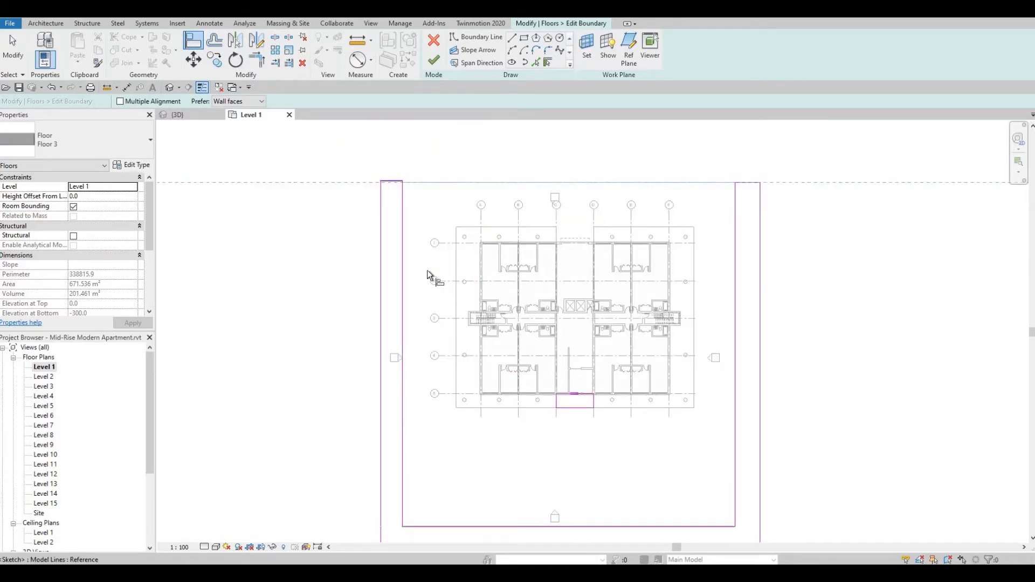
pyautogui.press('Escape')
pyautogui.press('Escape')
# Move the outer long edge of the Floor 3 side strip beyond grid A slightly outward to widen the strip.
pyautogui.click(380, 282)
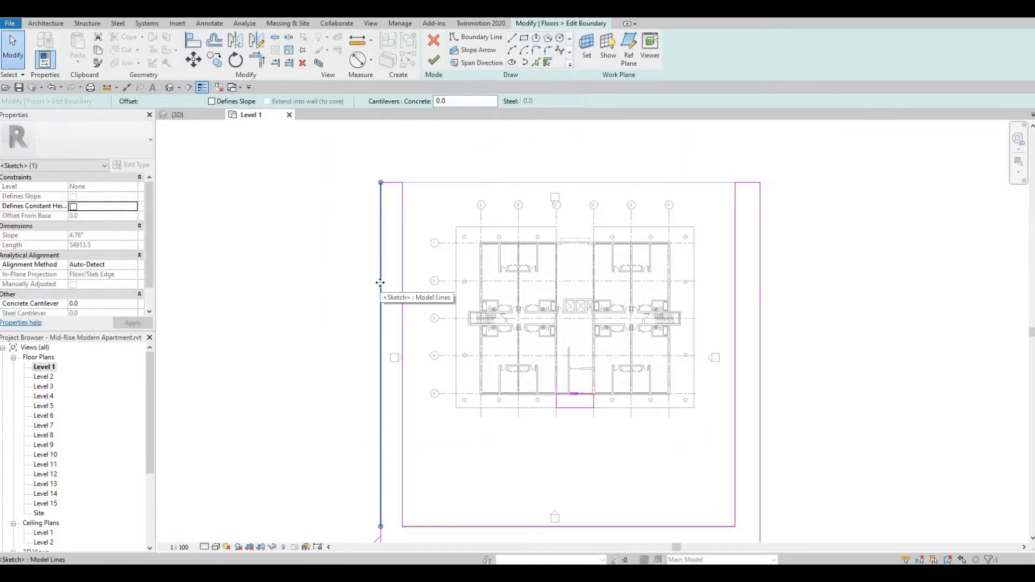
pyautogui.moveTo(380, 283); pyautogui.dragTo(388, 284)
pyautogui.scroll(-1, 440, 354)
pyautogui.moveTo(481, 439); pyautogui.dragTo(508, 354, button='middle')
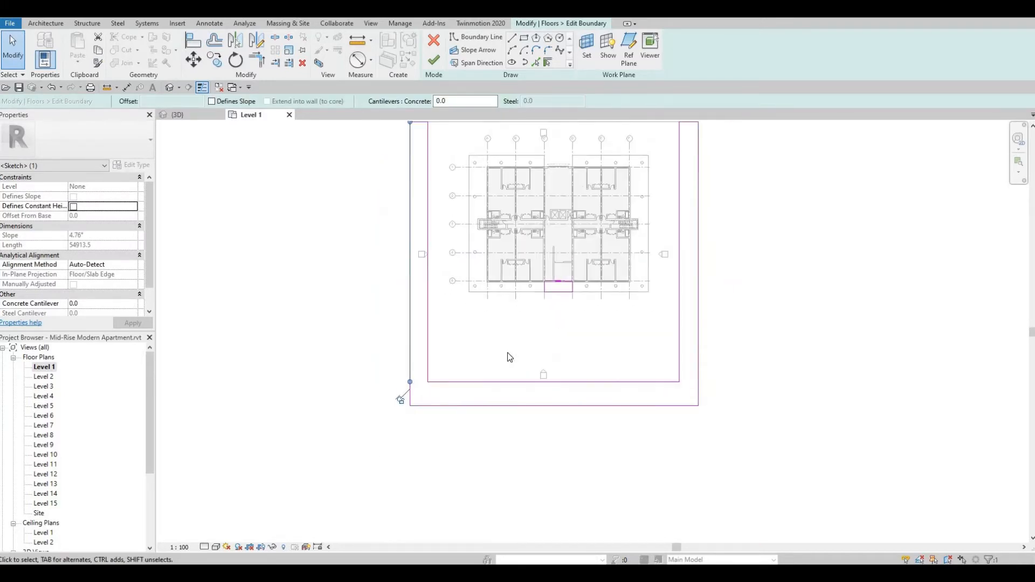
pyautogui.scroll(1, 509, 353)
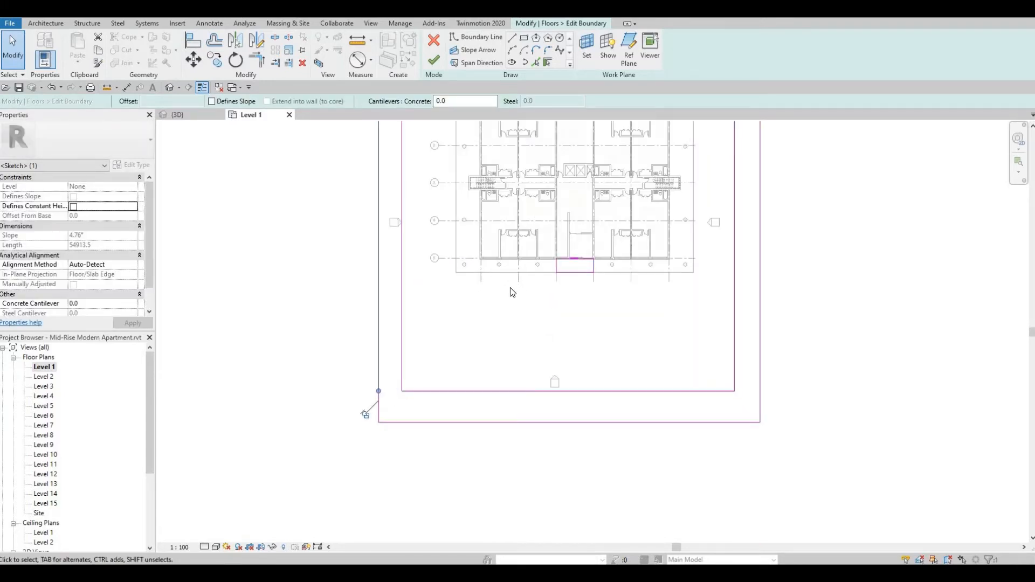
pyautogui.moveTo(512, 292); pyautogui.dragTo(523, 303, button='middle')
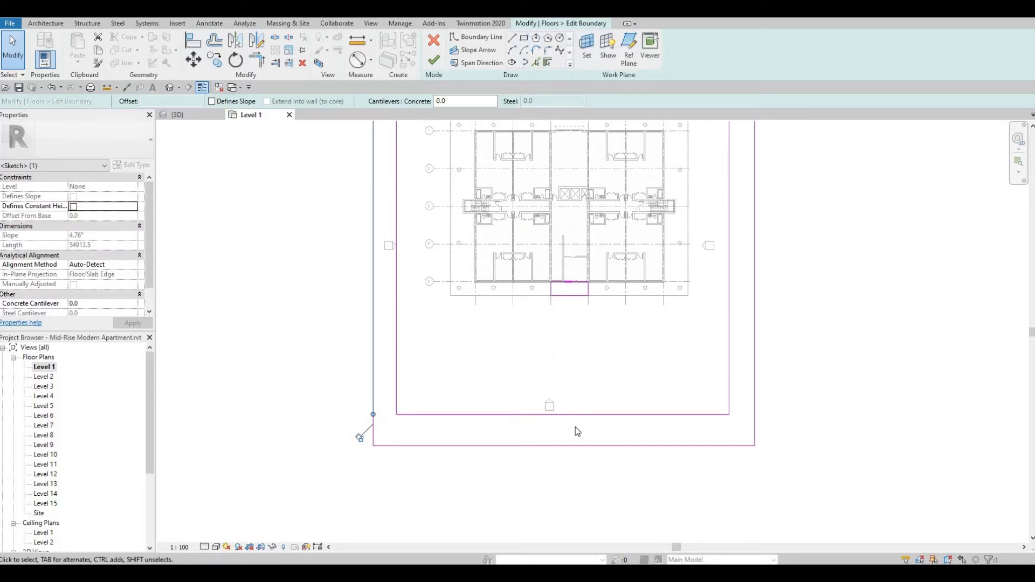
pyautogui.click(566, 445)
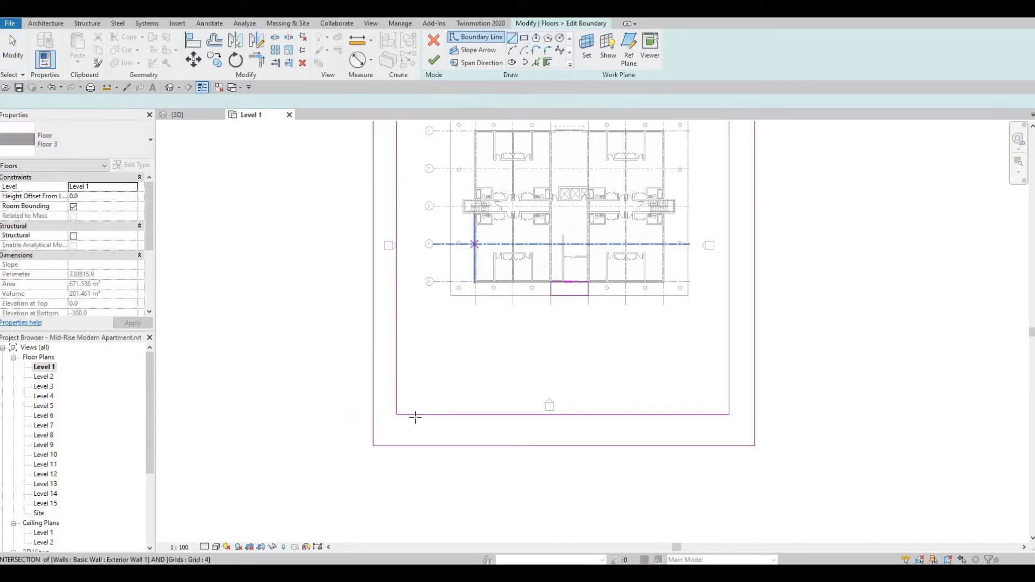
pyautogui.click(411, 443)
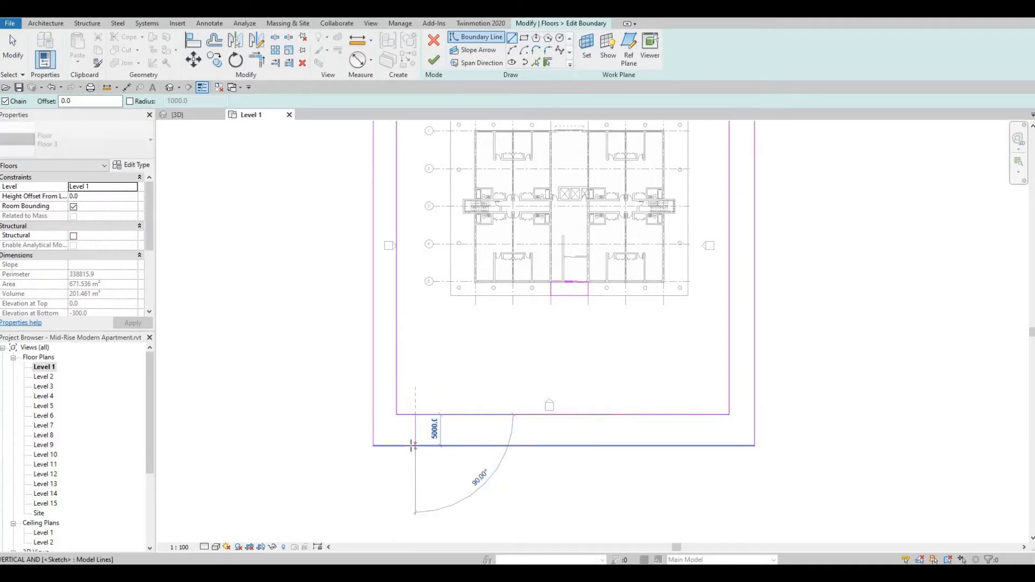
pyautogui.hotkey('ctrl', 'z')
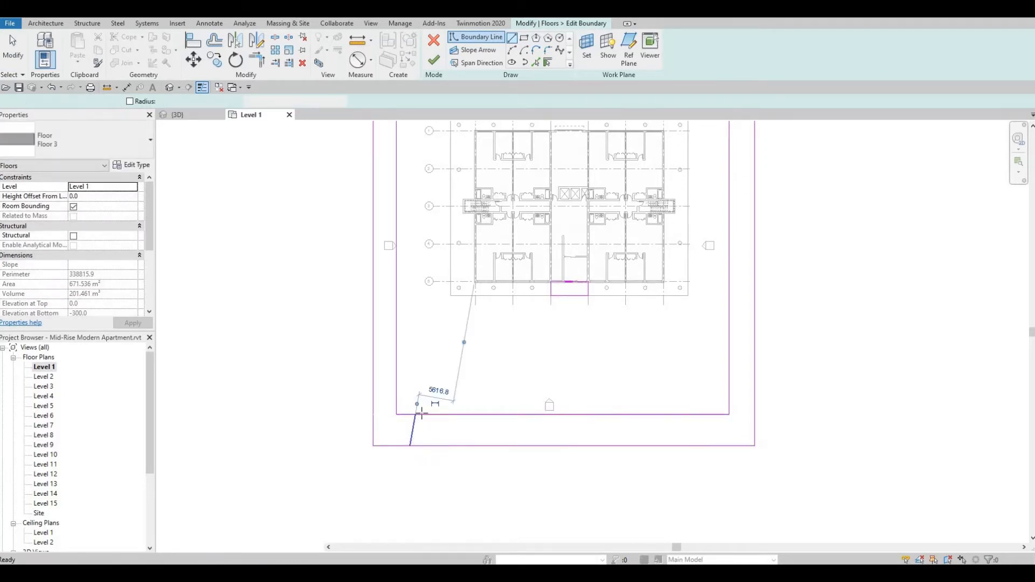
# Draw two boundary lines straight across the Floor 3 strip beyond grid 5, the first 4000 mm from its inner corner, the second about 4700 mm further.
pyautogui.click(513, 40)
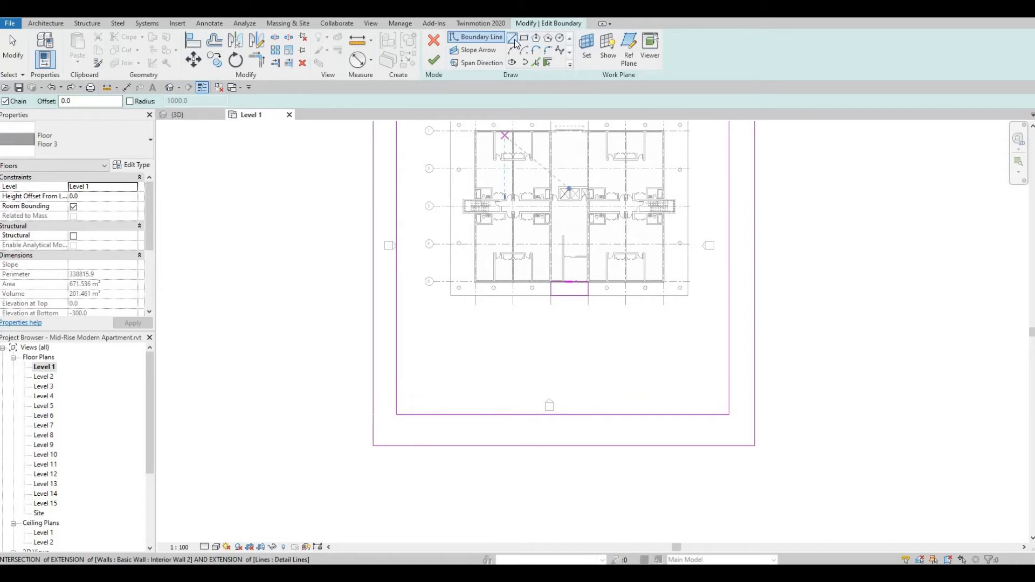
pyautogui.click(422, 443)
pyautogui.click(422, 415)
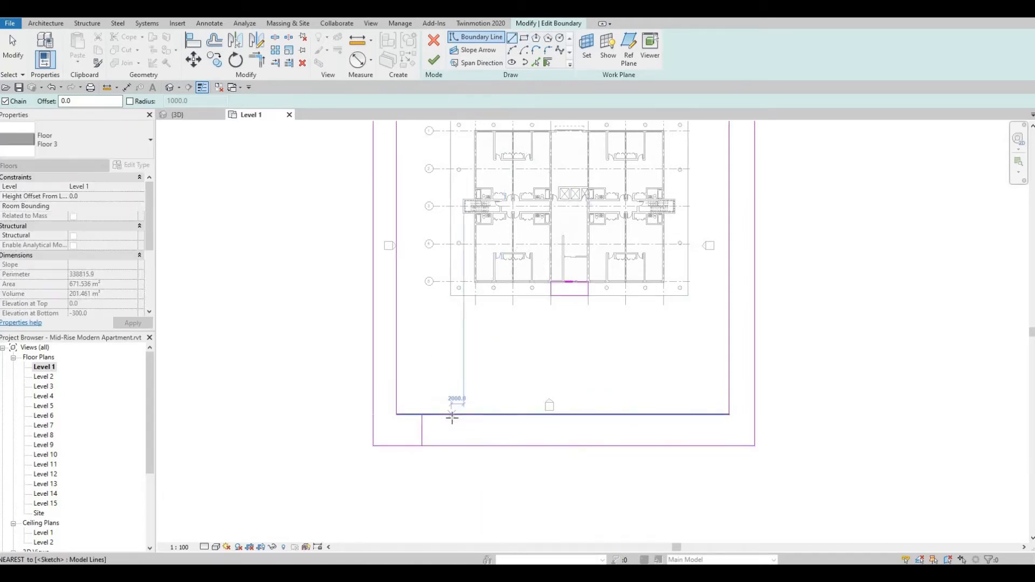
pyautogui.click(451, 415)
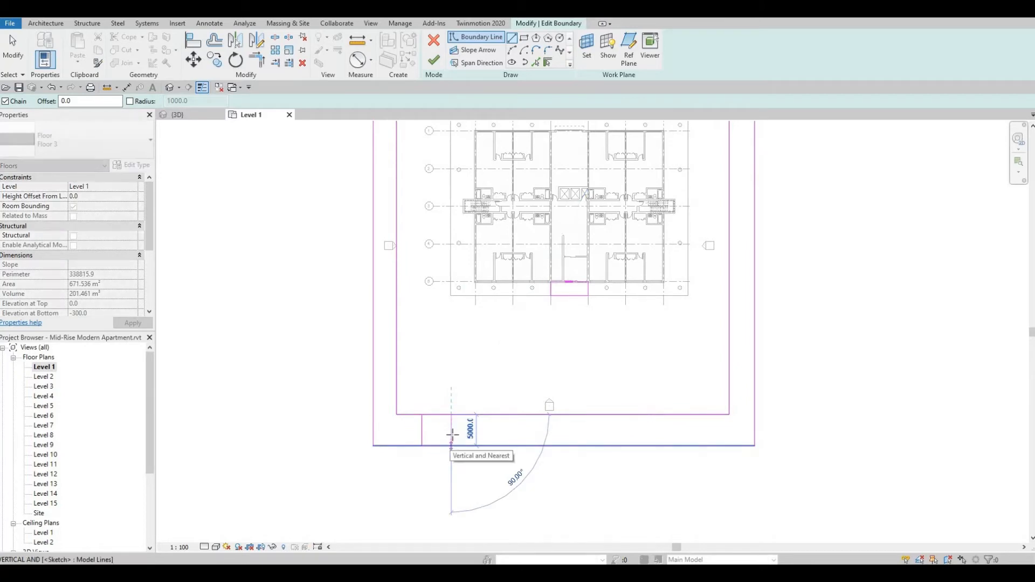
pyautogui.click(452, 446)
pyautogui.press('Escape')
pyautogui.press('Escape')
# Move the second cross line away from the first so the two stand about 7570 mm apart.
pyautogui.click(452, 431)
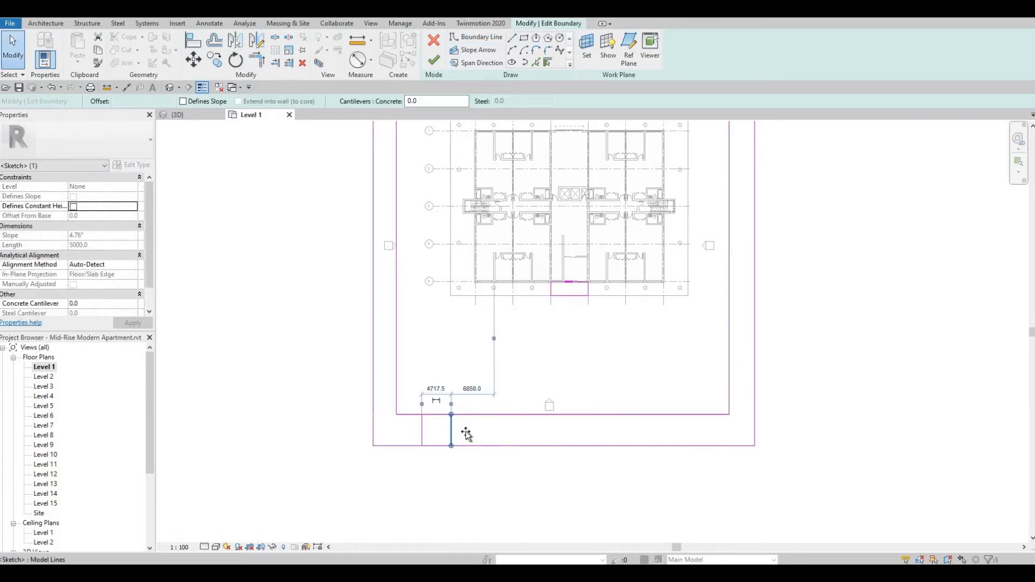
pyautogui.moveTo(466, 432); pyautogui.dragTo(470, 433)
pyautogui.click(420, 398)
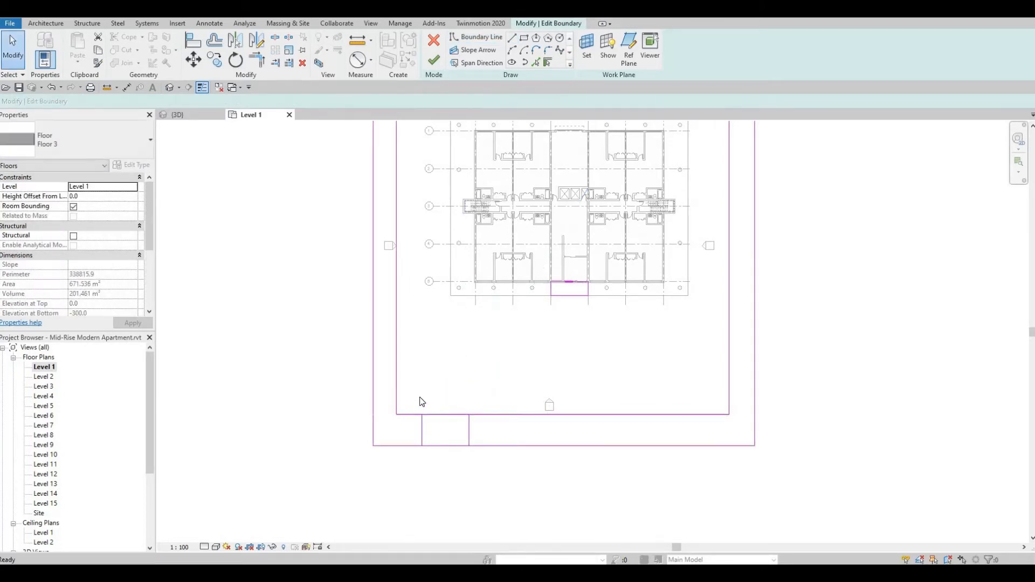
pyautogui.moveTo(413, 395); pyautogui.dragTo(474, 474)
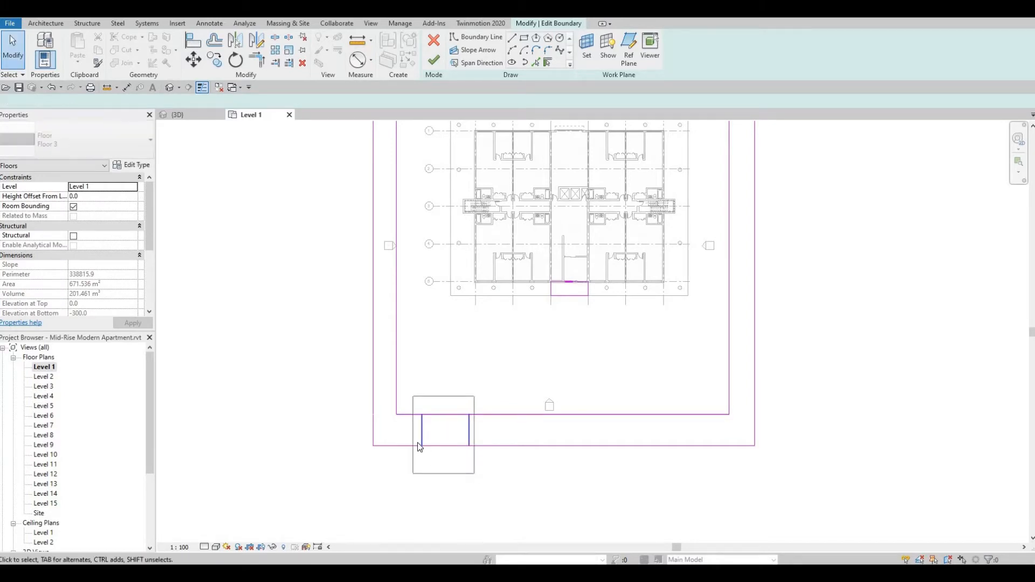
pyautogui.scroll(3, 418, 443)
pyautogui.press('Escape')
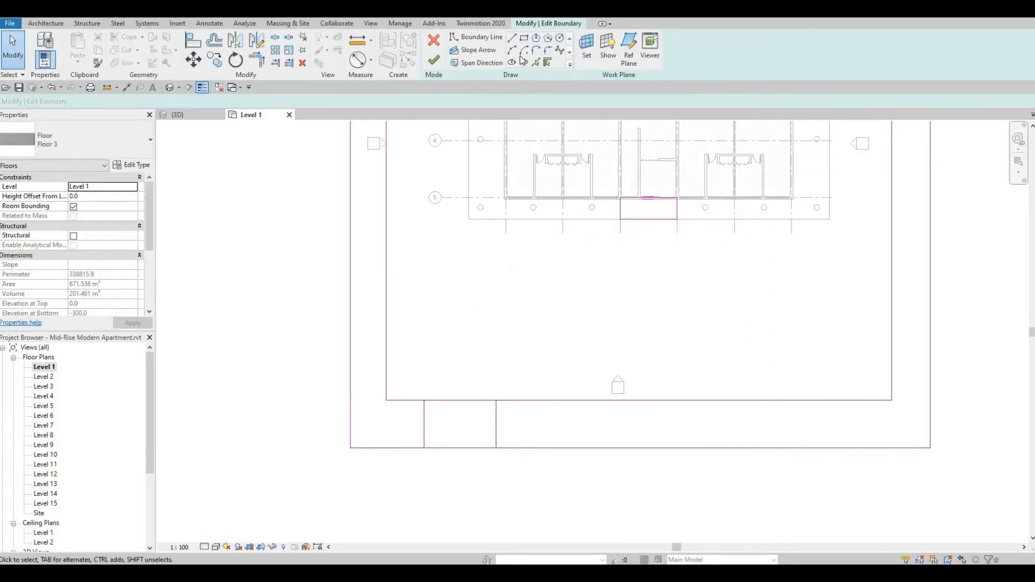
# Split the strip's inner and outer long edges between the two cross lines.
pyautogui.click(275, 37)
pyautogui.click(466, 428)
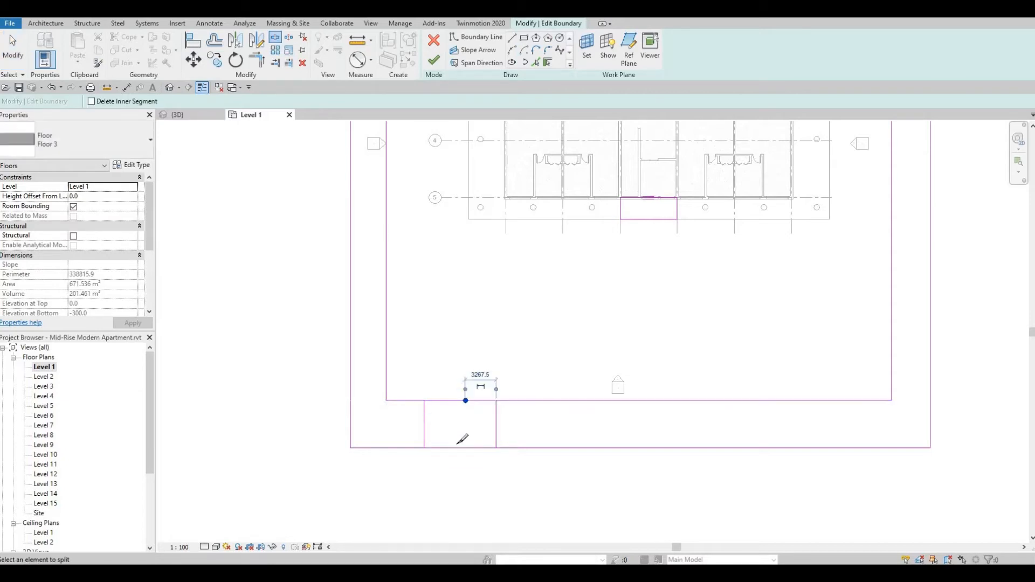
pyautogui.click(457, 448)
pyautogui.press('Escape')
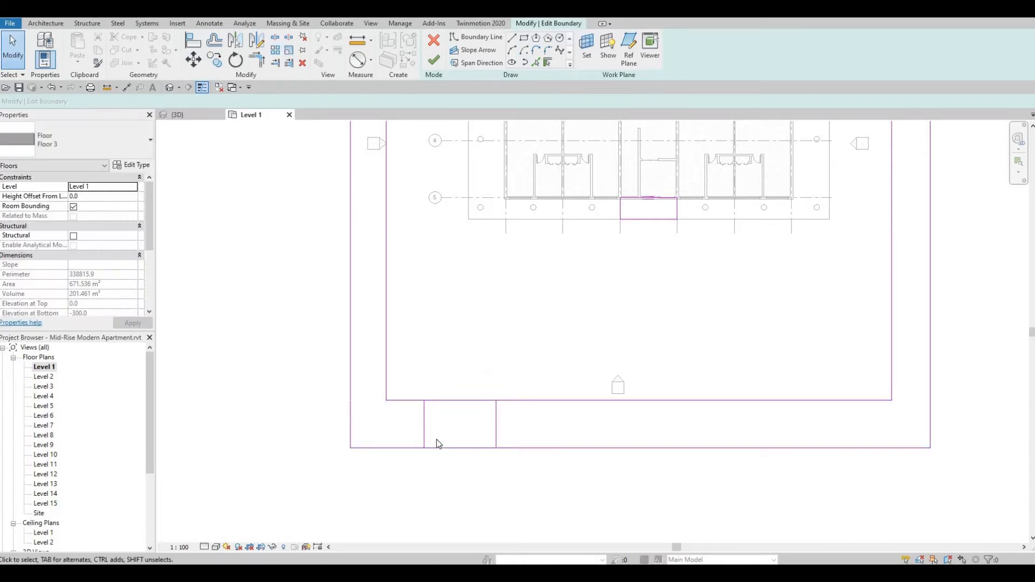
# Trim the split long edges to the two cross lines, opening a gap in the Floor 3 strip beyond grid 5.
pyautogui.press('t')
pyautogui.press('r')
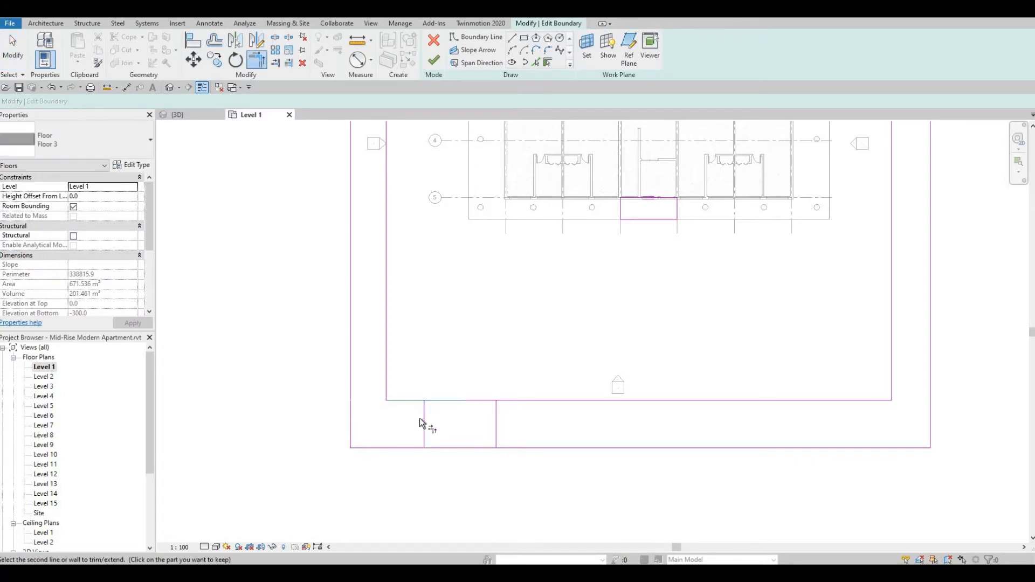
pyautogui.click(424, 420)
pyautogui.click(410, 401)
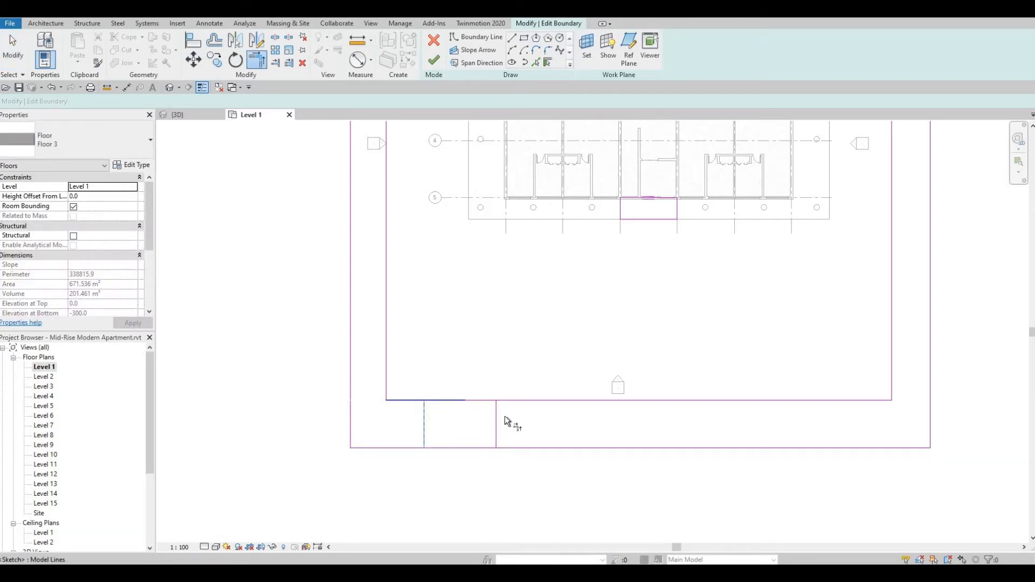
pyautogui.click(513, 401)
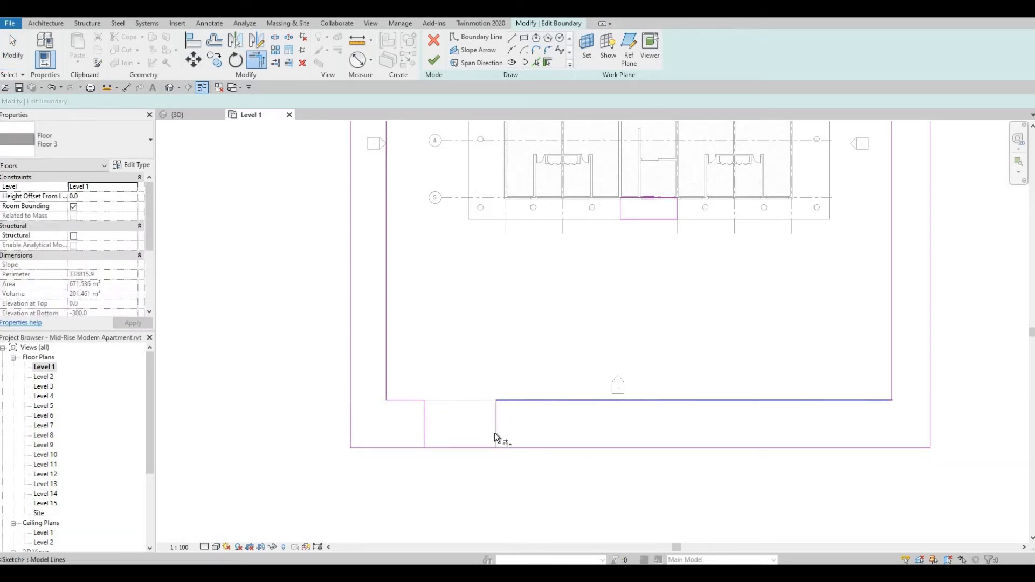
pyautogui.click(510, 447)
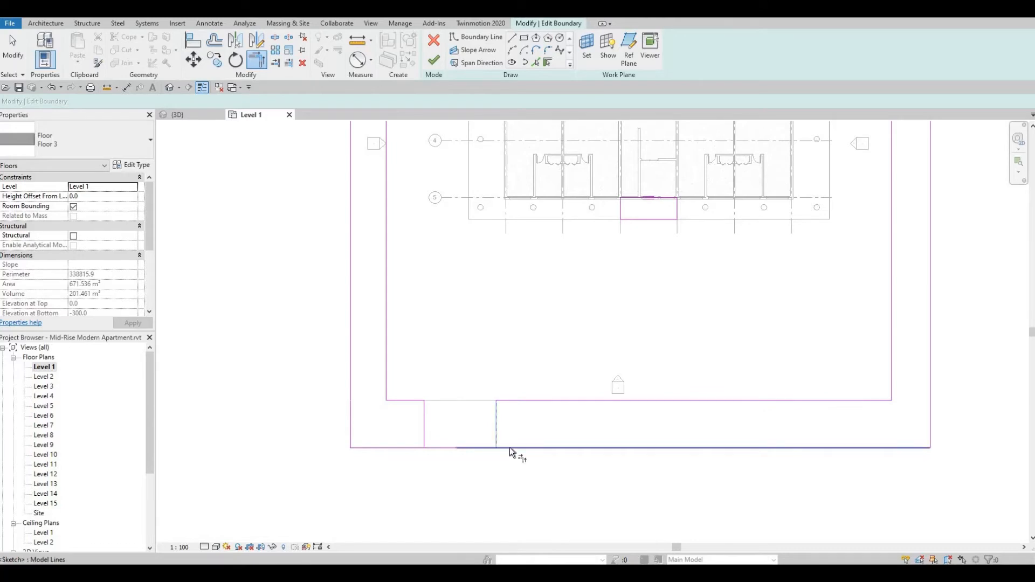
pyautogui.click(417, 448)
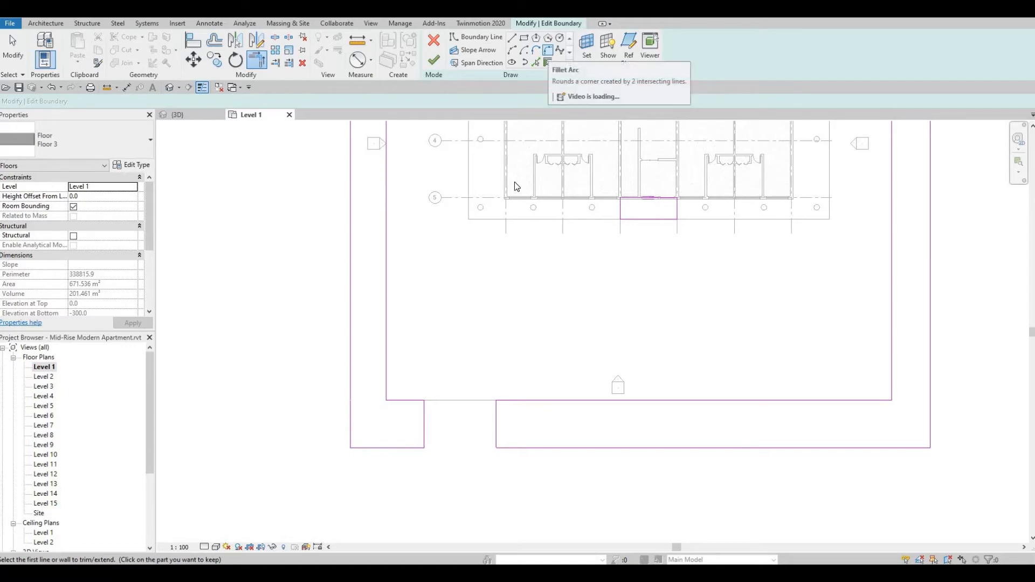
# Fillet the short strip piece's end at the gap, with a 1600 mm radius on the inner corner and 2100 mm on the outer.
pyautogui.click(548, 50)
pyautogui.scroll(2, 444, 426)
pyautogui.click(402, 386)
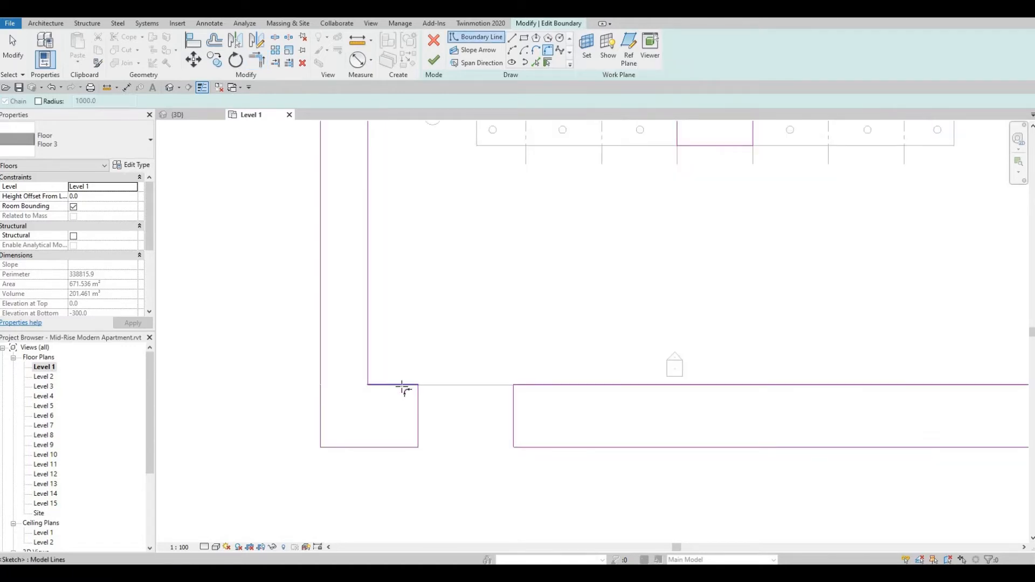
pyautogui.click(418, 406)
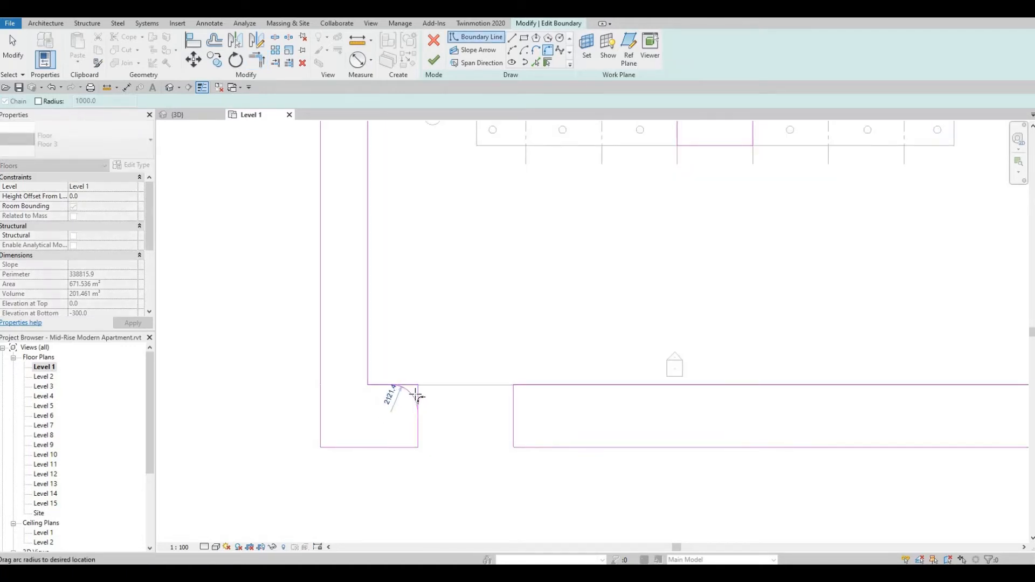
pyautogui.click(417, 434)
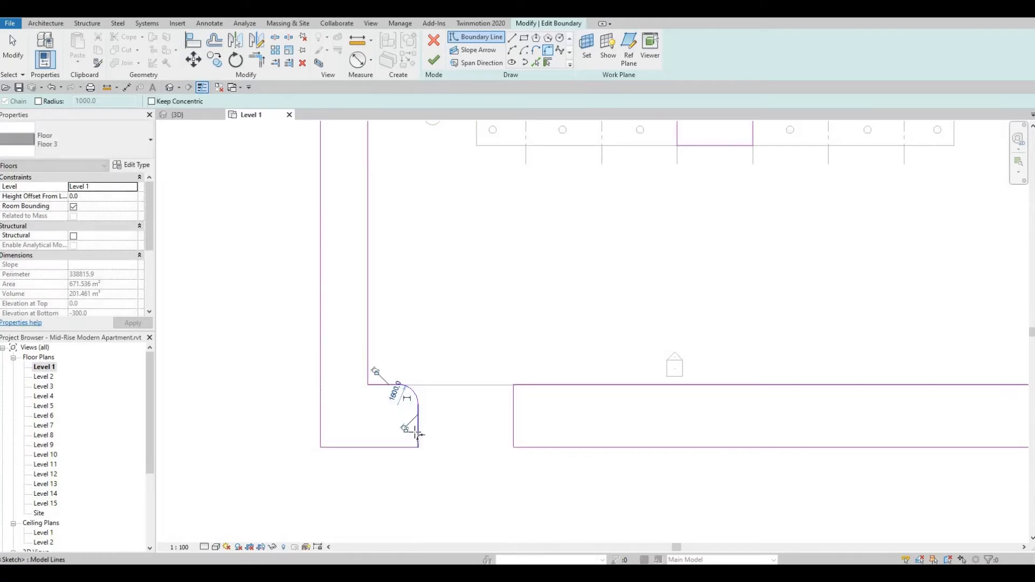
pyautogui.click(402, 448)
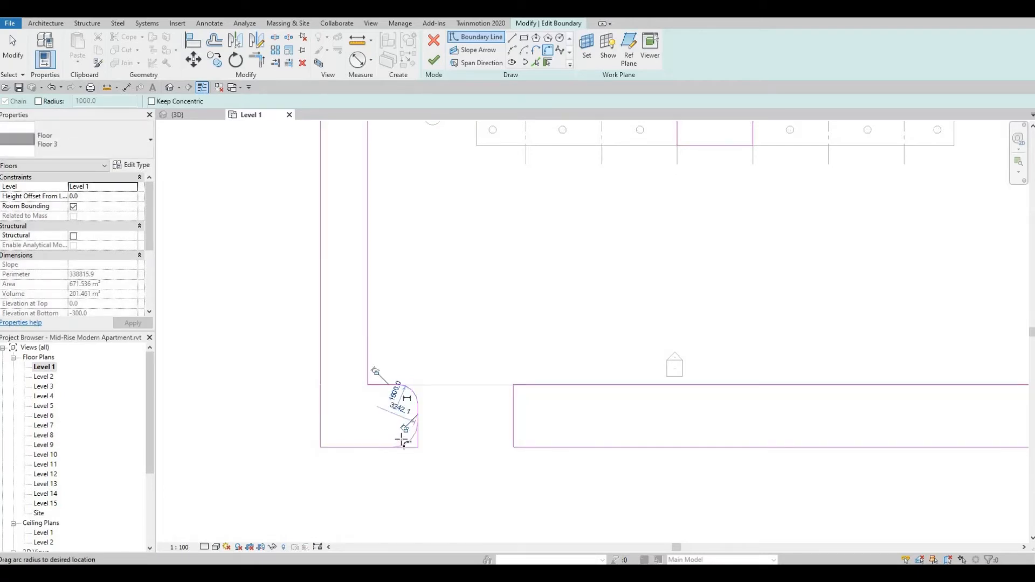
pyautogui.scroll(2, 411, 442)
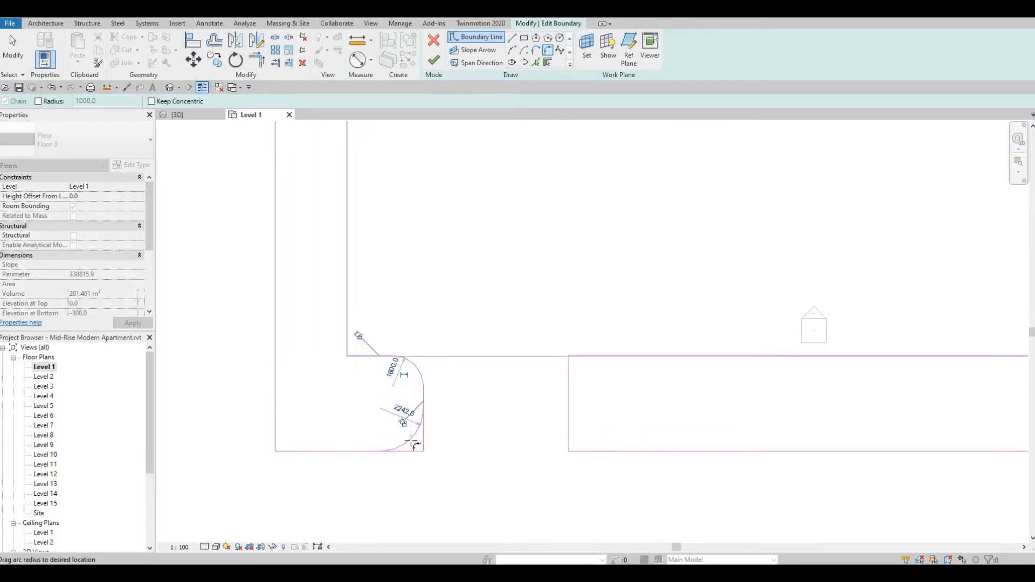
pyautogui.click(453, 434)
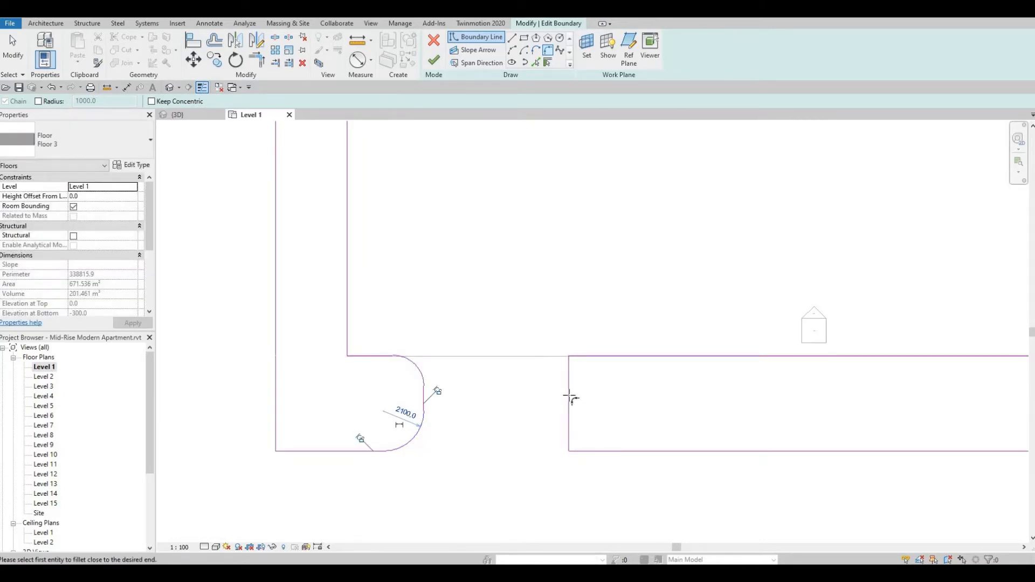
pyautogui.press('Escape')
pyautogui.press('Escape')
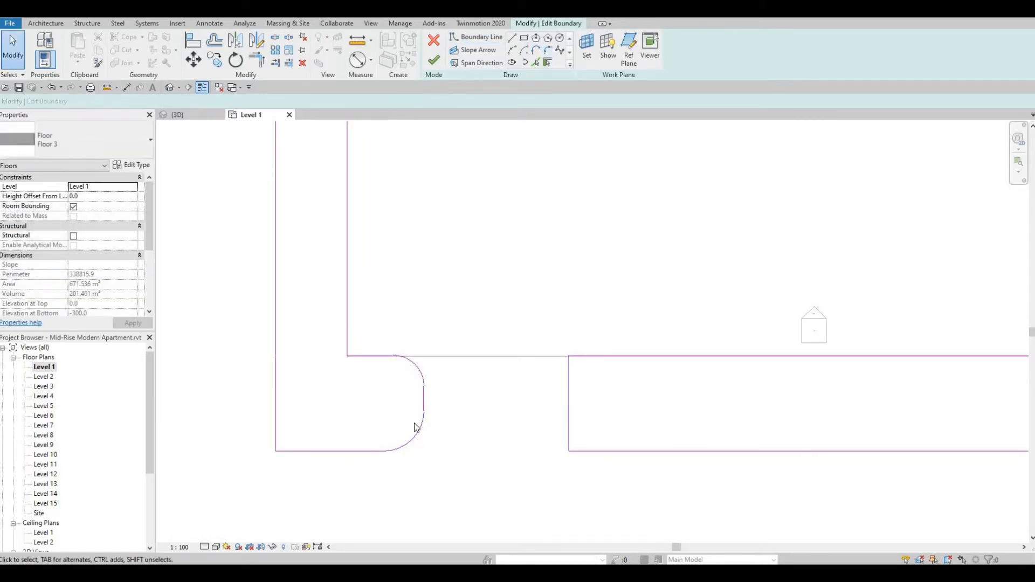
pyautogui.moveTo(370, 334); pyautogui.dragTo(455, 497)
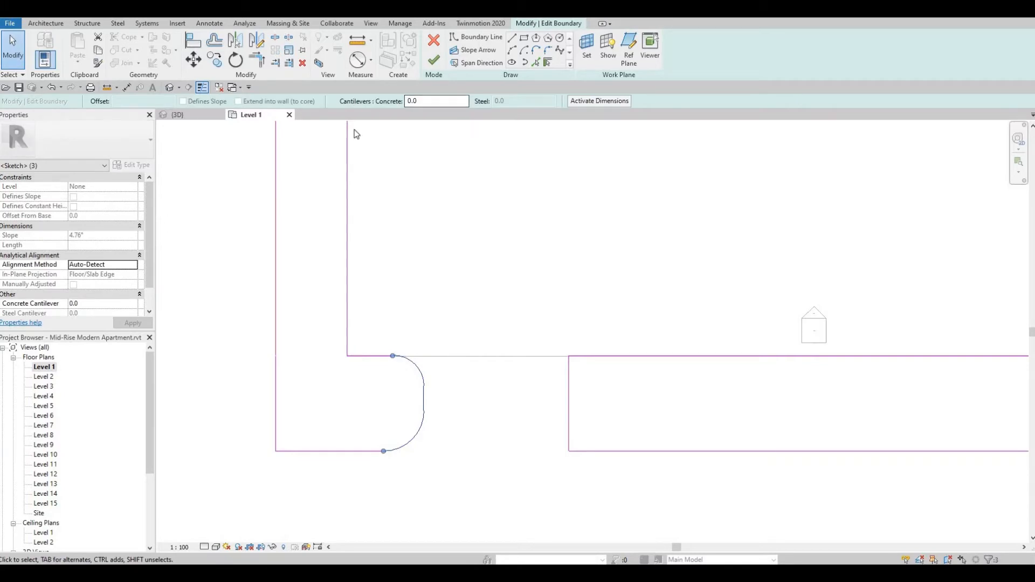
pyautogui.press('Escape')
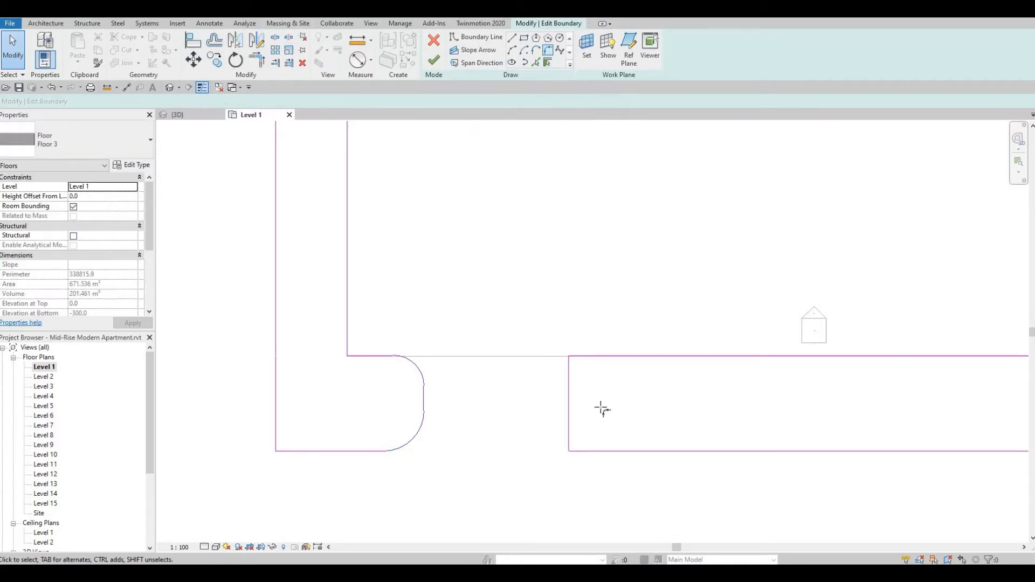
# Fillet both corners of the long strip piece's end at the gap, with a 1600 mm radius on the outer corner.
pyautogui.click(569, 431)
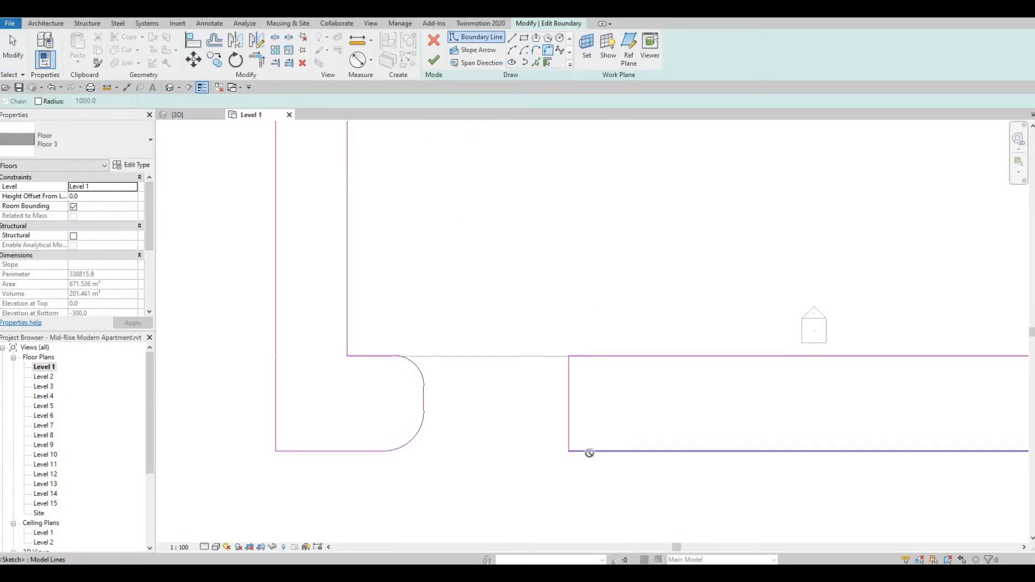
pyautogui.click(589, 452)
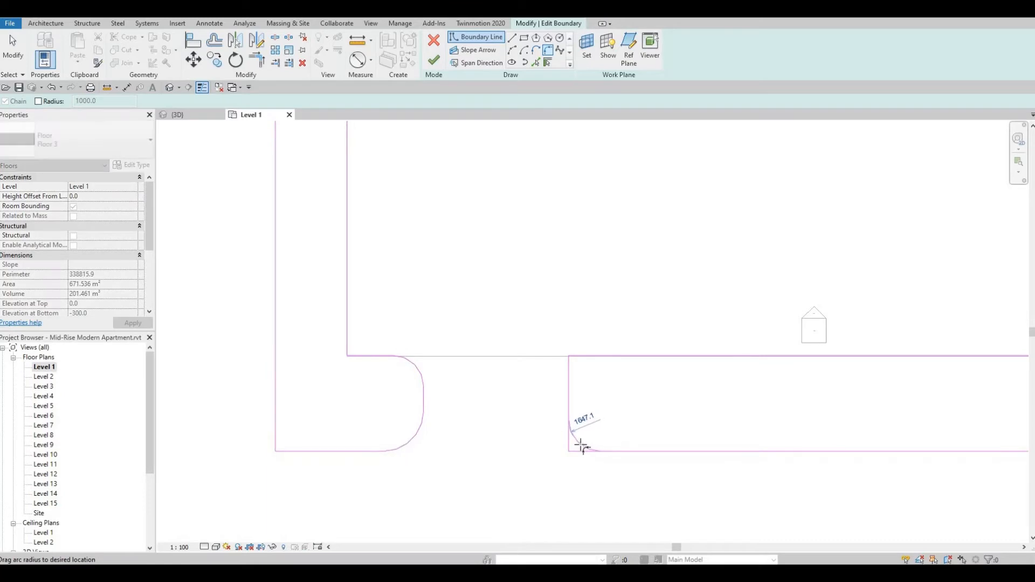
pyautogui.click(581, 436)
pyautogui.click(571, 381)
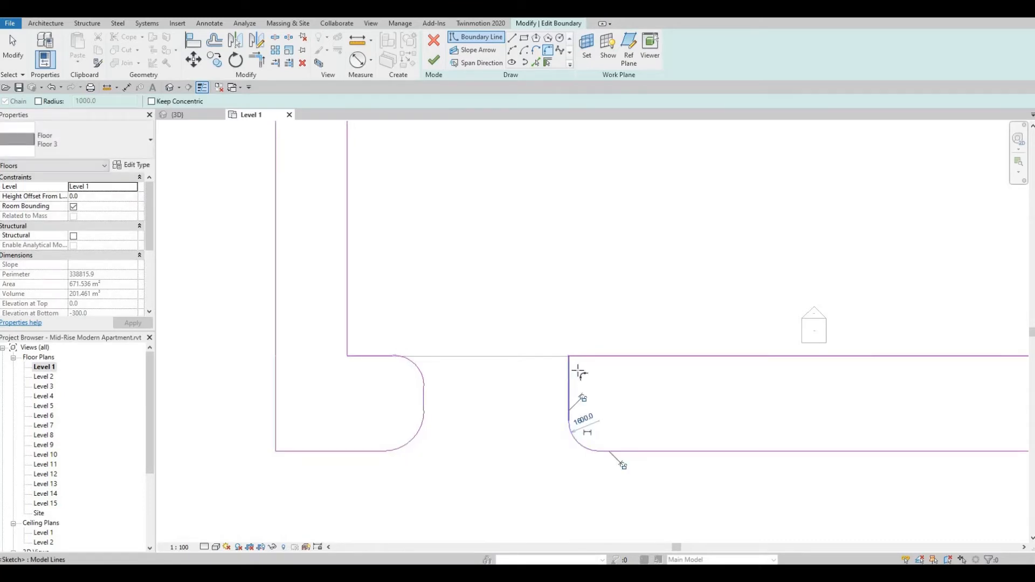
pyautogui.click(592, 358)
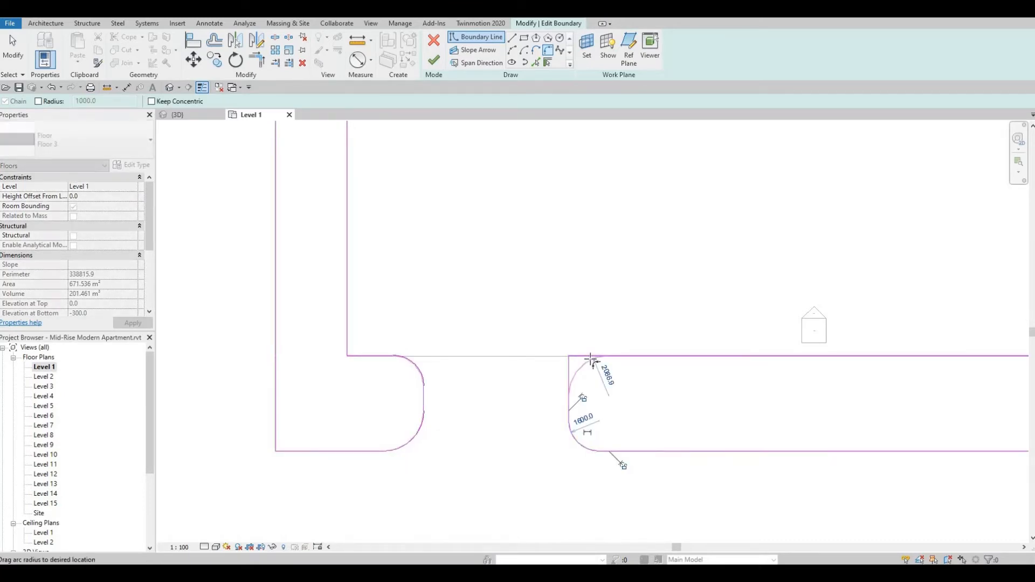
pyautogui.click(590, 363)
pyautogui.press('Escape')
pyautogui.press('Escape')
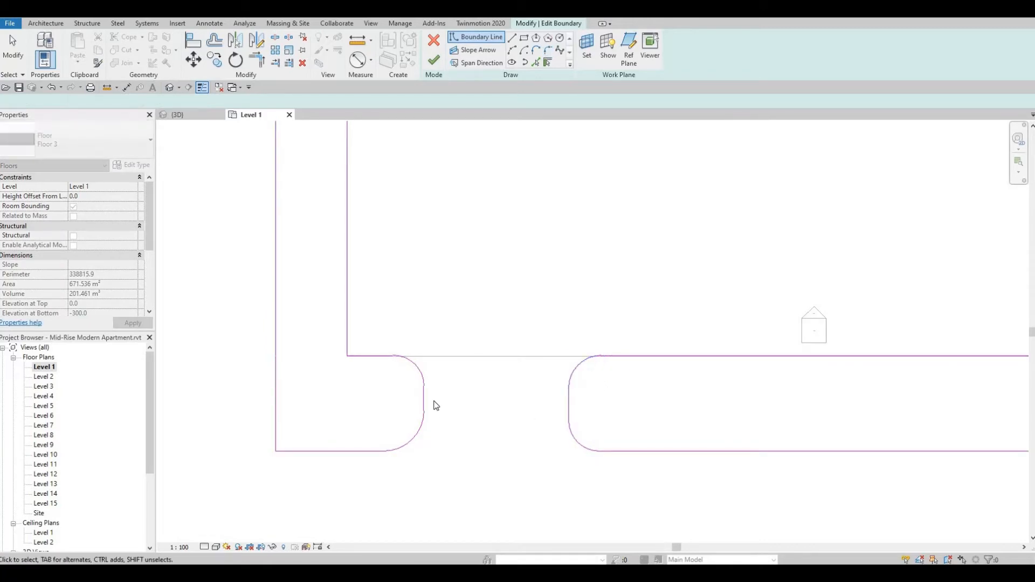
# Move the short strip piece's rounded end back toward its corner to widen the gap to 8200 mm.
pyautogui.click(423, 401)
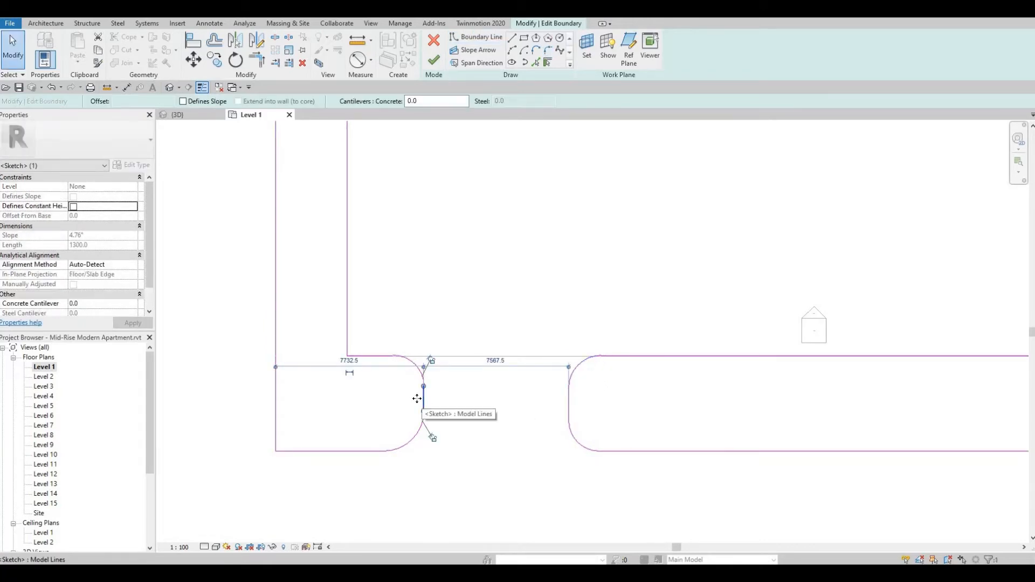
pyautogui.moveTo(406, 403); pyautogui.dragTo(412, 402)
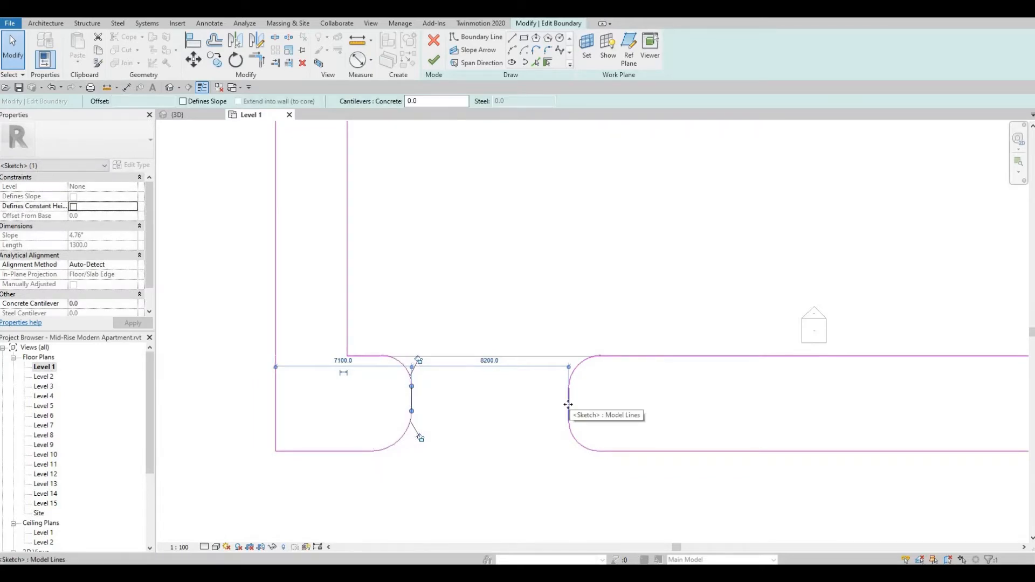
pyautogui.click(569, 405)
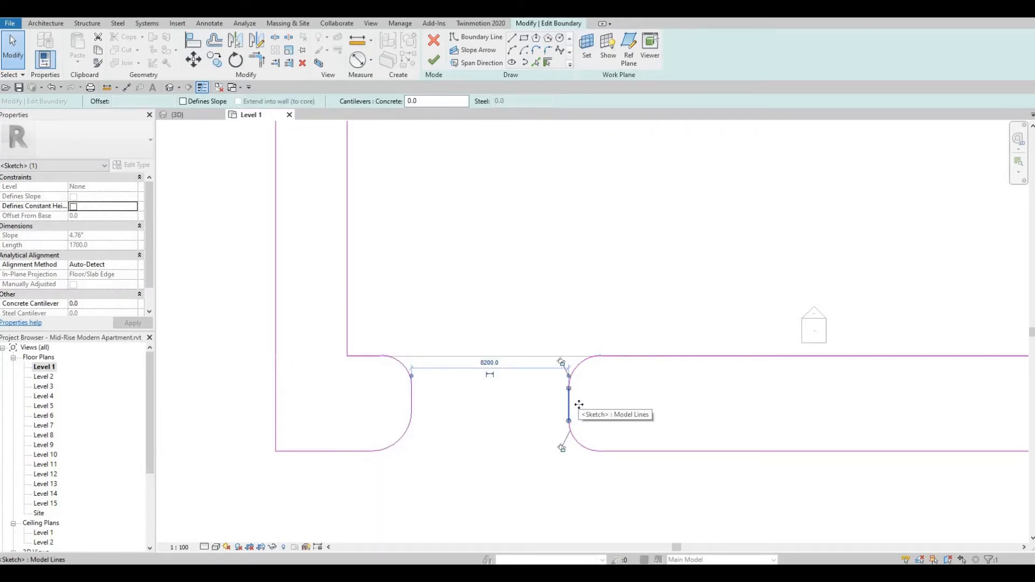
pyautogui.click(581, 437)
pyautogui.scroll(-3, 581, 437)
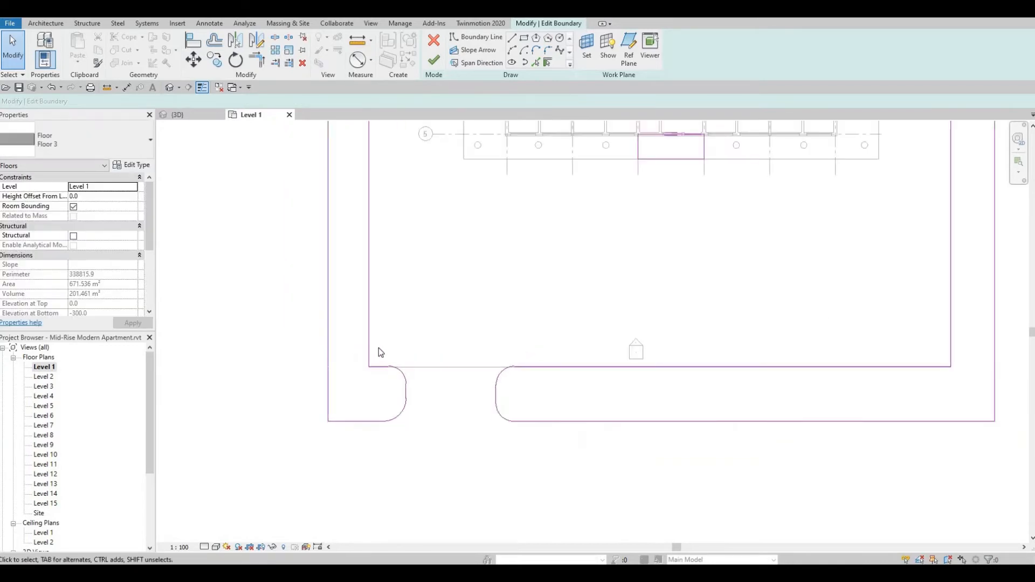
# Mirror a copy of the gap's rounded ends about a vertical axis through the middle of the long Floor 3 strip.
pyautogui.moveTo(379, 339)
pyautogui.mouseDown()
pyautogui.moveTo(510, 417)
pyautogui.moveTo(531, 450)
pyautogui.mouseUp()
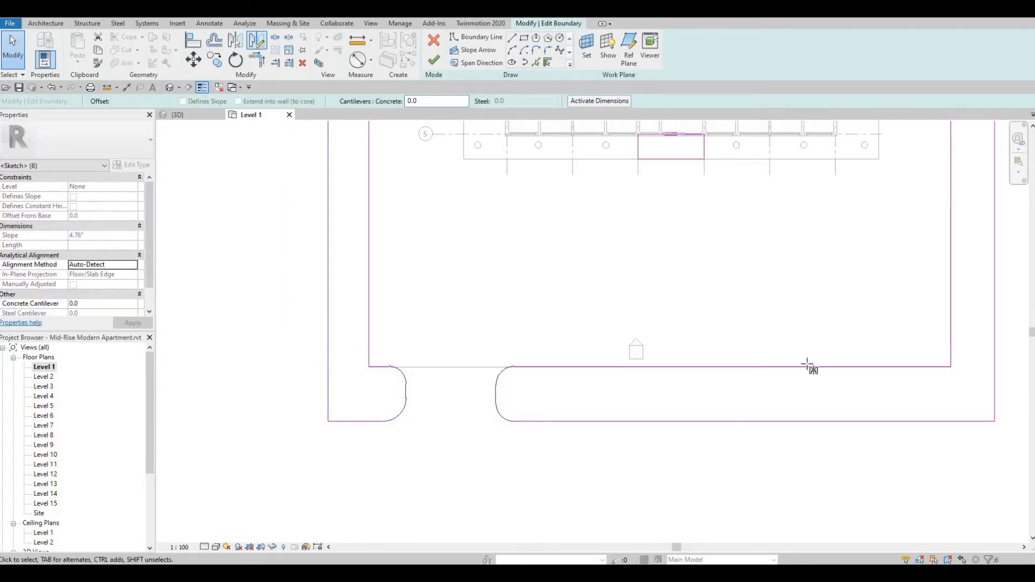
pyautogui.press('d')
pyautogui.press('m')
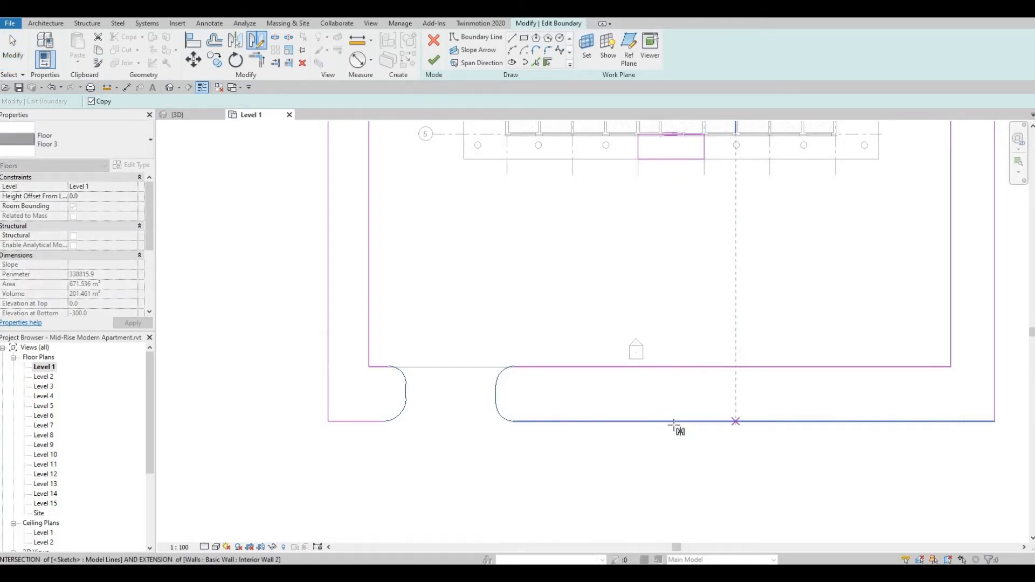
pyautogui.click(660, 421)
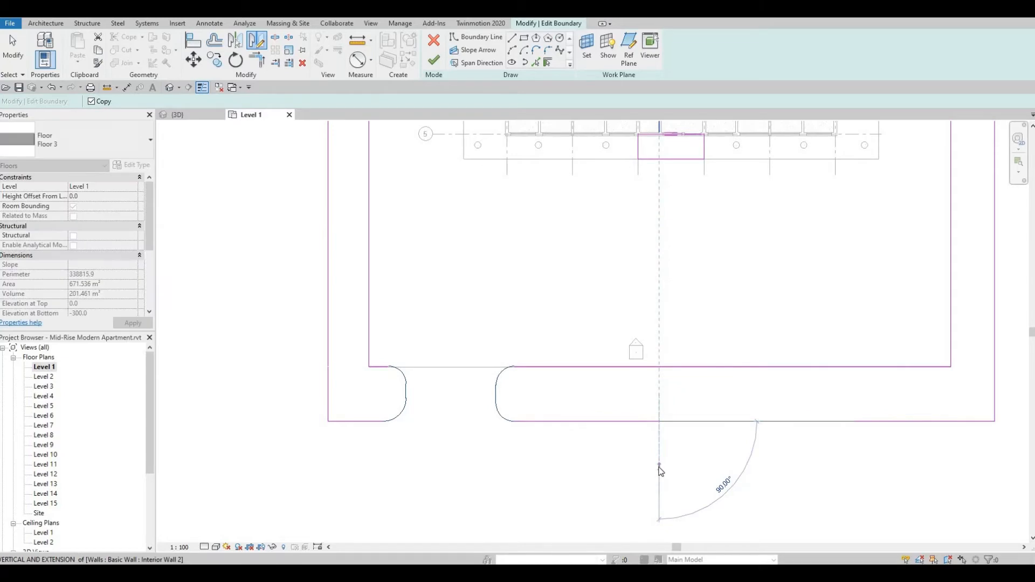
pyautogui.click(664, 468)
pyautogui.click(849, 465)
pyautogui.moveTo(580, 355); pyautogui.dragTo(414, 349, button='middle')
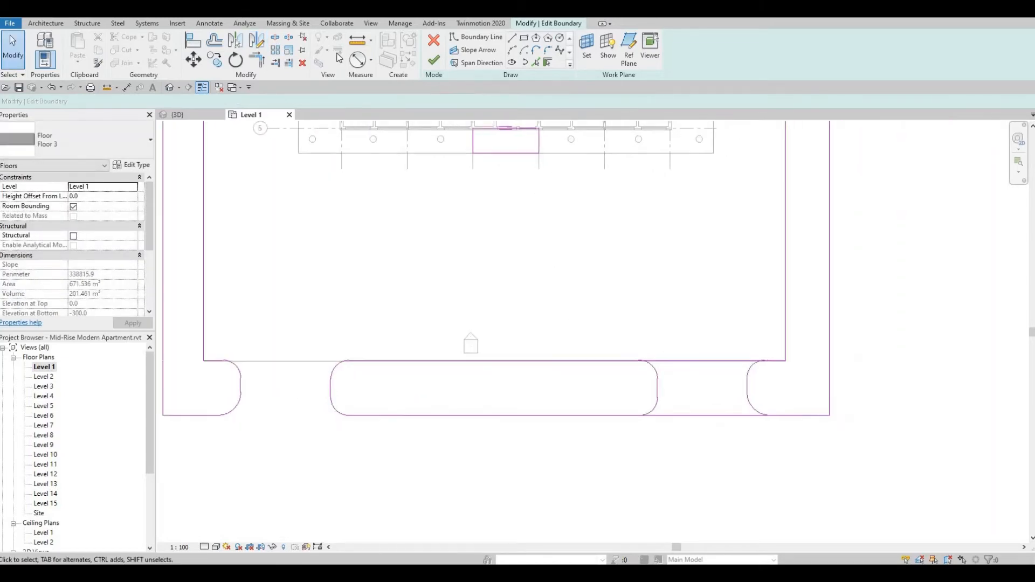
# Split both long edges of the Floor 3 strip between the two mirrored rounded ends.
pyautogui.click(276, 38)
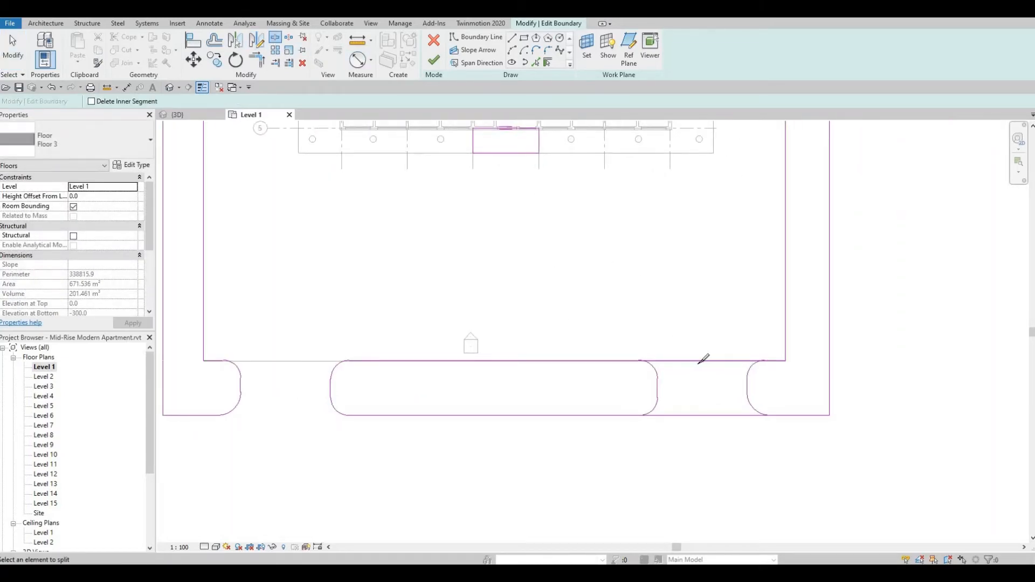
pyautogui.click(698, 361)
pyautogui.click(706, 416)
pyautogui.press('Escape')
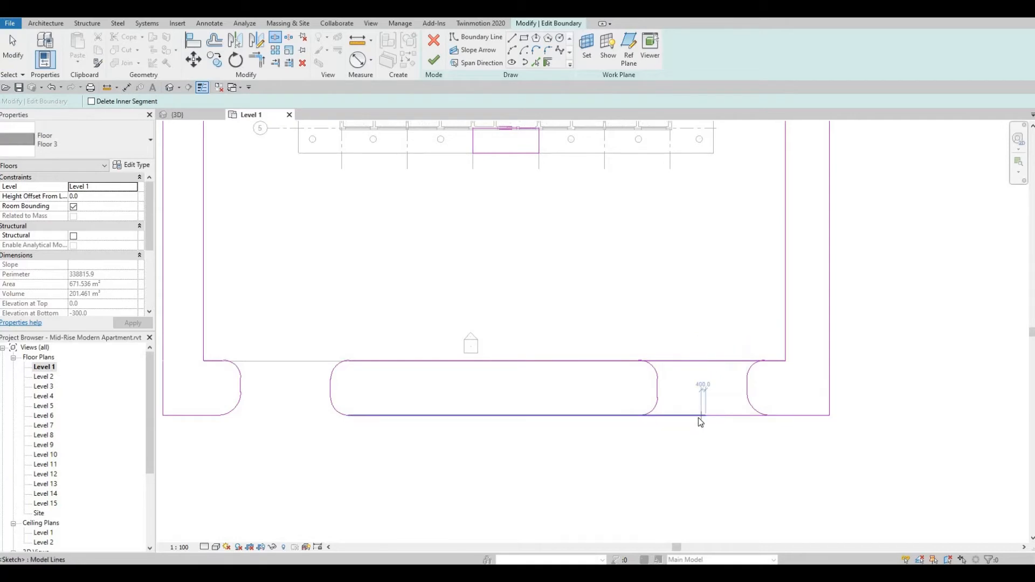
# Trim the split long edges to the mirrored rounded ends, opening a second gap and closing the middle strip piece.
pyautogui.press('t')
pyautogui.press('r')
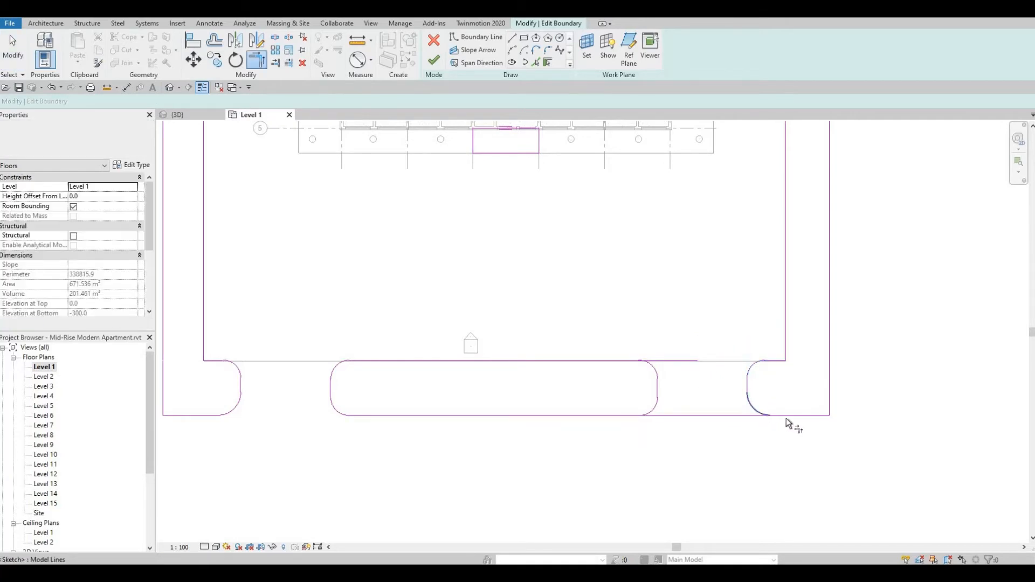
pyautogui.click(751, 418)
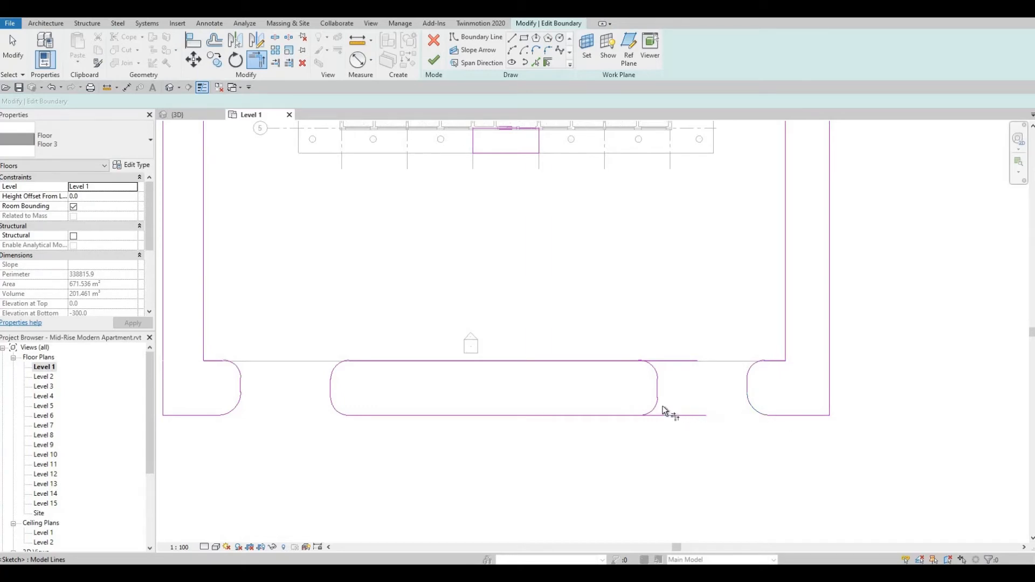
pyautogui.click(633, 404)
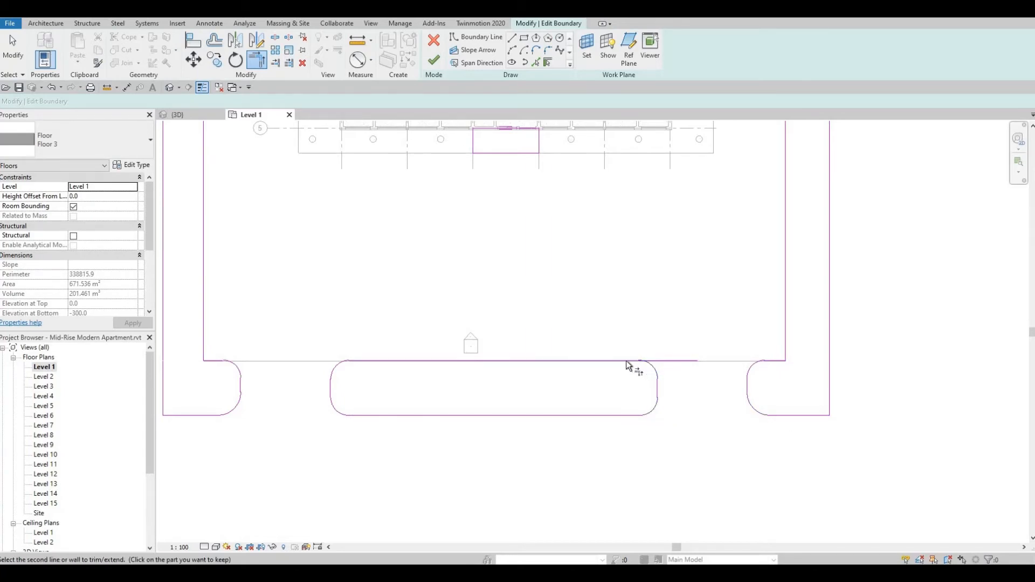
pyautogui.scroll(-3, 654, 377)
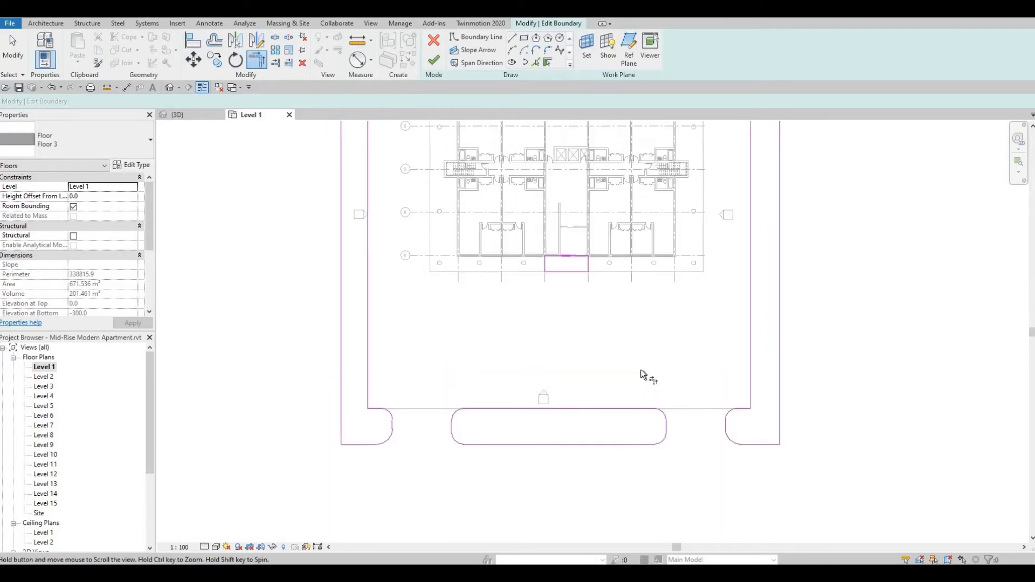
# Sketch a boundary rectangle about 60800 mm wide and 5250 mm deep across the rear ends of both Floor 3 side strips.
pyautogui.scroll(-3, 646, 359)
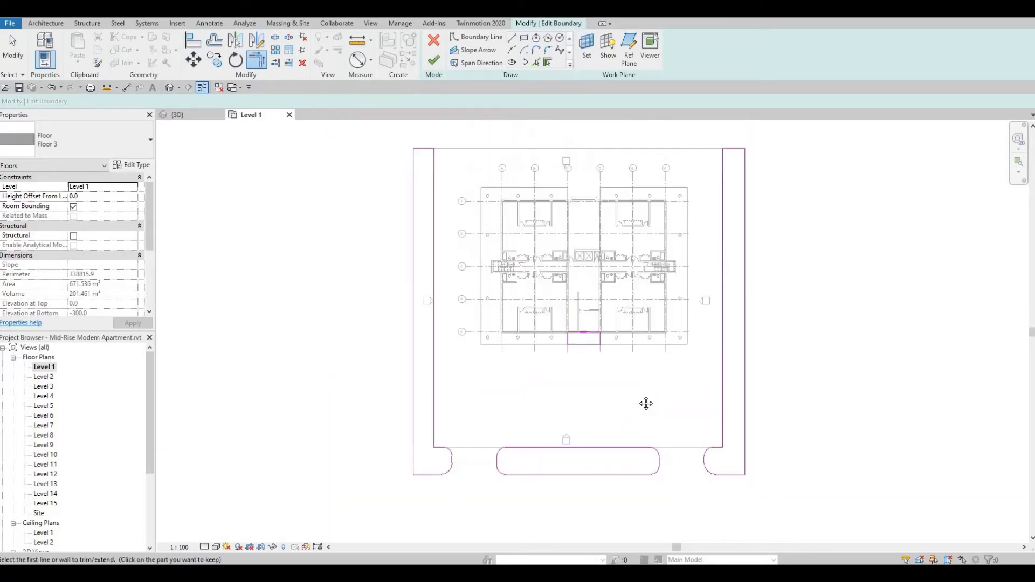
pyautogui.moveTo(647, 396); pyautogui.dragTo(644, 419, button='middle')
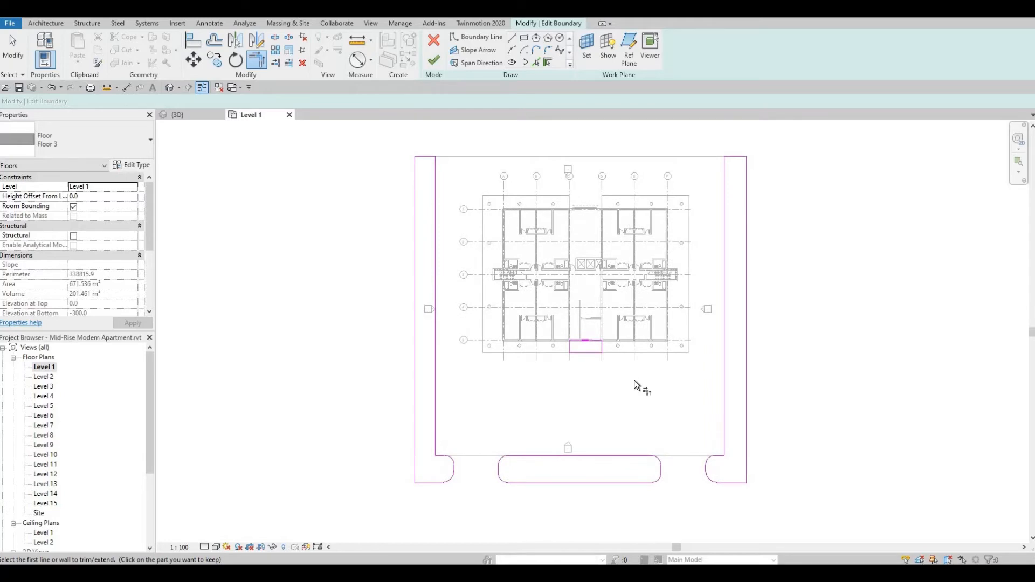
pyautogui.moveTo(634, 380); pyautogui.dragTo(636, 402, button='middle')
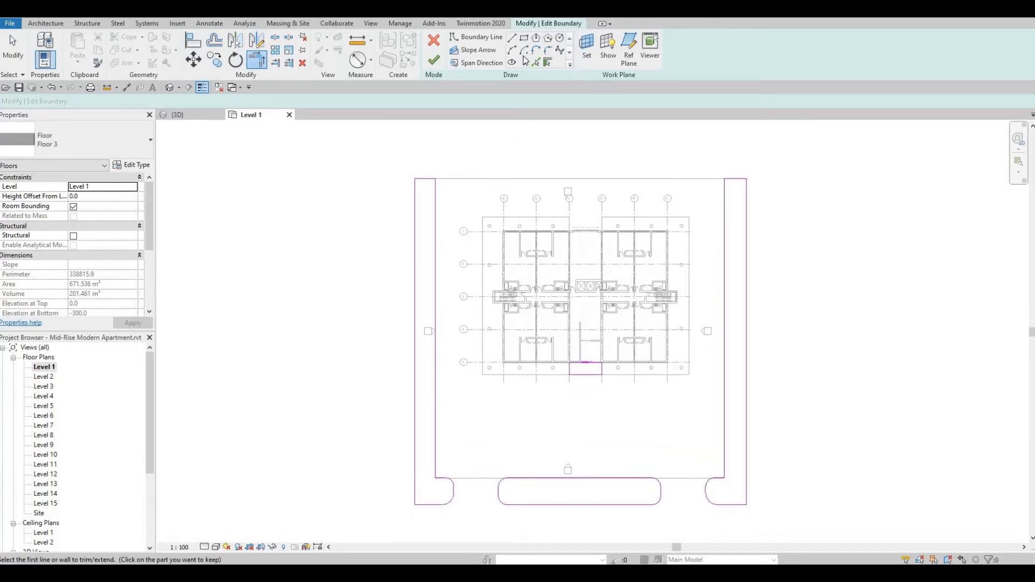
pyautogui.click(414, 179)
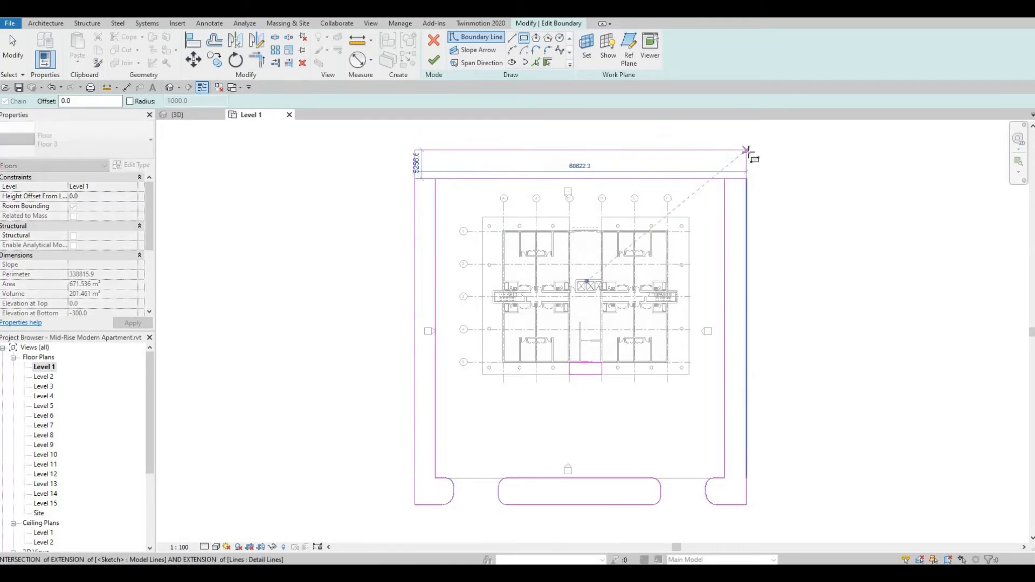
pyautogui.click(722, 173)
pyautogui.press('Escape')
pyautogui.press('Escape')
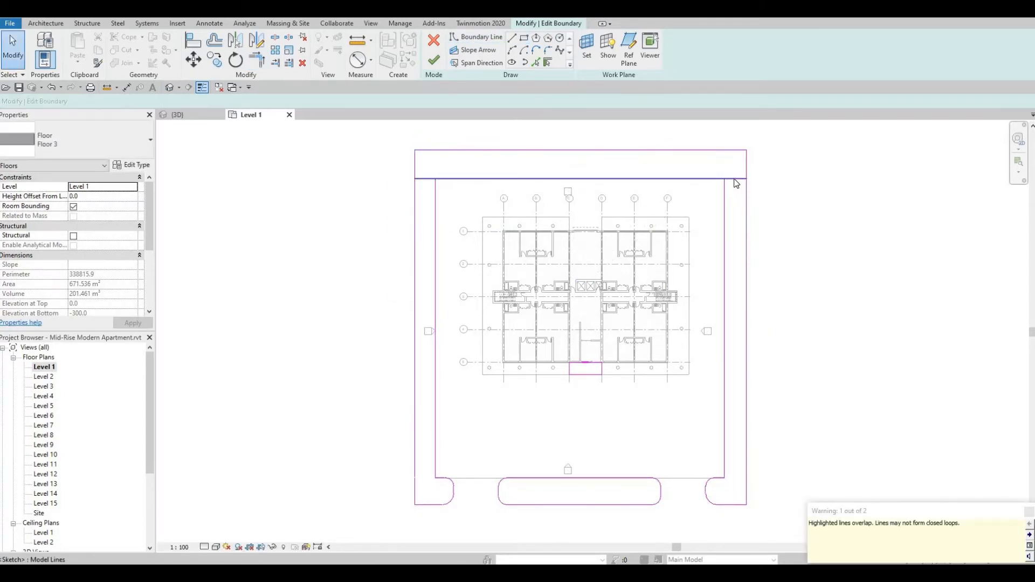
# Trim the rear rectangle's inner edge to the side strips' inner edges and delete the two short end lines between them.
pyautogui.press('t')
pyautogui.press('r')
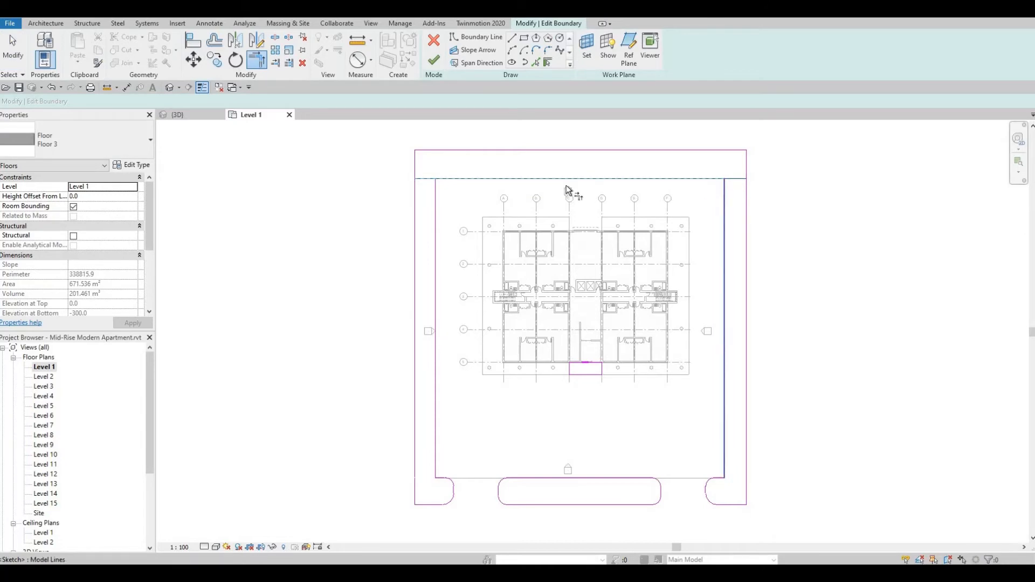
pyautogui.press('Escape')
pyautogui.click(429, 180)
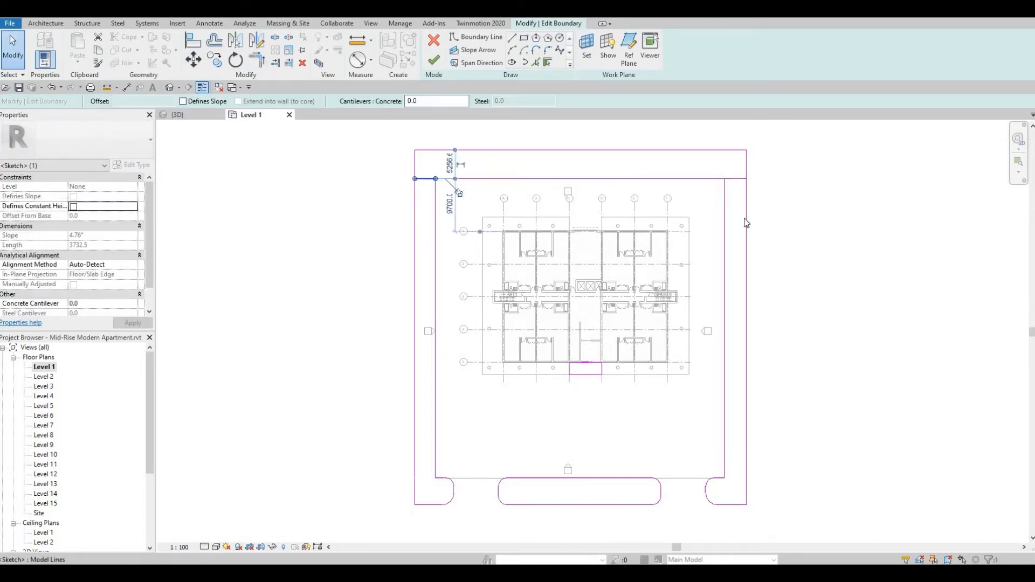
pyautogui.click(741, 191)
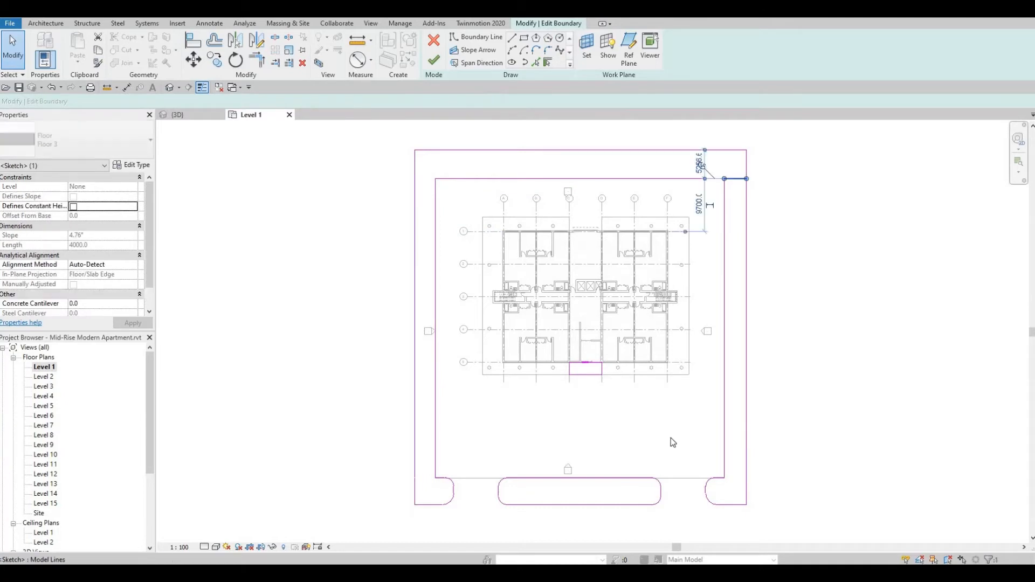
pyautogui.press('Delete')
# Undo the trial shift of the rounded middle strip piece and finish the Floor 3 boundary sketch.
pyautogui.moveTo(712, 471); pyautogui.dragTo(711, 435, button='middle')
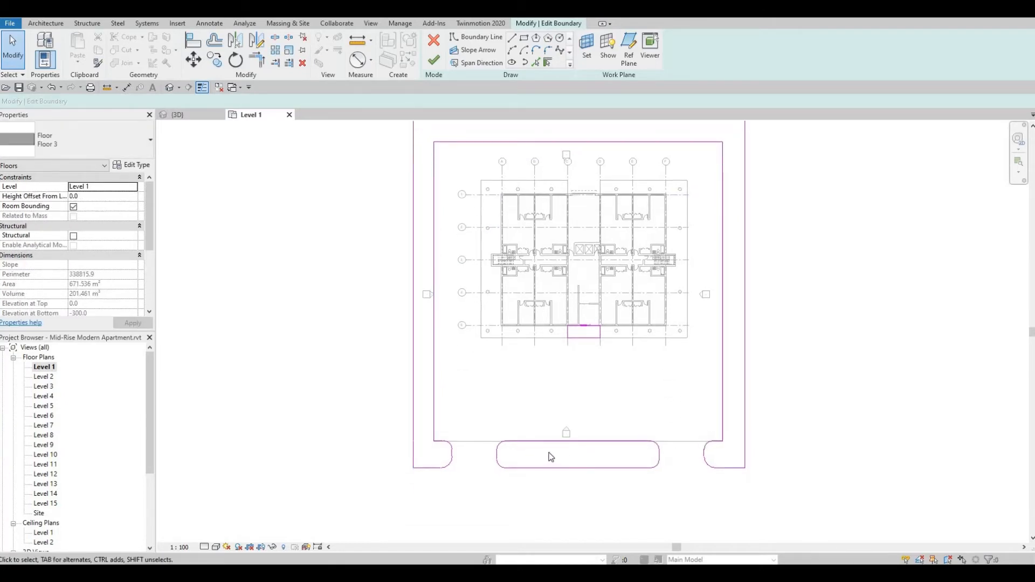
pyautogui.moveTo(480, 427); pyautogui.dragTo(675, 486)
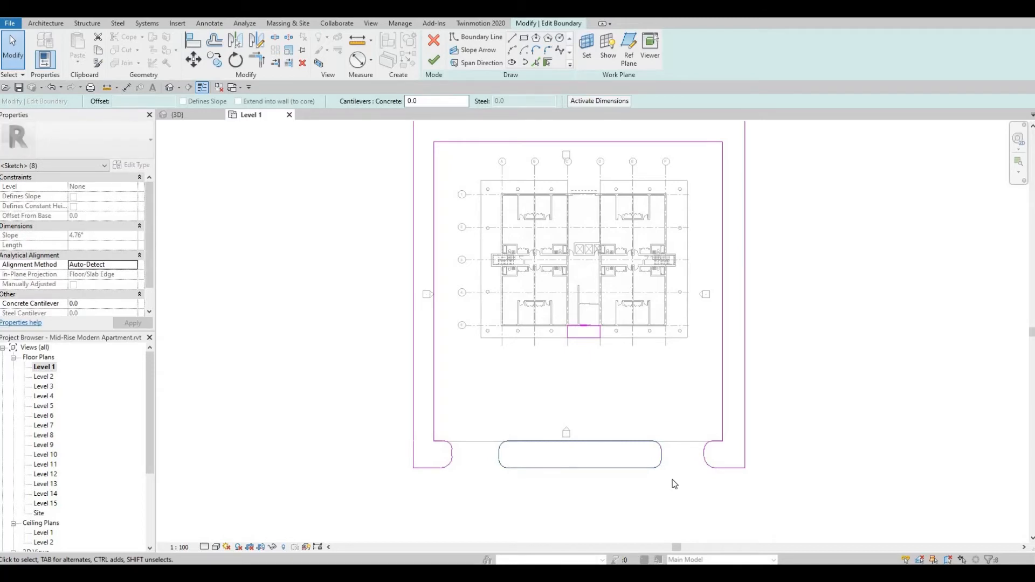
pyautogui.hotkey('ctrl', 'z')
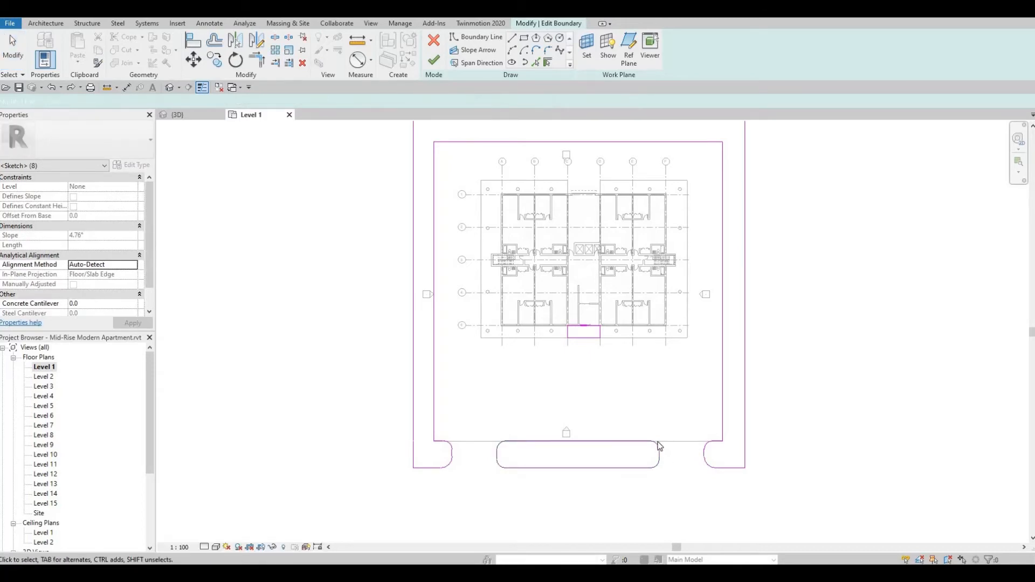
pyautogui.click(433, 67)
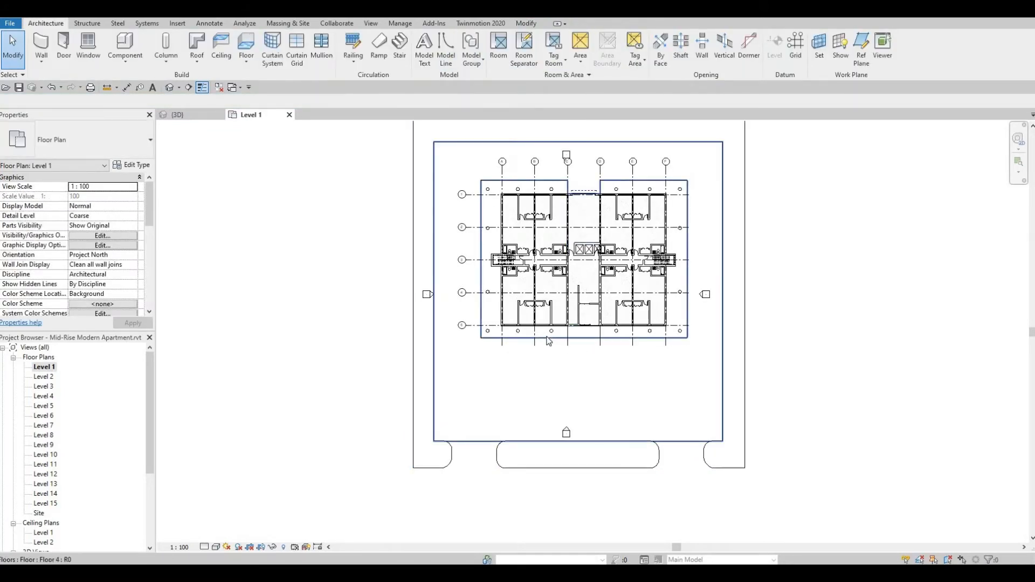
# Edit the Floor 2 boundary and sketch a rectangle about 9000 mm wide along the outside of Floor 3's left side strip.
pyautogui.press('Tab')
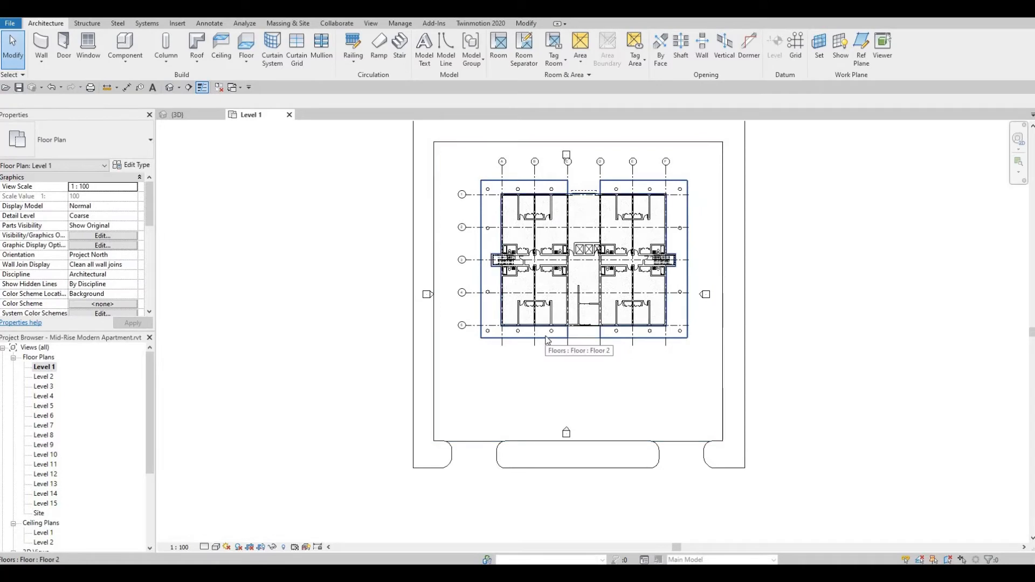
pyautogui.click(548, 339)
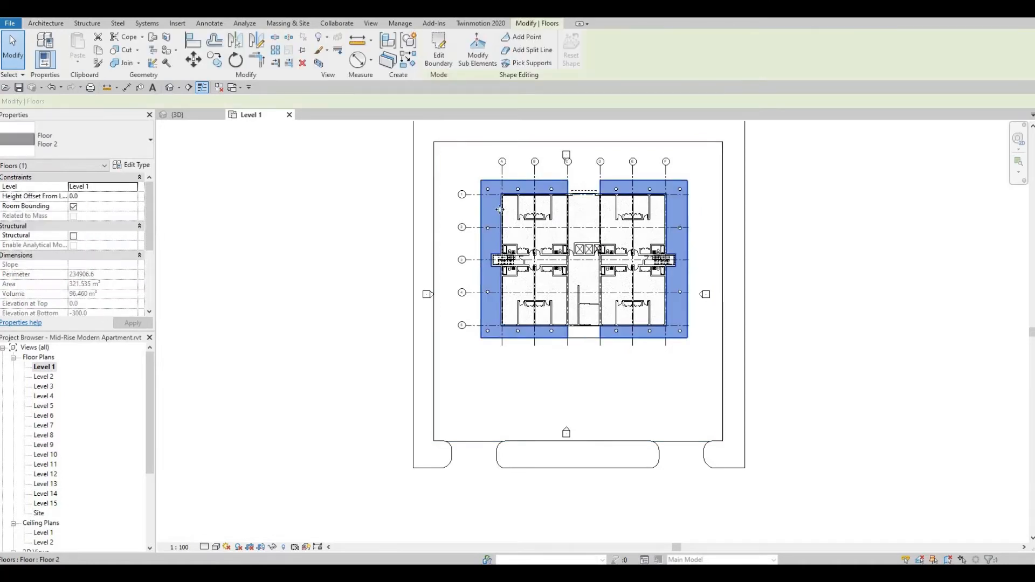
pyautogui.click(438, 59)
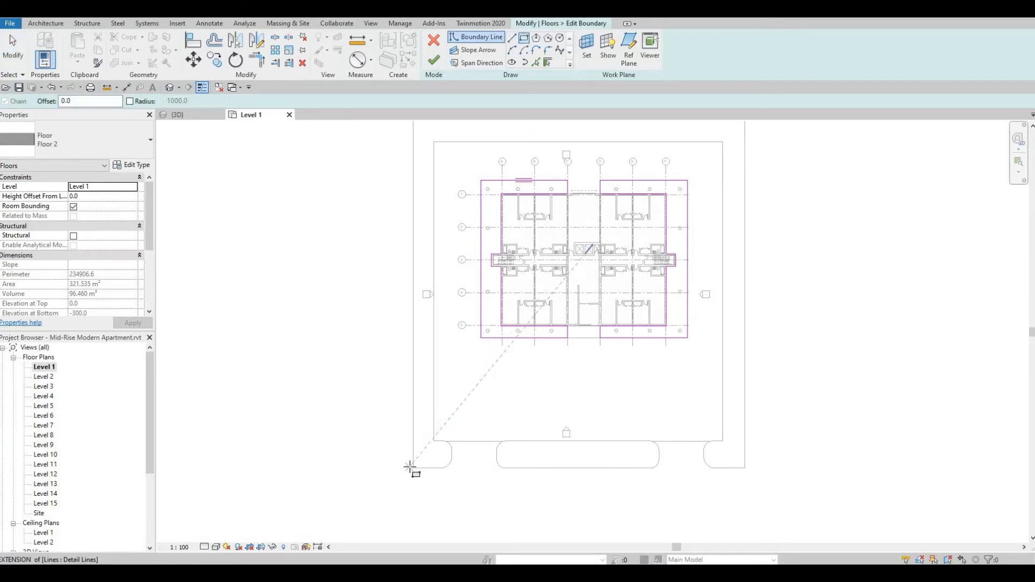
pyautogui.click(412, 439)
pyautogui.moveTo(360, 227); pyautogui.dragTo(388, 335, button='middle')
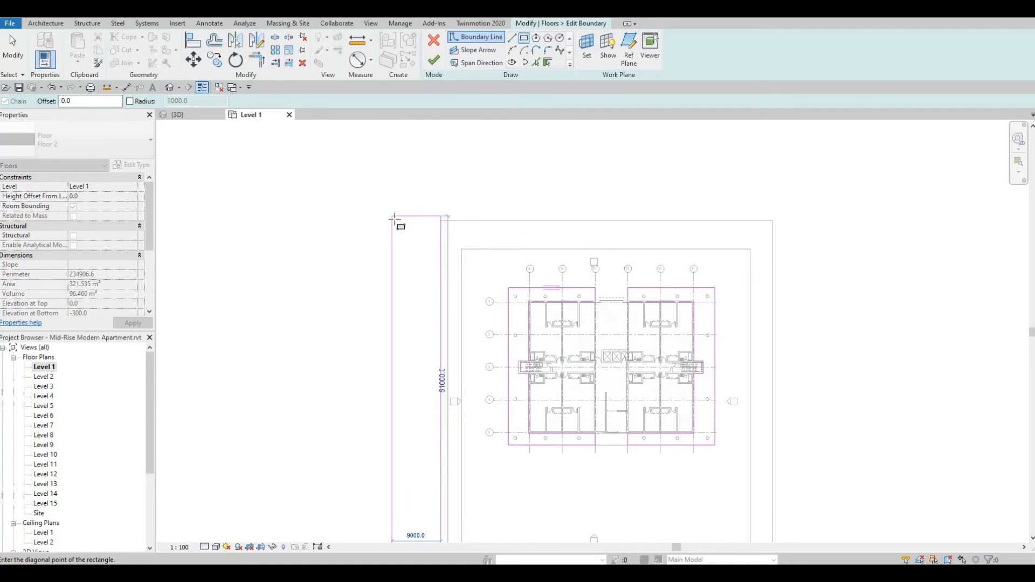
pyautogui.click(394, 221)
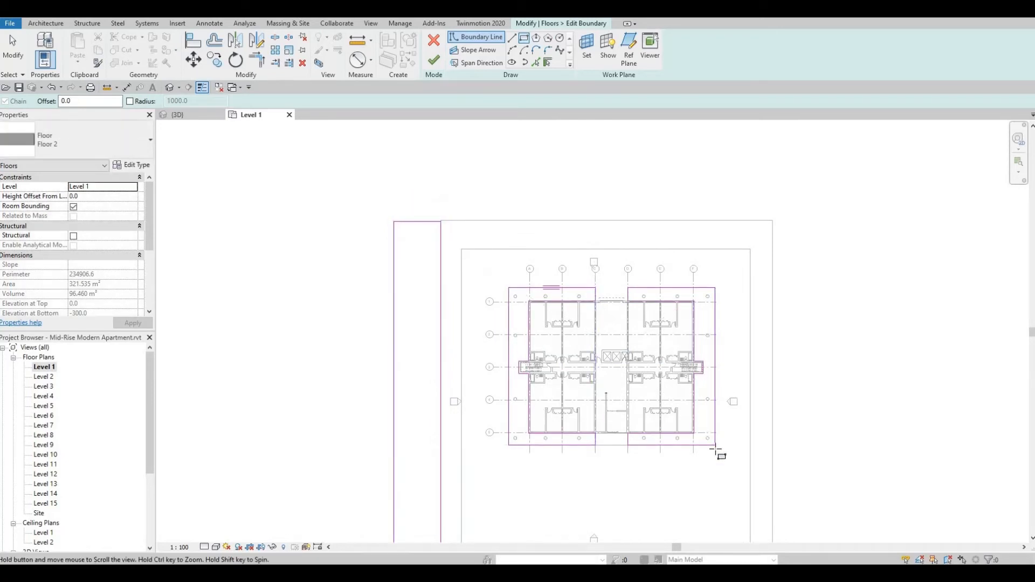
# Sketch a second rectangle about 8000 mm wide along the outside of Floor 3's right side strip, extending past its rear edge.
pyautogui.moveTo(713, 446); pyautogui.dragTo(647, 385, button='middle')
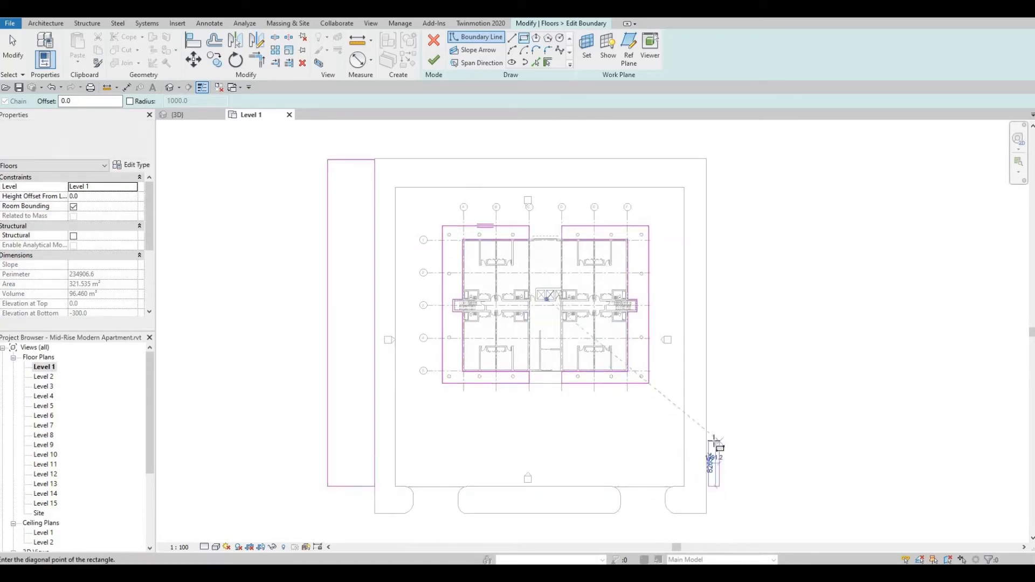
pyautogui.press('Escape')
pyautogui.press('Escape')
pyautogui.click(707, 486)
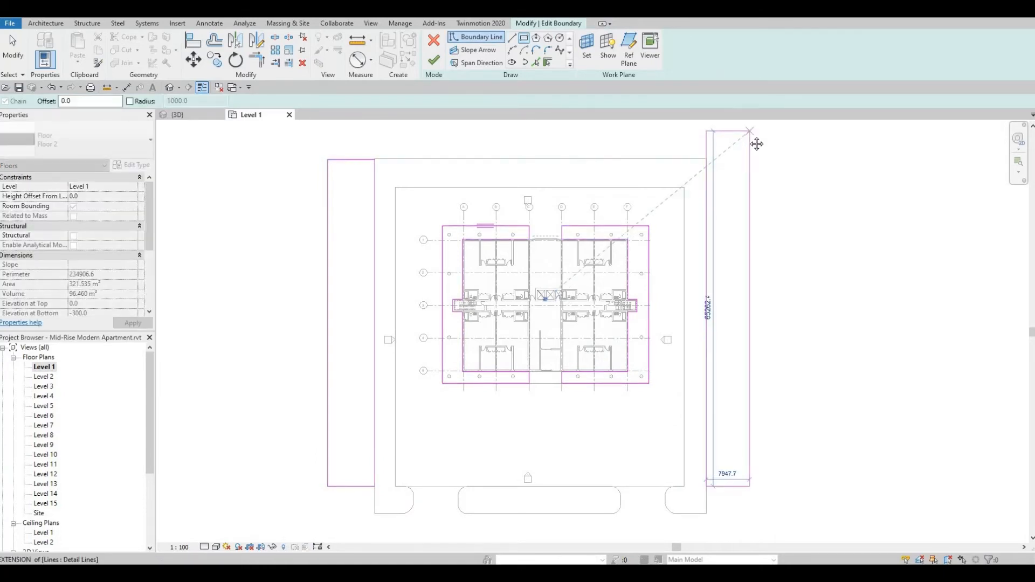
pyautogui.moveTo(755, 143); pyautogui.dragTo(755, 198, button='middle')
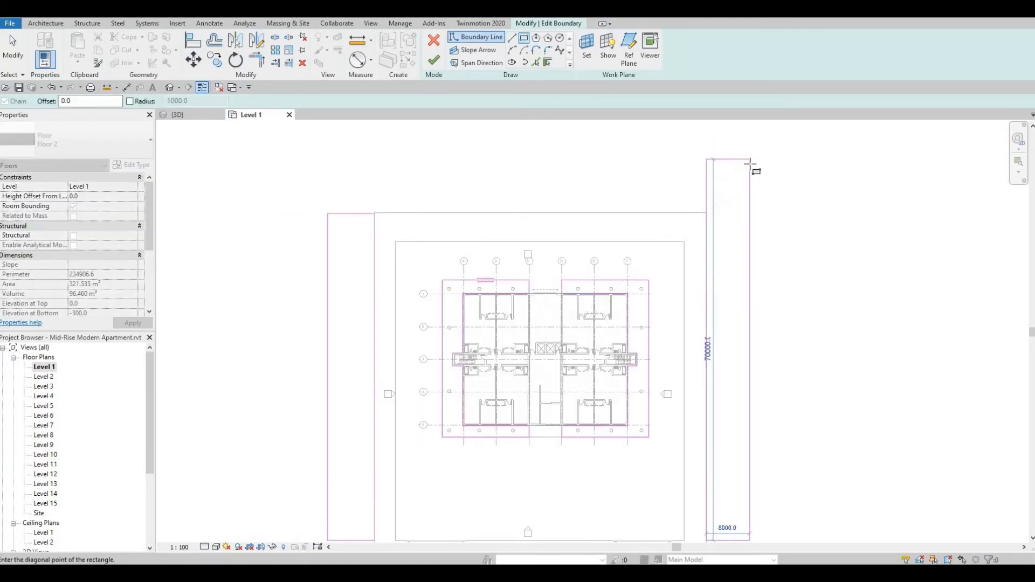
pyautogui.click(734, 174)
pyautogui.press('Escape')
pyautogui.press('Escape')
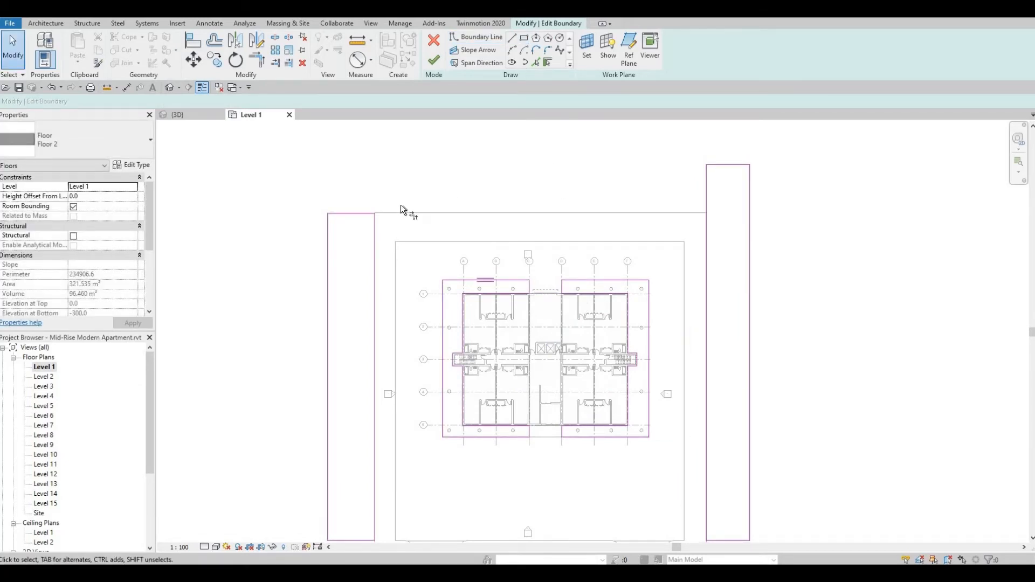
# Extend the left rectangle's outer edge and the right rectangle's rear edge until they meet in a corner.
pyautogui.press('t')
pyautogui.press('r')
pyautogui.click(326, 234)
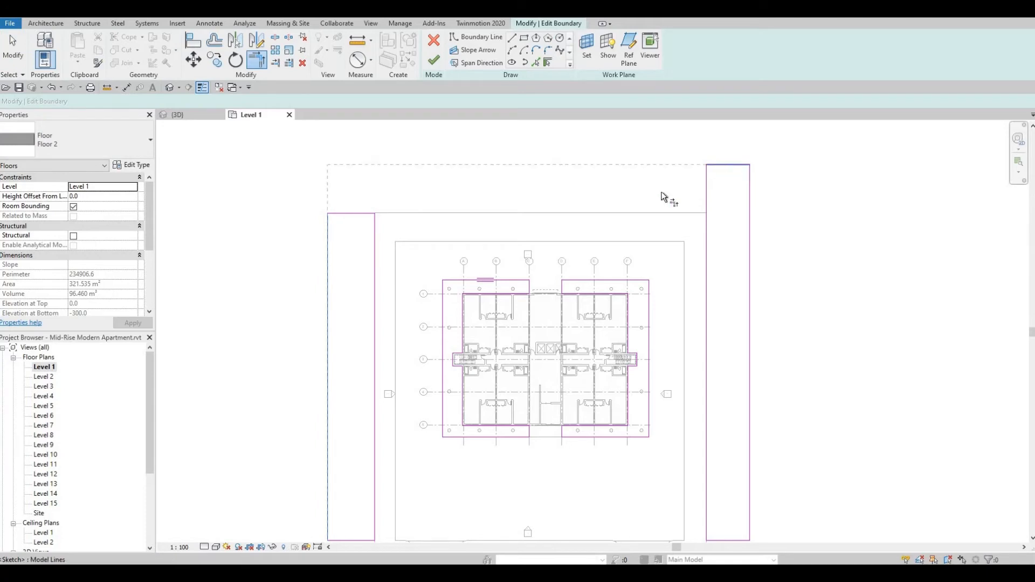
pyautogui.click(662, 197)
pyautogui.press('Escape')
pyautogui.press('Escape')
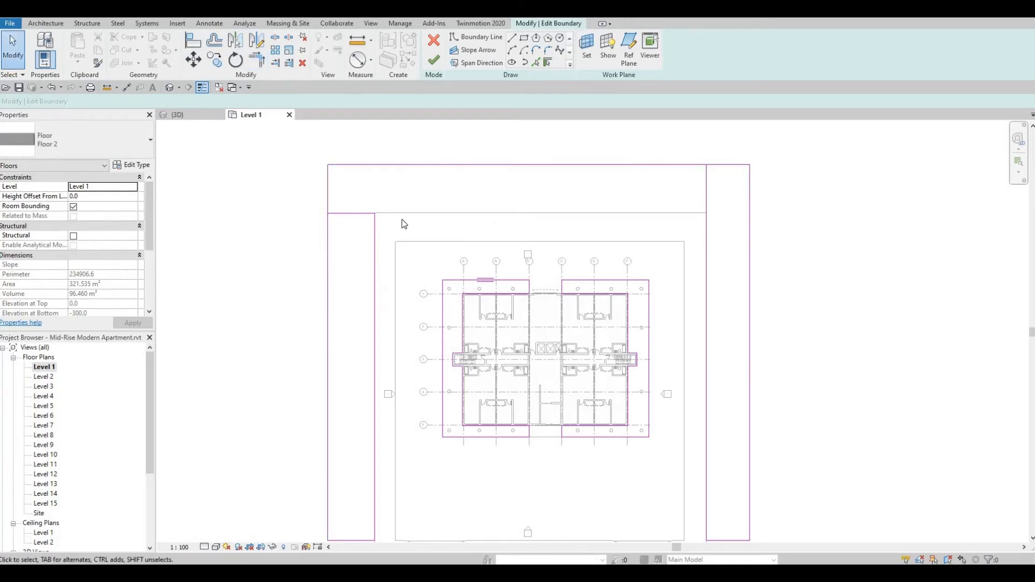
# Add a boundary line along Floor 3's rear edge and delete the left rectangle's short rear end line.
pyautogui.click(535, 212)
pyautogui.press('Escape')
pyautogui.press('Escape')
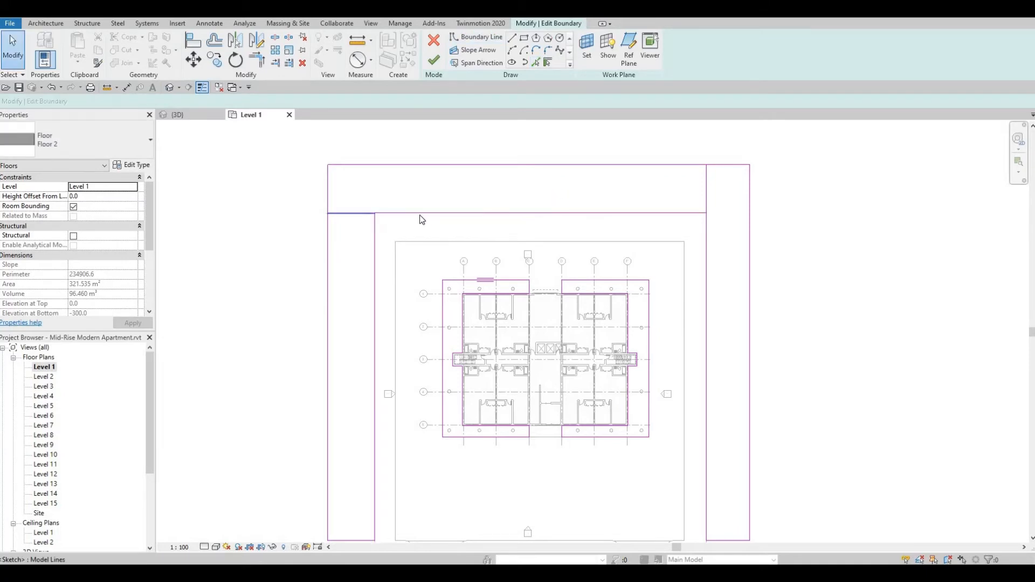
pyautogui.click(361, 214)
pyautogui.press('Delete')
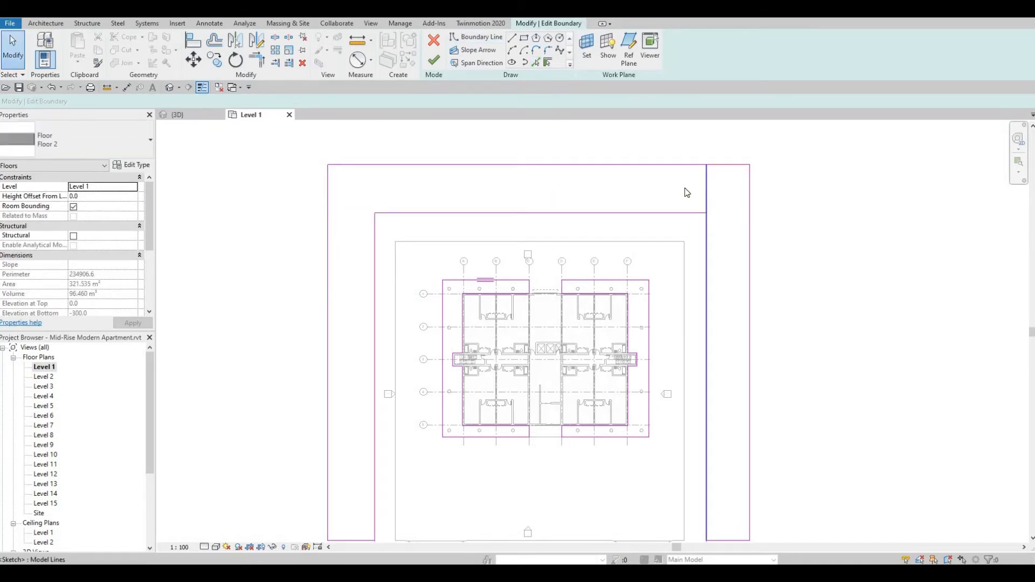
# Trim Floor 2's inner rear boundary line and the inner side lines into clean corners, and finish the boundary edit.
pyautogui.press('t')
pyautogui.press('r')
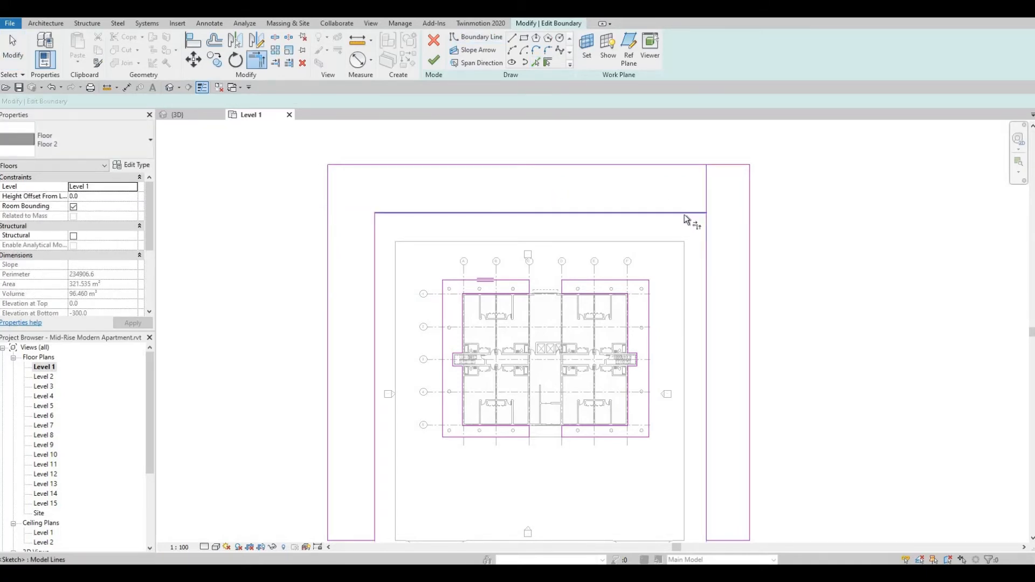
pyautogui.click(704, 225)
pyautogui.click(706, 231)
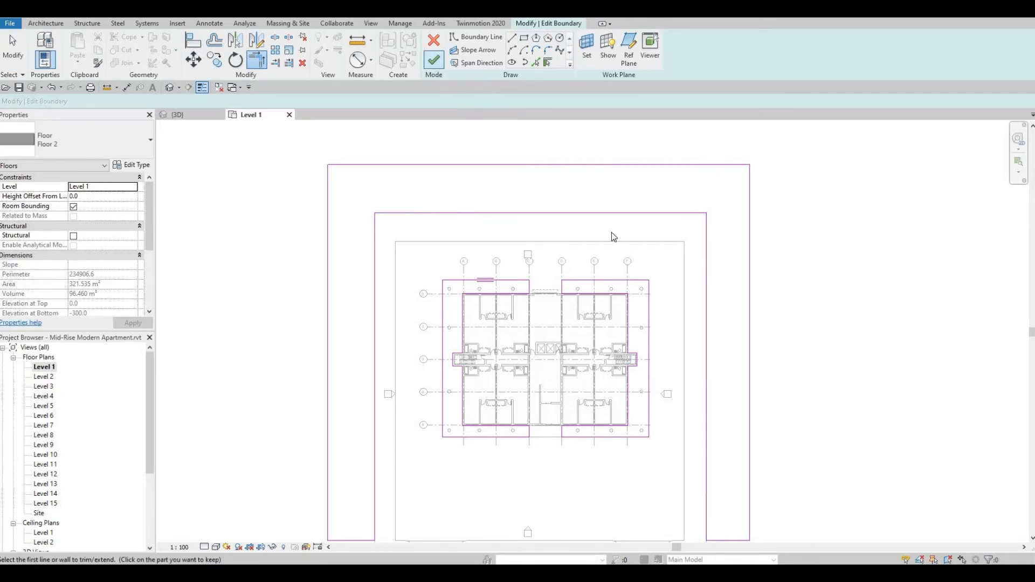
pyautogui.press('Return')
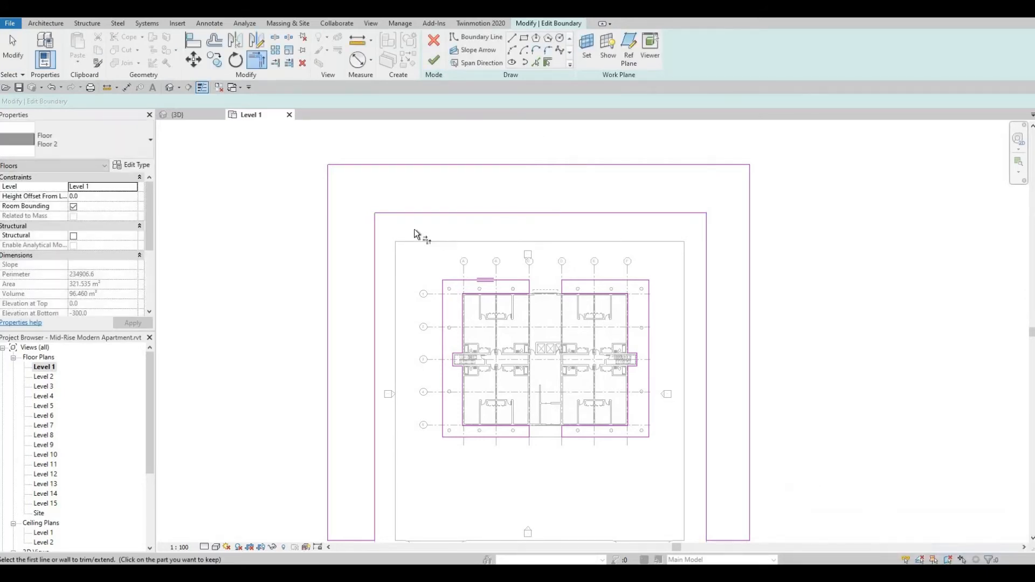
pyautogui.click(403, 215)
pyautogui.click(373, 228)
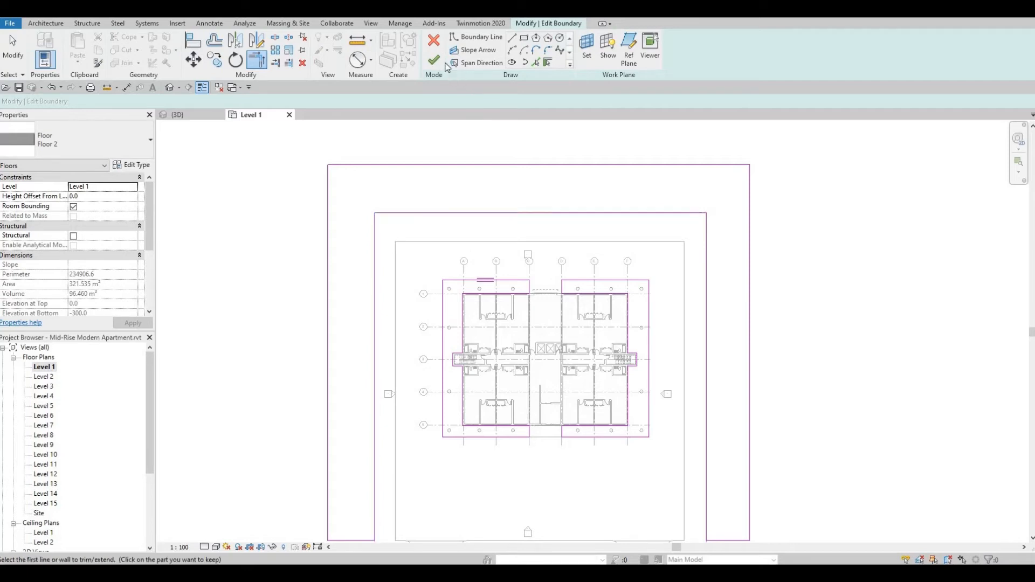
pyautogui.press('Escape')
# Edit the Floor 3 boundary and sketch a rectangle about 8000 by 6000 mm on the outside of its left front end.
pyautogui.scroll(-1, 704, 292)
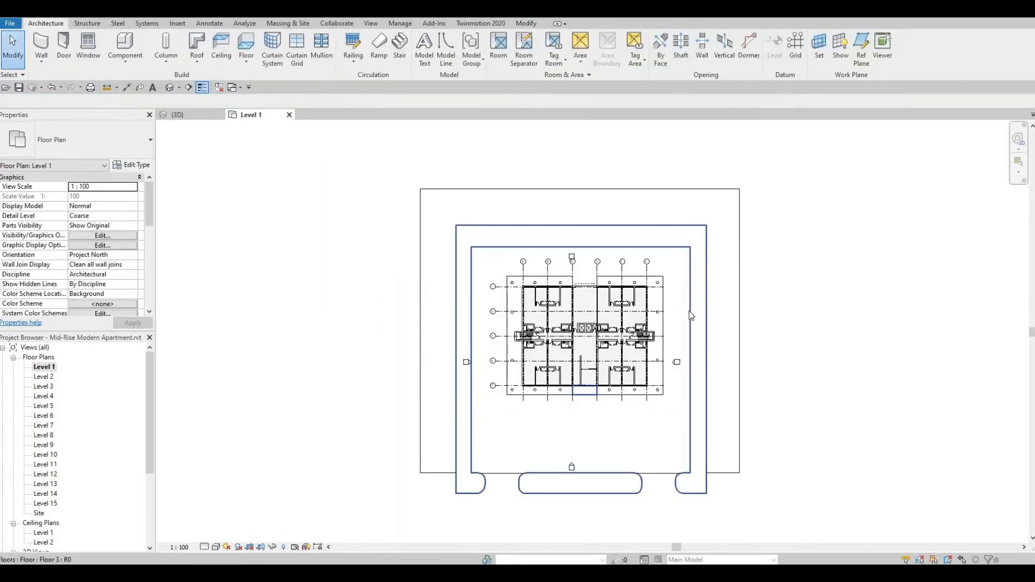
pyautogui.scroll(1, 502, 437)
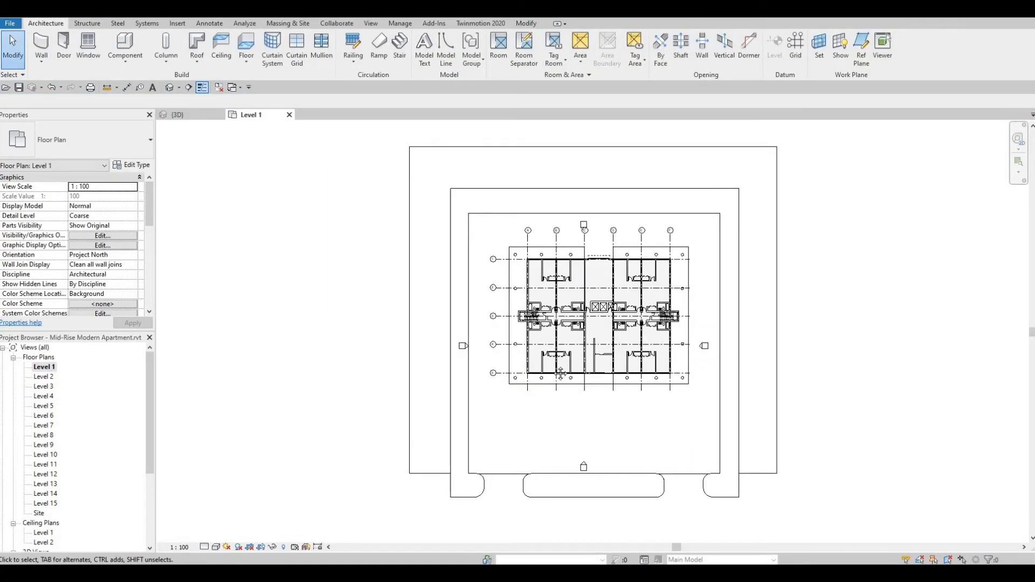
pyautogui.moveTo(456, 480); pyautogui.dragTo(488, 422, button='middle')
pyautogui.click(513, 356)
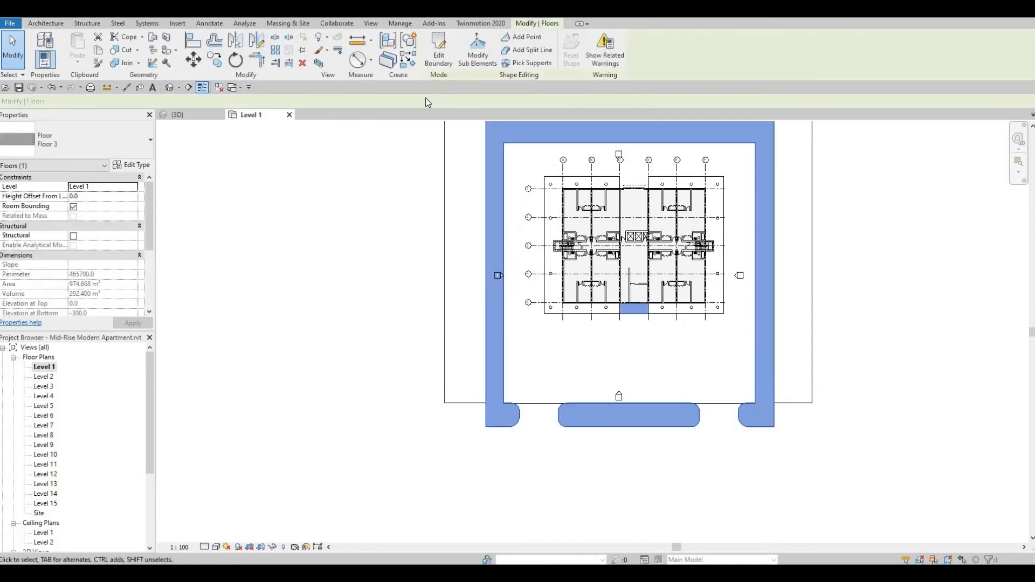
pyautogui.click(432, 48)
pyautogui.scroll(3, 496, 431)
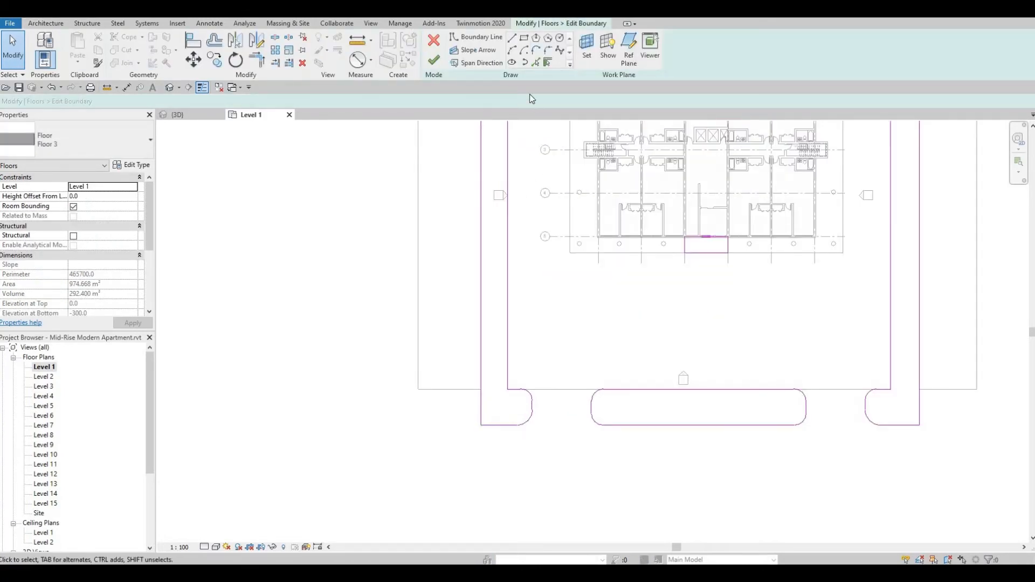
pyautogui.click(523, 40)
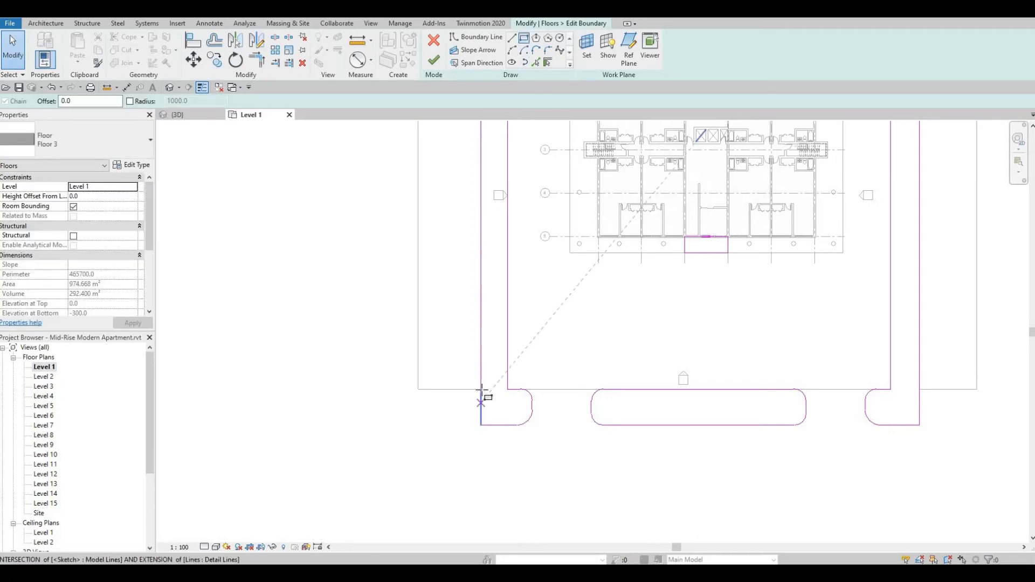
pyautogui.click(481, 390)
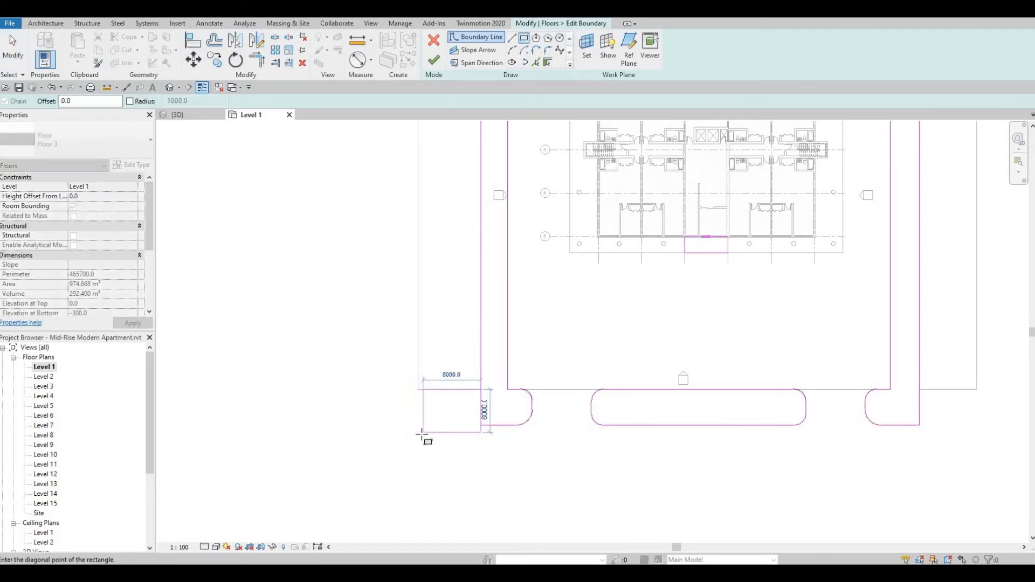
pyautogui.click(423, 433)
# Sketch a second boundary rectangle on the outside of Floor 3's right front end, starting level with the strip's inner edge.
pyautogui.moveTo(770, 417); pyautogui.dragTo(611, 431, button='middle')
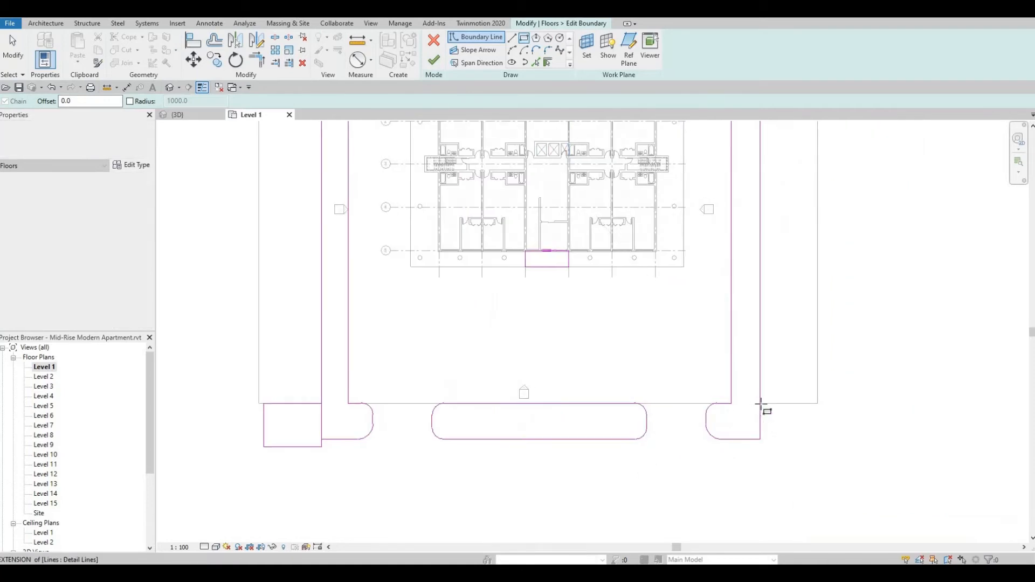
pyautogui.click(760, 404)
pyautogui.click(830, 447)
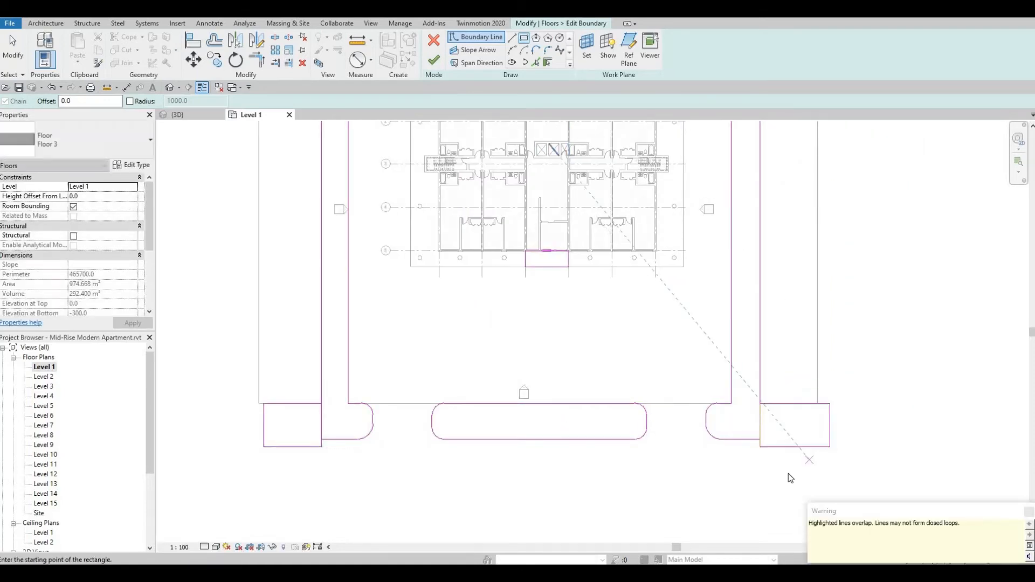
# Align both rectangles' front edges with Floor 3's front edge and their outer edges with Floor 2's outer sides.
pyautogui.press('Escape')
pyautogui.press('a')
pyautogui.press('l')
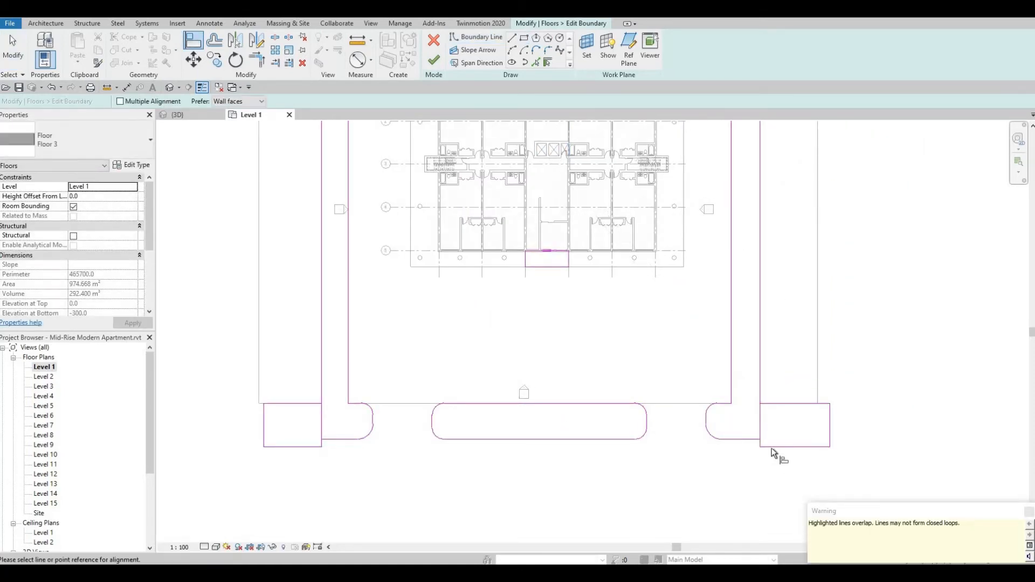
pyautogui.click(818, 384)
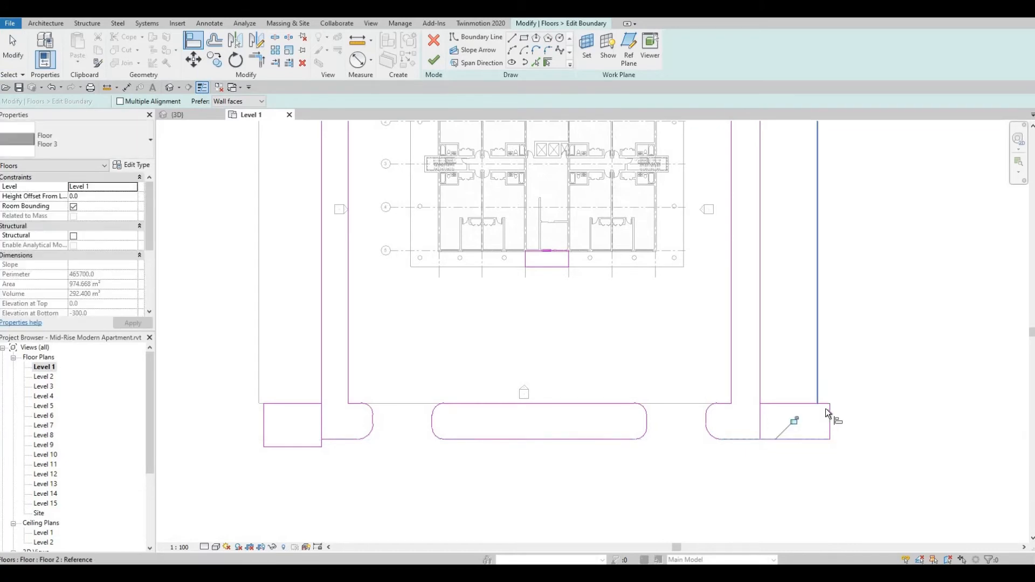
pyautogui.click(830, 419)
pyautogui.click(803, 419)
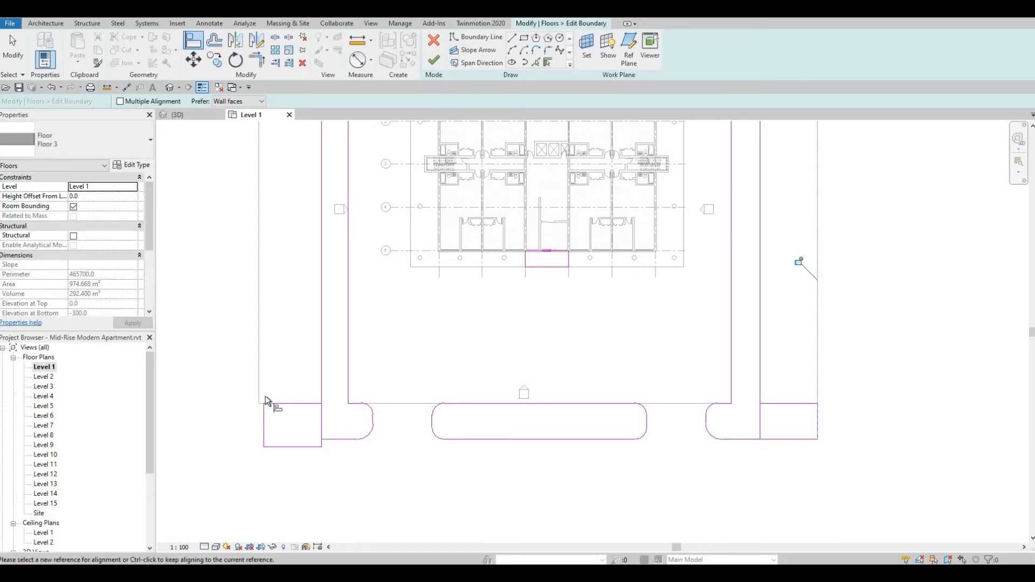
pyautogui.click(260, 379)
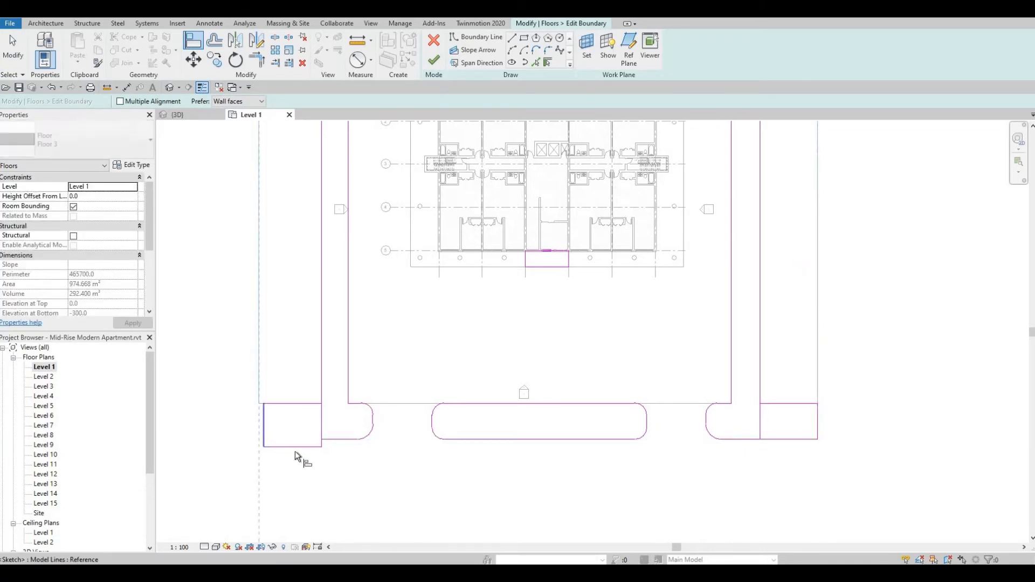
pyautogui.press('Escape')
pyautogui.press('Escape')
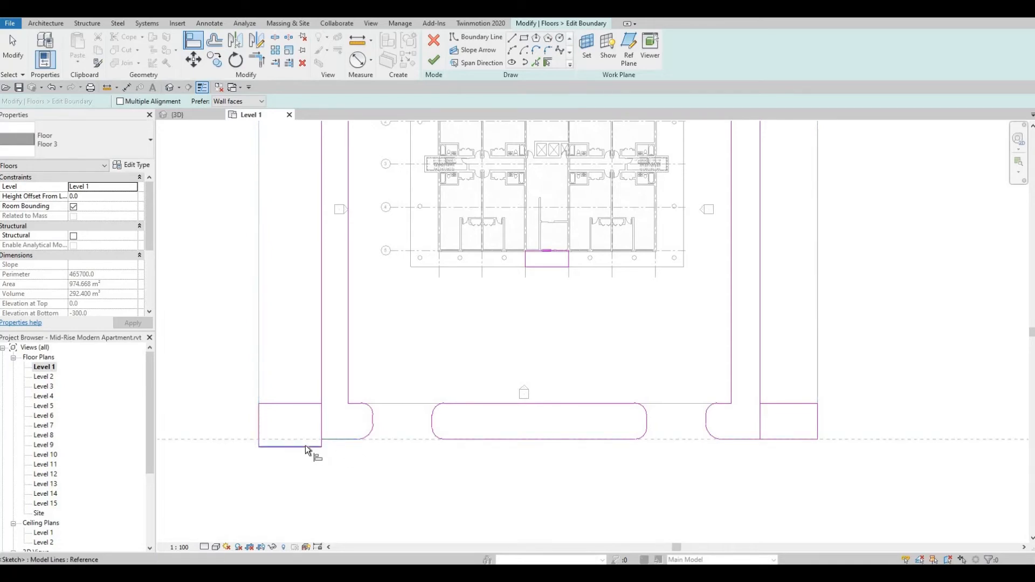
# Delete the dividing lines between the two rectangles and Floor 3's front ends, and finish the boundary edit.
pyautogui.click(322, 423)
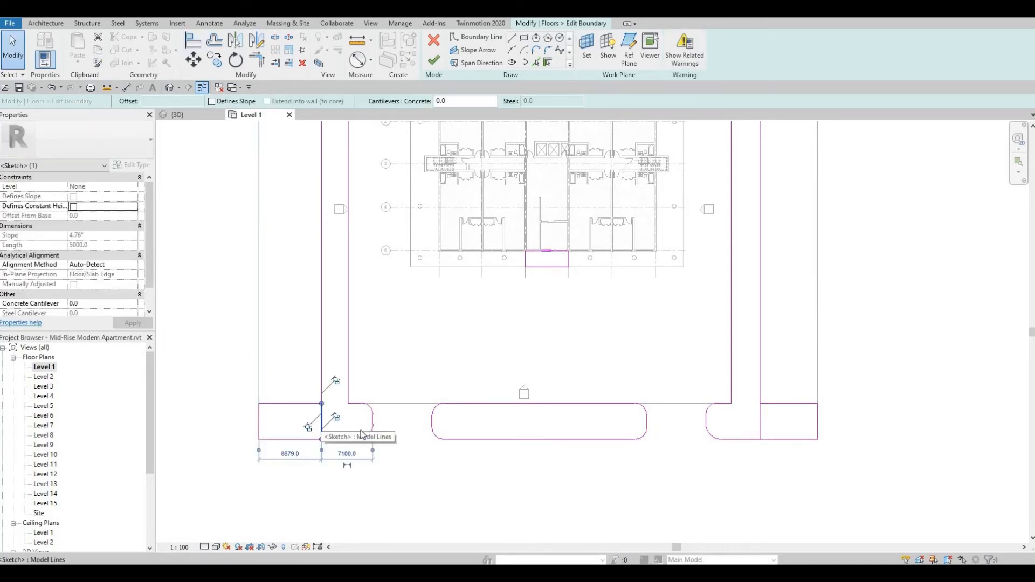
pyautogui.press('Escape')
pyautogui.click(322, 422)
pyautogui.press('Delete')
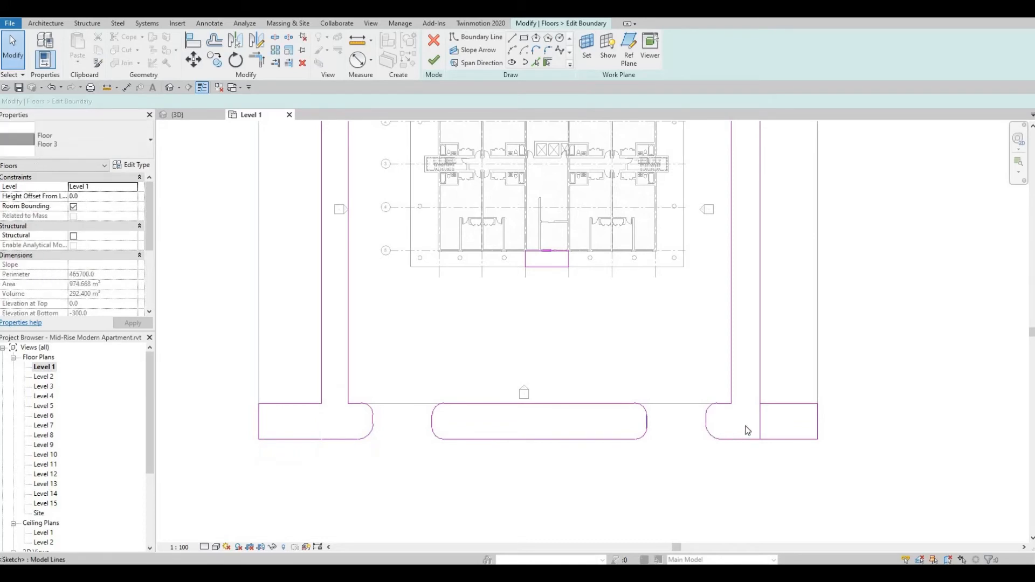
pyautogui.click(763, 427)
pyautogui.press('Delete')
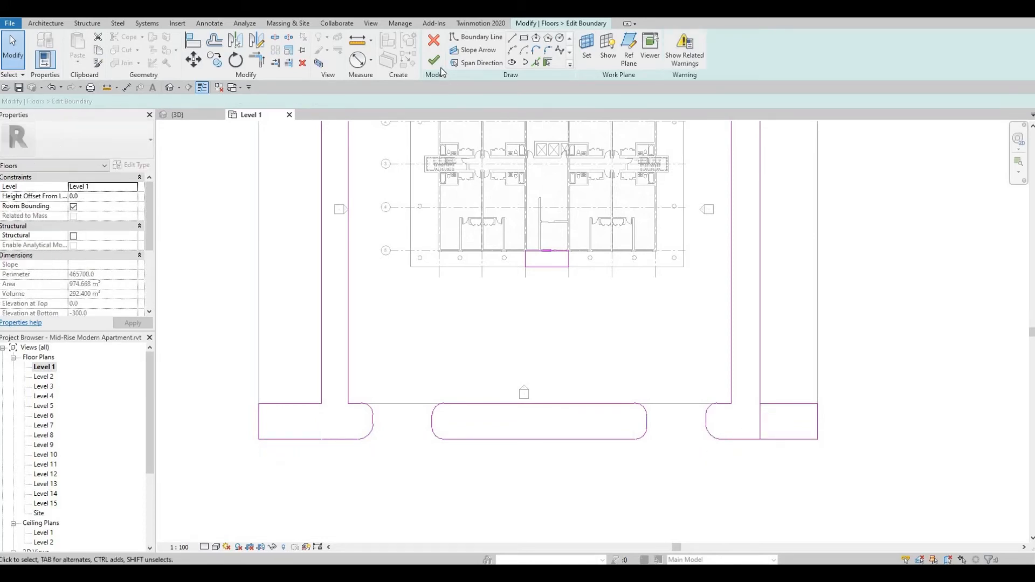
pyautogui.click(434, 61)
pyautogui.press('Return')
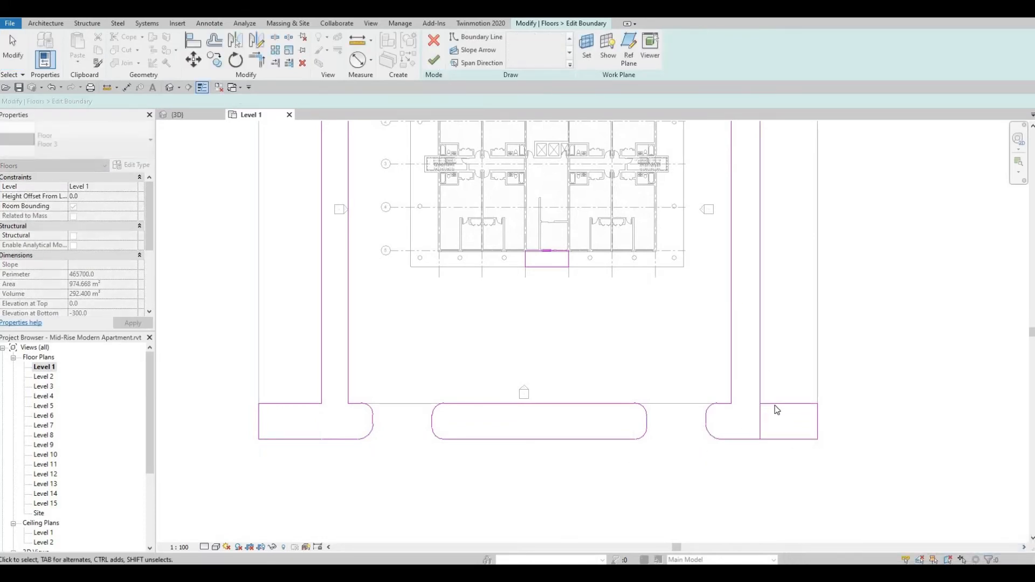
pyautogui.click(760, 426)
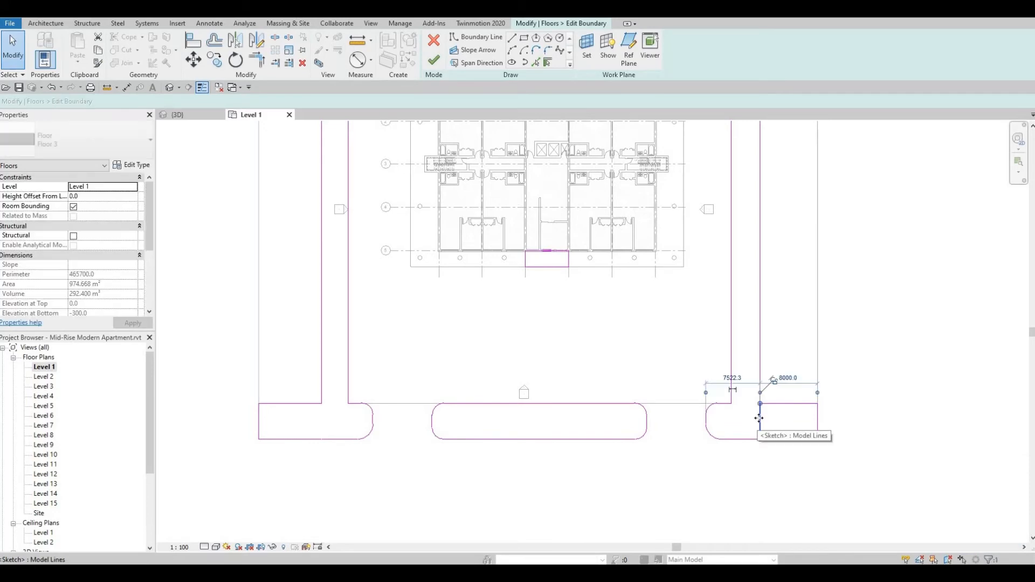
pyautogui.press('Delete')
pyautogui.click(434, 62)
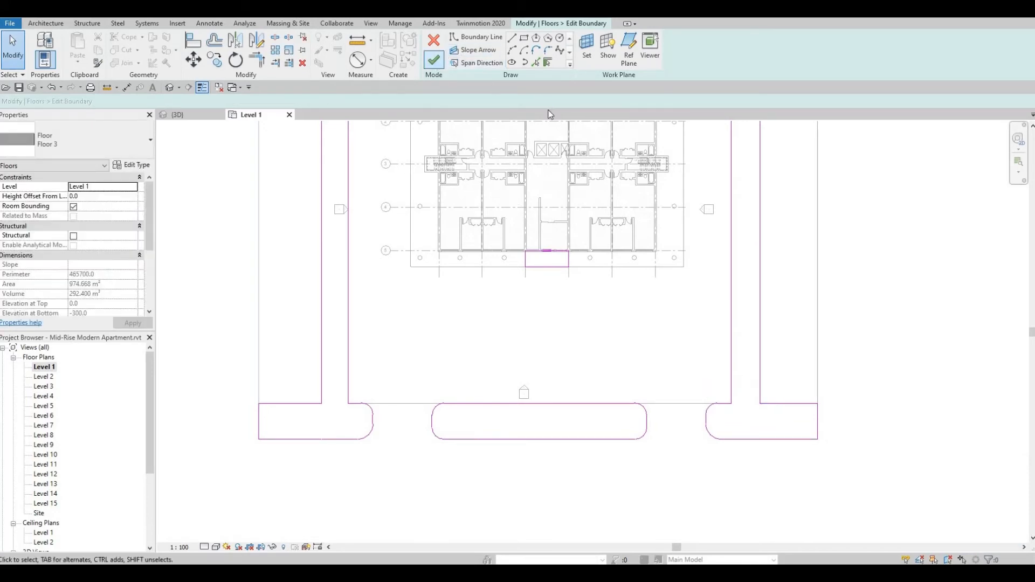
pyautogui.press('Escape')
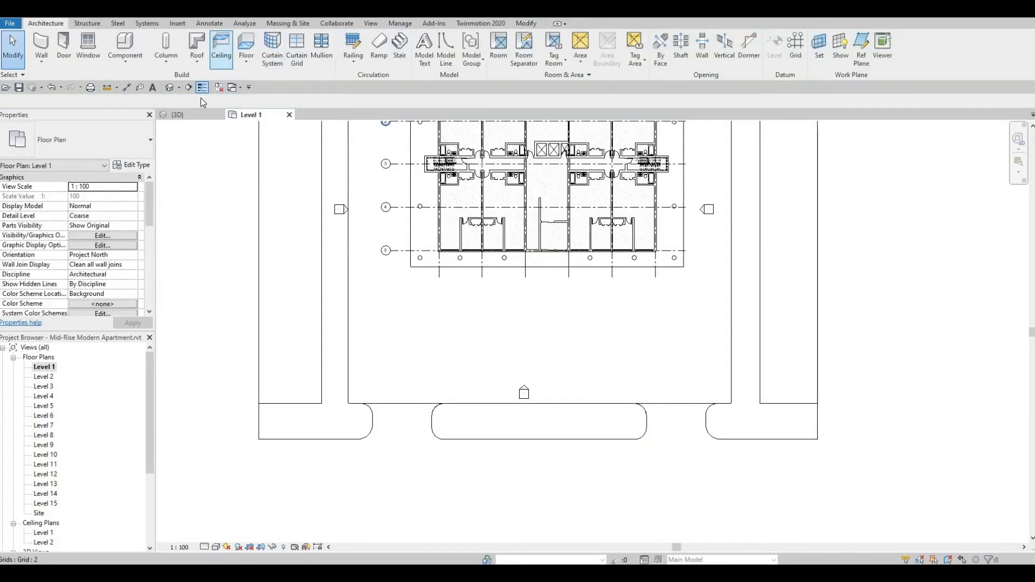
# Examine the ground-level floors around the building in the 3D view, including the front corners and entrance gaps.
pyautogui.click(171, 88)
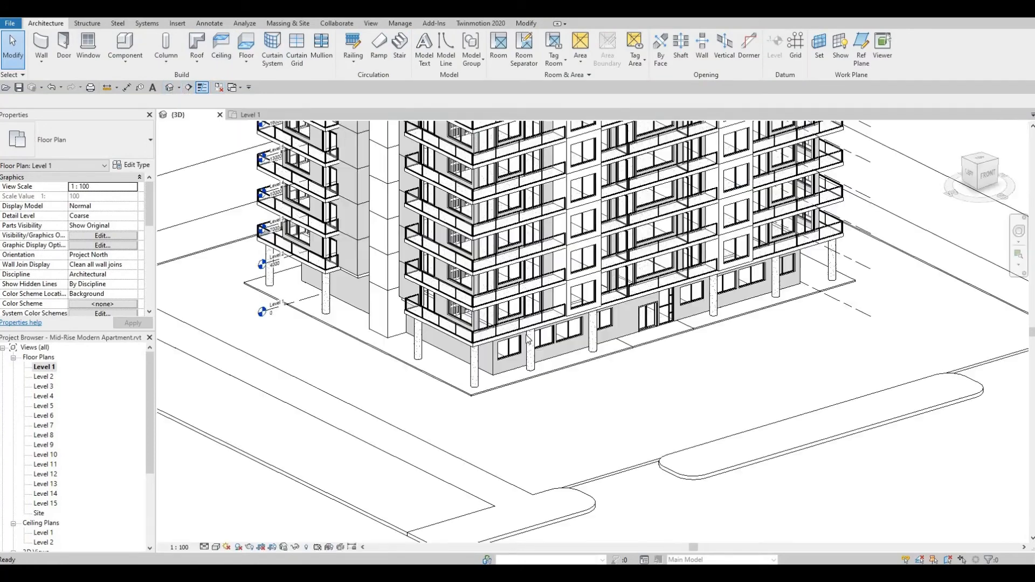
pyautogui.scroll(-3, 695, 372)
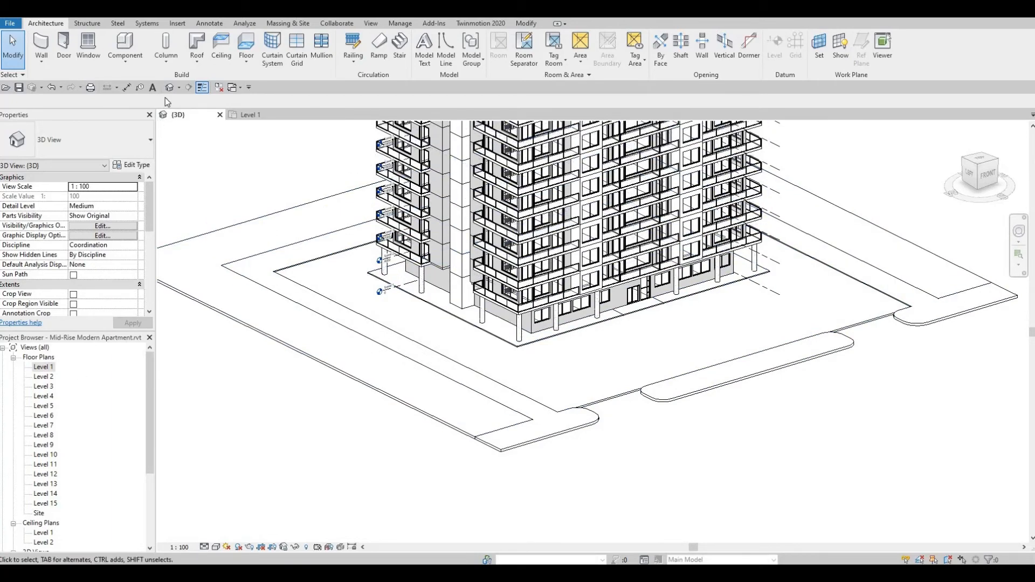
pyautogui.doubleClick(41, 367)
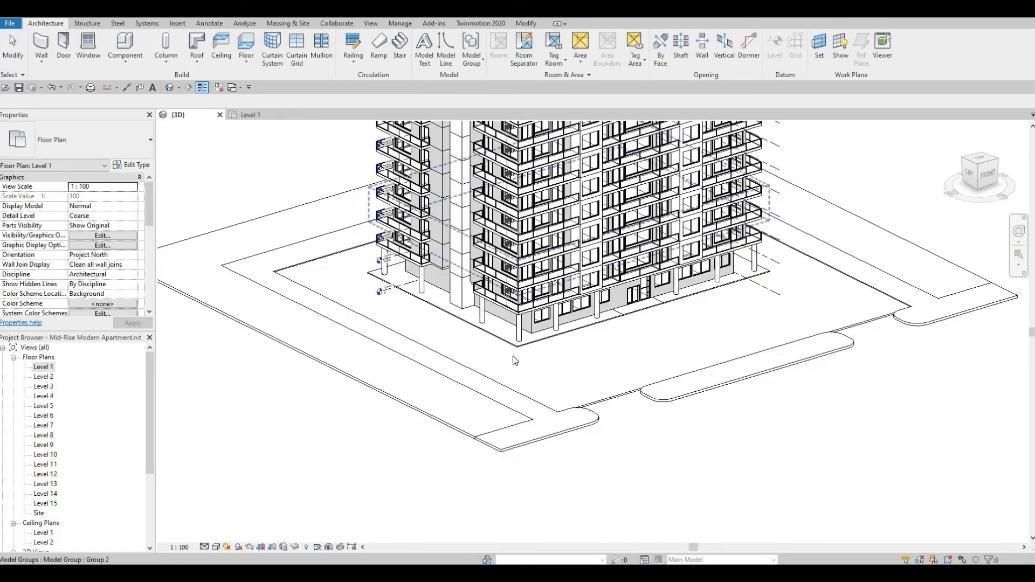
pyautogui.scroll(-2, 510, 311)
pyautogui.keyDown('shift'); pyautogui.moveTo(547, 373); pyautogui.dragTo(541, 339, button='middle'); pyautogui.keyUp('shift')
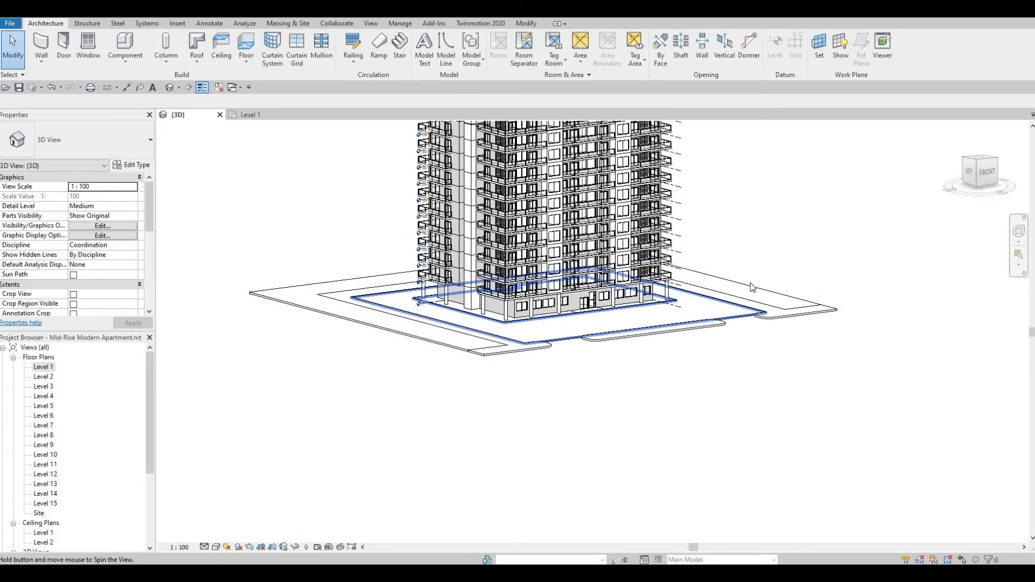
pyautogui.keyDown('shift'); pyautogui.moveTo(752, 285); pyautogui.dragTo(745, 291, button='middle'); pyautogui.keyUp('shift')
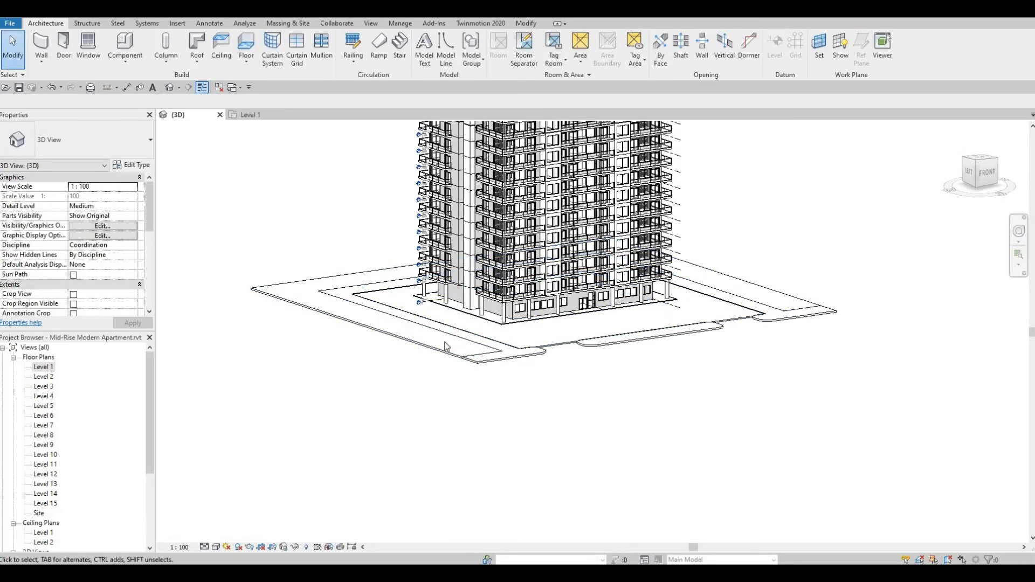
pyautogui.scroll(5, 613, 291)
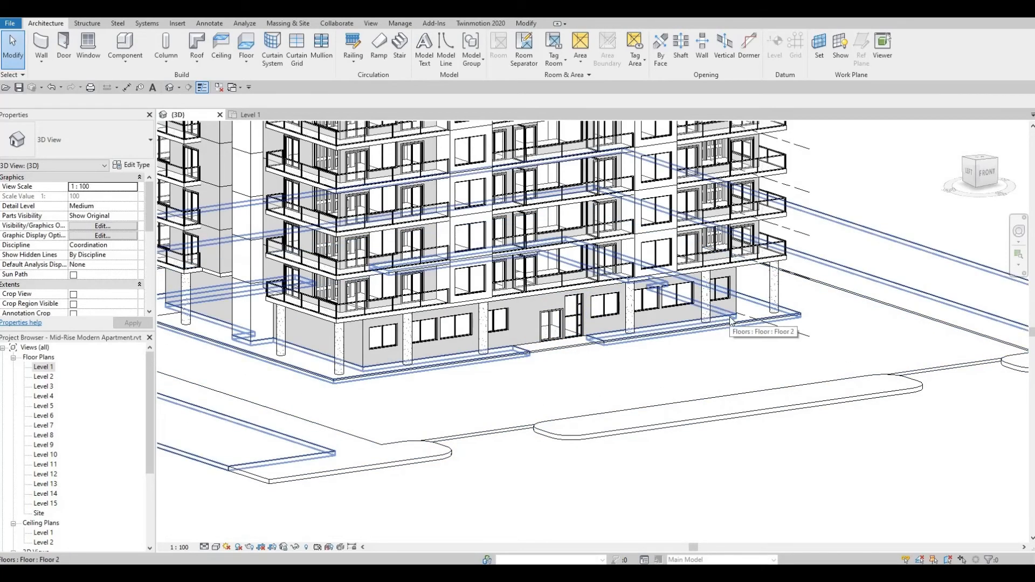
pyautogui.scroll(-1, 730, 318)
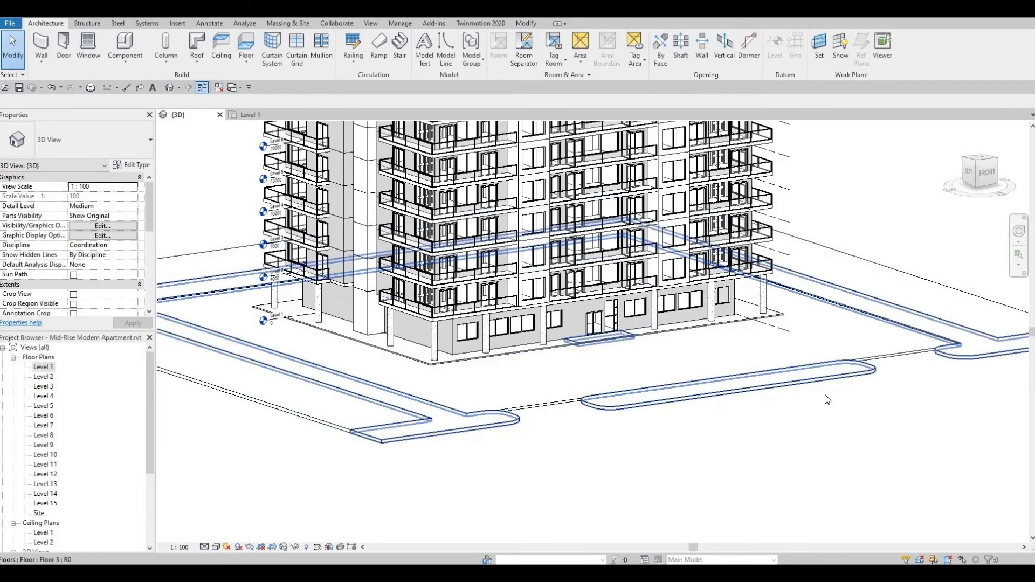
pyautogui.scroll(-1, 768, 436)
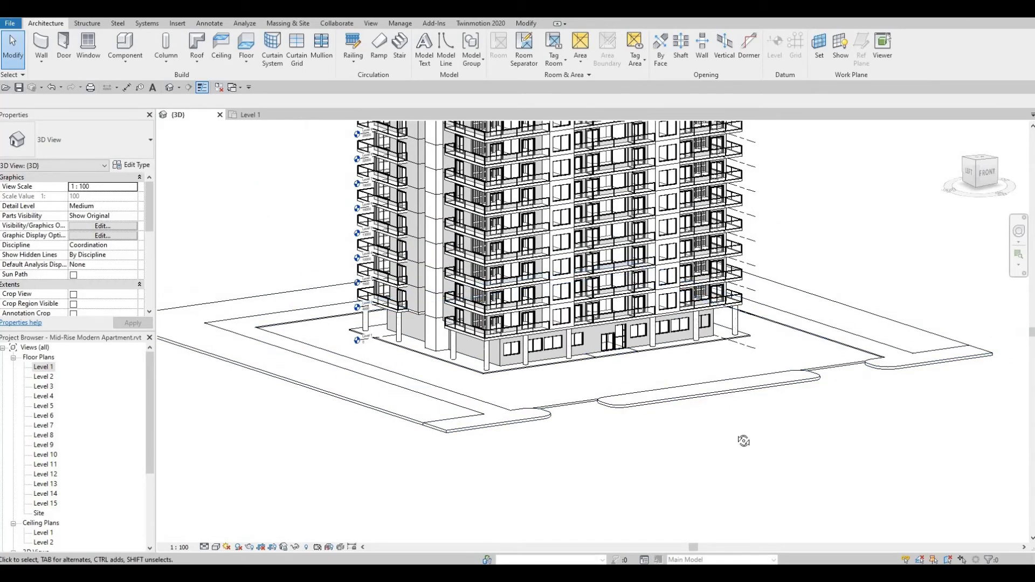
pyautogui.keyDown('shift'); pyautogui.moveTo(744, 441); pyautogui.dragTo(745, 414, button='middle'); pyautogui.keyUp('shift')
pyautogui.moveTo(583, 446); pyautogui.dragTo(576, 468, button='middle')
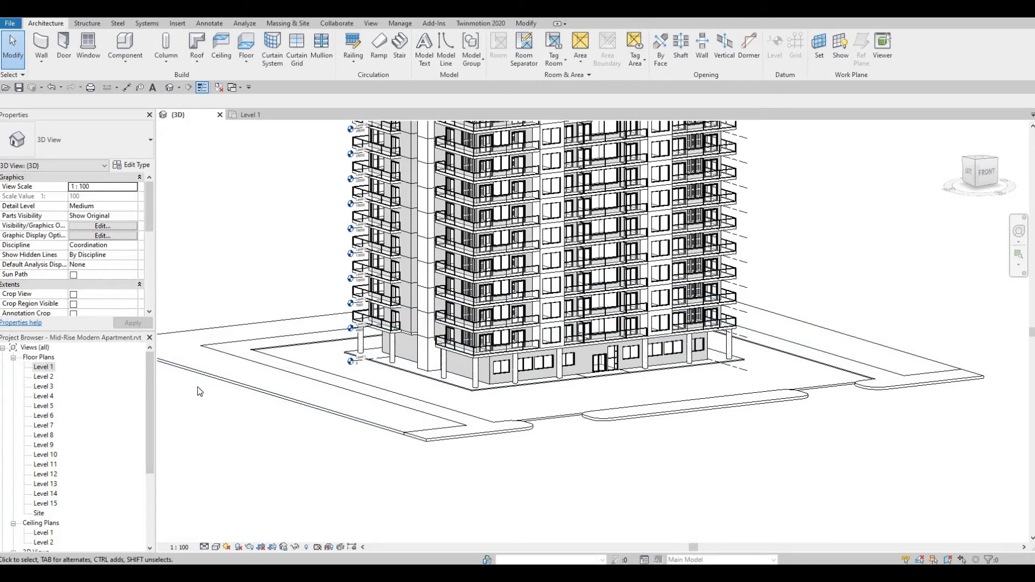
# In the Level 1 plan, edit Floor 4's boundary and pick the rounded end and front edge of Floor 3's left front piece.
pyautogui.doubleClick(42, 368)
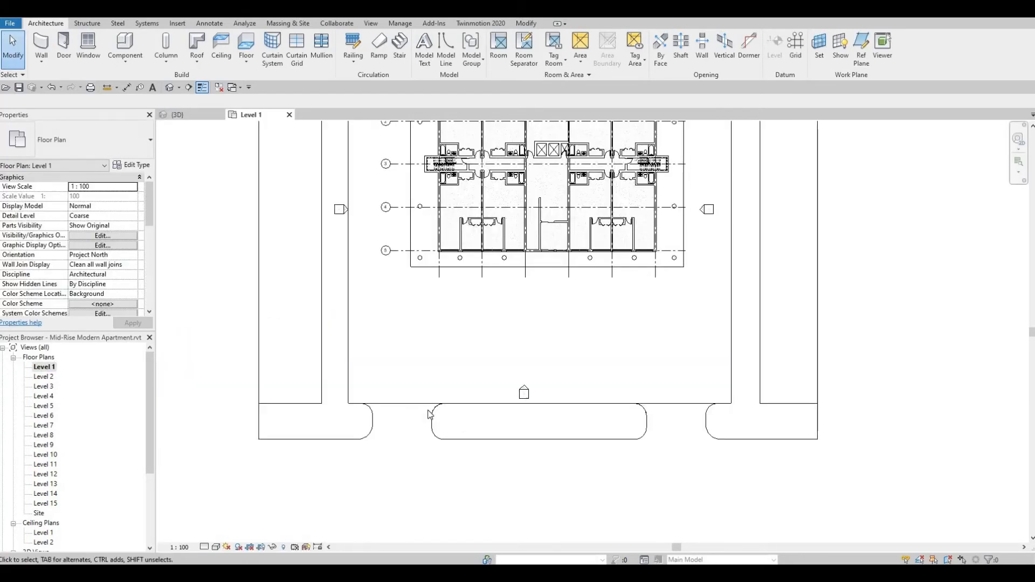
pyautogui.click(414, 402)
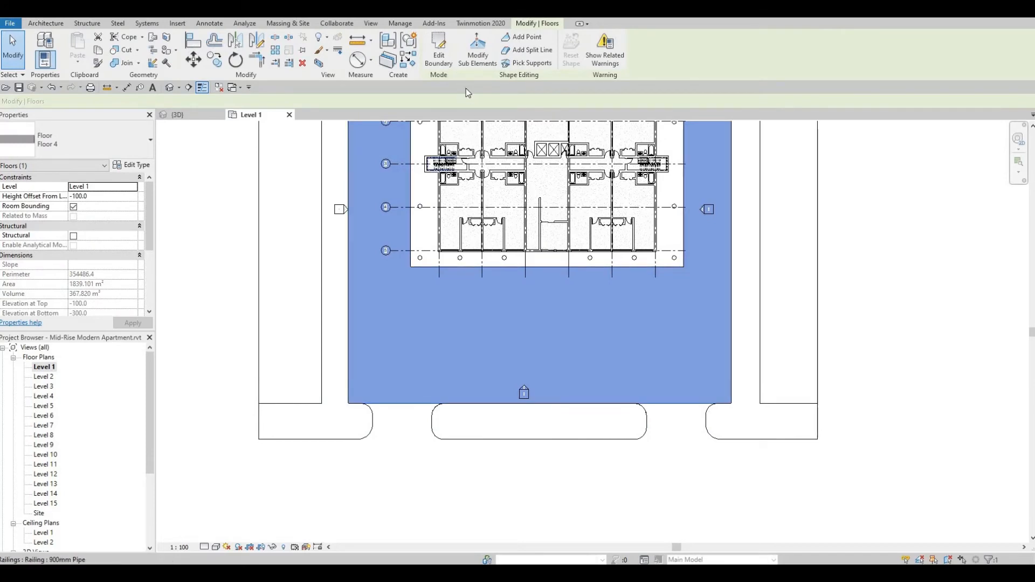
pyautogui.click(439, 57)
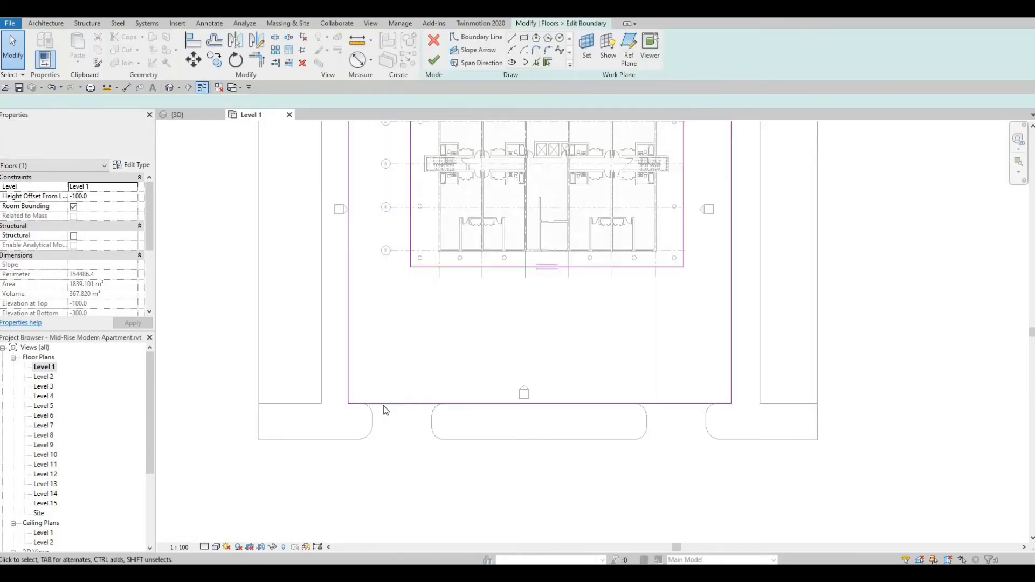
pyautogui.click(536, 63)
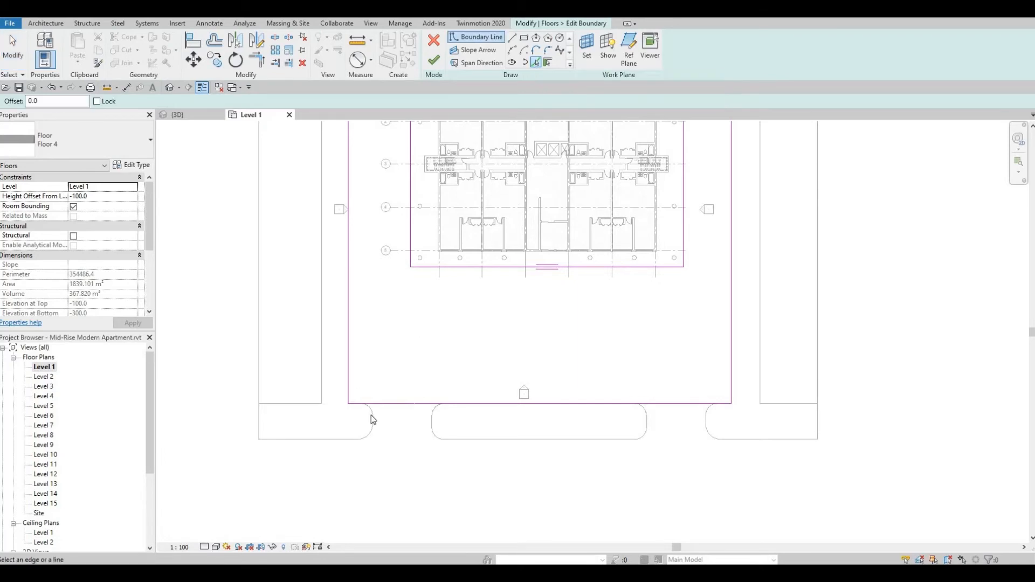
pyautogui.click(370, 435)
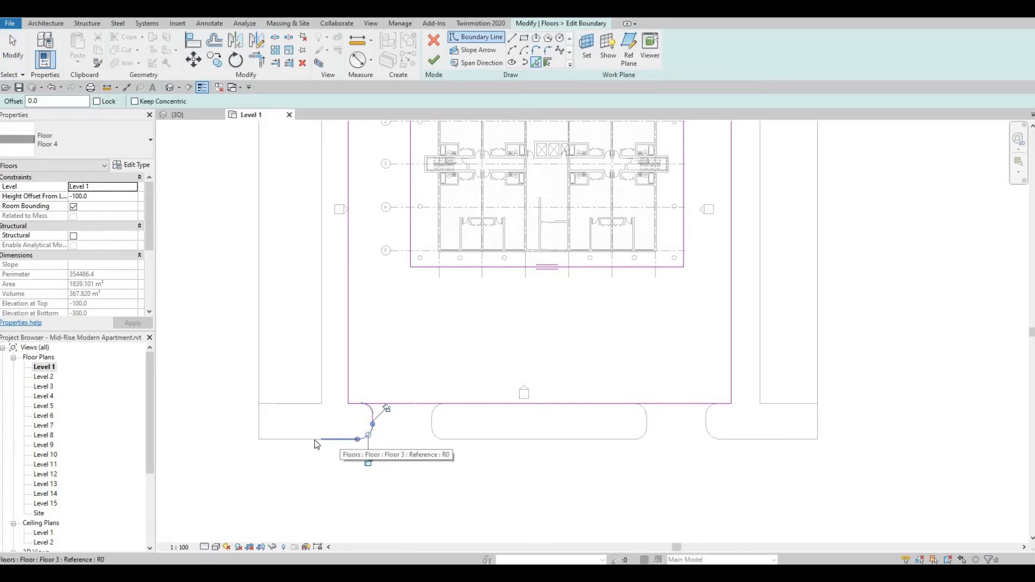
pyautogui.click(337, 441)
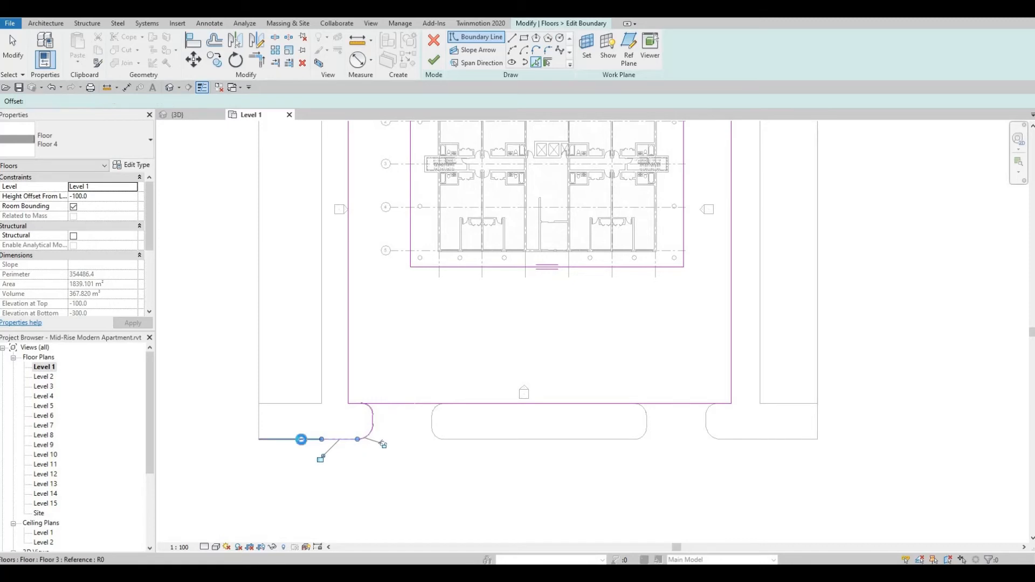
# Pick the rounded ends and front edge of Floor 3's middle front island as Floor 4 boundary lines.
pyautogui.click(437, 423)
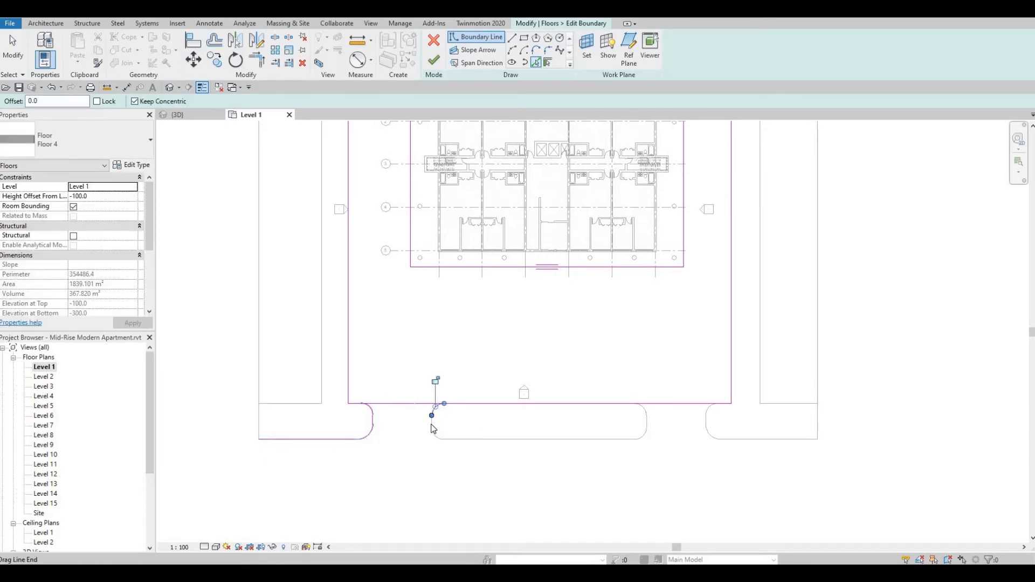
pyautogui.click(439, 436)
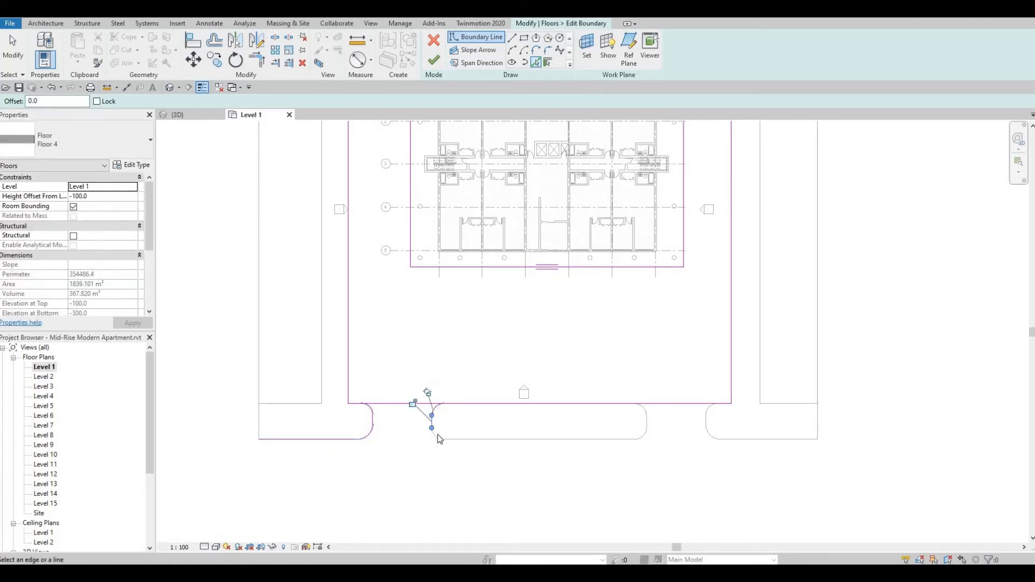
pyautogui.click(465, 439)
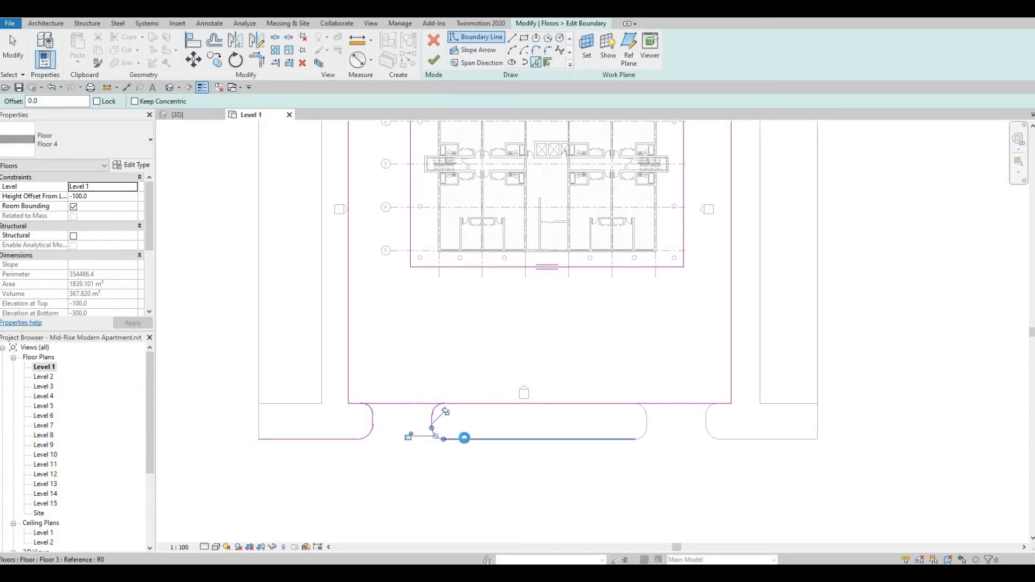
pyautogui.click(648, 427)
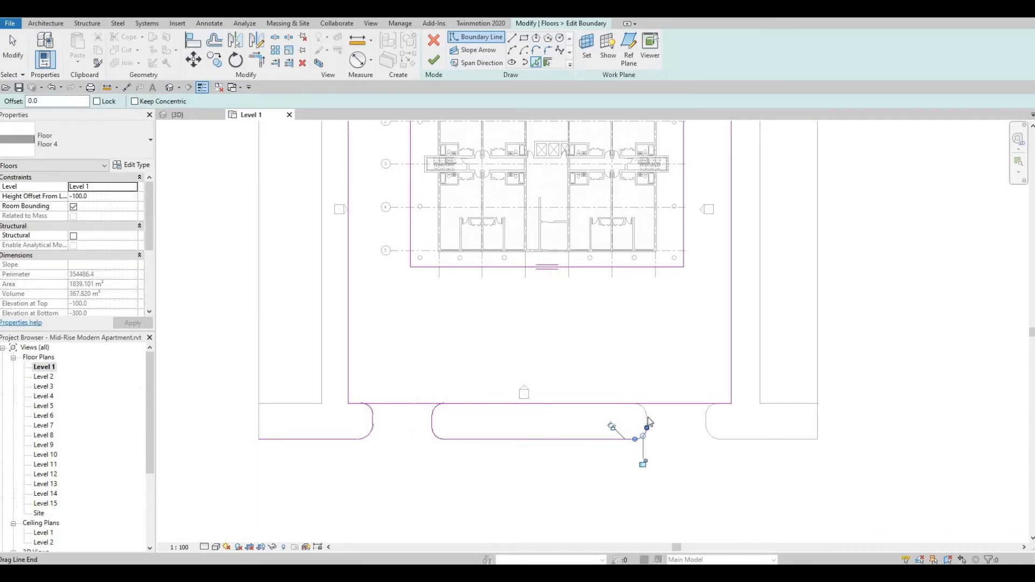
pyautogui.scroll(3, 649, 422)
pyautogui.click(645, 412)
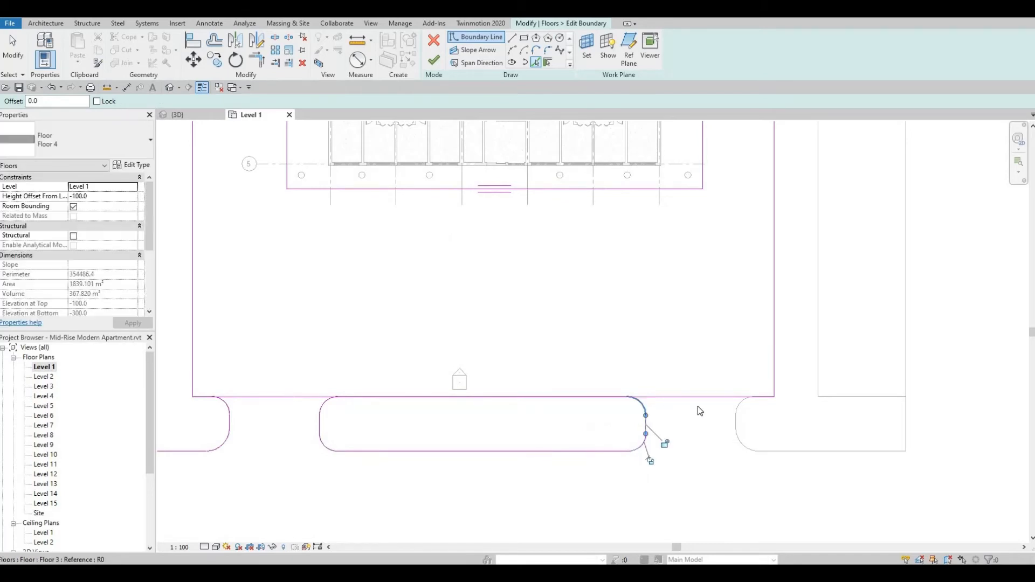
# Pick the rounded end and front edge of Floor 3's right front piece, and delete Floor 4's long straight front line spanning the island.
pyautogui.click(740, 440)
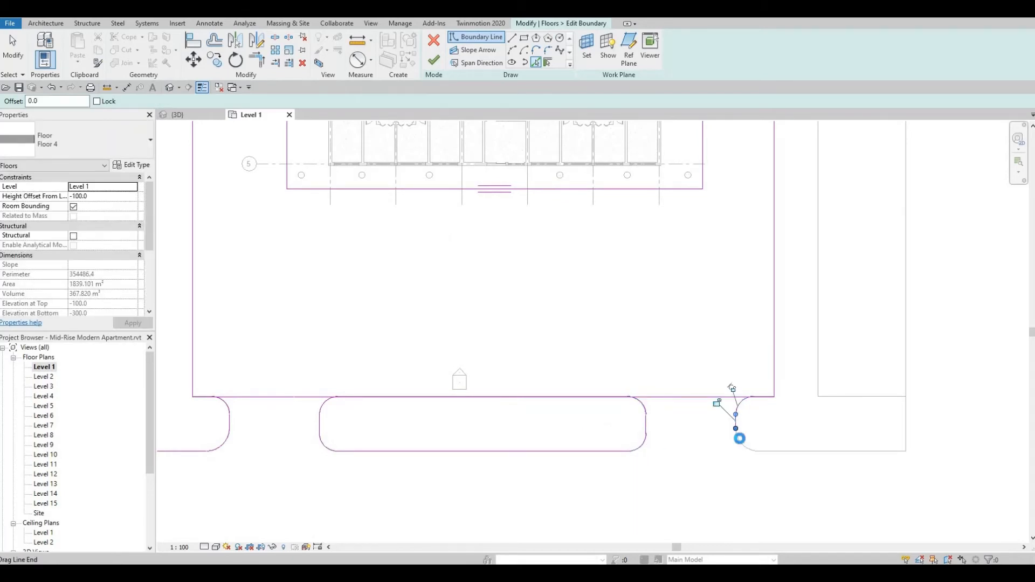
pyautogui.click(791, 451)
pyautogui.click(868, 451)
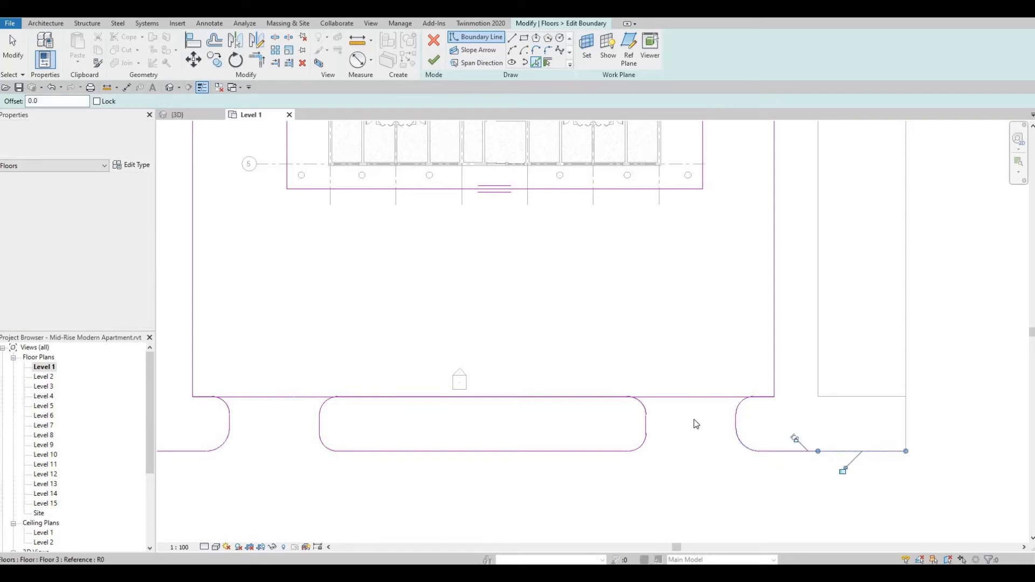
pyautogui.press('Escape')
pyautogui.press('Escape')
pyautogui.click(691, 398)
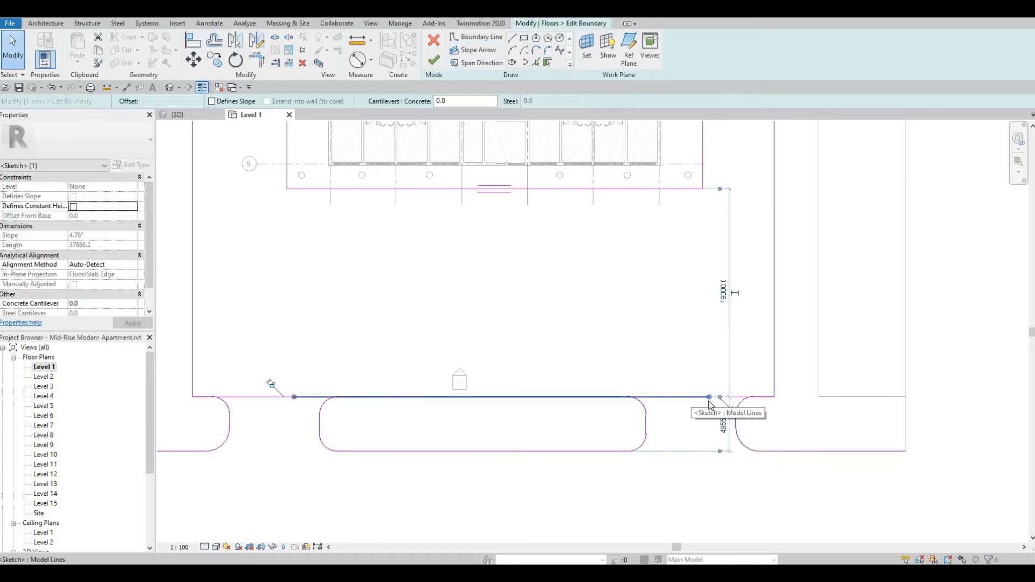
pyautogui.press('Delete')
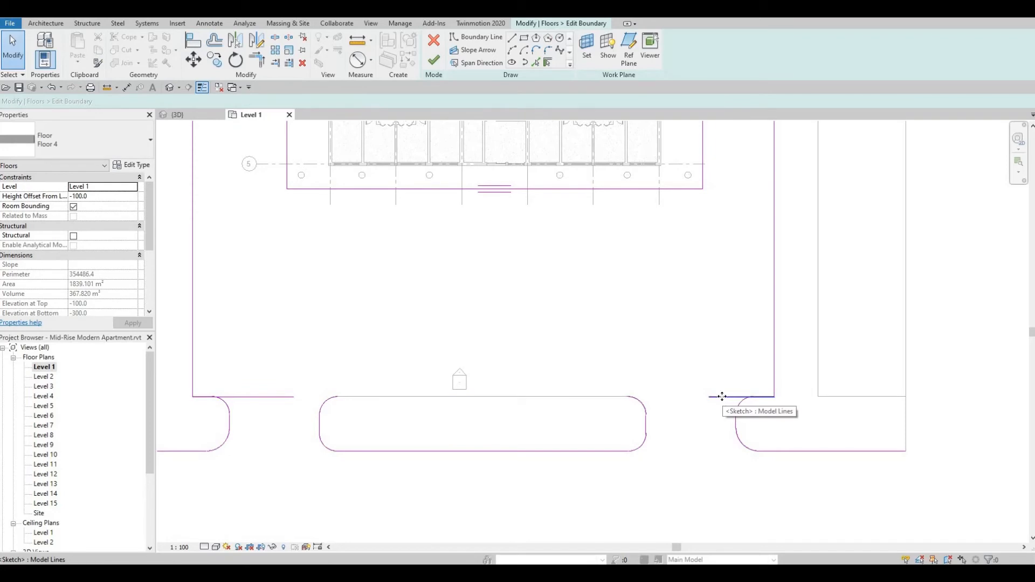
pyautogui.click(721, 397)
pyautogui.press('Delete')
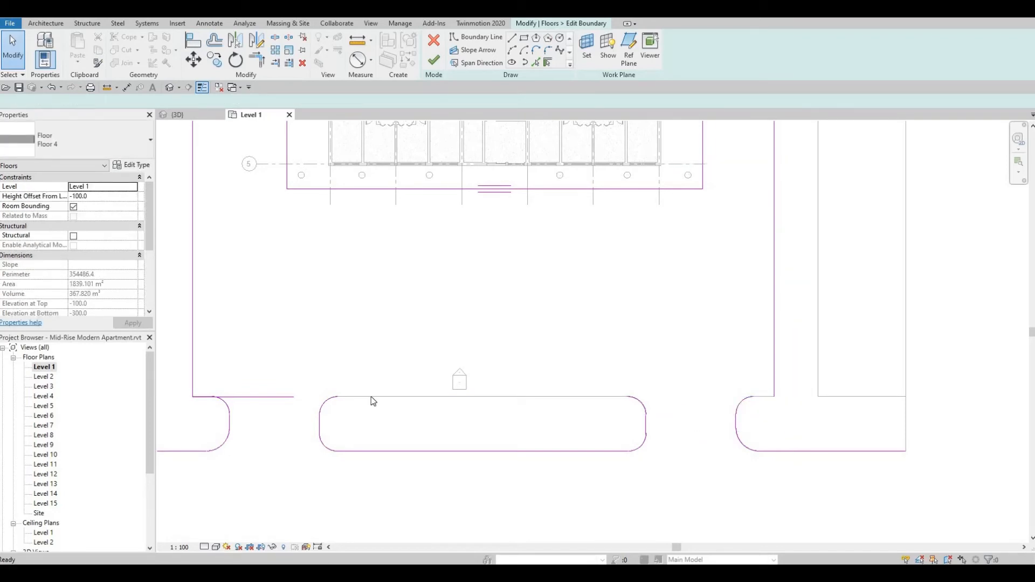
pyautogui.hotkey('ctrl', 'z')
# Trim Floor 4's leftover front line stubs to the rounded ends on both sides, and pick the island's inner edge to close its loop.
pyautogui.click(301, 400)
pyautogui.press('t')
pyautogui.press('r')
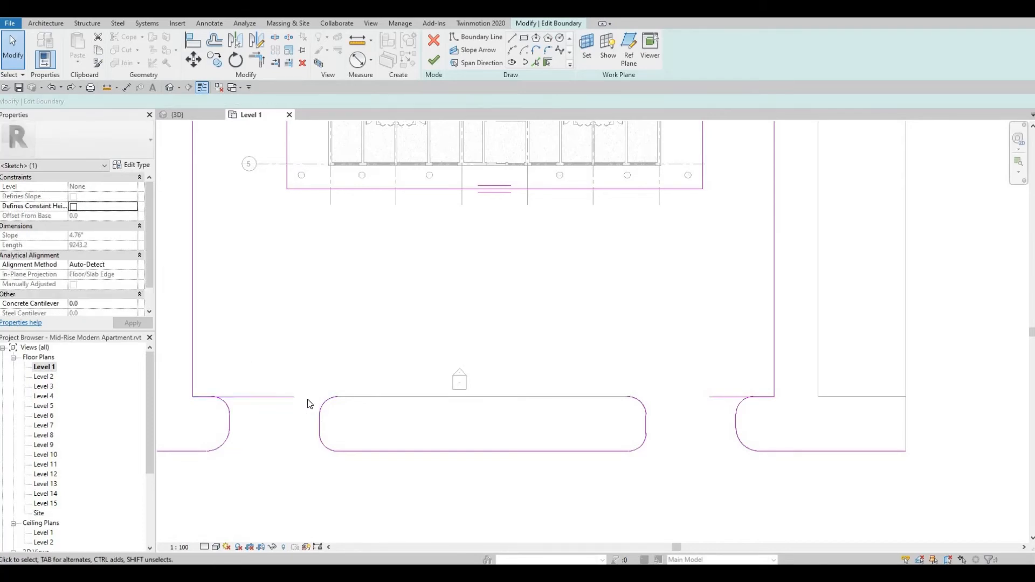
pyautogui.click(205, 397)
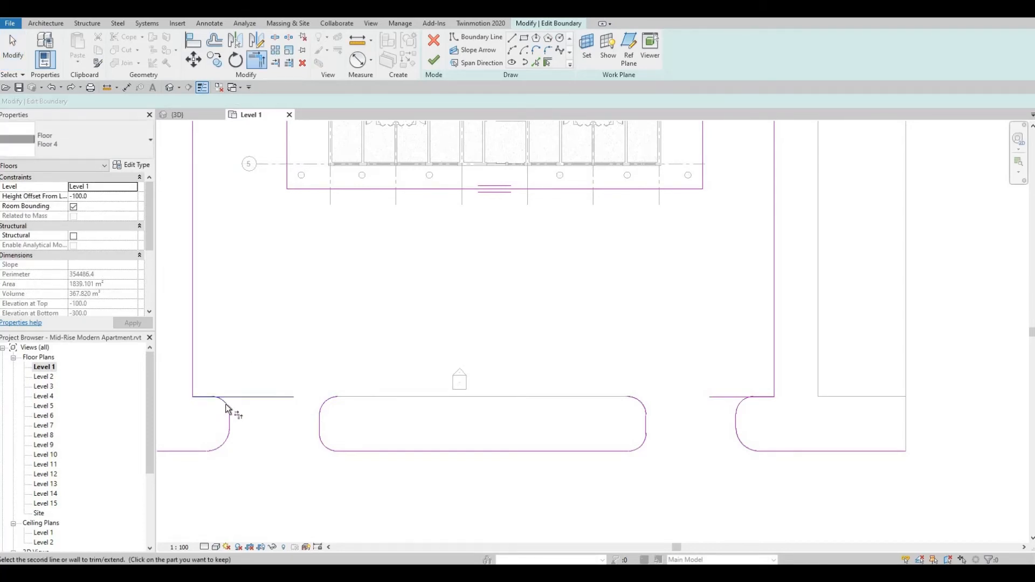
pyautogui.click(743, 404)
pyautogui.click(747, 416)
pyautogui.scroll(-2, 472, 361)
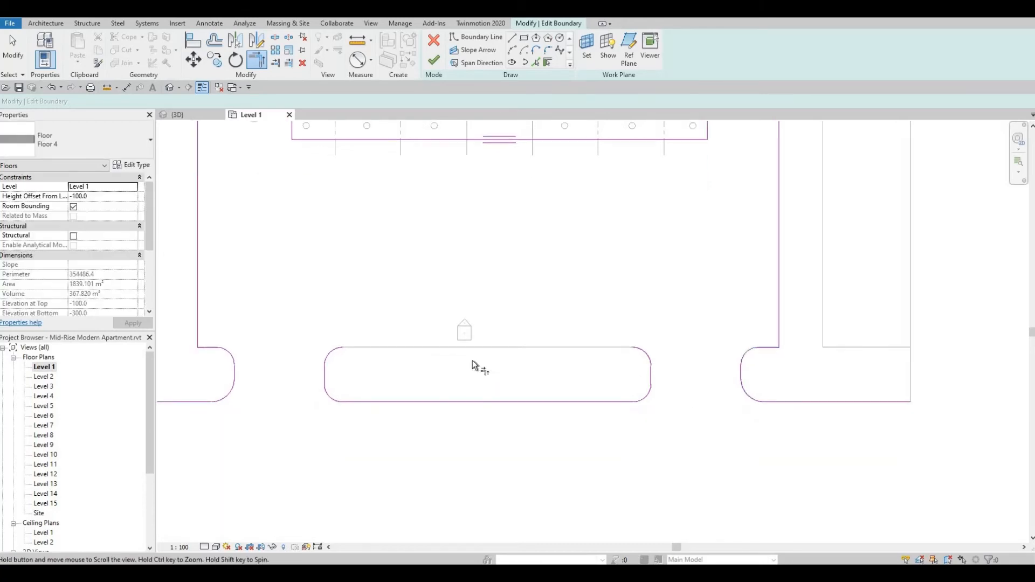
pyautogui.press('Escape')
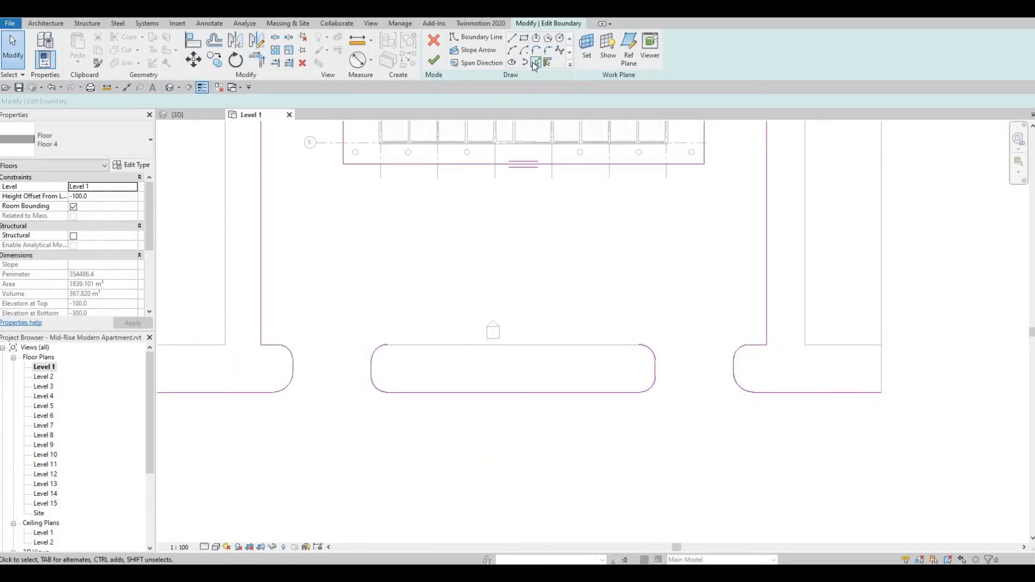
pyautogui.click(536, 62)
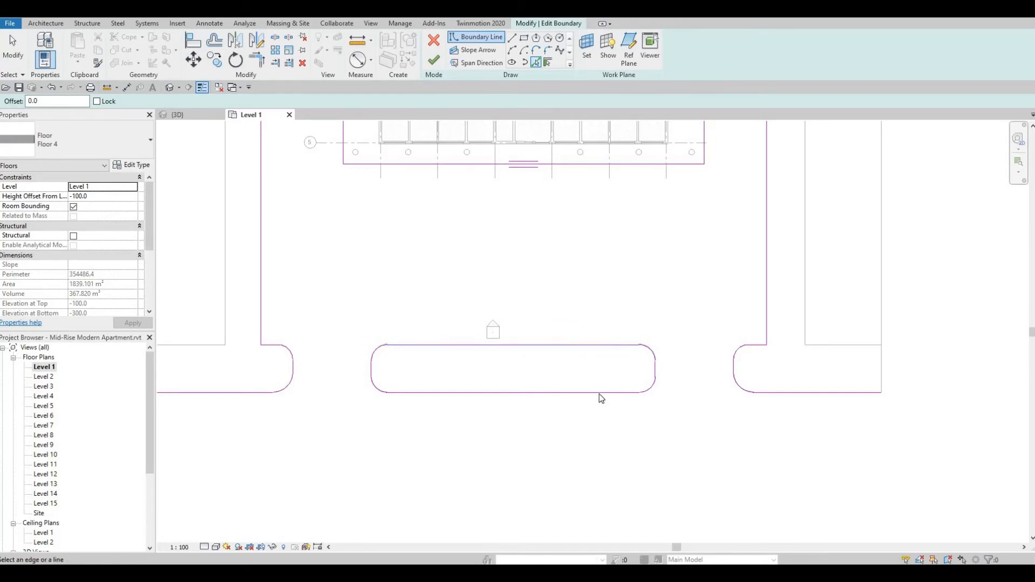
pyautogui.scroll(-2, 487, 387)
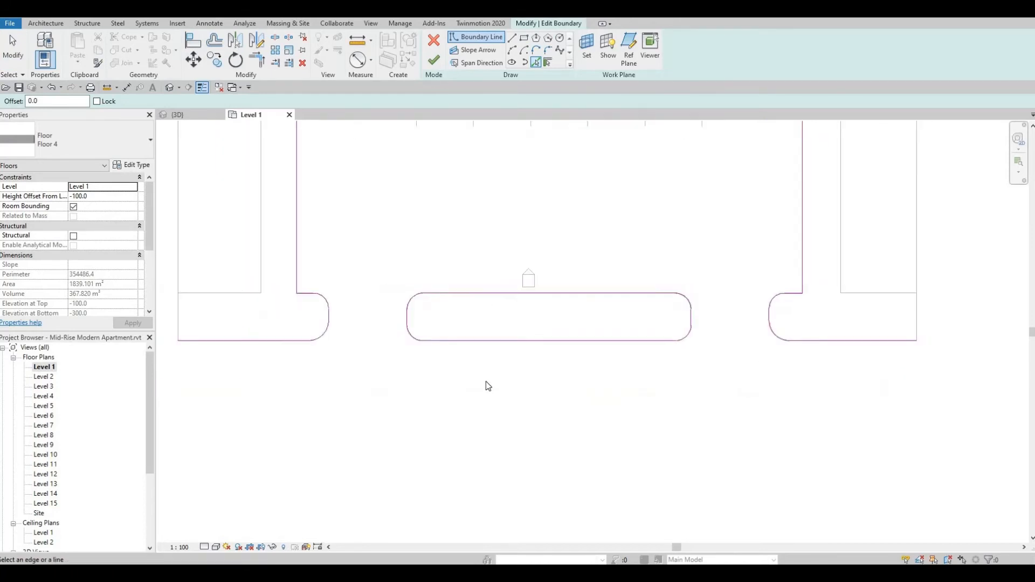
# Extend Floor 4's boundary 15000 mm beyond Floor 3's front edge with straight lines joining both outer front corners, and finish the boundary edit.
pyautogui.click(513, 37)
pyautogui.click(281, 354)
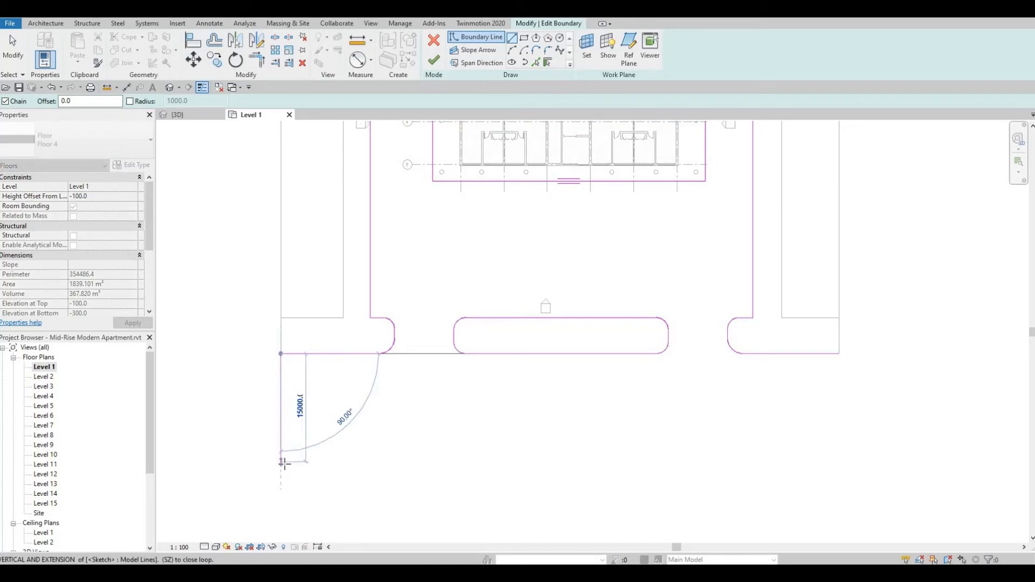
pyautogui.click(281, 462)
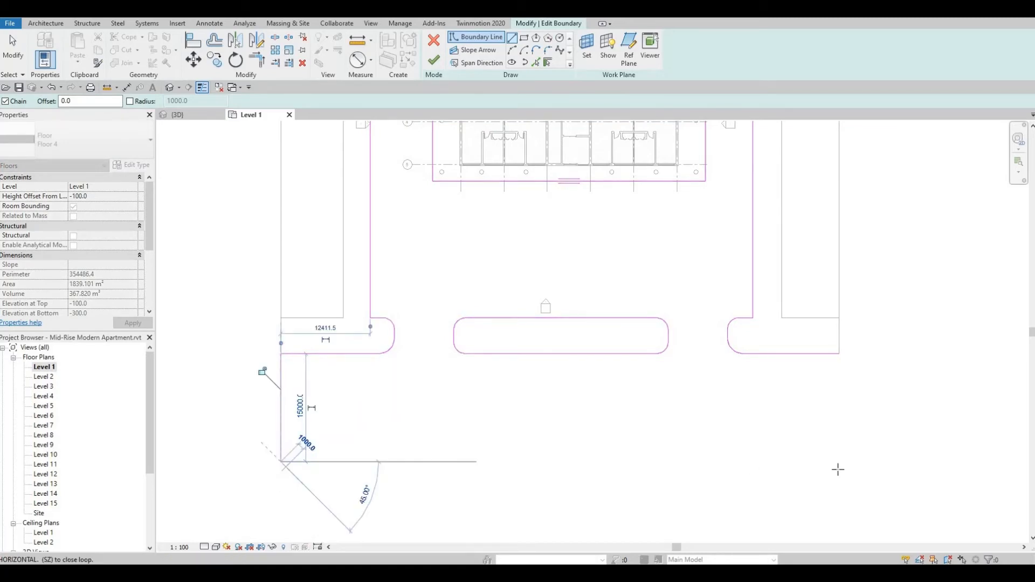
pyautogui.click(840, 462)
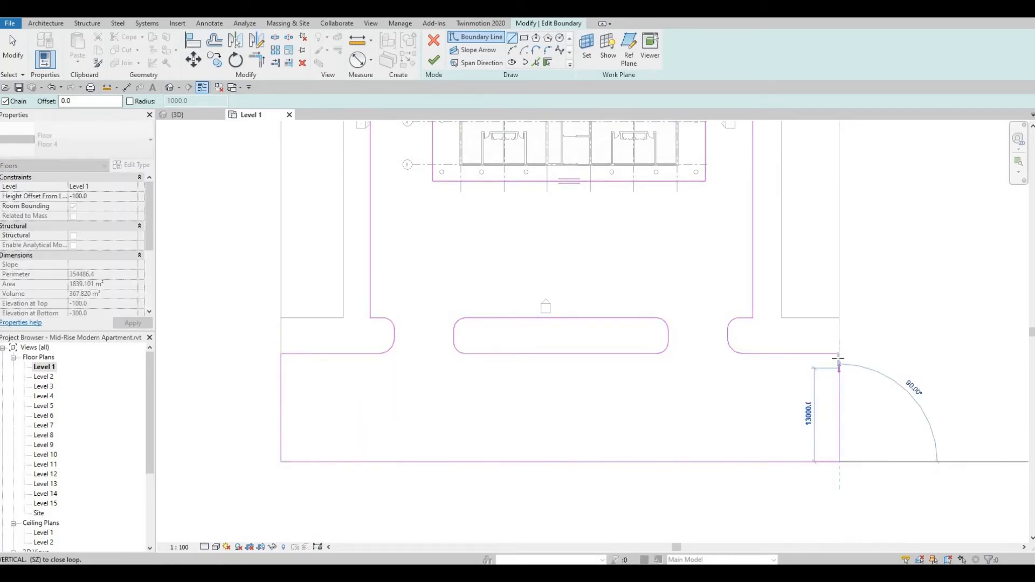
pyautogui.click(839, 355)
pyautogui.press('Escape')
pyautogui.press('Escape')
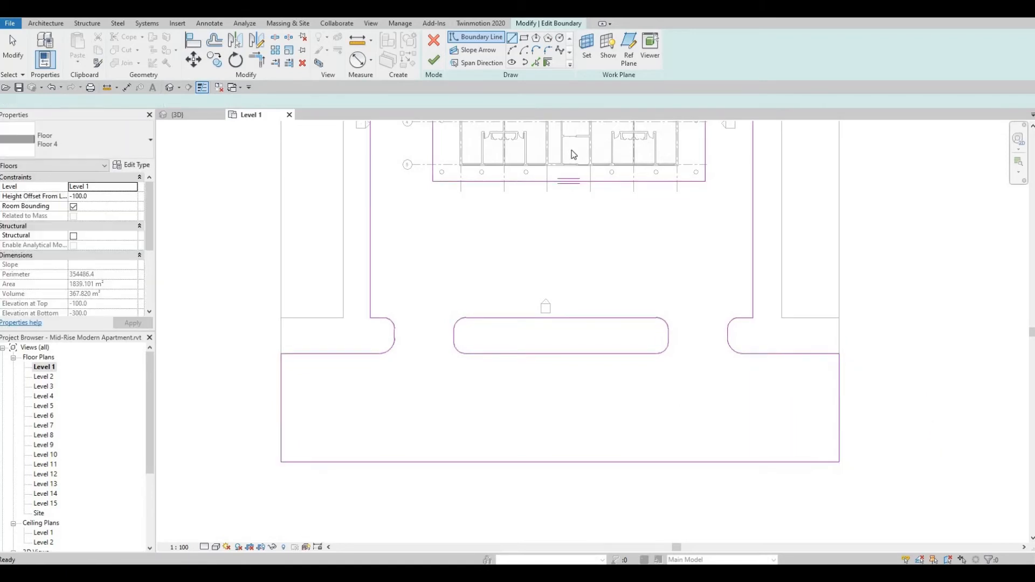
pyautogui.click(434, 59)
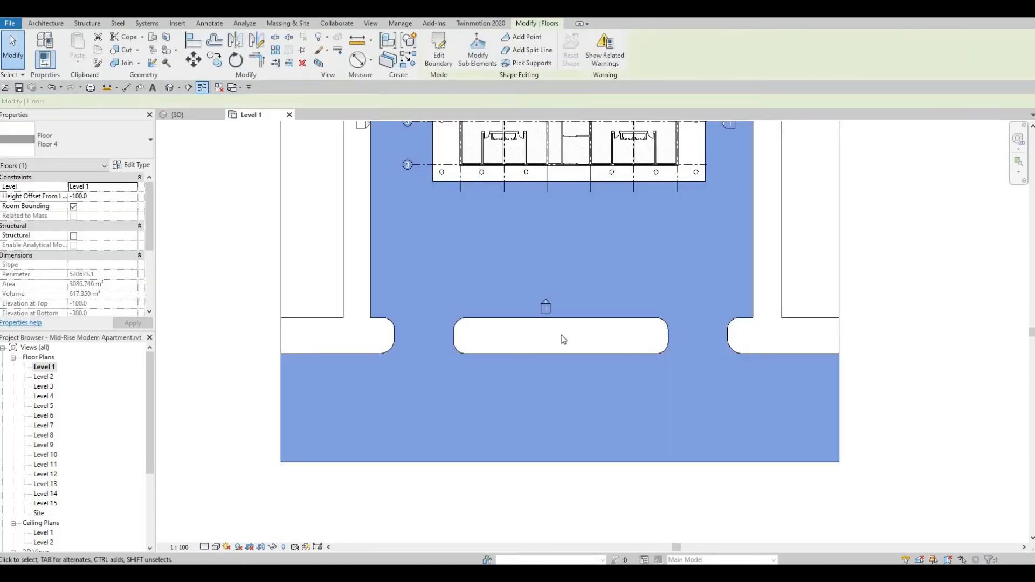
pyautogui.press('Escape')
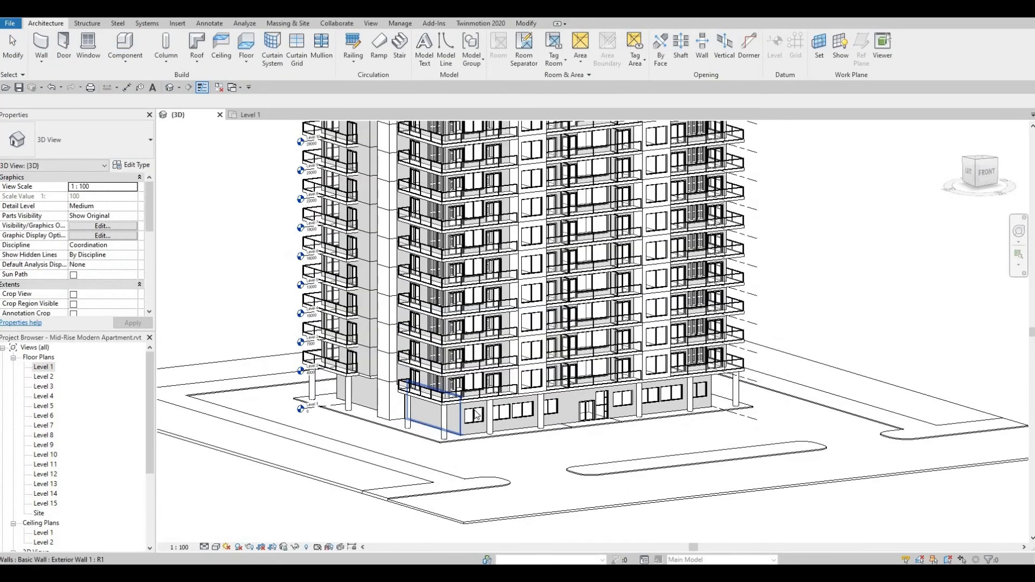
# Examine the apartment tower and the extended Floor 4 paving with its front island in the 3D view.
pyautogui.scroll(3, 477, 415)
pyautogui.keyDown('shift'); pyautogui.moveTo(476, 415); pyautogui.dragTo(470, 312, button='middle'); pyautogui.keyUp('shift')
pyautogui.moveTo(469, 423); pyautogui.dragTo(466, 498, button='middle')
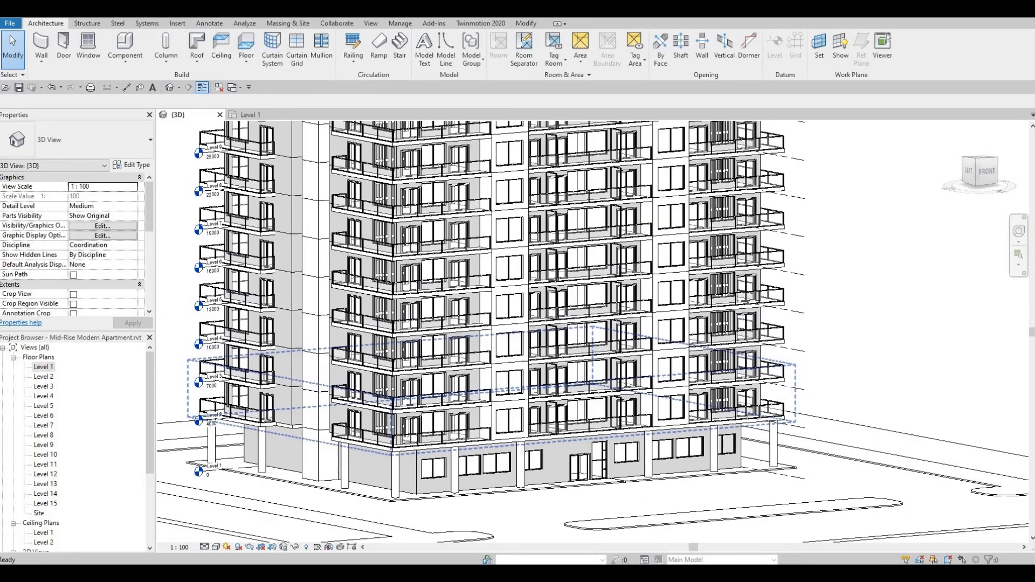
pyautogui.scroll(-3, 463, 414)
pyautogui.scroll(1, 464, 413)
pyautogui.keyDown('shift'); pyautogui.moveTo(430, 350); pyautogui.dragTo(429, 341, button='middle'); pyautogui.keyUp('shift')
pyautogui.scroll(2, 429, 341)
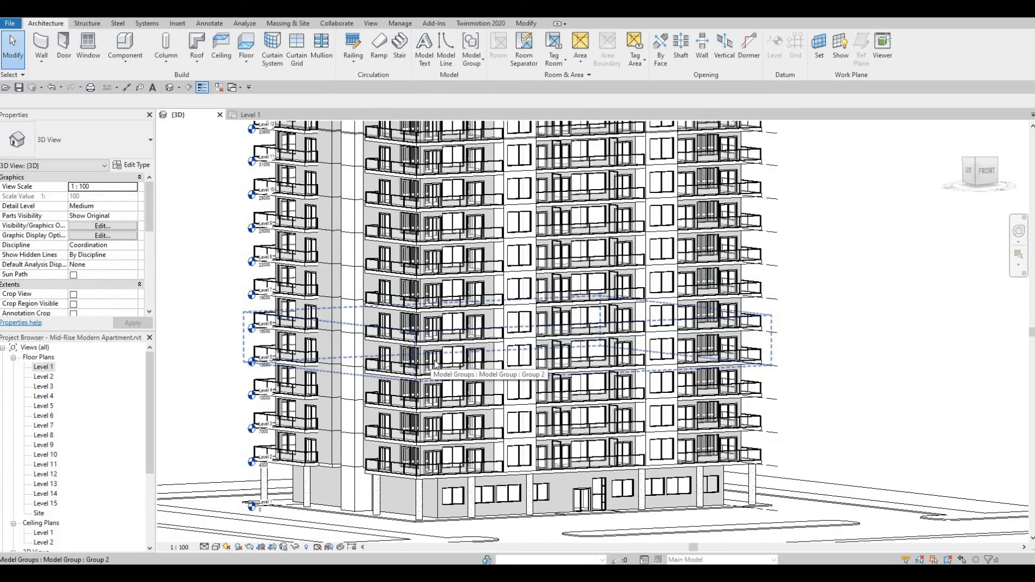
pyautogui.scroll(-4, 445, 374)
pyautogui.keyDown('shift'); pyautogui.moveTo(453, 401); pyautogui.dragTo(420, 392, button='middle'); pyautogui.keyUp('shift')
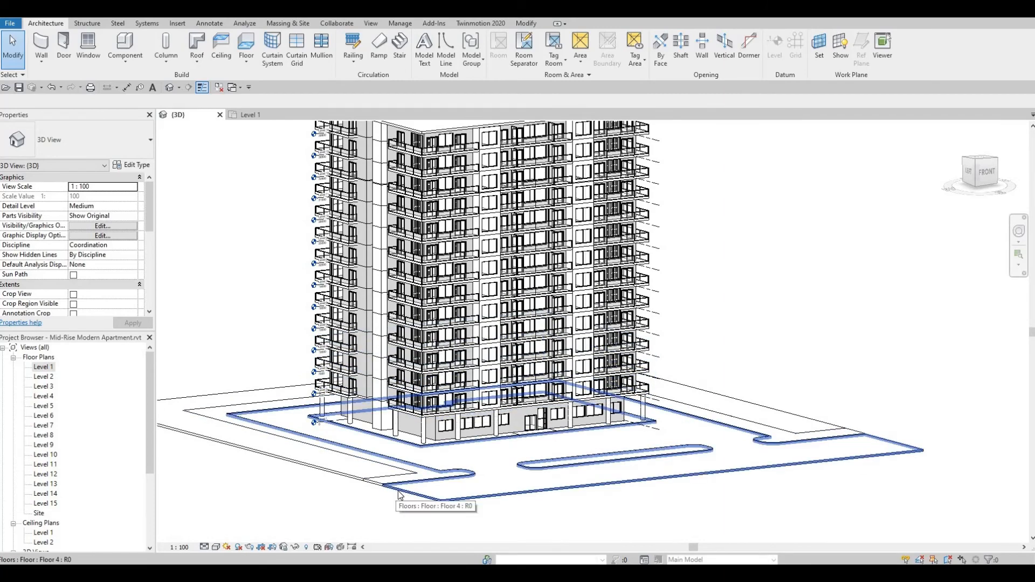
pyautogui.scroll(-1, 183, 491)
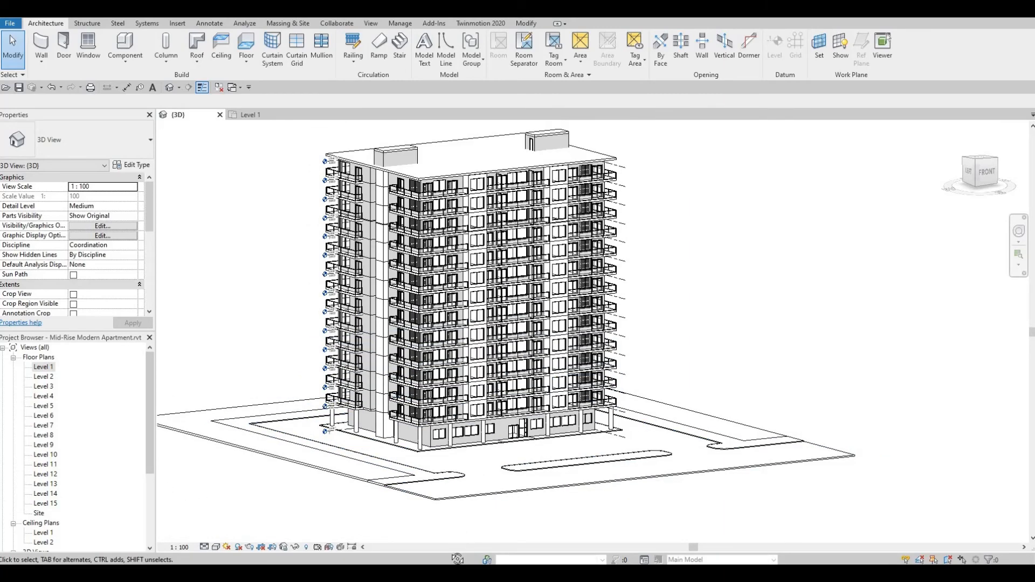
pyautogui.keyDown('shift'); pyautogui.moveTo(458, 559); pyautogui.dragTo(447, 423, button='middle'); pyautogui.keyUp('shift')
pyautogui.scroll(-1, 435, 431)
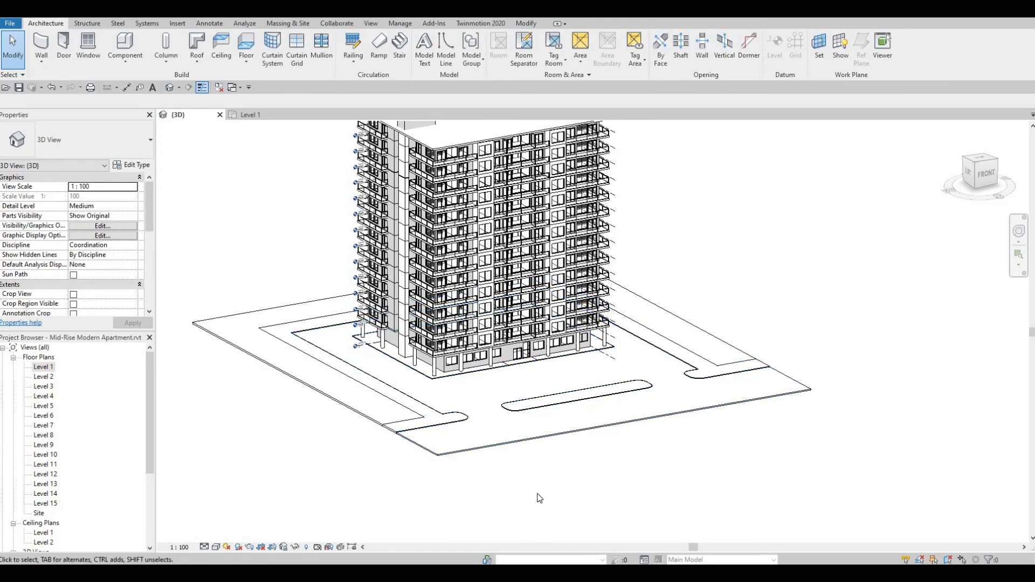
# In the Level 1 plan, edit Floor 3's boundary and stretch the left front strip's end outward, well beyond Floor 2's outer edge.
pyautogui.doubleClick(35, 369)
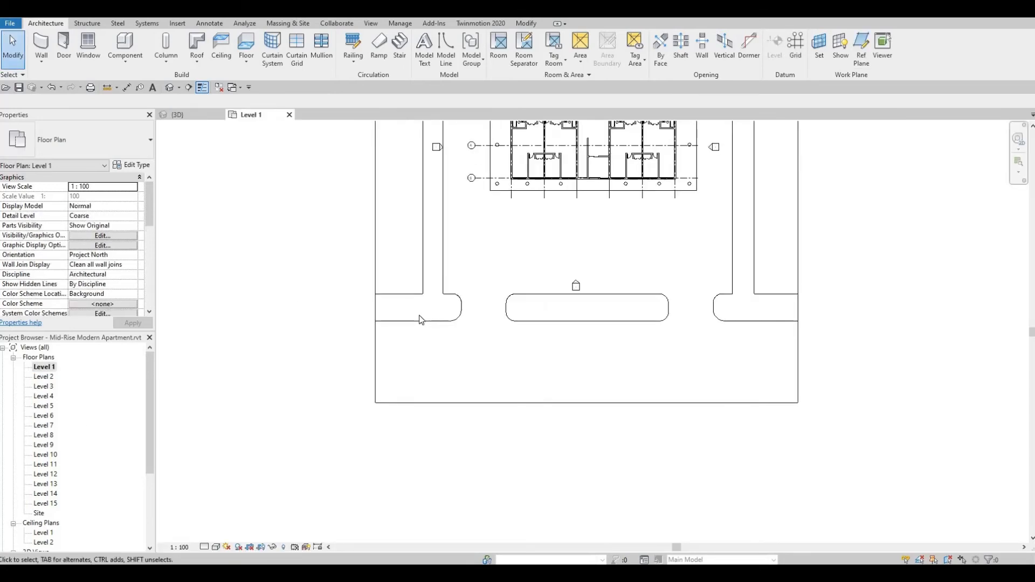
pyautogui.click(381, 309)
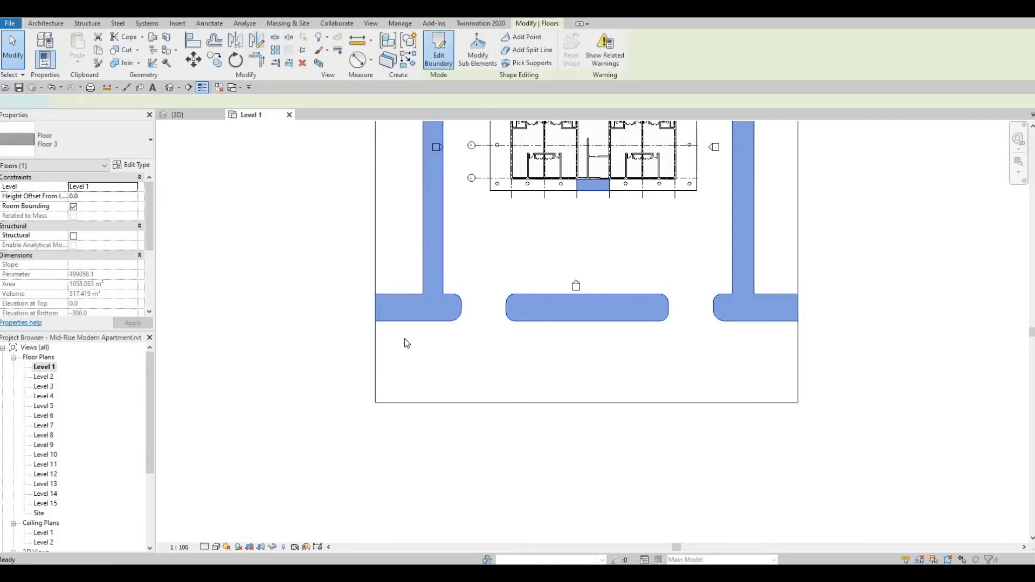
pyautogui.doubleClick(394, 306)
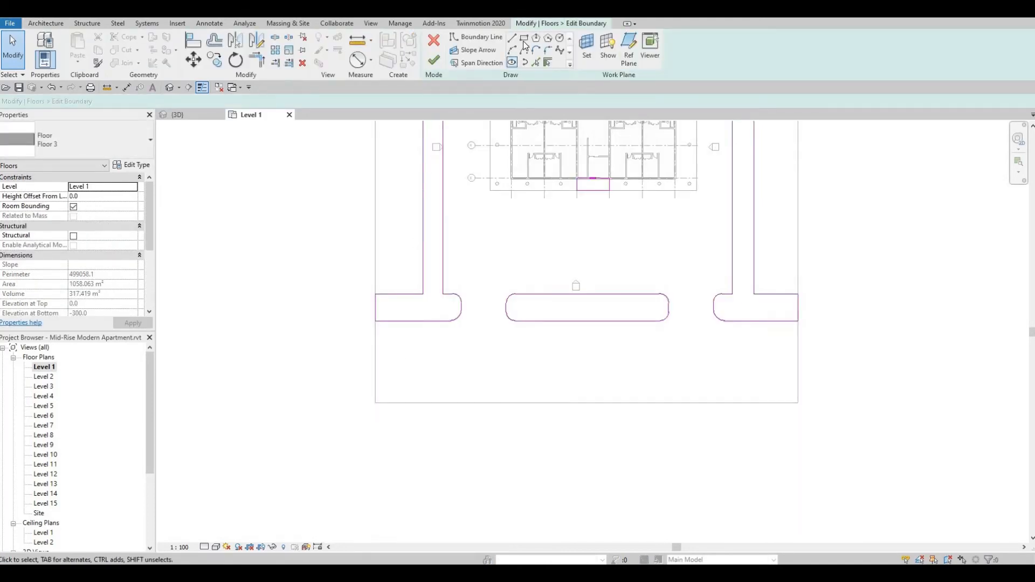
pyautogui.click(374, 312)
pyautogui.scroll(-2, 599, 377)
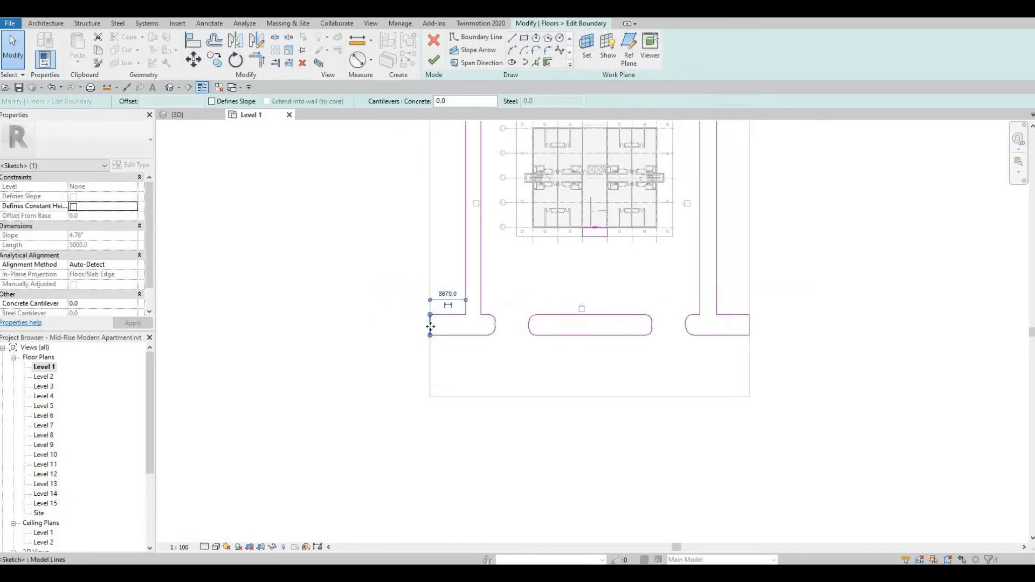
pyautogui.moveTo(281, 335); pyautogui.dragTo(256, 335)
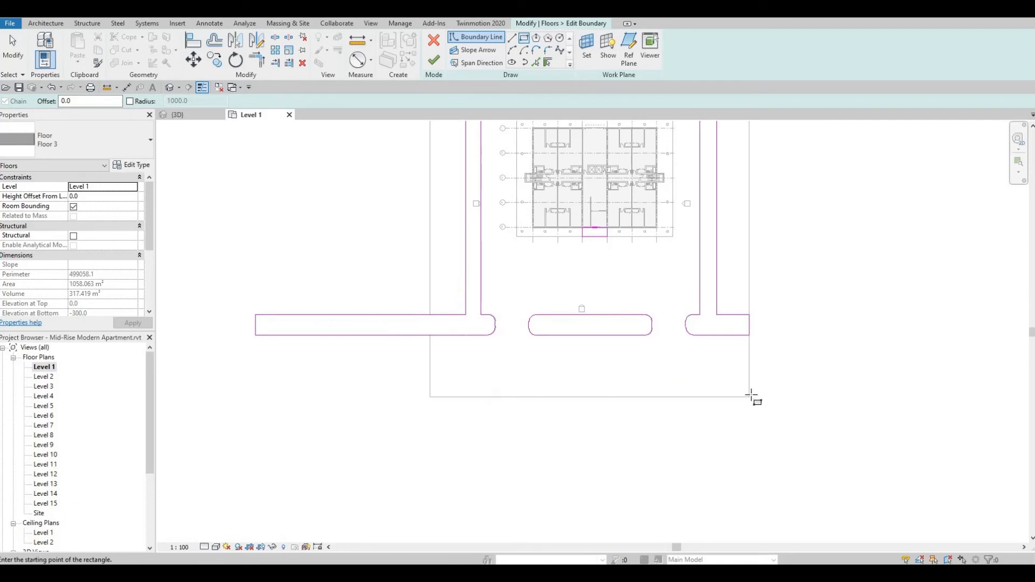
# Sketch a rectangular Floor 3 strip about 119800 mm long and 9240 mm deep along Floor 4's front edge, out to the stretched left end.
pyautogui.click(261, 435)
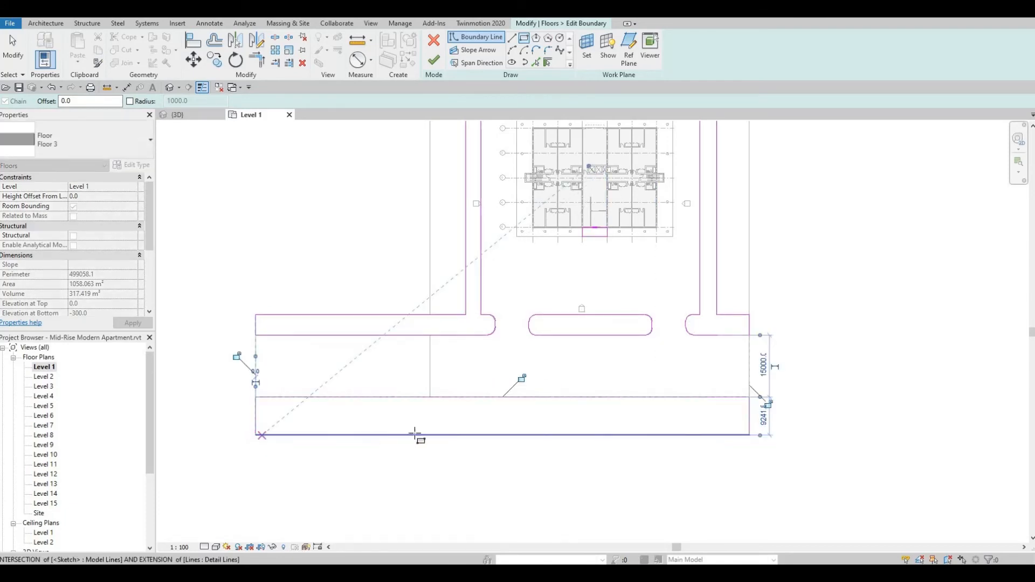
pyautogui.press('Escape')
pyautogui.press('Escape')
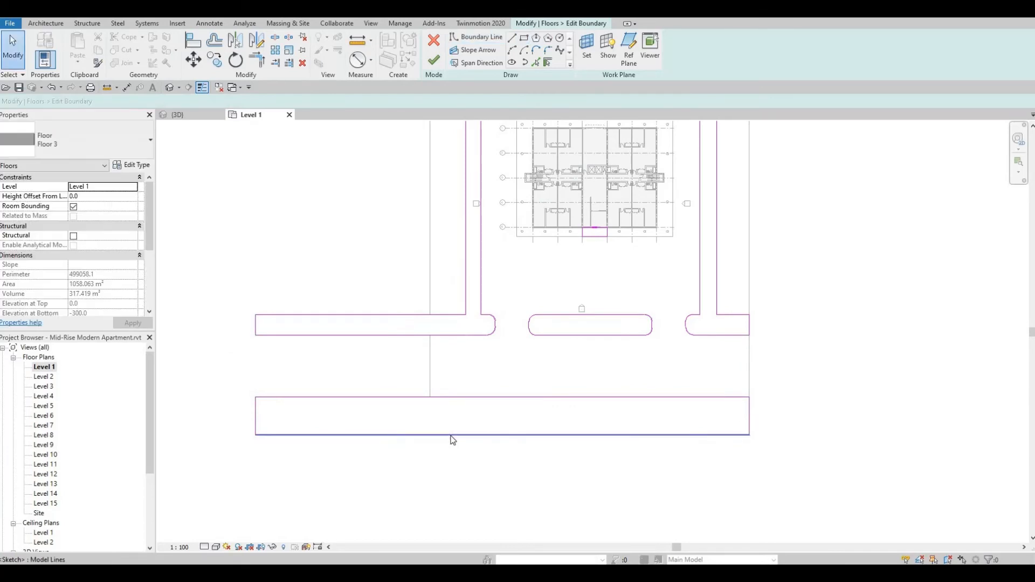
# Nudge the new strip's front edge inward to about 20740 mm from the left front strip, and finish Floor 3's boundary edit.
pyautogui.click(451, 435)
pyautogui.press('Up')
pyautogui.press('Up')
pyautogui.press('Up')
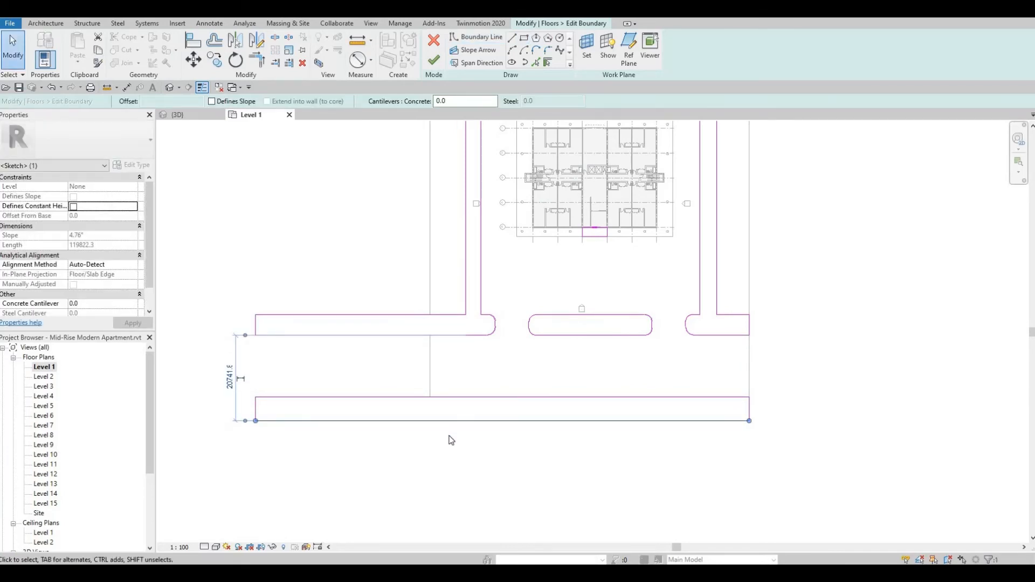
pyautogui.click(435, 62)
pyautogui.press('Escape')
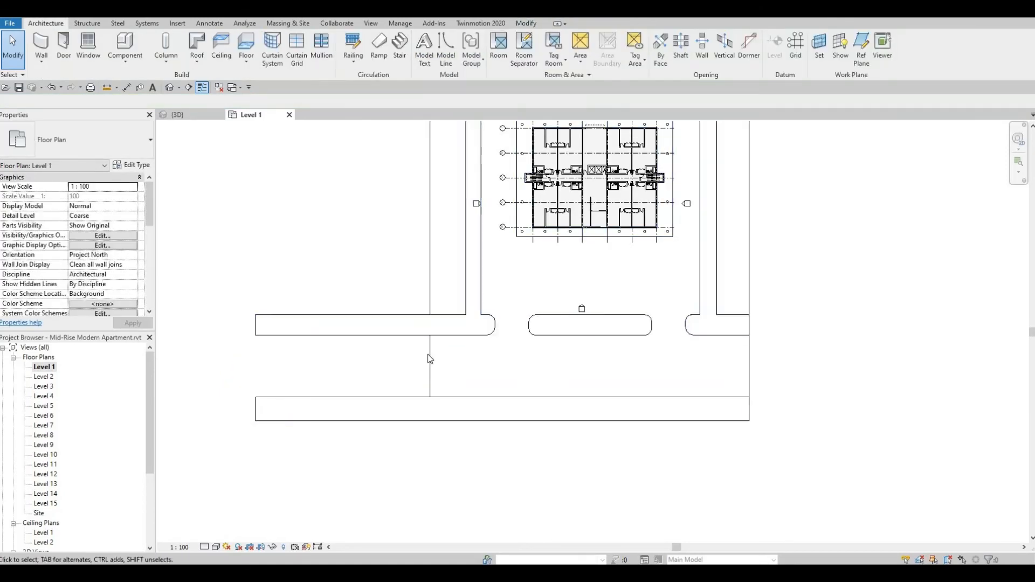
# Edit Floor 4's boundary to extend its left front edge outward, aligned with Floor 3's stretched left end, and finish the edit.
pyautogui.click(466, 298)
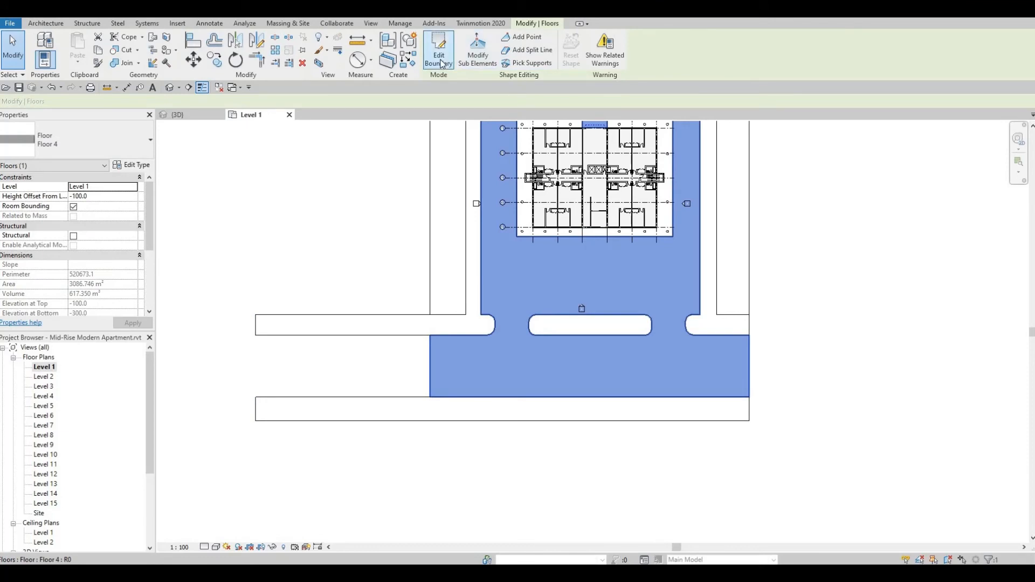
pyautogui.doubleClick(457, 314)
pyautogui.click(430, 357)
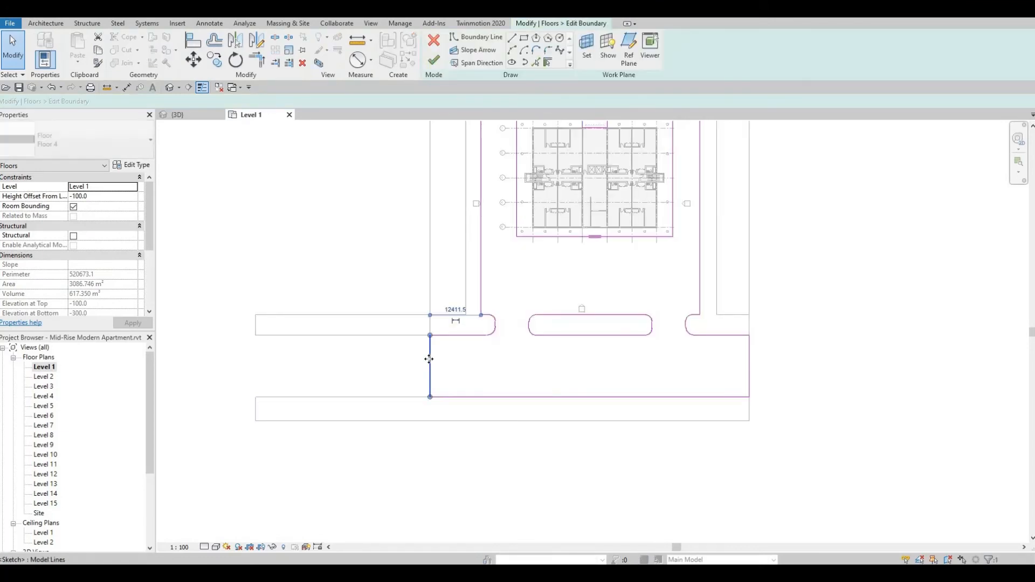
pyautogui.moveTo(313, 365)
pyautogui.mouseDown()
pyautogui.moveTo(256, 371)
pyautogui.moveTo(278, 370)
pyautogui.mouseUp()
pyautogui.press('l')
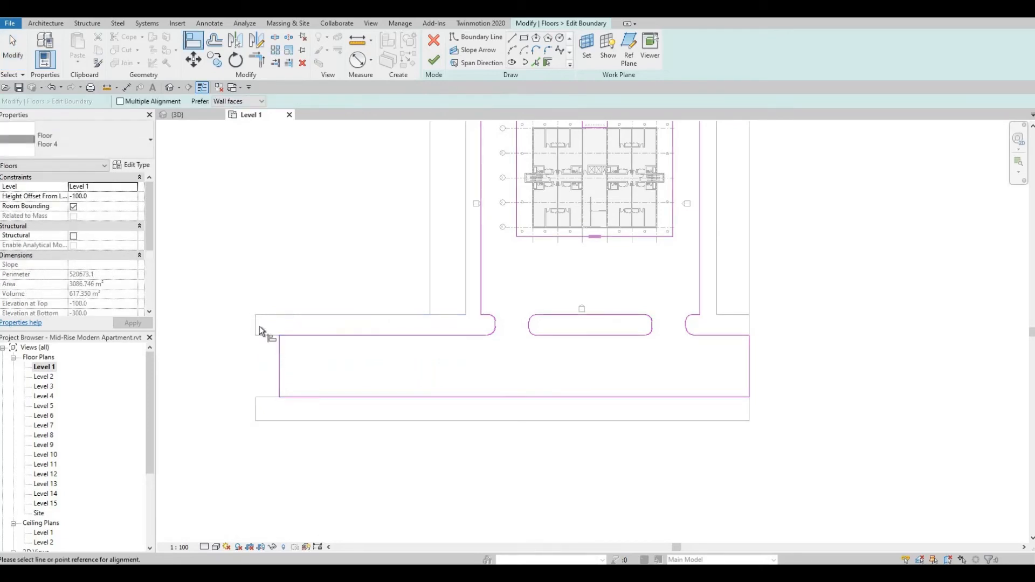
pyautogui.click(279, 356)
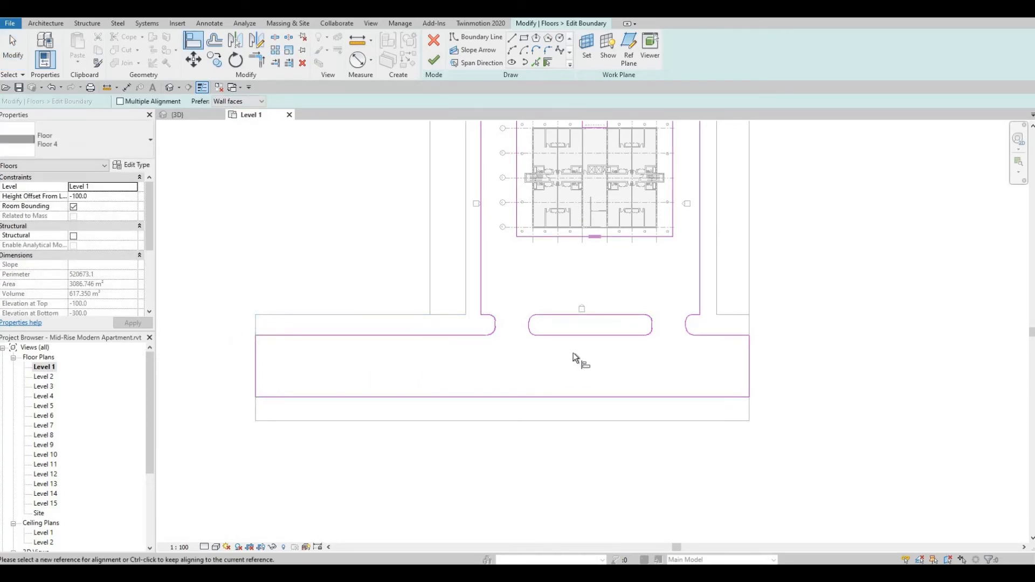
pyautogui.moveTo(581, 361); pyautogui.dragTo(571, 388, button='middle')
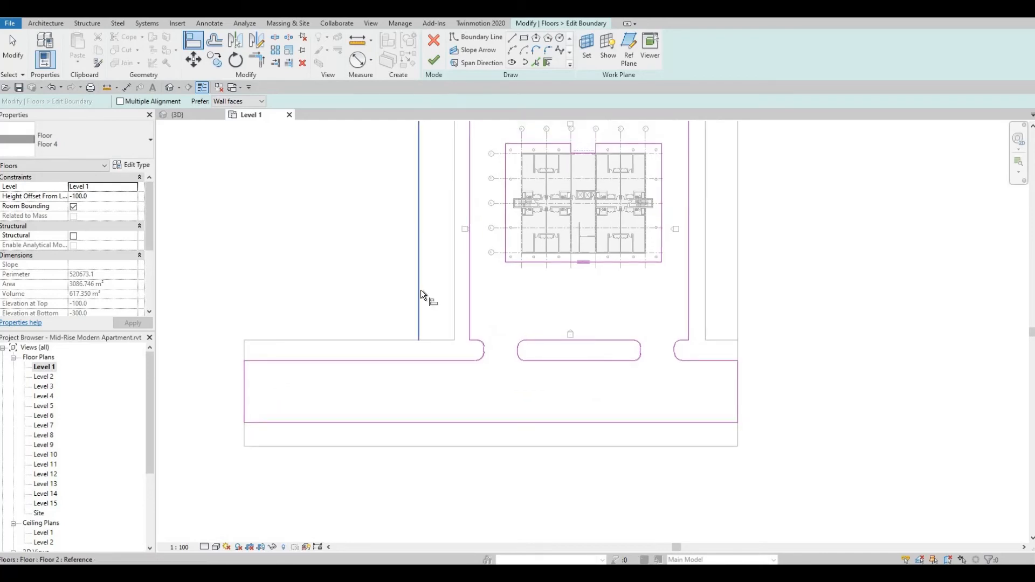
pyautogui.moveTo(453, 290); pyautogui.dragTo(442, 380, button='middle')
pyautogui.scroll(-1, 440, 380)
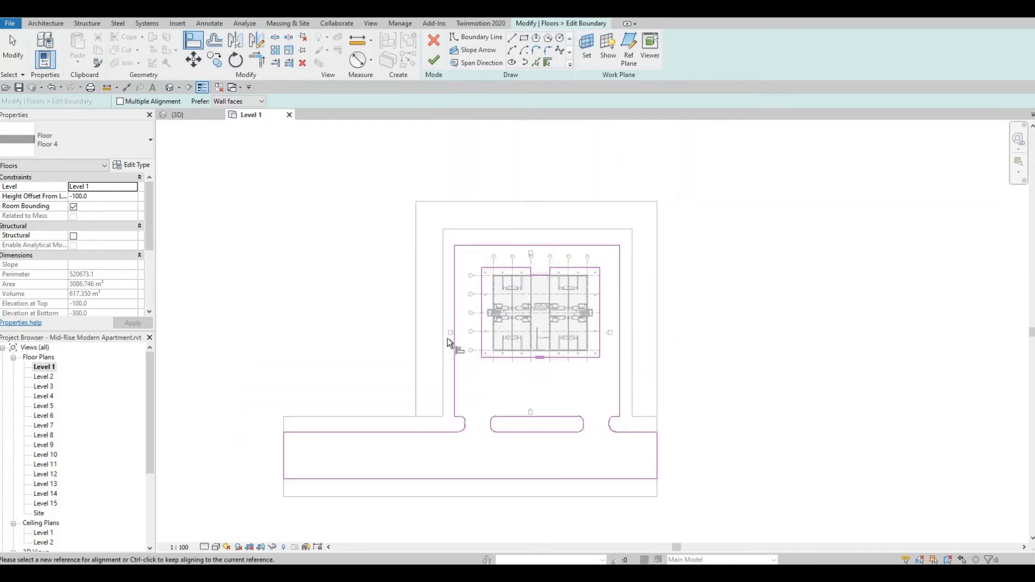
pyautogui.scroll(2, 442, 351)
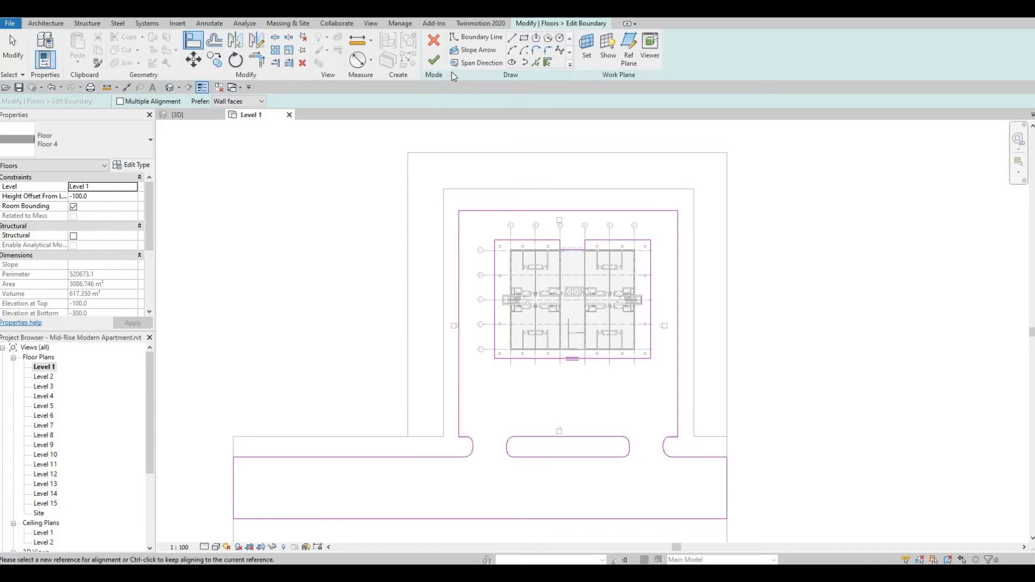
pyautogui.click(433, 61)
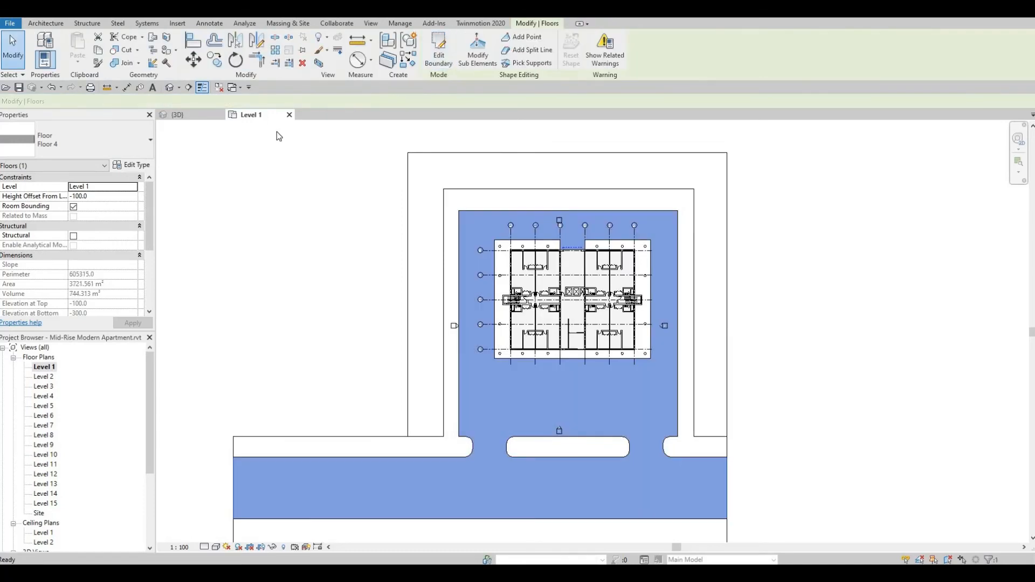
pyautogui.click(208, 130)
# Examine the tower's ground level, the front island and the extended road and strips from several angles in the 3D view.
pyautogui.click(169, 87)
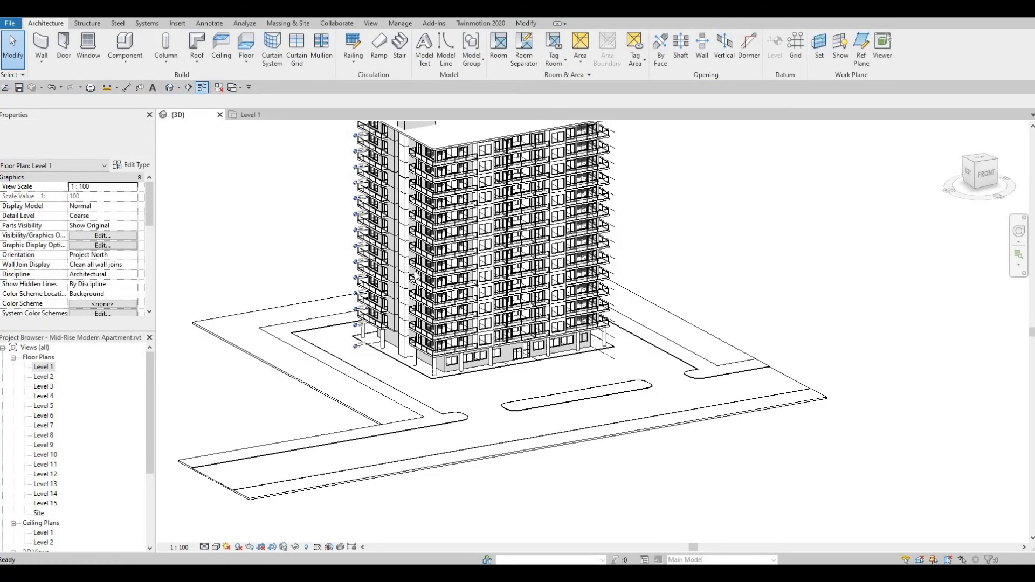
pyautogui.moveTo(444, 322); pyautogui.dragTo(480, 322, button='middle')
pyautogui.scroll(1, 467, 398)
pyautogui.scroll(1, 467, 398)
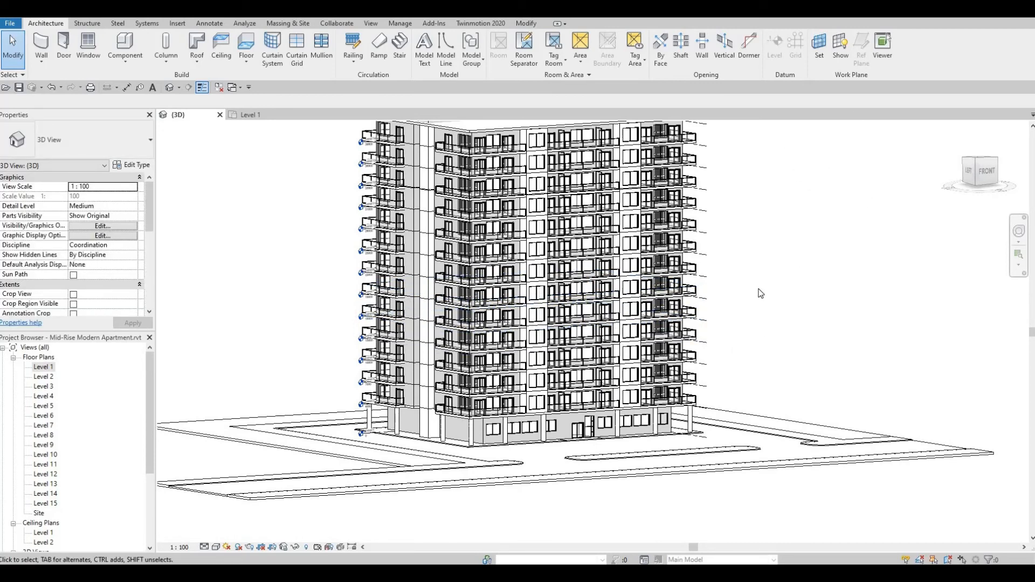
pyautogui.moveTo(351, 411); pyautogui.dragTo(396, 387, button='middle')
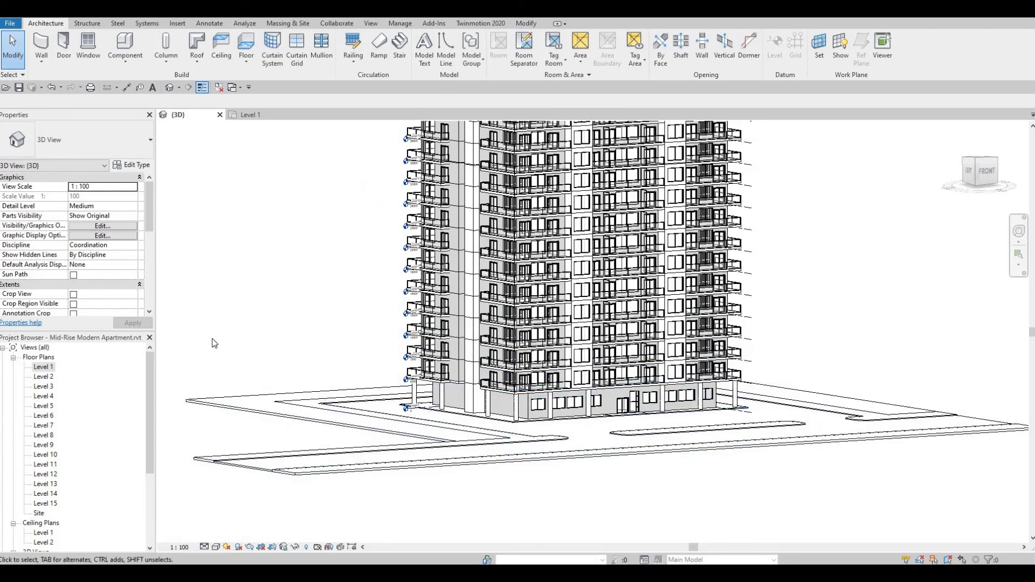
pyautogui.keyDown('shift'); pyautogui.moveTo(482, 373); pyautogui.dragTo(548, 462, button='middle'); pyautogui.keyUp('shift')
pyautogui.scroll(2, 542, 484)
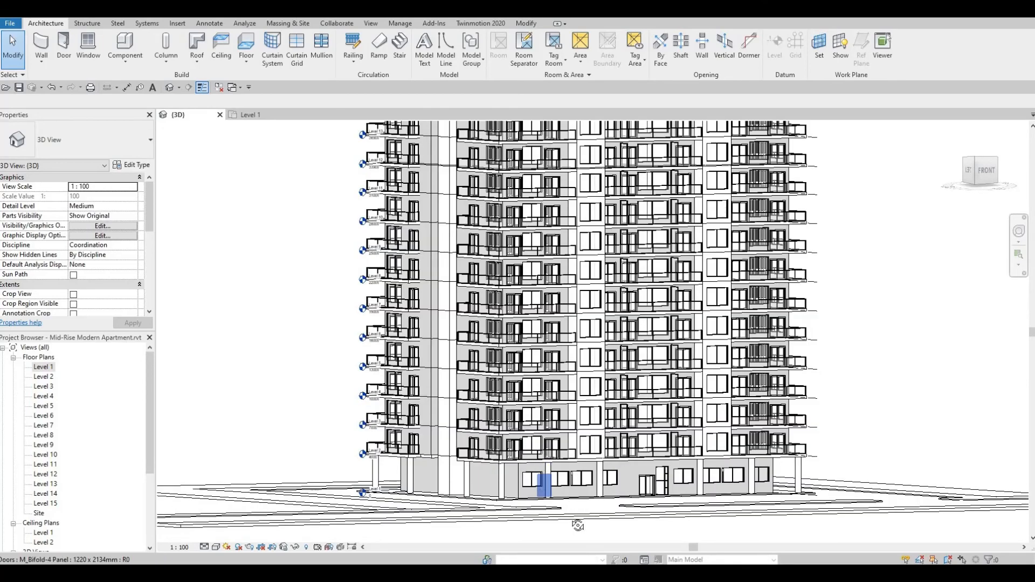
pyautogui.keyDown('shift'); pyautogui.moveTo(577, 525); pyautogui.dragTo(656, 529, button='middle'); pyautogui.keyUp('shift')
pyautogui.scroll(5, 656, 526)
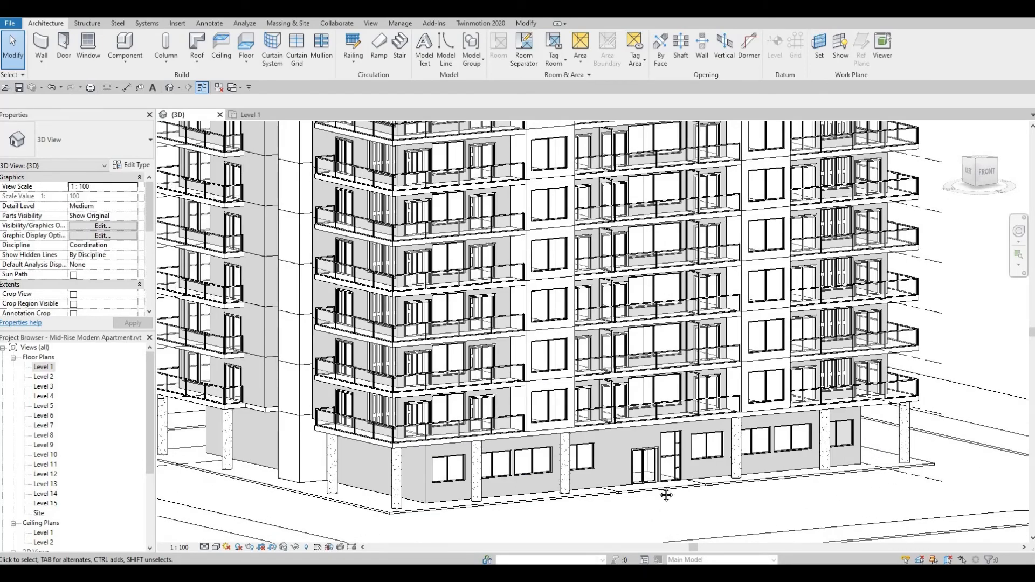
pyautogui.moveTo(667, 495); pyautogui.dragTo(559, 420, button='middle')
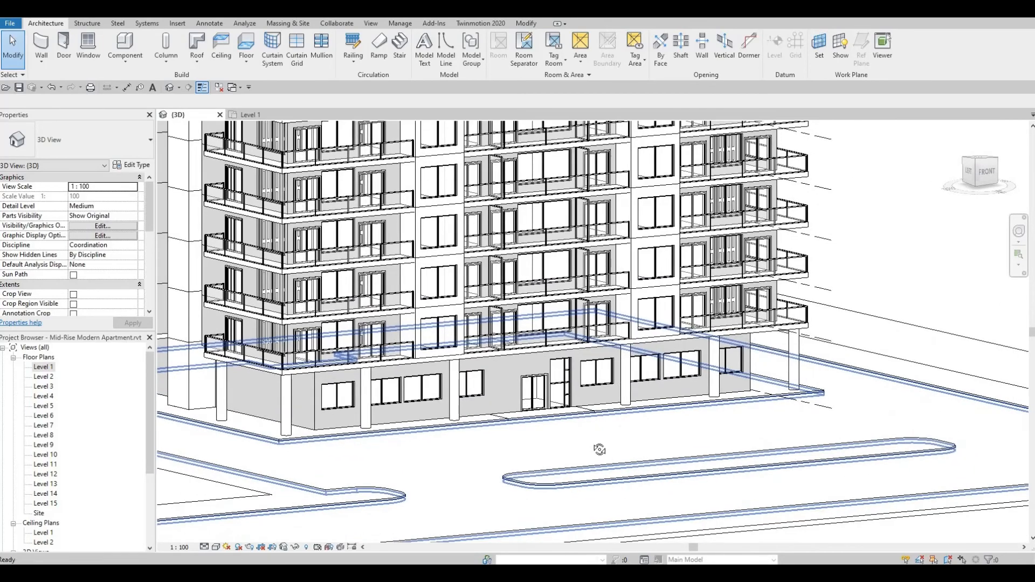
pyautogui.keyDown('shift'); pyautogui.moveTo(599, 450); pyautogui.dragTo(581, 517, button='middle'); pyautogui.keyUp('shift')
pyautogui.moveTo(576, 425); pyautogui.dragTo(604, 376, button='middle')
pyautogui.scroll(-1, 600, 369)
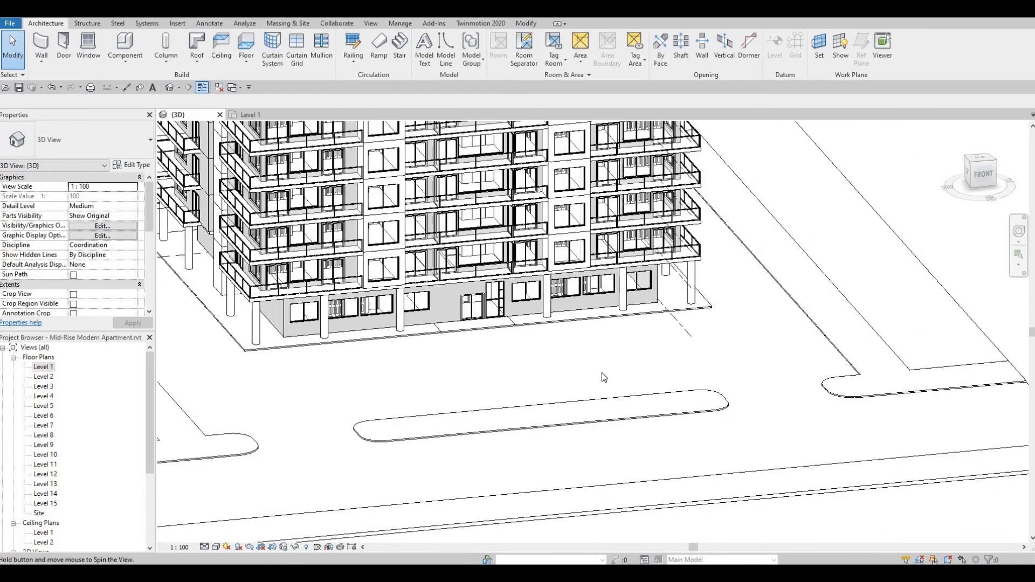
pyautogui.keyDown('shift'); pyautogui.moveTo(538, 372); pyautogui.dragTo(400, 411, button='middle'); pyautogui.keyUp('shift')
pyautogui.scroll(-3, 549, 385)
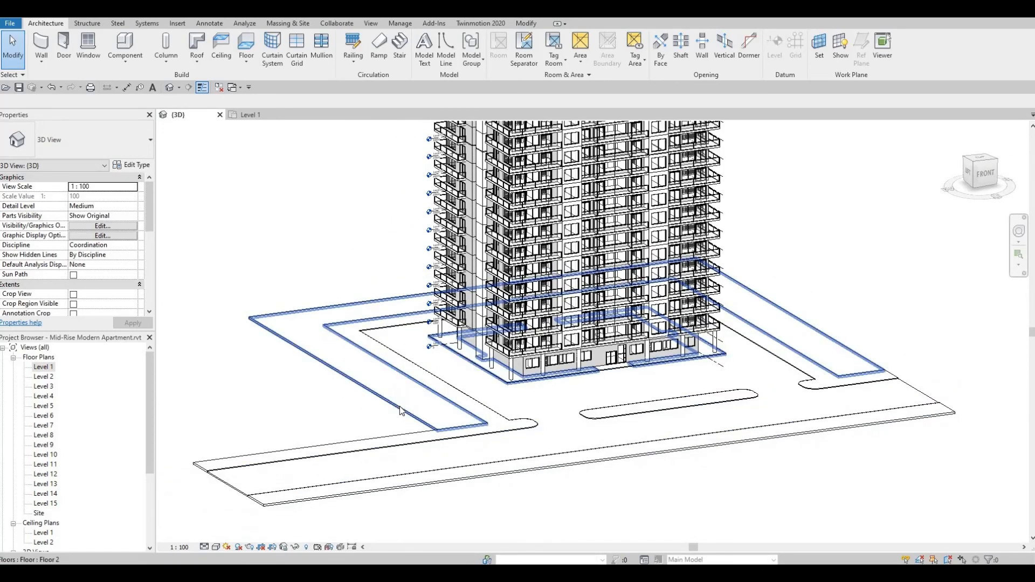
pyautogui.scroll(2, 401, 411)
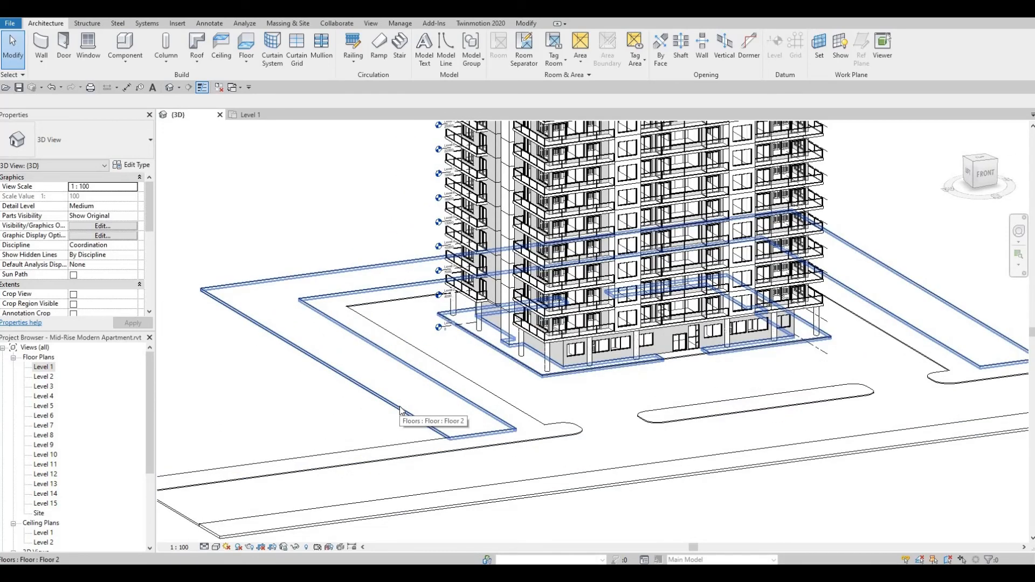
# Edit Floor 2's boundary in Level 1 to align its left outer edge with Floor 3's stretched left end, and return to the 3D view.
pyautogui.doubleClick(45, 368)
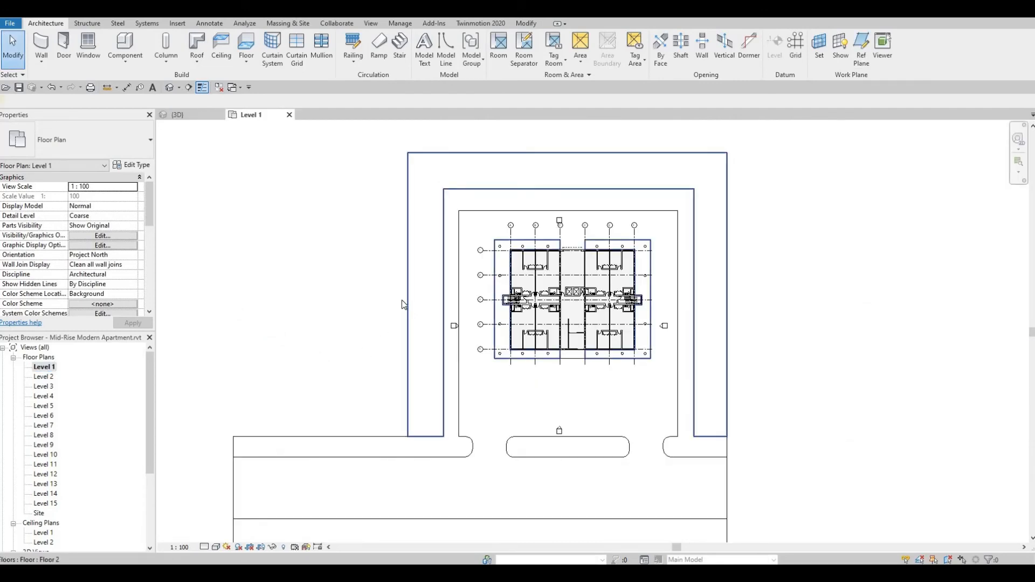
pyautogui.click(402, 301)
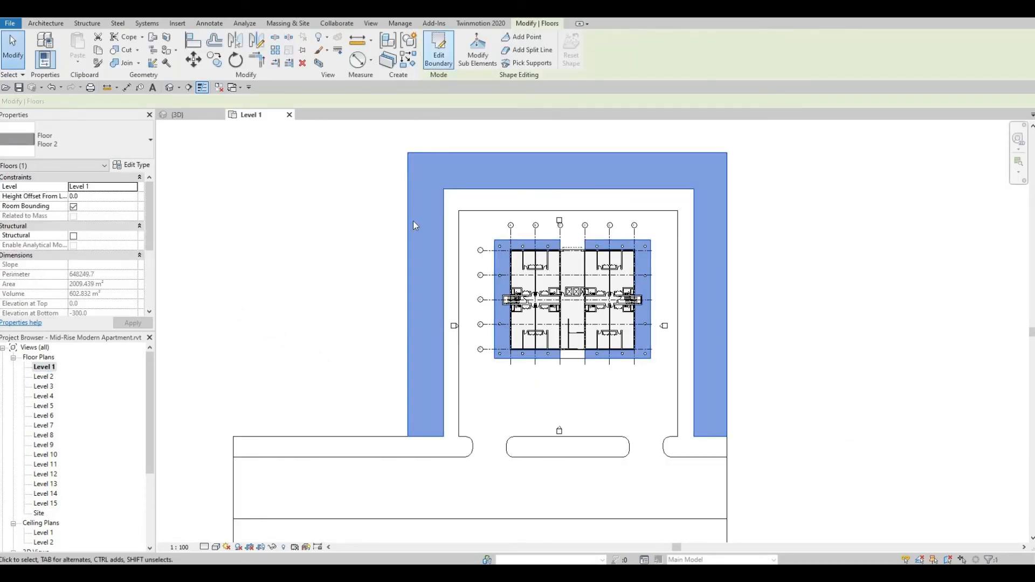
pyautogui.doubleClick(408, 272)
pyautogui.click(408, 279)
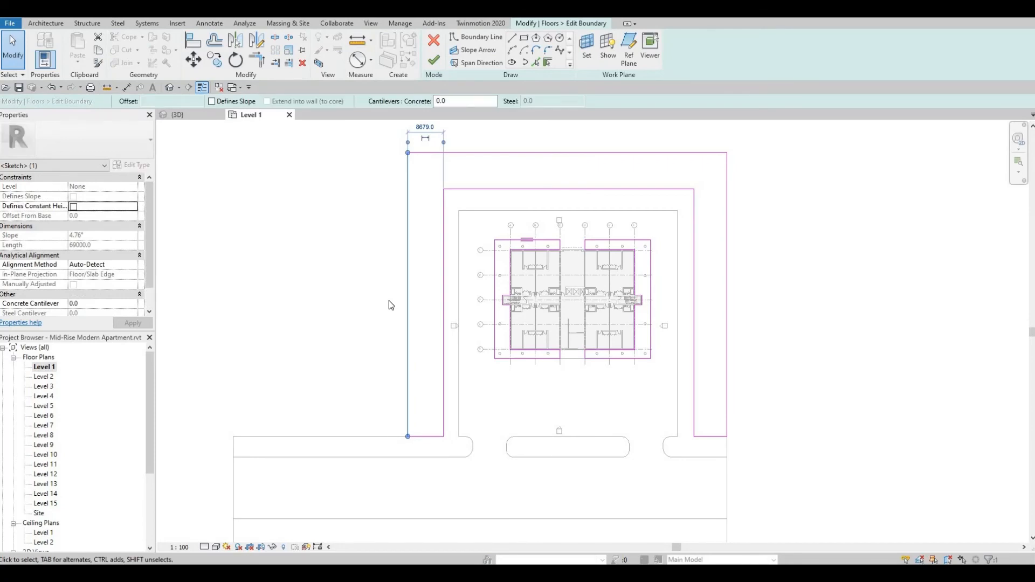
pyautogui.press('l')
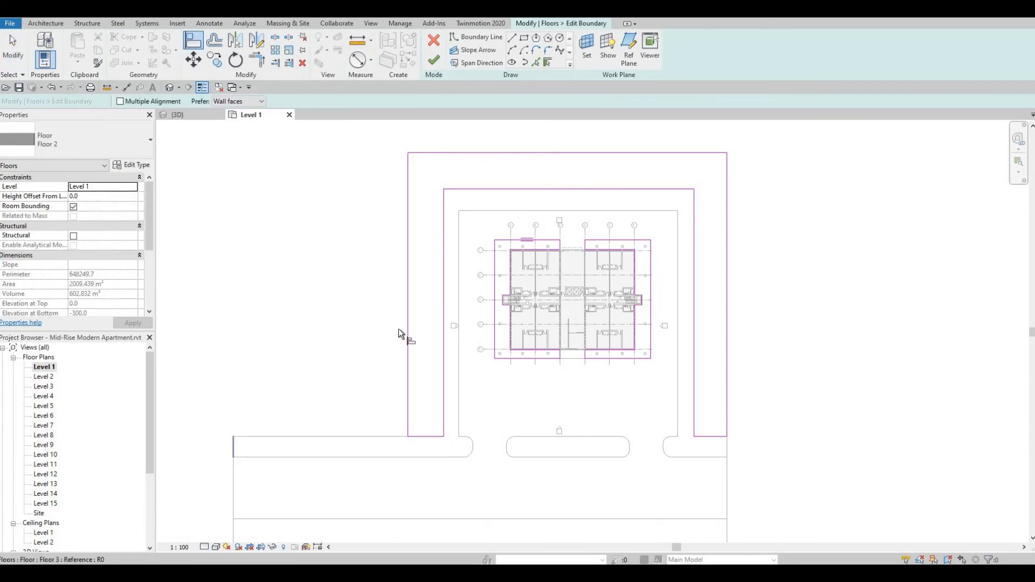
pyautogui.click(407, 314)
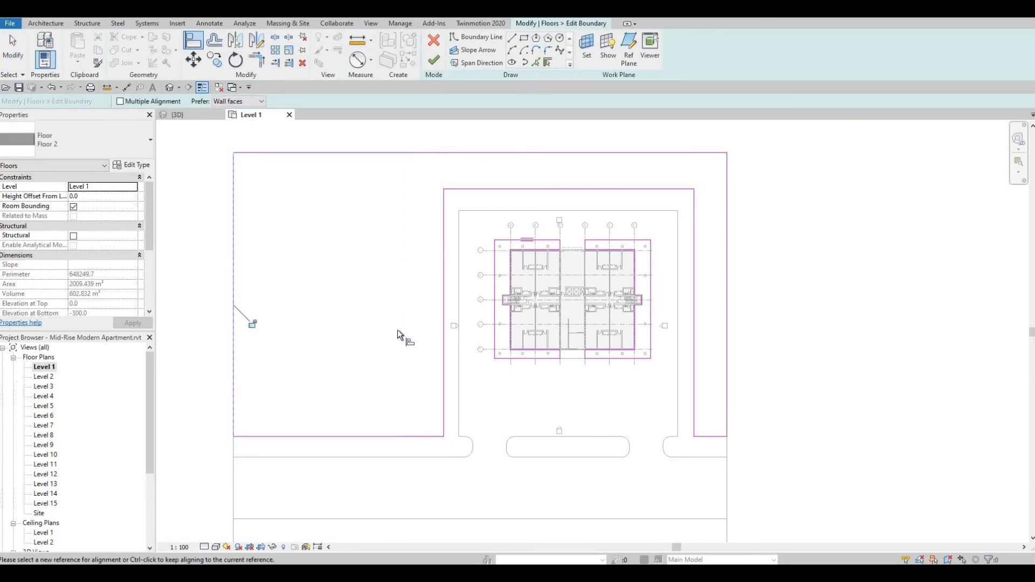
pyautogui.press('Escape')
pyautogui.moveTo(564, 342)
pyautogui.mouseDown(button='middle')
pyautogui.moveTo(488, 299)
pyautogui.moveTo(466, 302)
pyautogui.moveTo(522, 326)
pyautogui.mouseUp(button='middle')
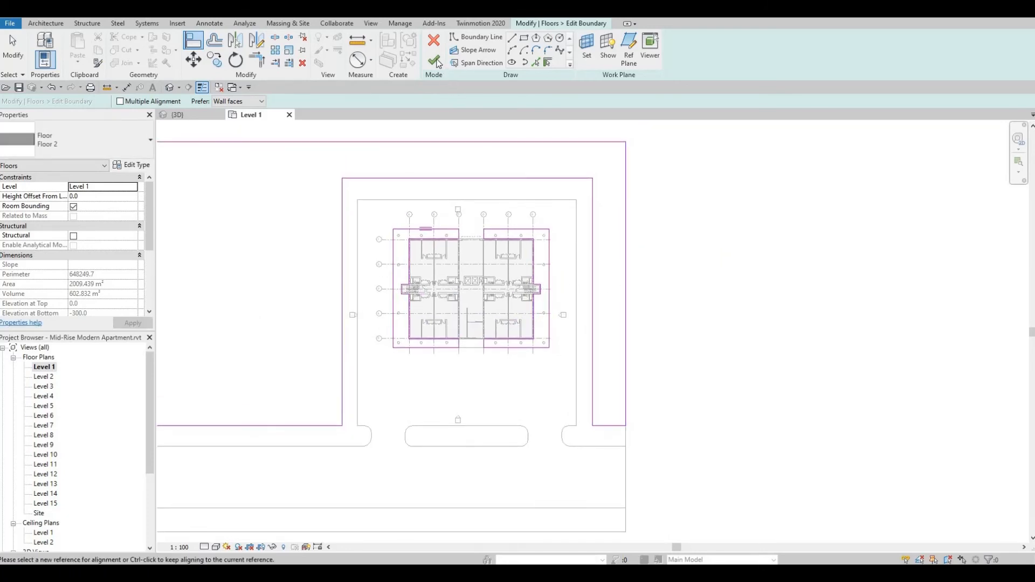
pyautogui.click(434, 59)
pyautogui.press('Escape')
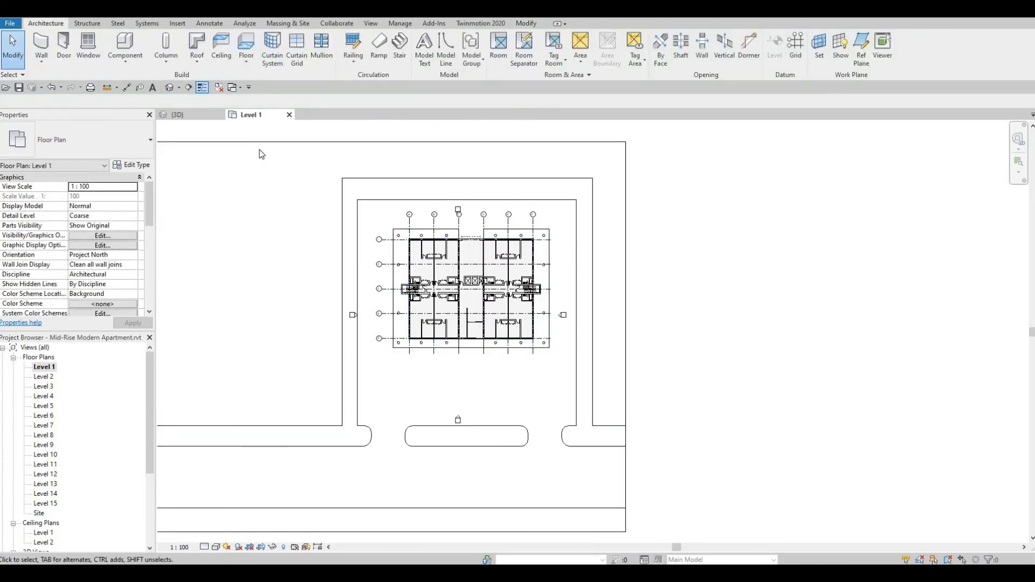
pyautogui.click(170, 87)
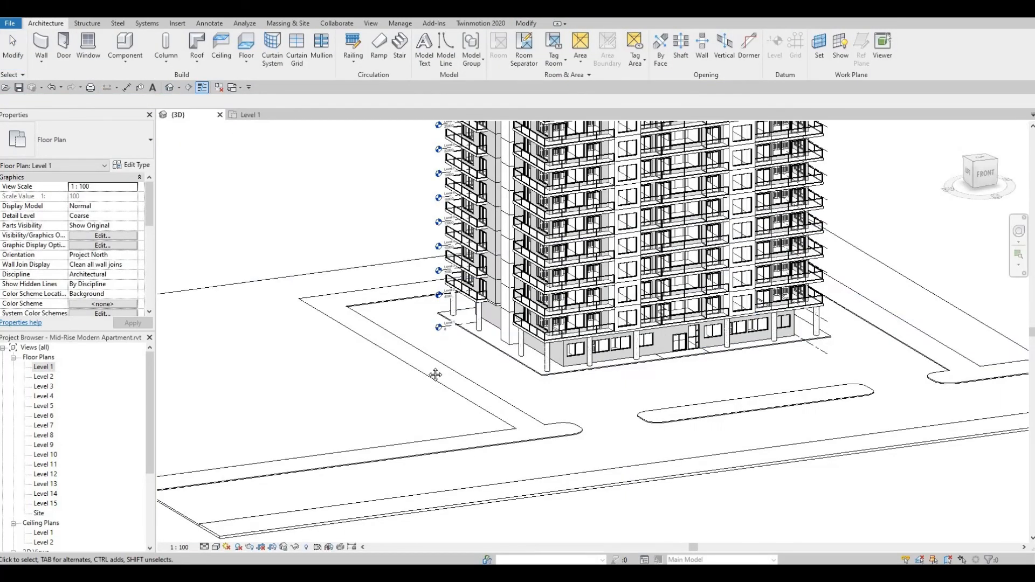
pyautogui.keyDown('shift'); pyautogui.moveTo(474, 402); pyautogui.dragTo(565, 356, button='middle'); pyautogui.keyUp('shift')
pyautogui.scroll(-1, 565, 356)
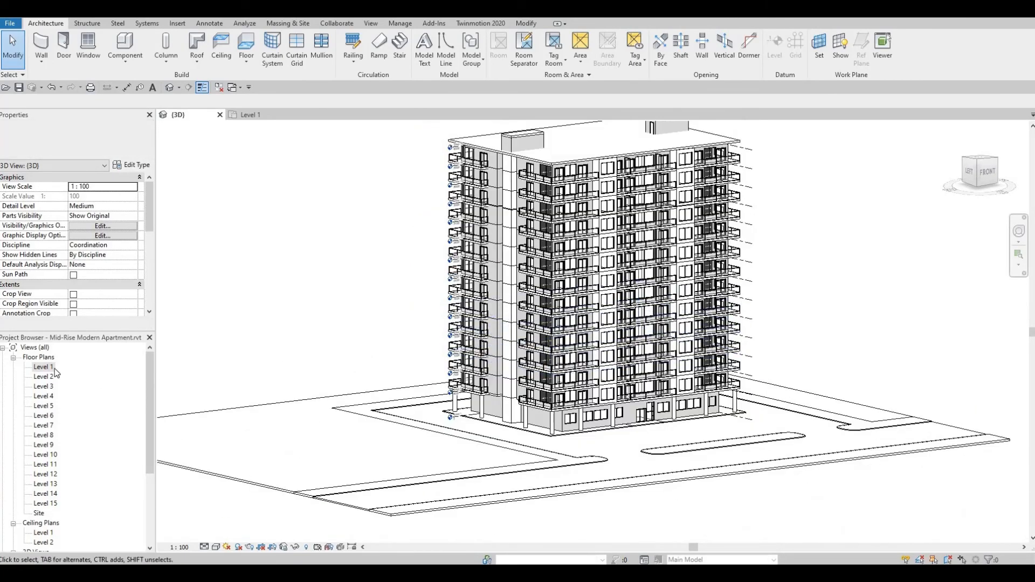
# Place a perspective camera in the Level 1 plan on the front strip left of the tower, aimed at the tower's rear right part.
pyautogui.doubleClick(45, 368)
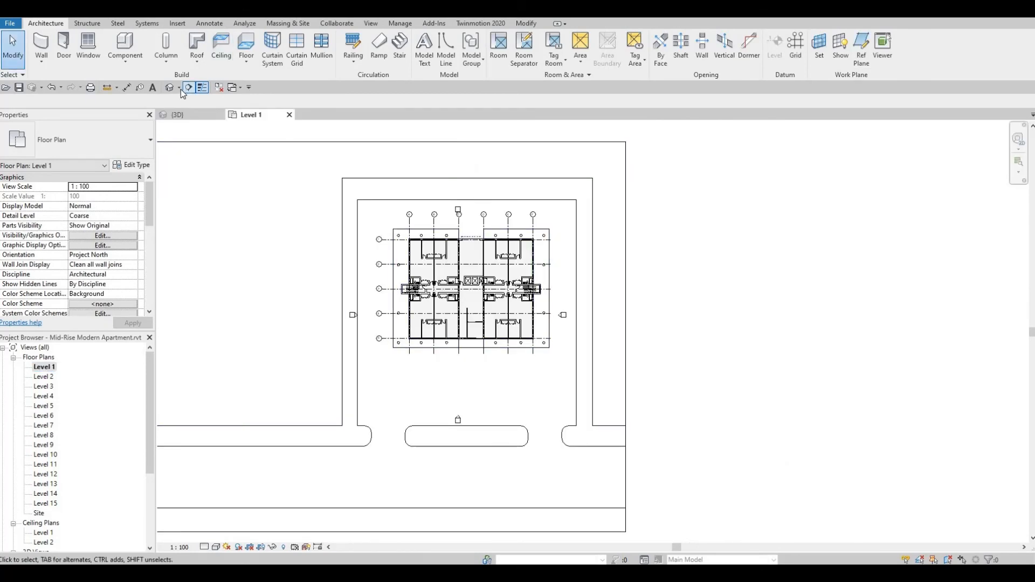
pyautogui.click(179, 87)
pyautogui.click(190, 114)
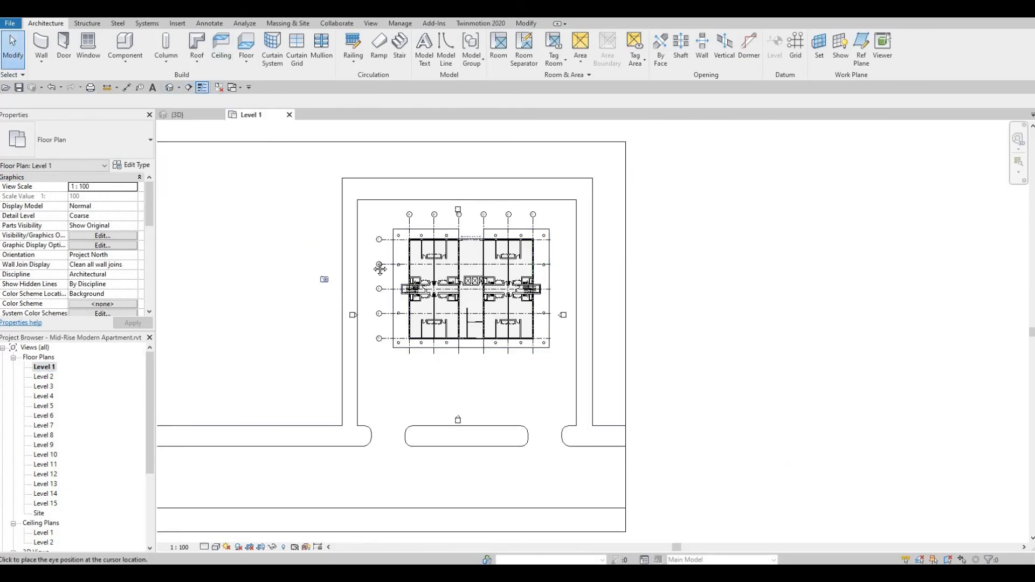
pyautogui.moveTo(321, 294); pyautogui.dragTo(384, 252, button='middle')
pyautogui.moveTo(420, 329); pyautogui.dragTo(479, 279, button='middle')
pyautogui.scroll(-1, 479, 280)
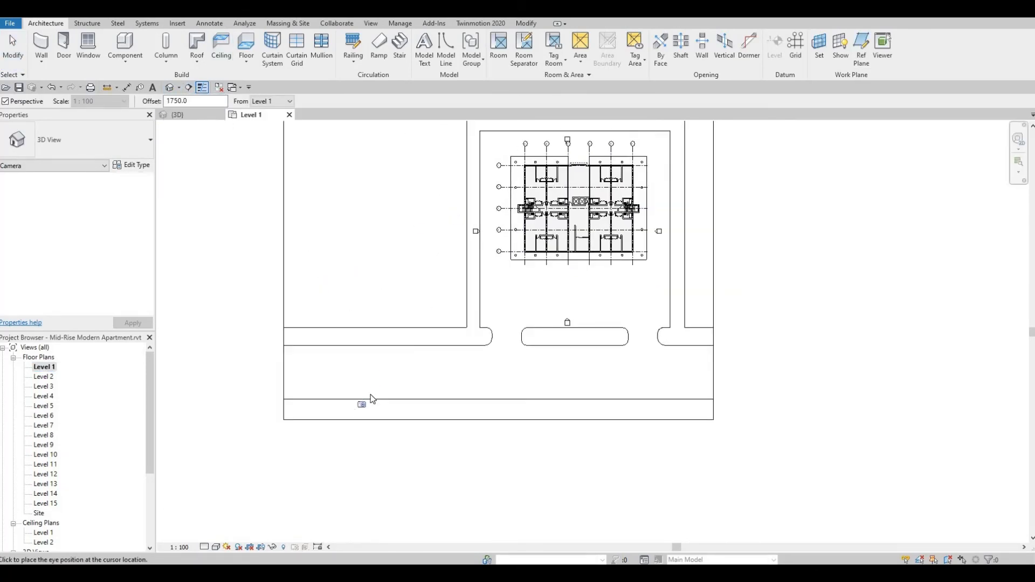
pyautogui.click(600, 169)
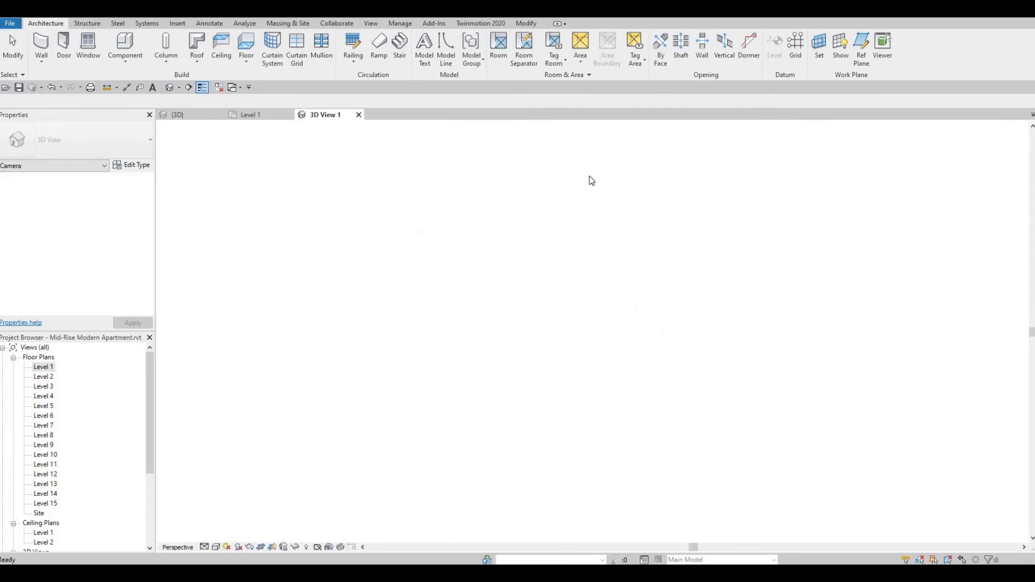
# Extend the camera view's crop region to the right and upward until it includes the whole tower and its roof.
pyautogui.moveTo(720, 215); pyautogui.dragTo(652, 232, button='middle')
pyautogui.scroll(-1, 652, 232)
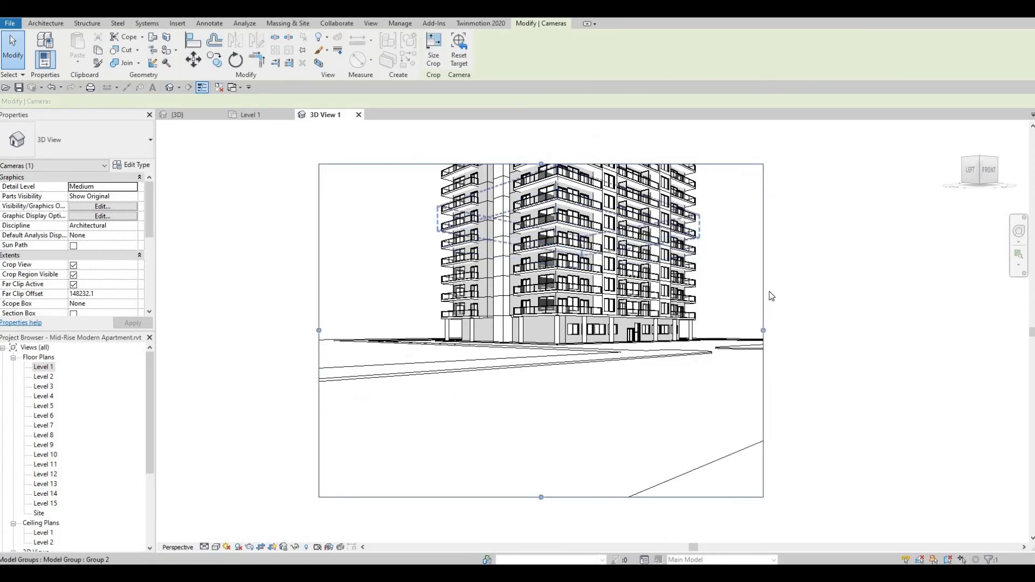
pyautogui.moveTo(763, 331); pyautogui.dragTo(801, 327)
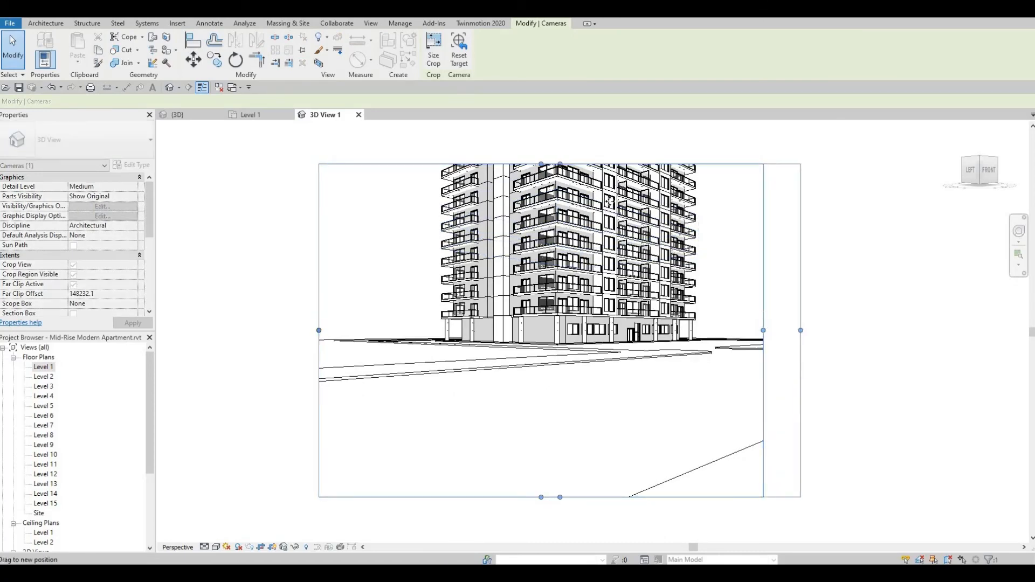
pyautogui.scroll(-1, 559, 205)
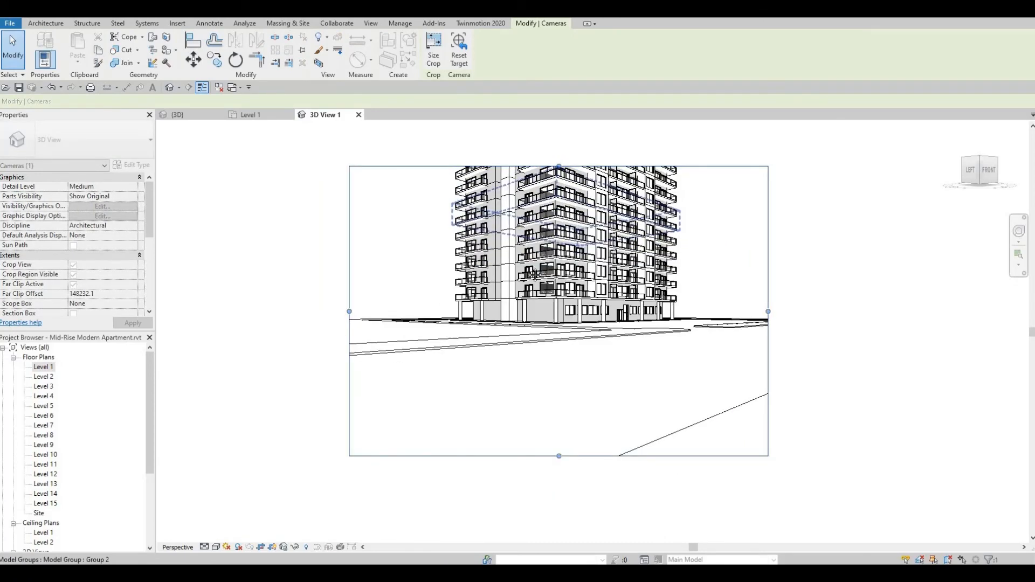
pyautogui.moveTo(558, 207); pyautogui.dragTo(513, 264, button='middle')
pyautogui.moveTo(513, 224); pyautogui.dragTo(518, 144)
pyautogui.scroll(-2, 524, 181)
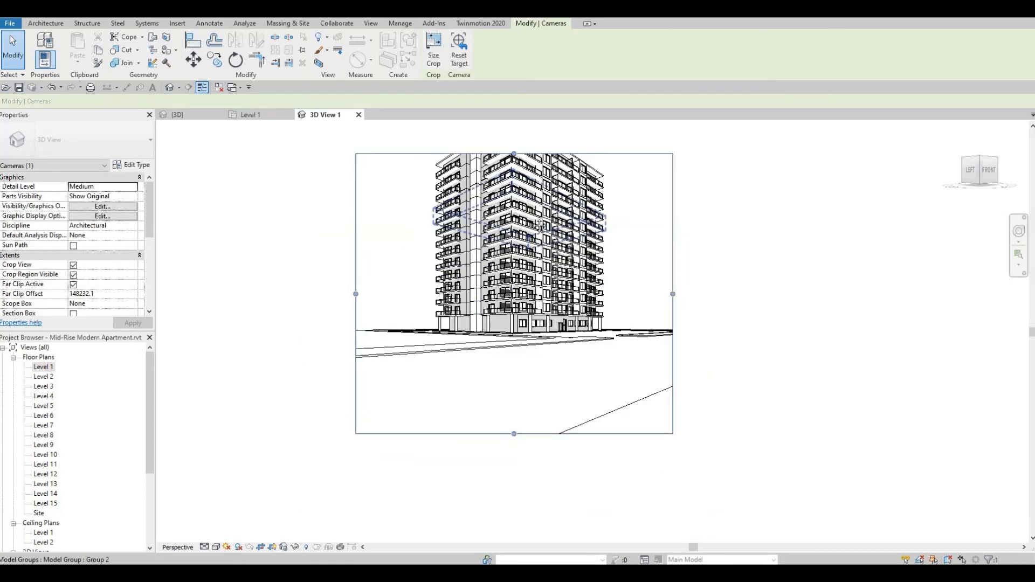
pyautogui.moveTo(526, 182); pyautogui.dragTo(508, 235, button='middle')
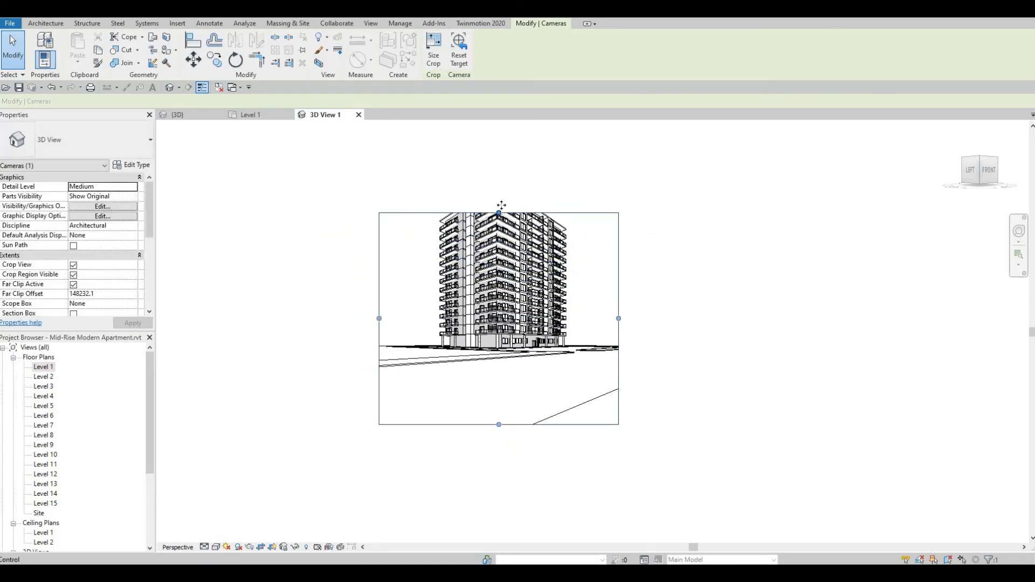
pyautogui.moveTo(502, 206); pyautogui.dragTo(516, 157)
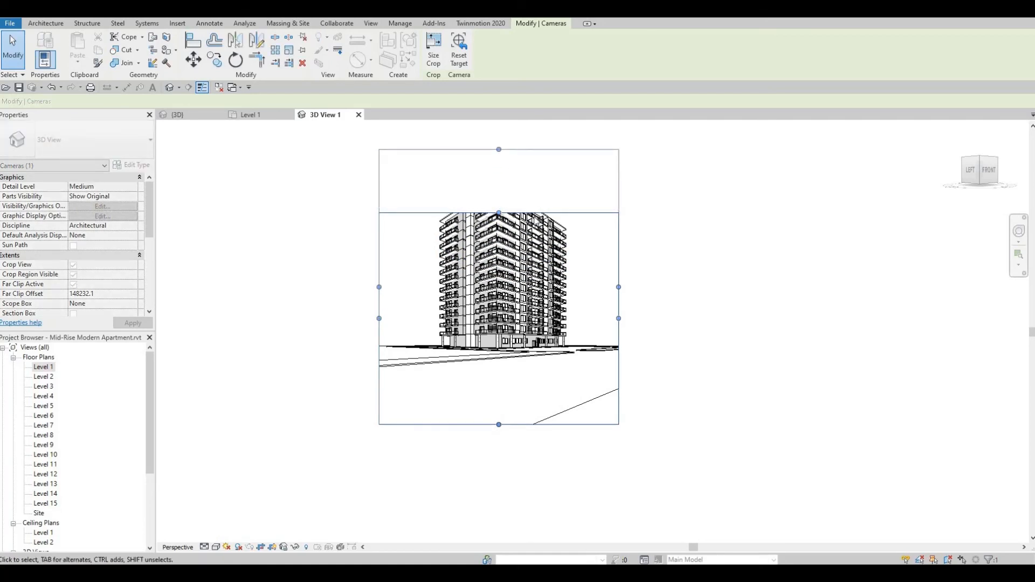
pyautogui.scroll(1, 547, 246)
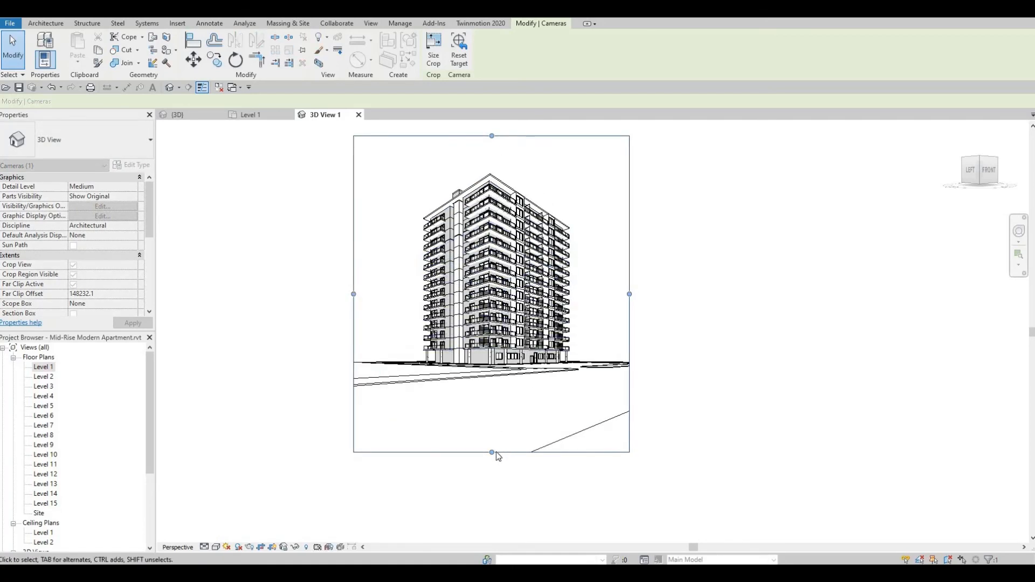
# Raise the crop region's bottom edge slightly and widen its left and right sides around the tower.
pyautogui.moveTo(497, 457); pyautogui.dragTo(636, 311)
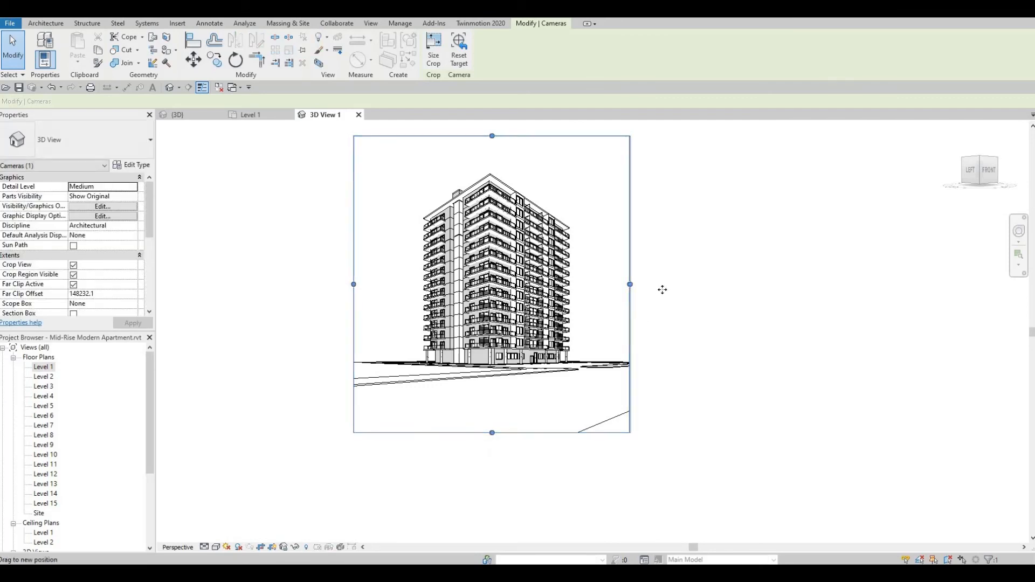
pyautogui.moveTo(630, 284); pyautogui.dragTo(662, 293)
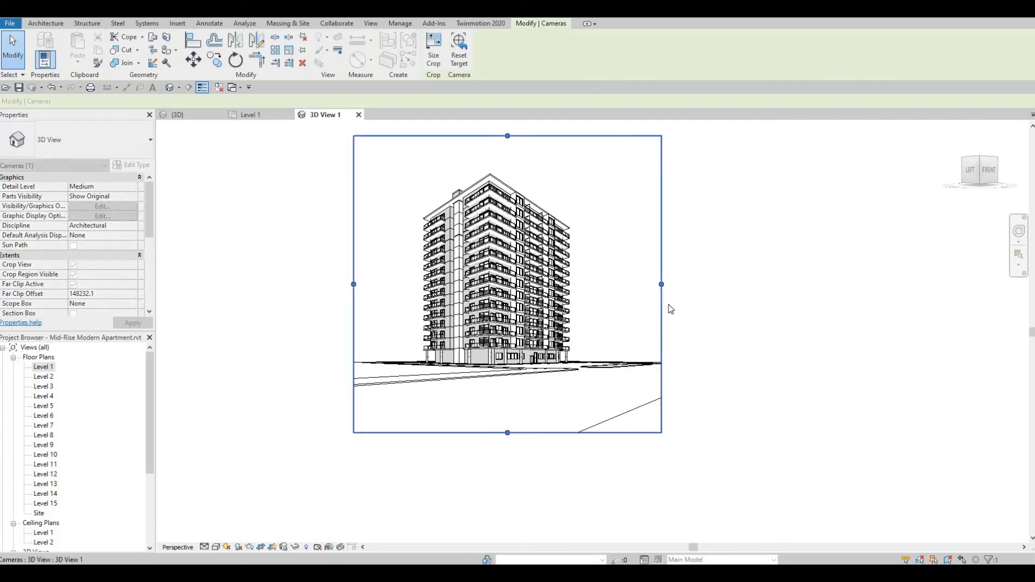
pyautogui.keyDown('shift'); pyautogui.moveTo(612, 396); pyautogui.dragTo(612, 398, button='middle'); pyautogui.keyUp('shift')
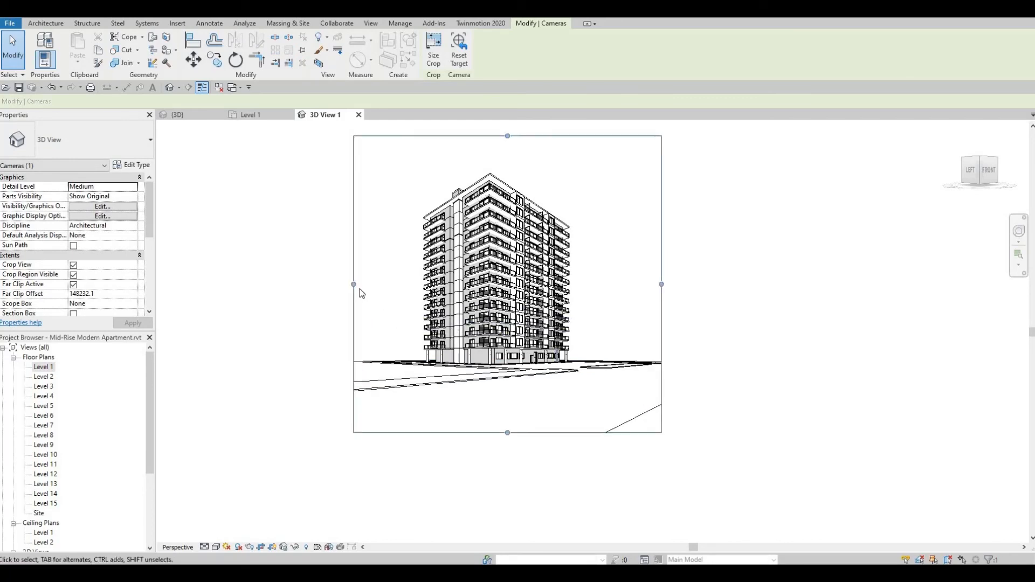
pyautogui.moveTo(342, 285); pyautogui.dragTo(321, 284)
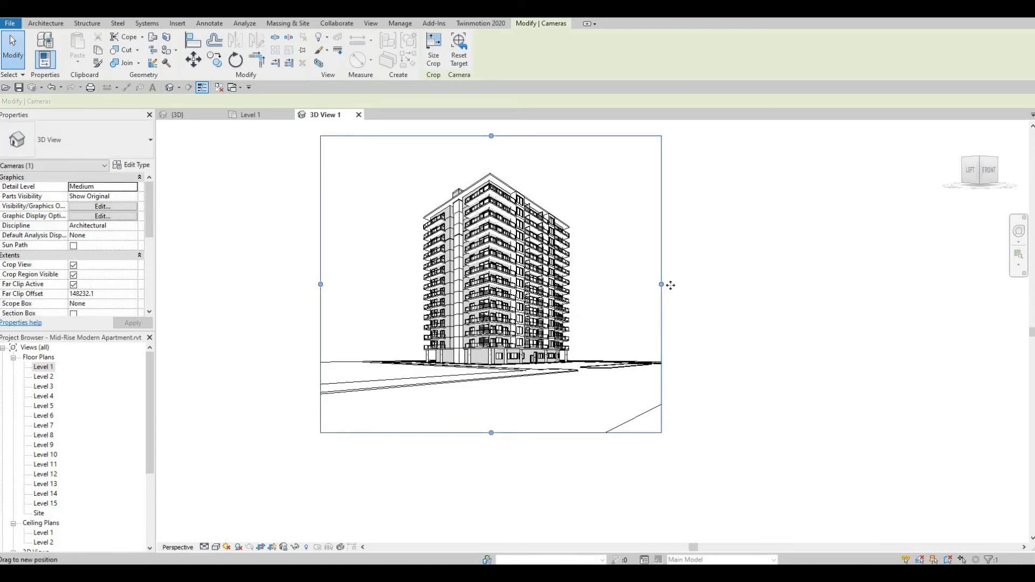
pyautogui.moveTo(671, 285); pyautogui.dragTo(684, 285)
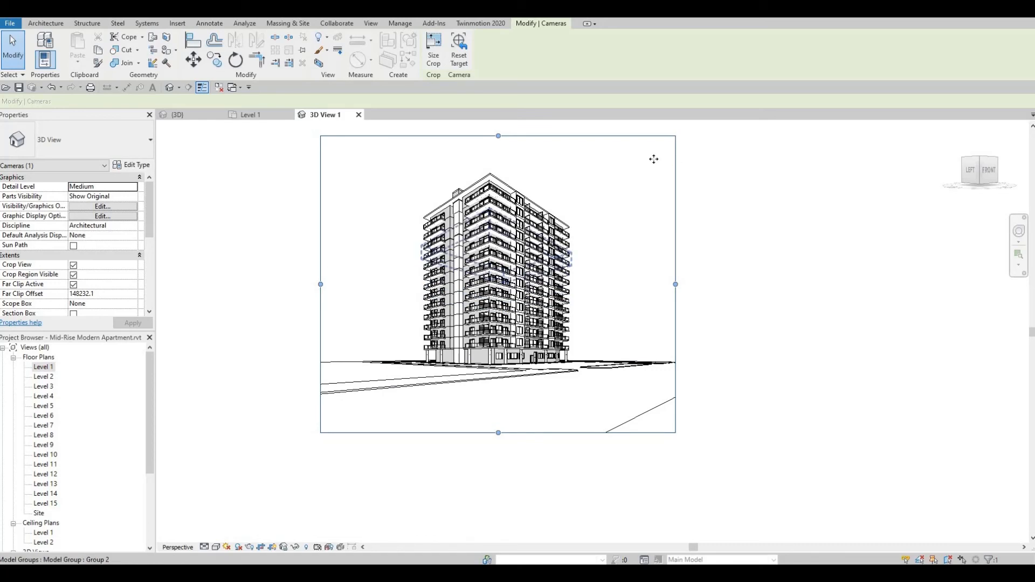
# Try the Shaded visual style on the camera view, and set the style to Consistent Colors.
pyautogui.click(217, 547)
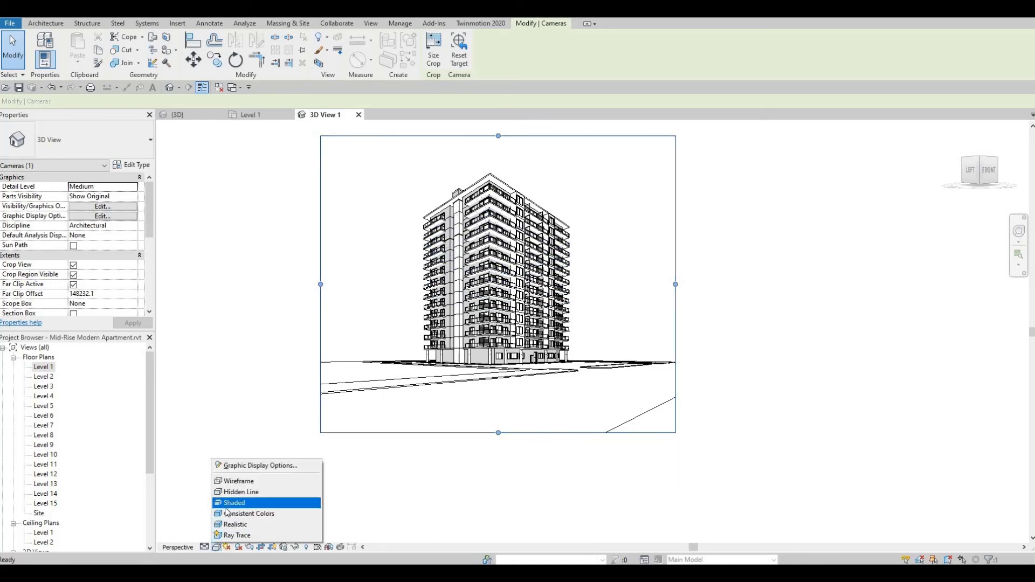
pyautogui.click(232, 502)
pyautogui.click(216, 546)
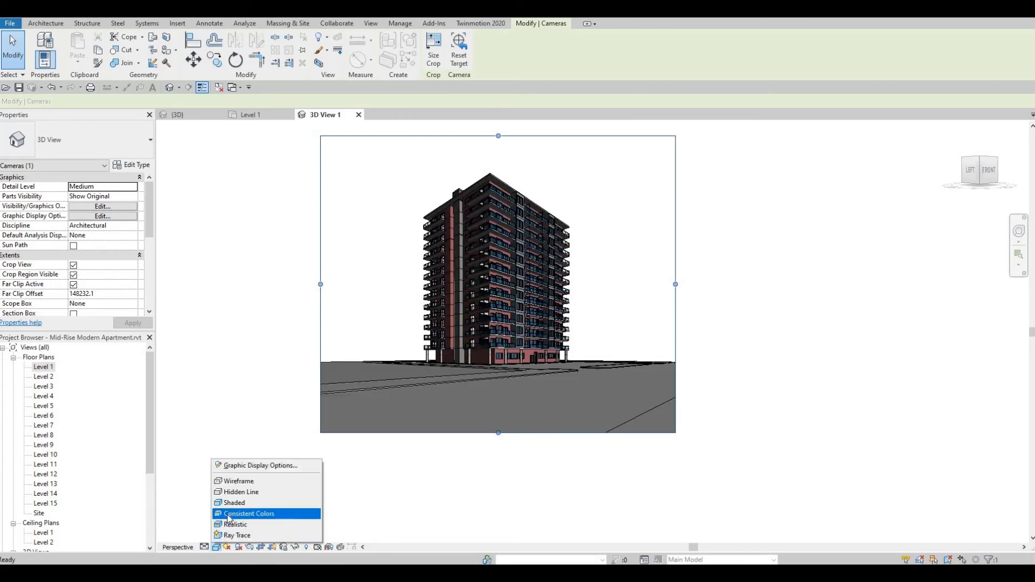
pyautogui.click(228, 515)
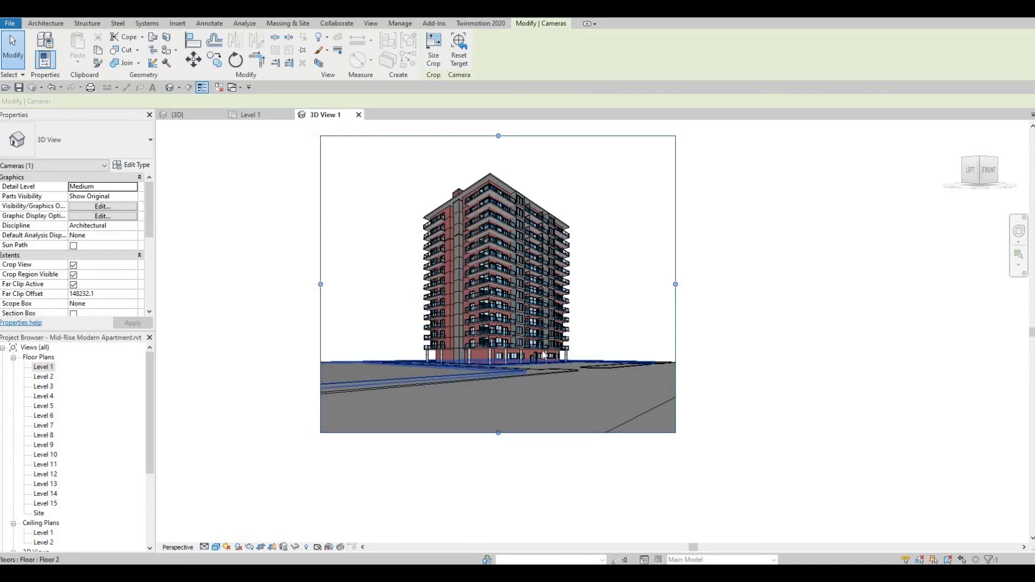
# Examine the colored tower's facade, ground level and surrounding paving in the perspective view, close up and as a whole.
pyautogui.scroll(2, 543, 352)
pyautogui.scroll(3, 556, 376)
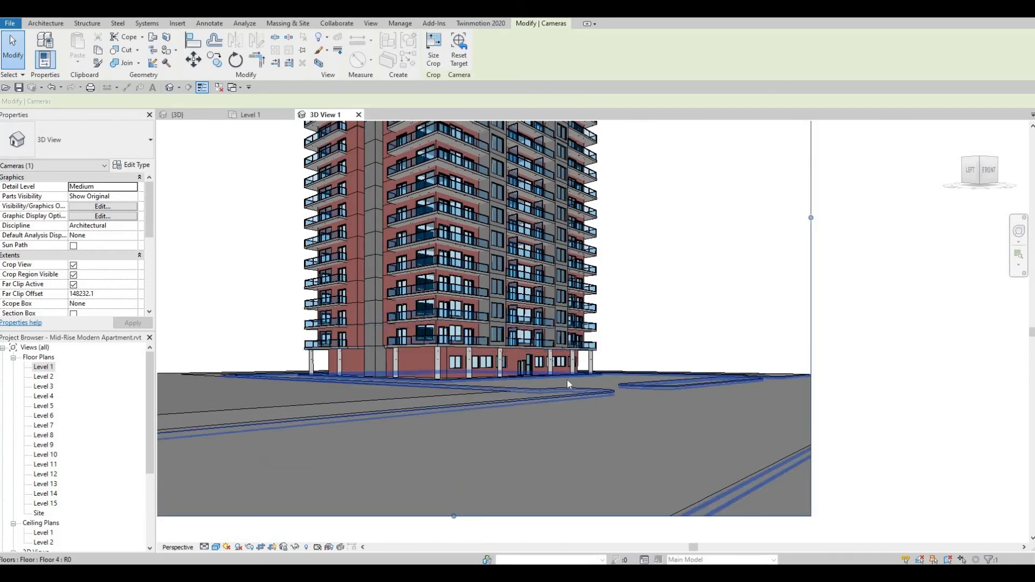
pyautogui.scroll(1, 568, 378)
pyautogui.scroll(-3, 569, 380)
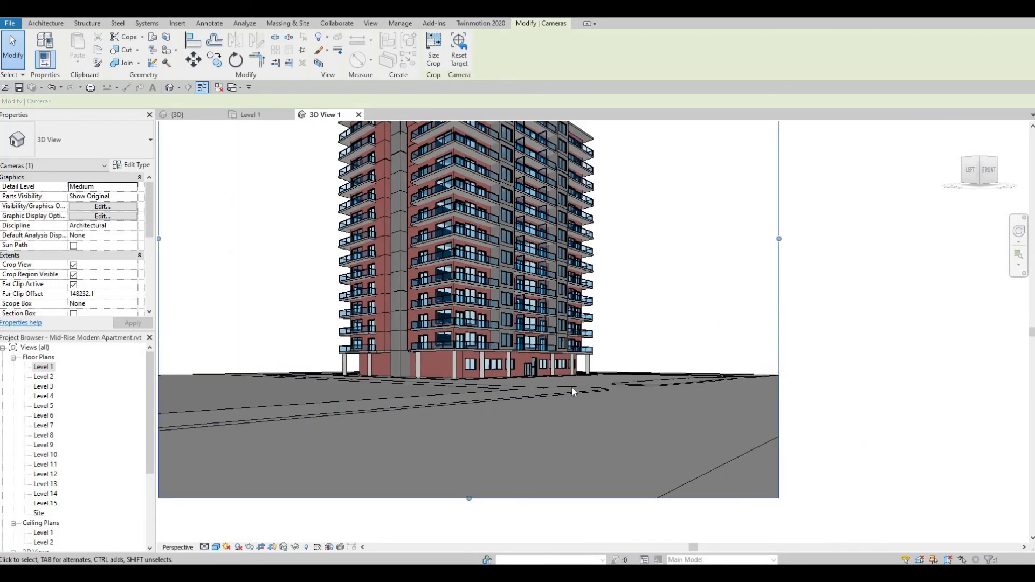
pyautogui.scroll(-2, 554, 438)
pyautogui.scroll(2, 555, 437)
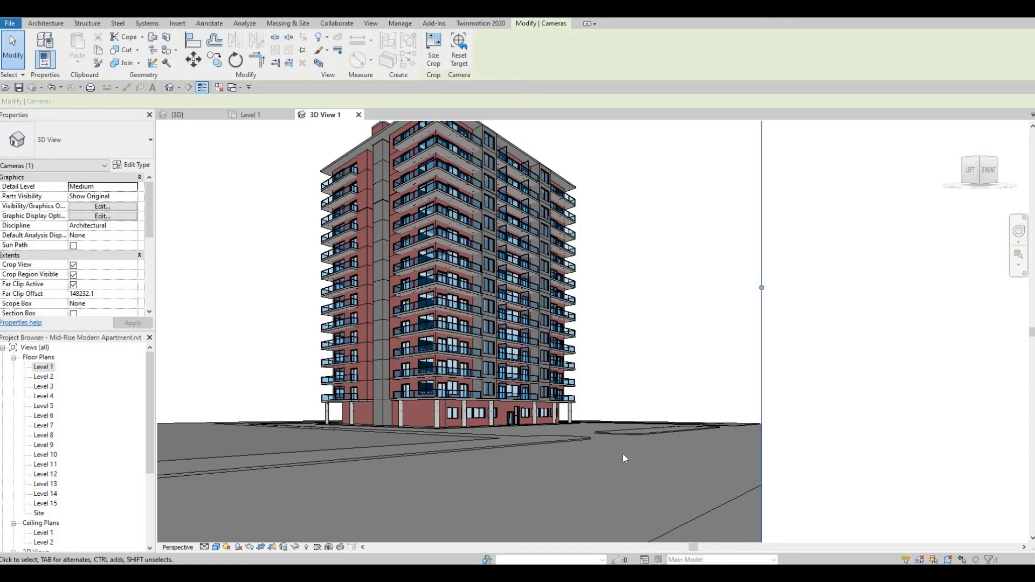
pyautogui.scroll(-2, 623, 458)
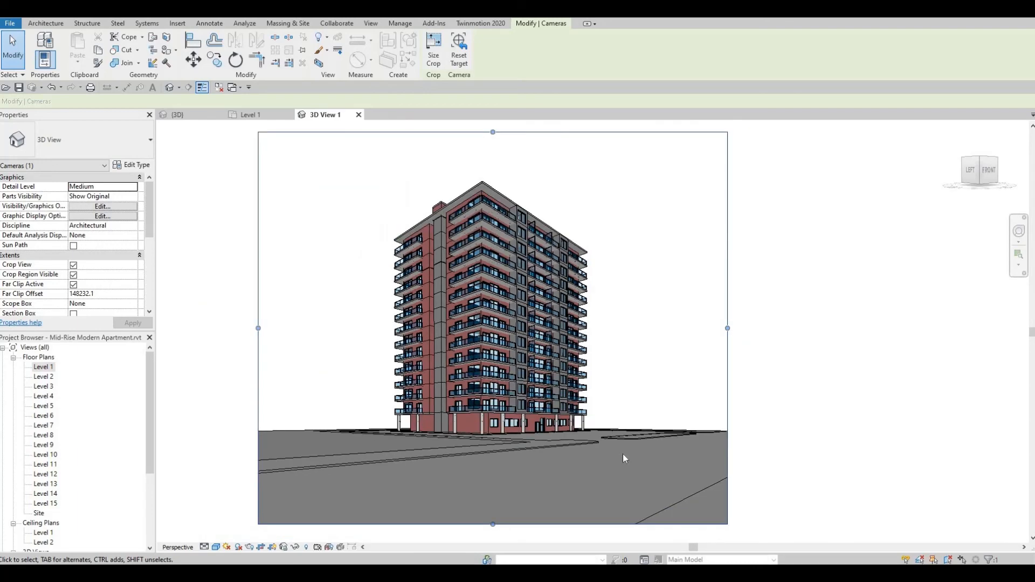